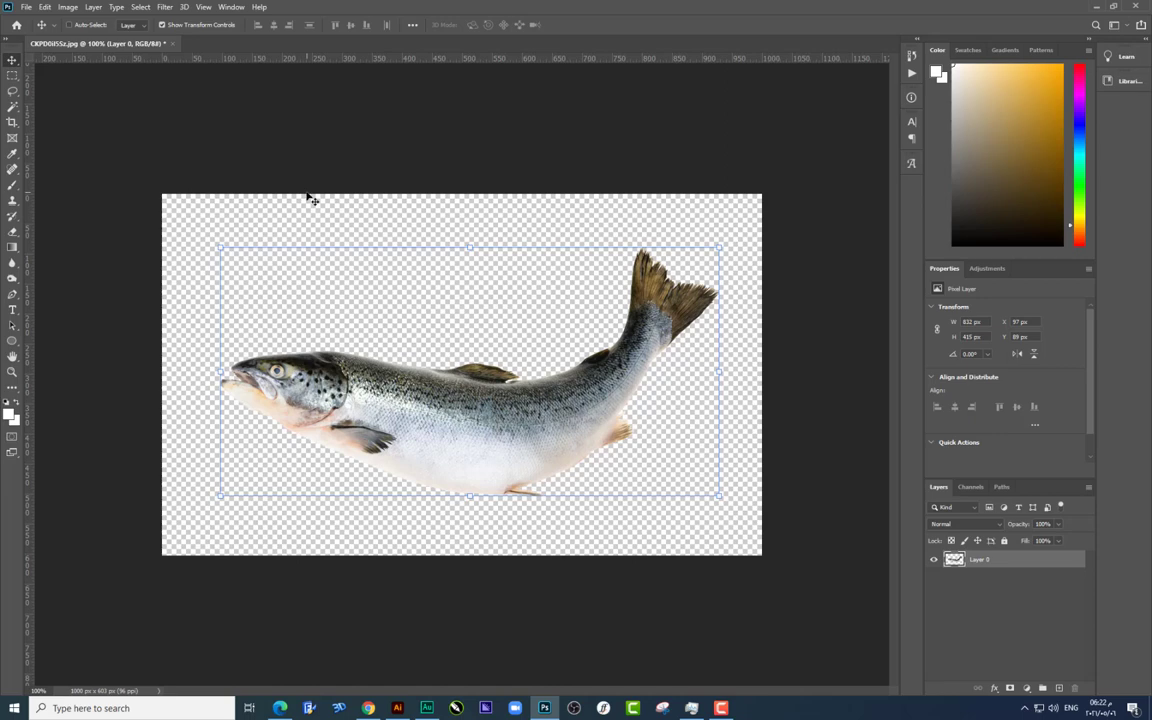
Step: Create a new 100 × 150 cm document at 50 ppi
click(26, 7)
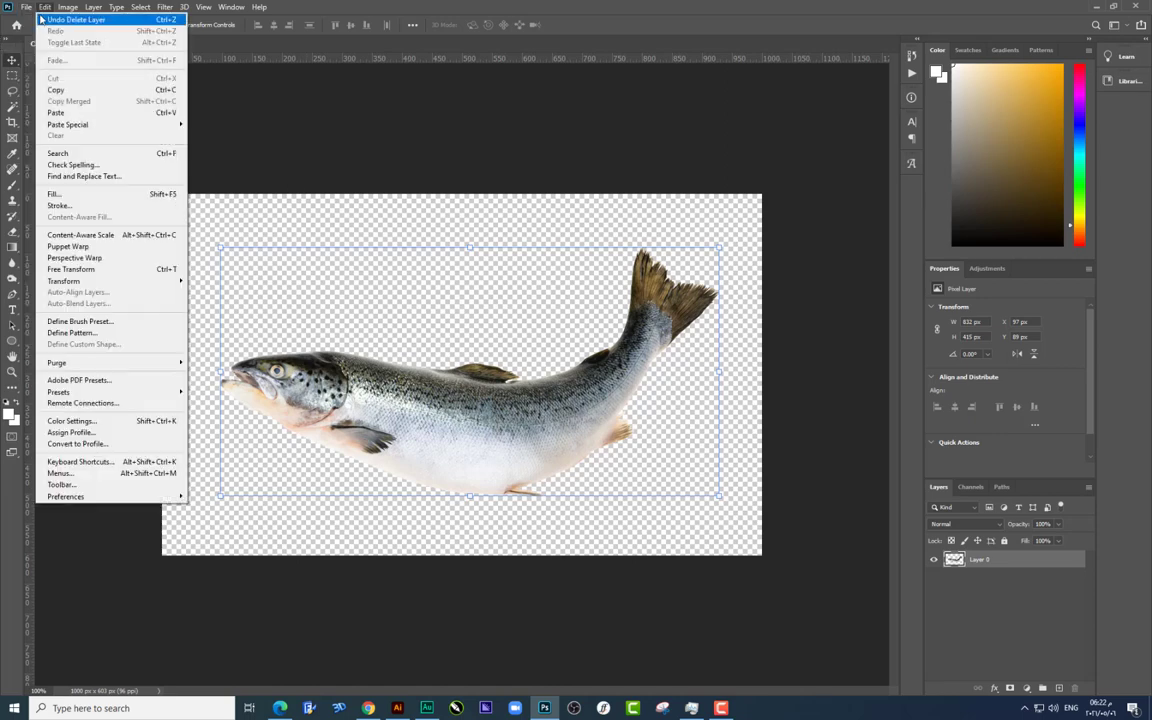
click(32, 15)
click(580, 216)
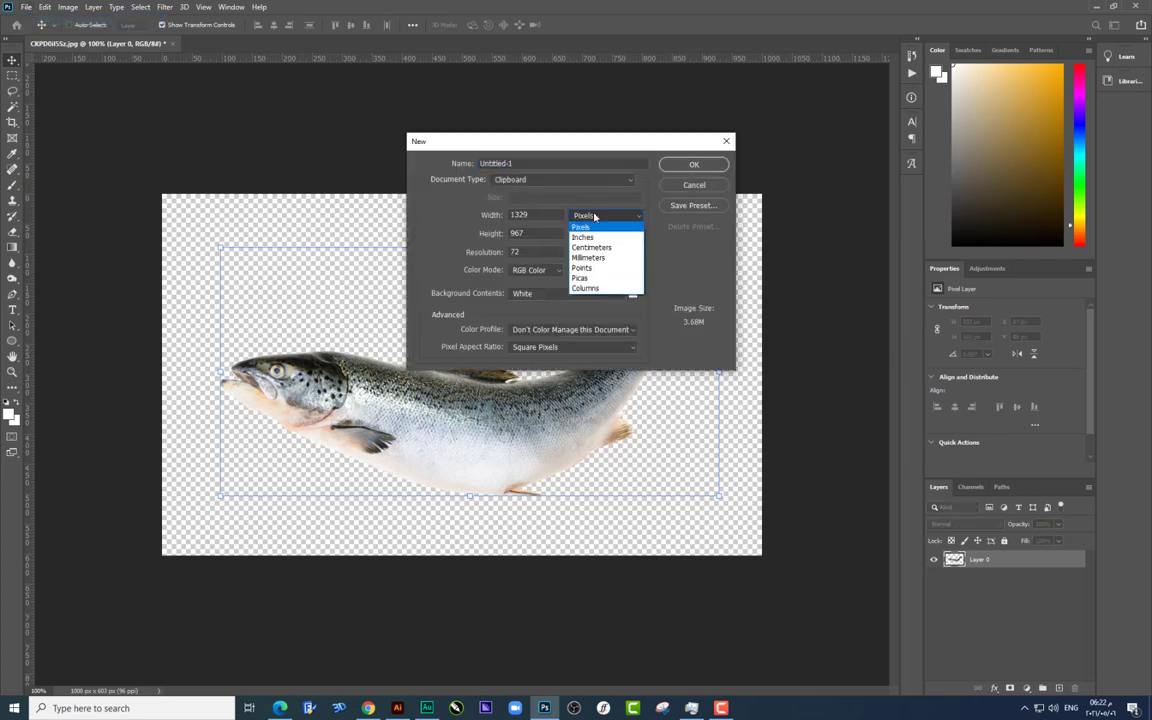
click(598, 245)
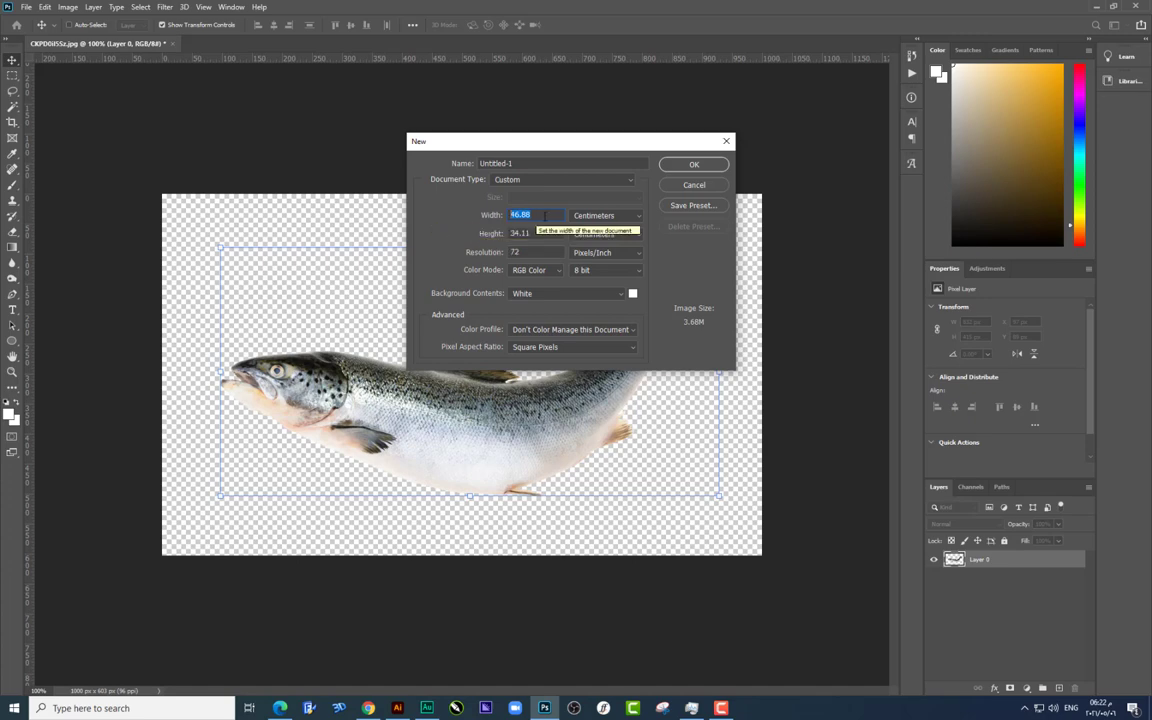
key(Right)
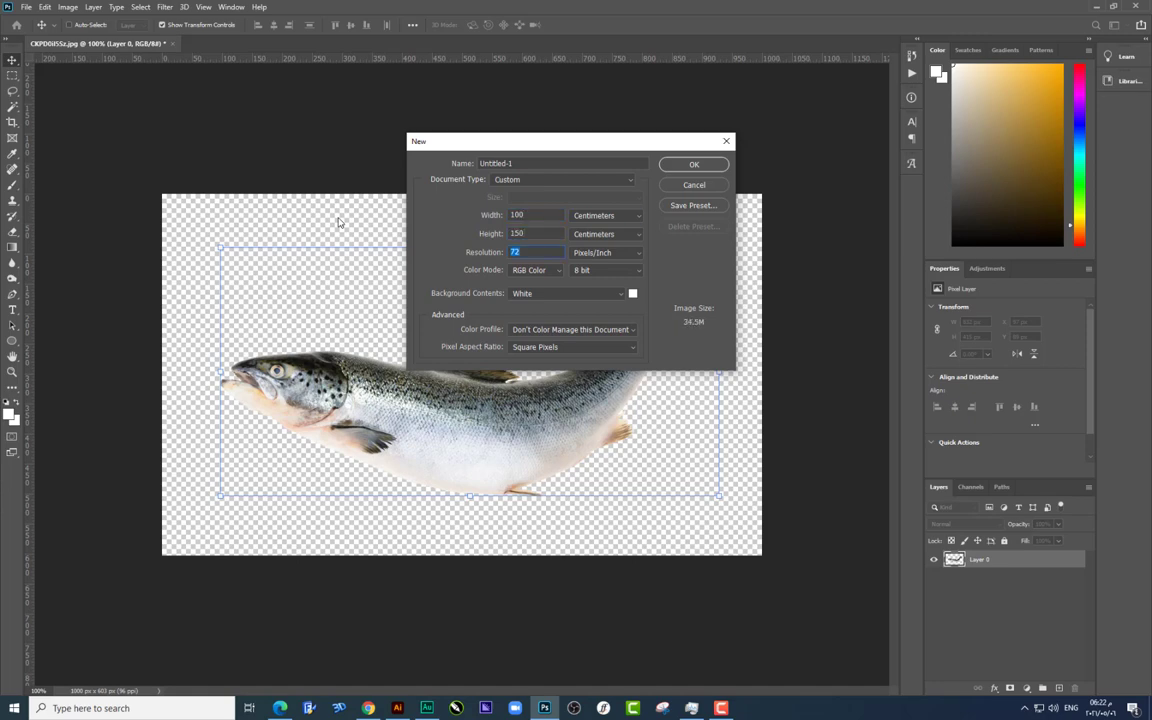
text(0)
key(Return)
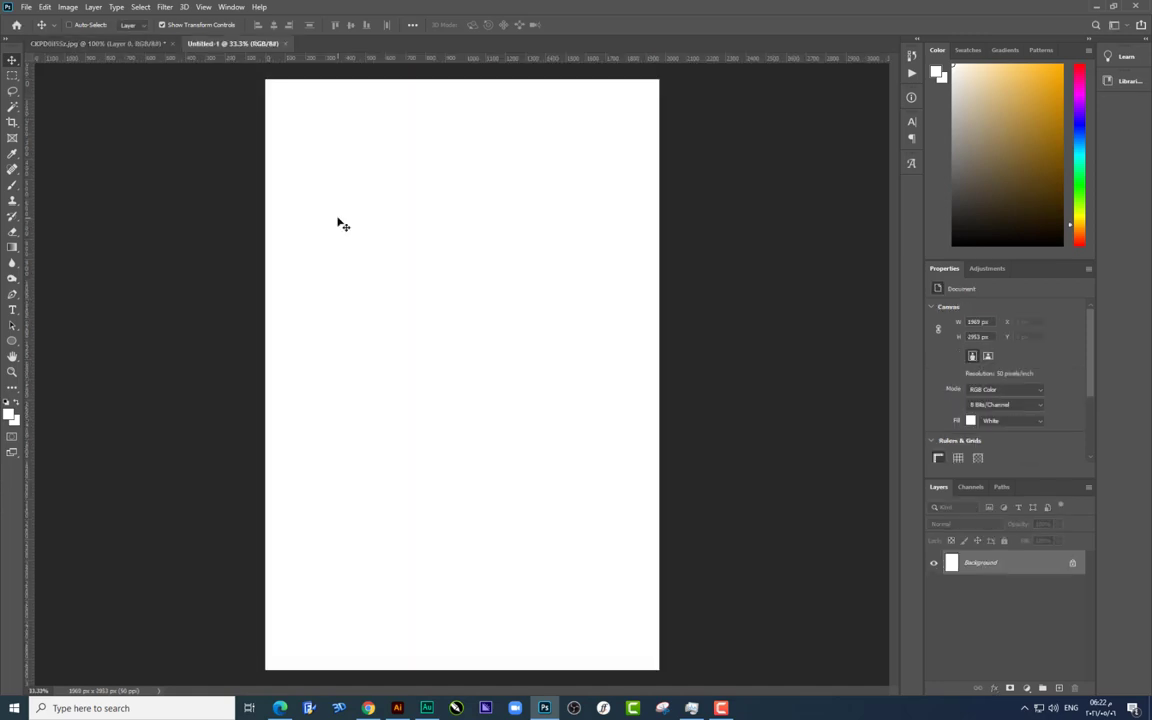
Step: Crop the page's top down so its height is 2657 px
key(ctrl+minus)
click(13, 122)
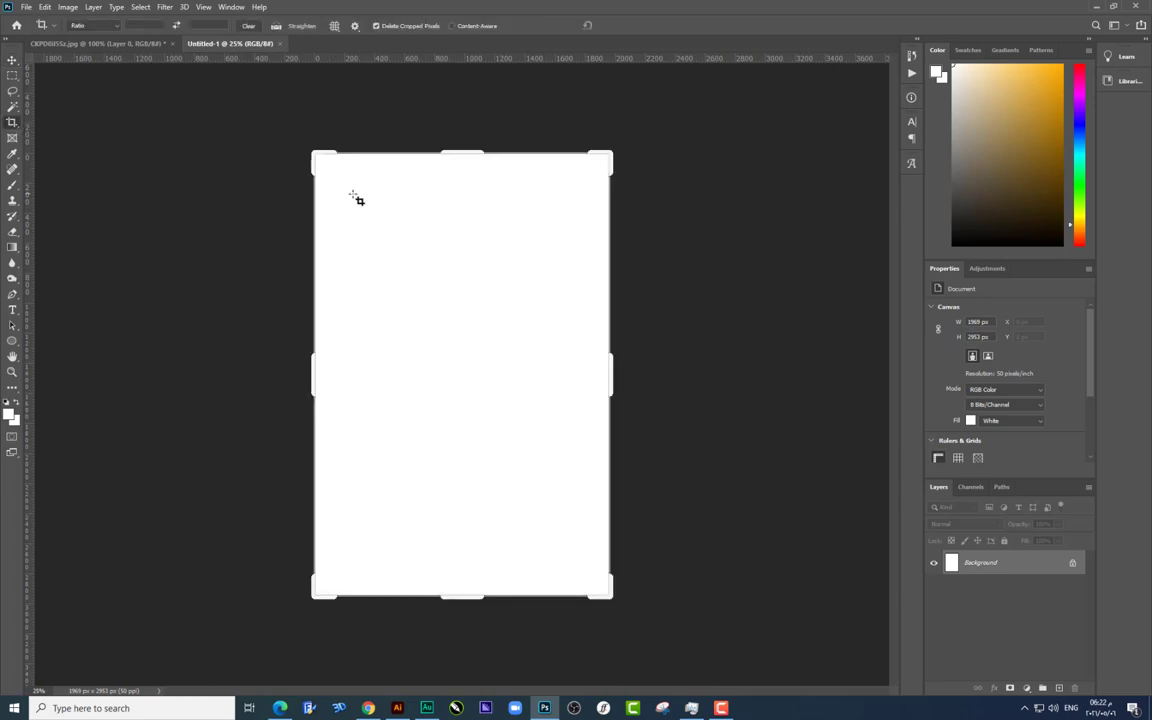
drag(457, 154, 460, 175)
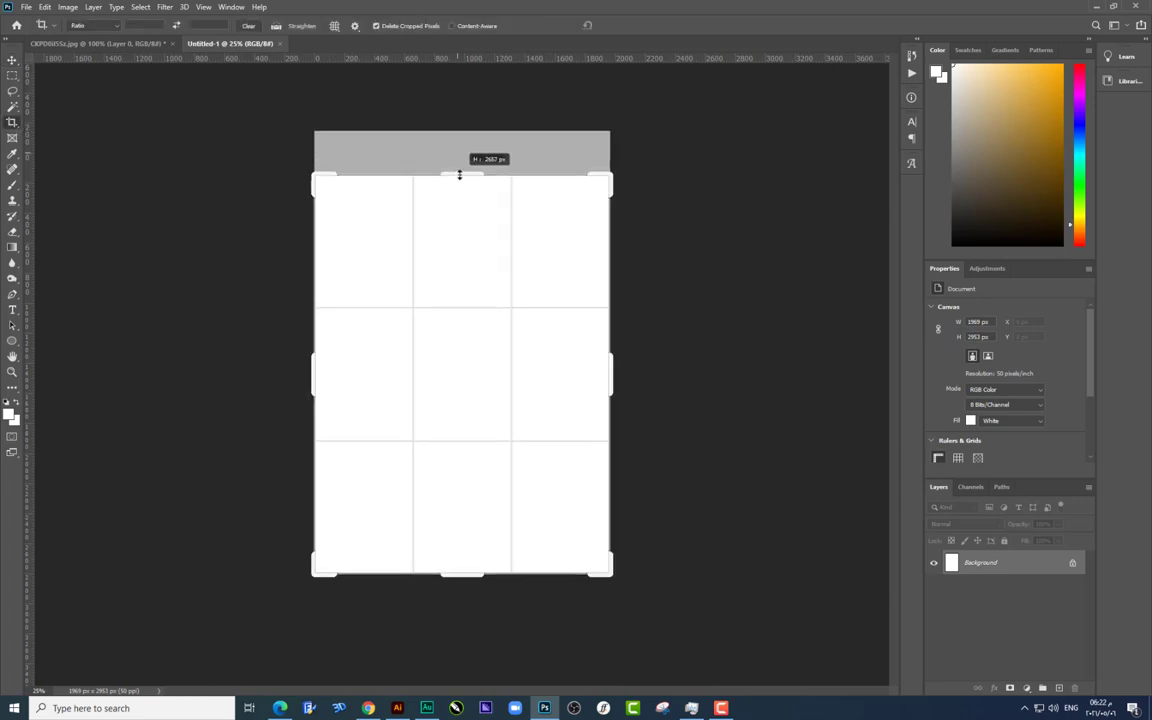
key(Return)
click(18, 60)
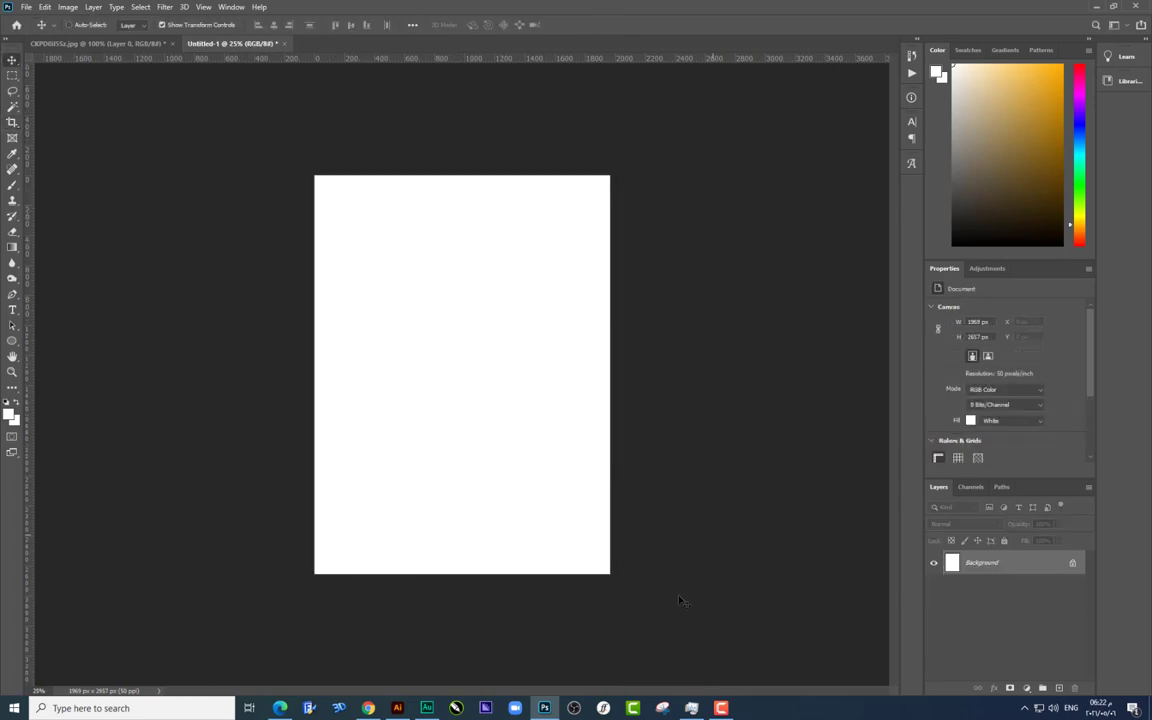
Step: Drag underwater-background-with-sun-ray.jpg from the lesson folder onto the Photoshop page
click(544, 708)
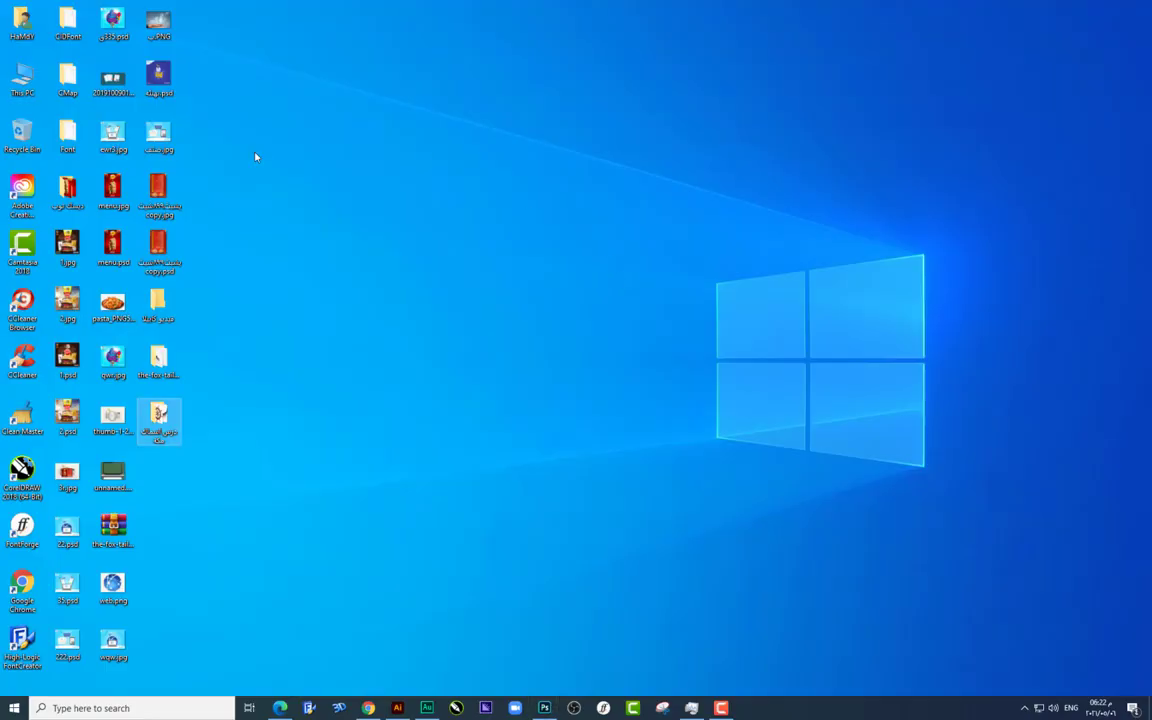
double_click(160, 420)
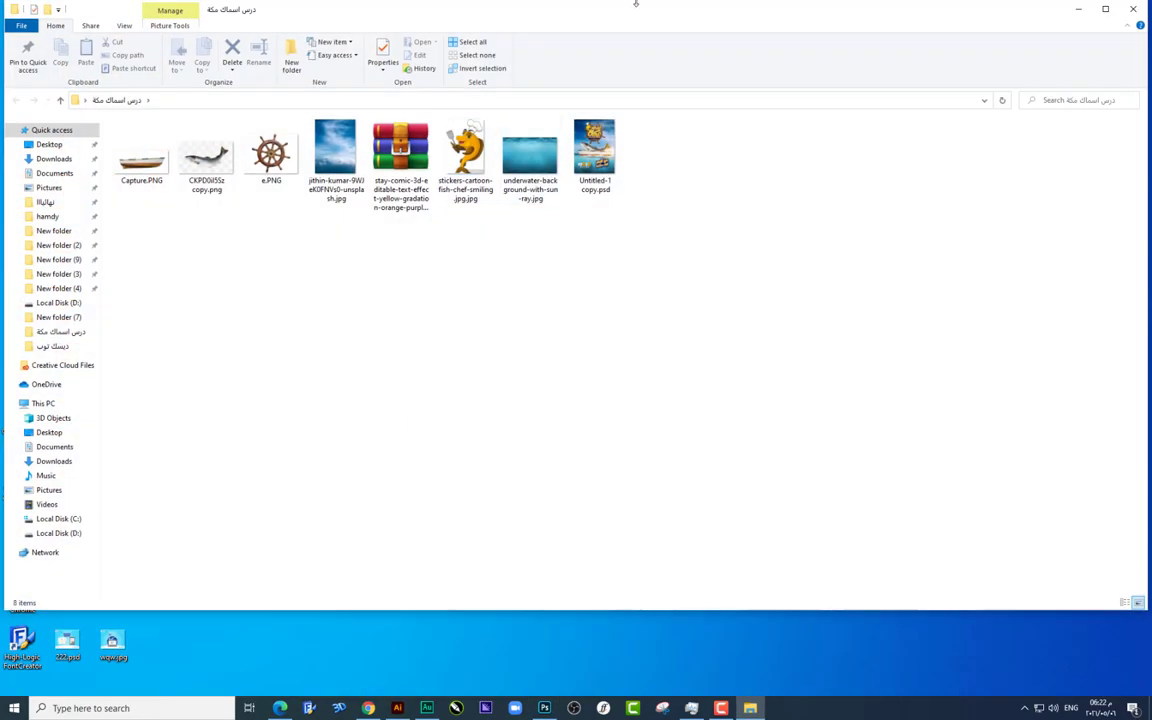
double_click(576, 12)
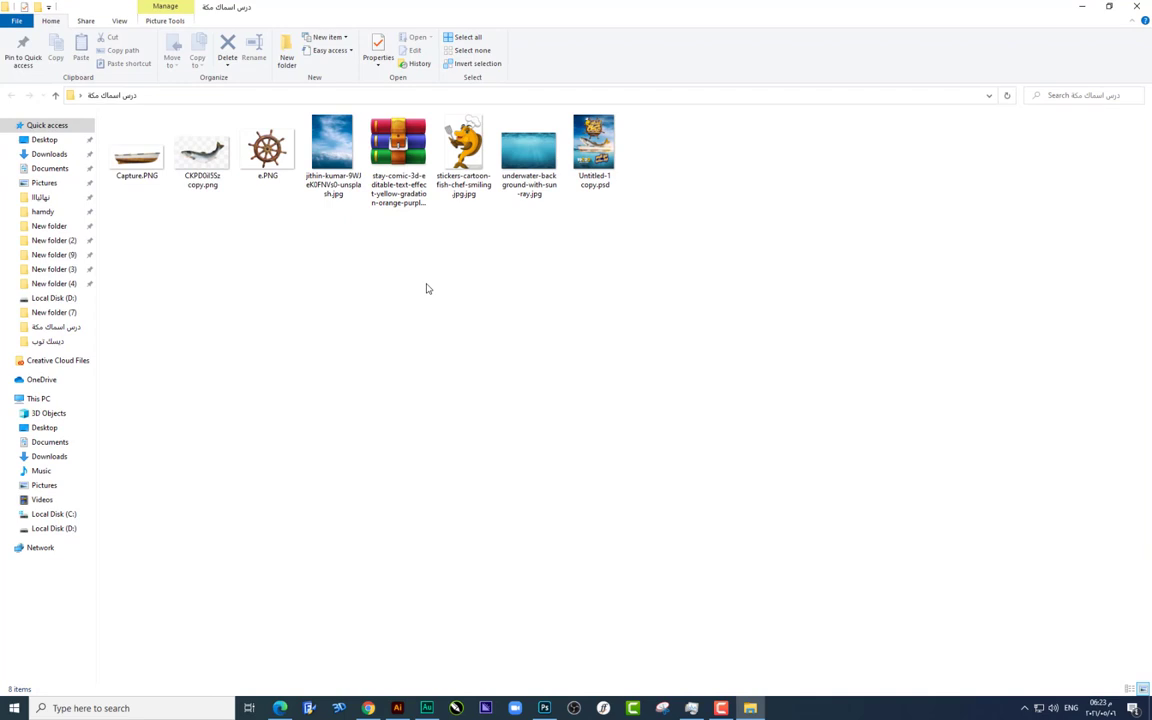
mouse_move(529, 150)
mouse_down()
mouse_move(549, 710)
mouse_move(391, 372)
mouse_up()
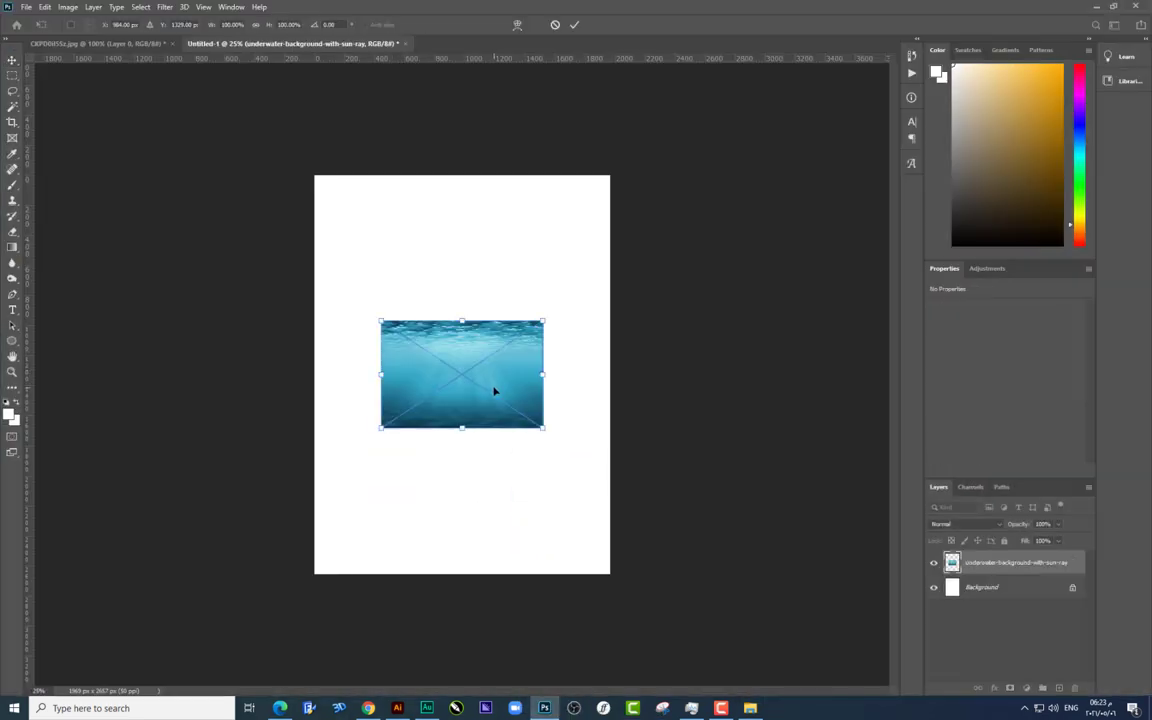
Step: Enlarge the placed underwater image across the full width of the lower page
drag(494, 391, 422, 540)
drag(475, 468, 616, 339)
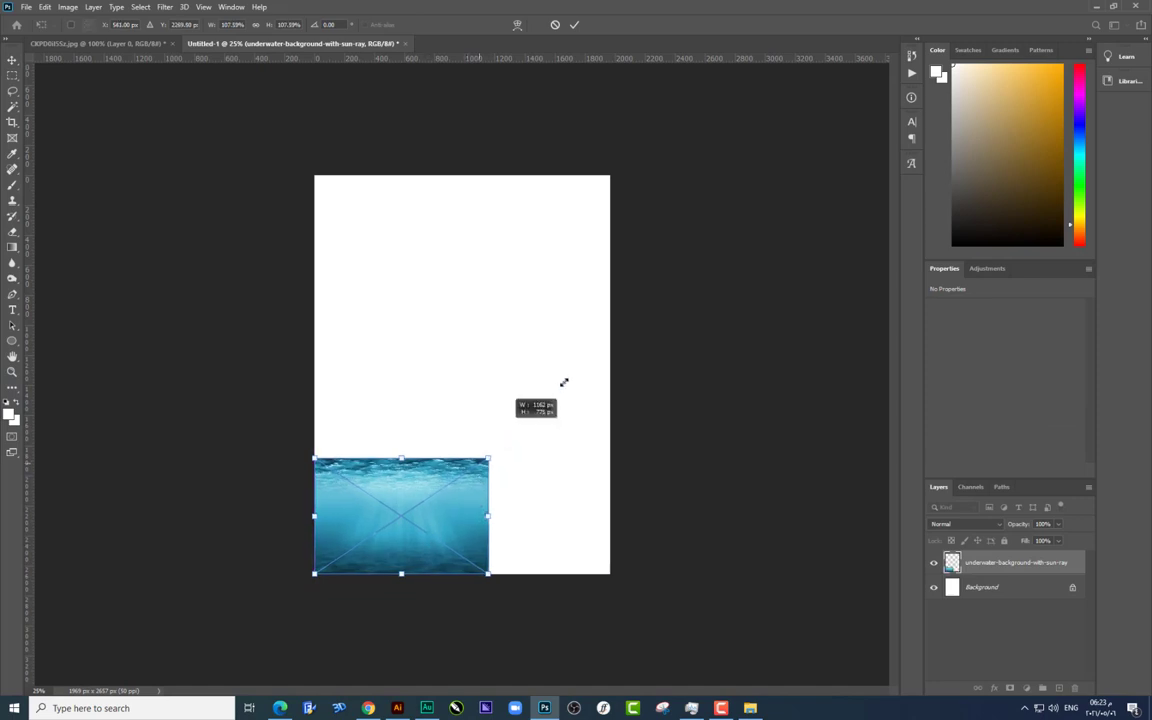
key(Return)
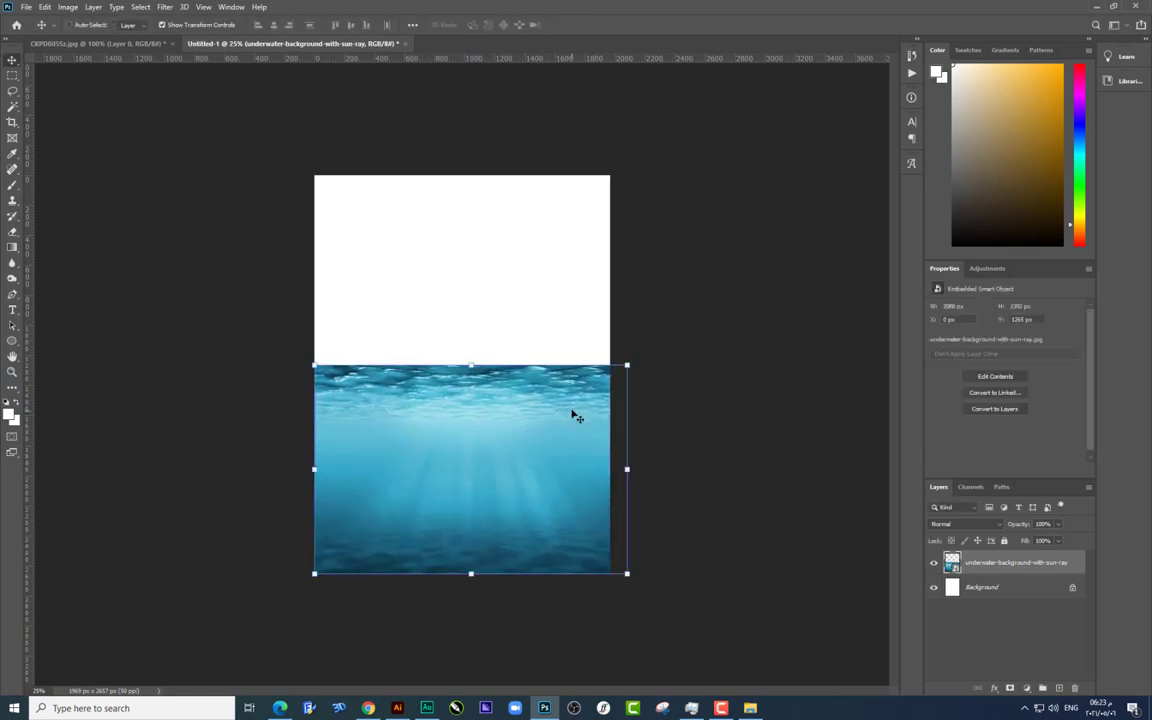
Step: Select a rectangular strip across the water's wavy top surface
key(ctrl+plus)
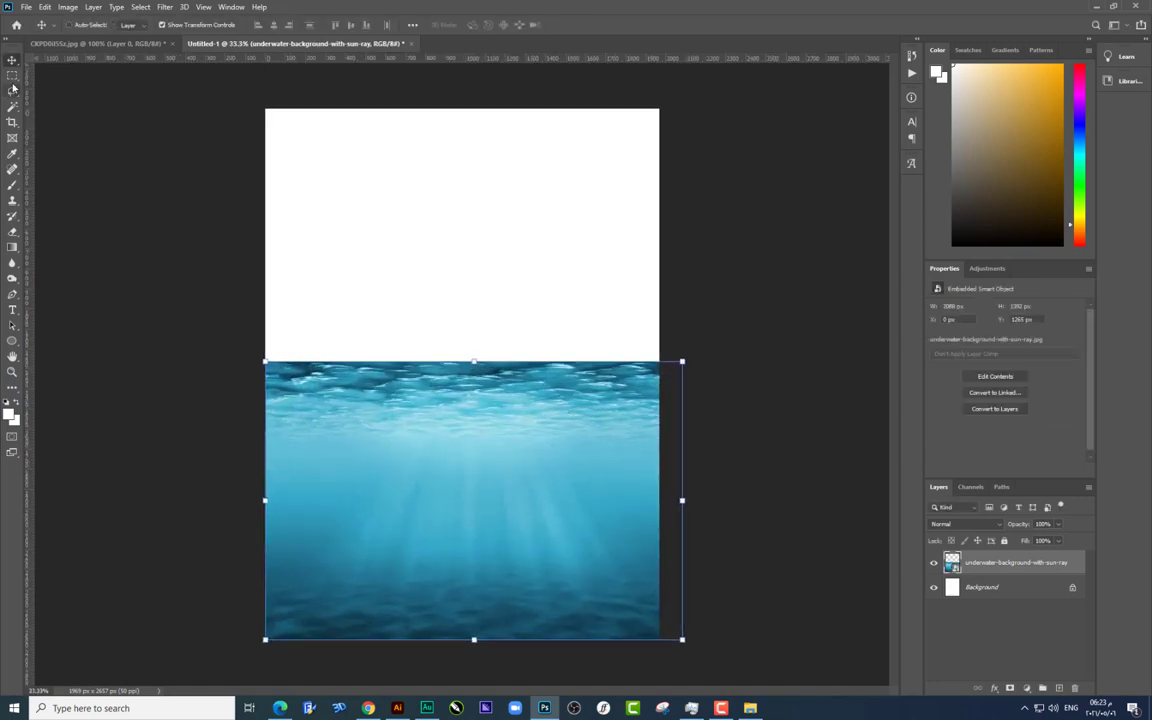
click(12, 75)
drag(265, 326, 706, 449)
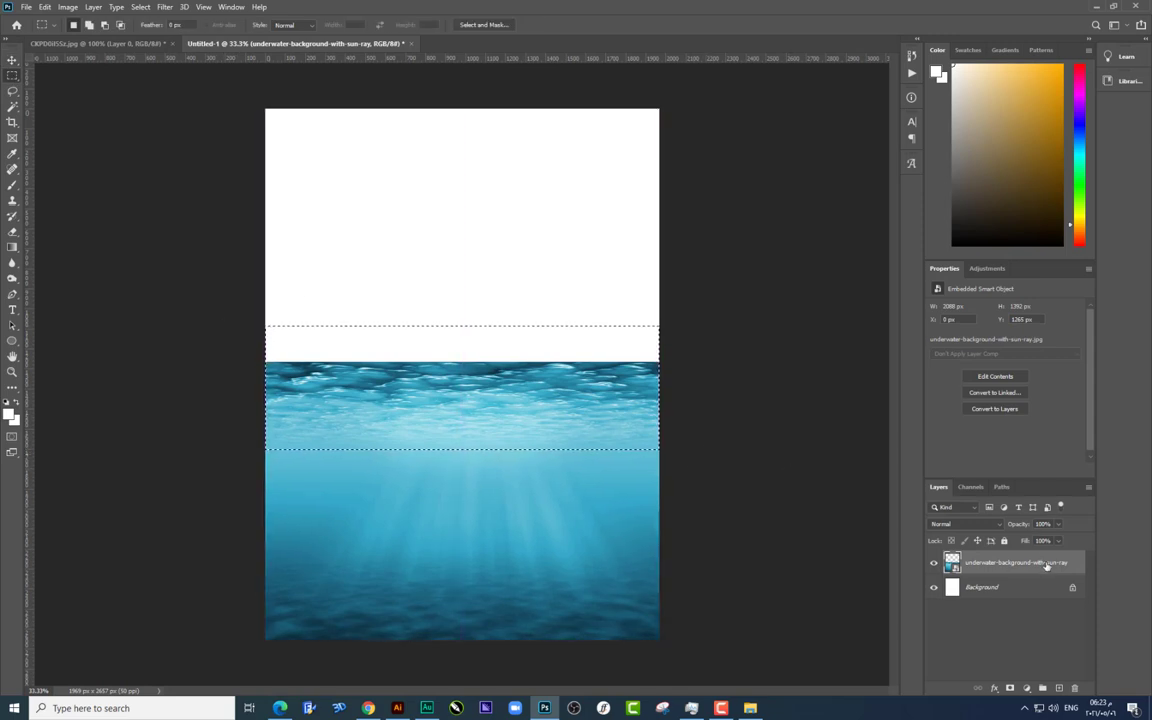
Step: Rasterize the underwater image layer
right_click(1046, 565)
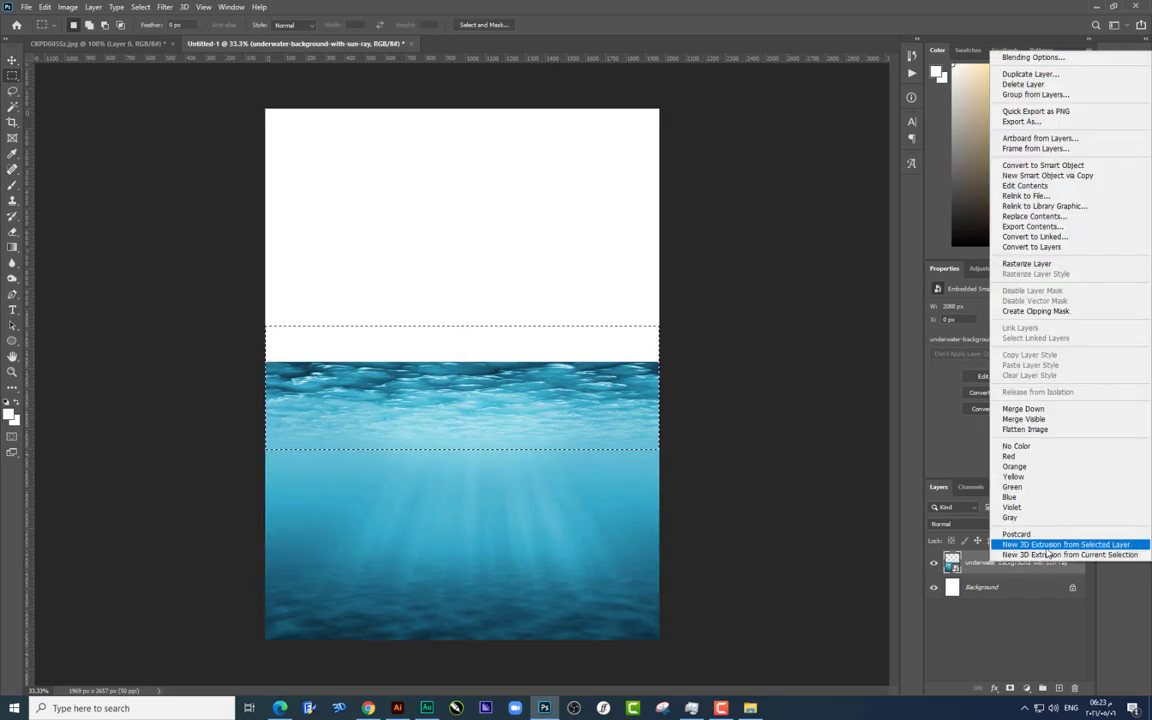
click(1035, 263)
key(v)
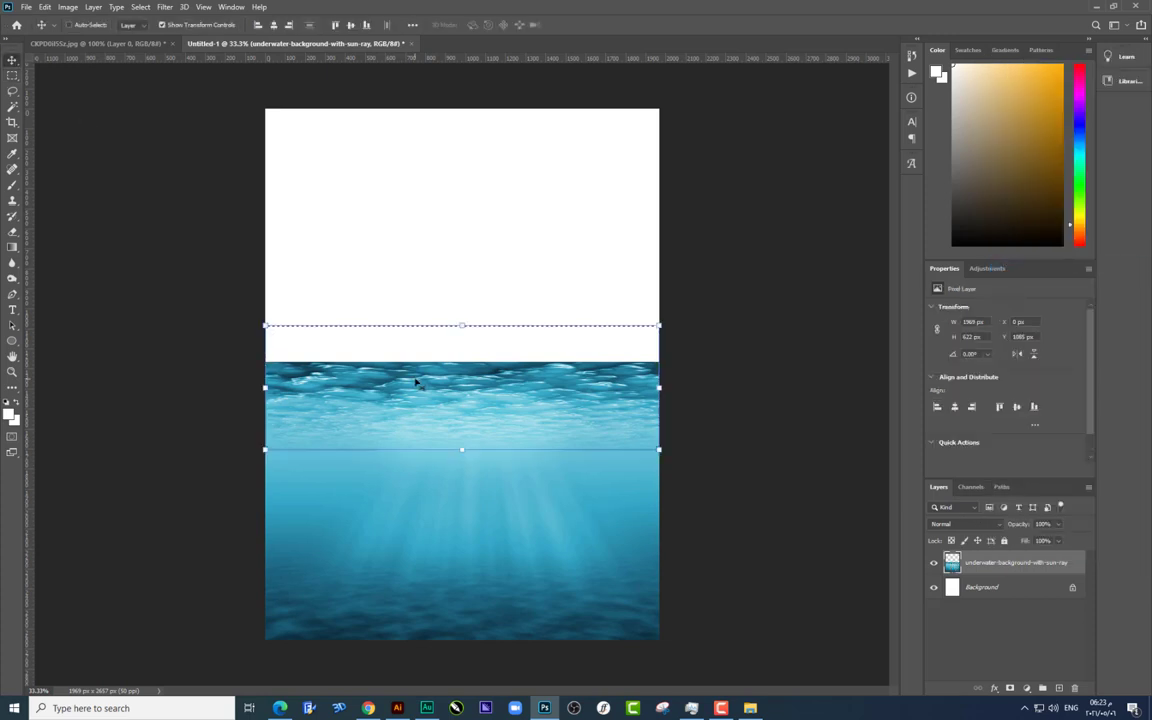
mouse_move(416, 381)
mouse_down()
mouse_move(427, 314)
mouse_move(416, 381)
mouse_up()
Step: Cut the selected surface strip onto its own Layer 1 with Layer Via Cut
click(12, 77)
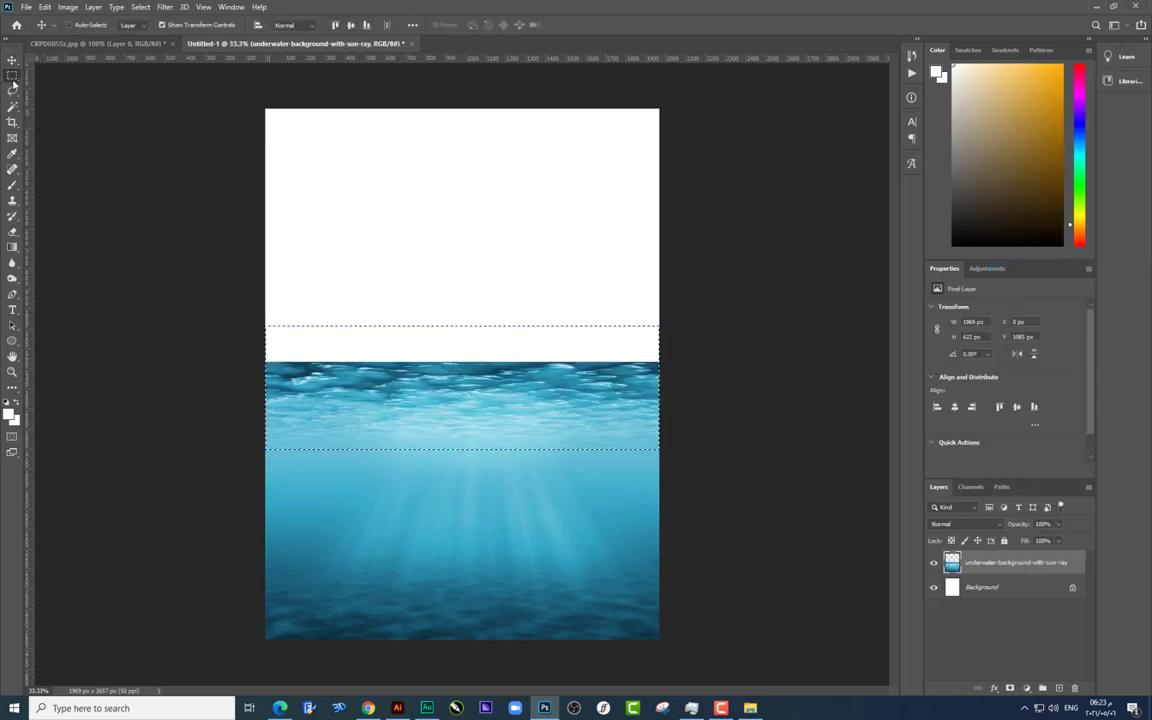
right_click(356, 389)
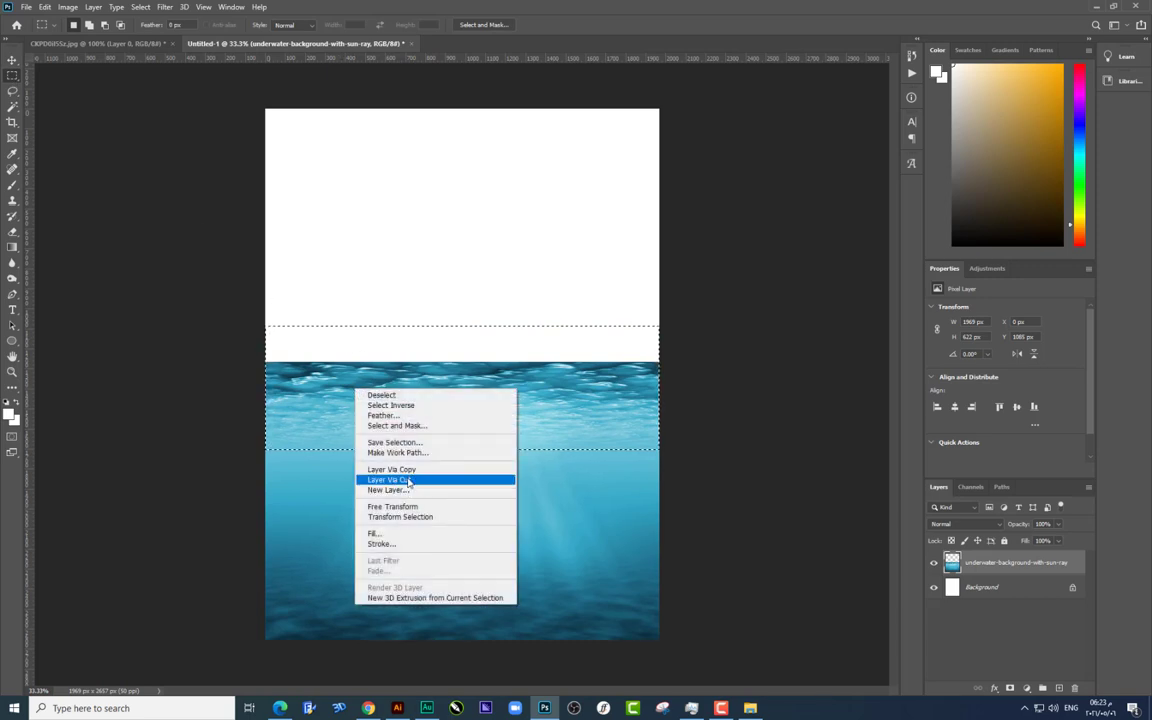
click(390, 480)
click(12, 60)
mouse_move(557, 437)
mouse_down()
mouse_move(576, 391)
mouse_move(555, 368)
mouse_move(548, 395)
mouse_move(580, 380)
mouse_up()
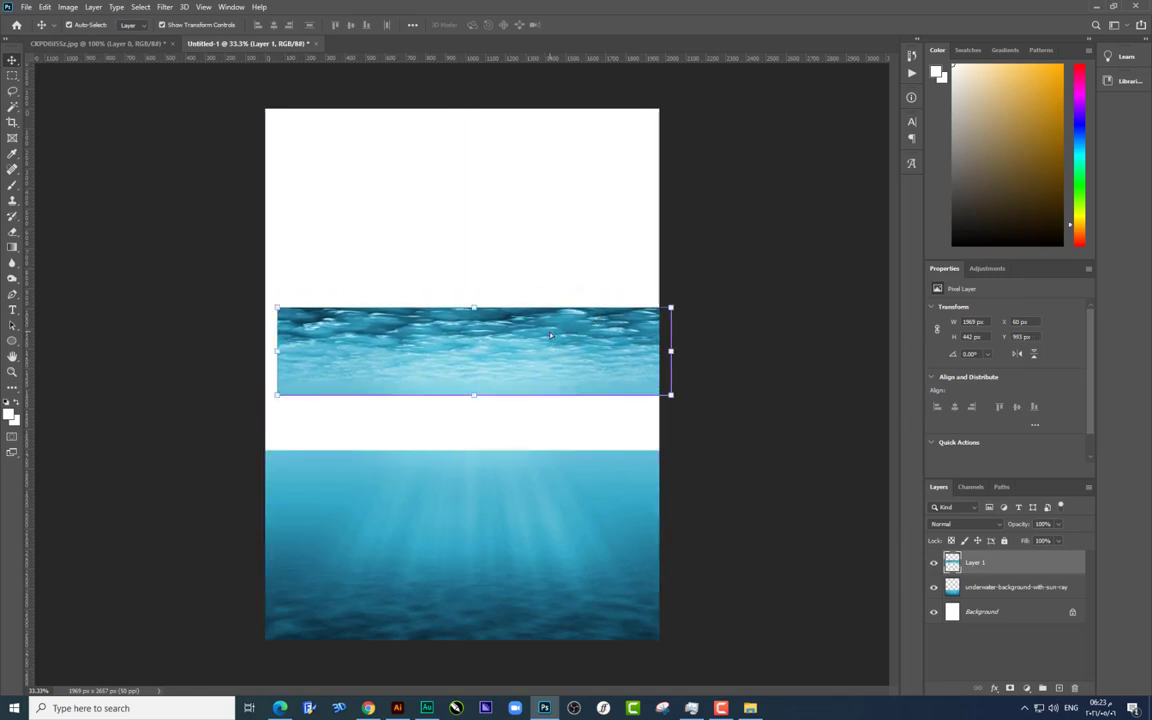
Step: Warp Layer 1's water strip into a downward curve and nudge it down over the seam
key(ctrl+t)
right_click(536, 384)
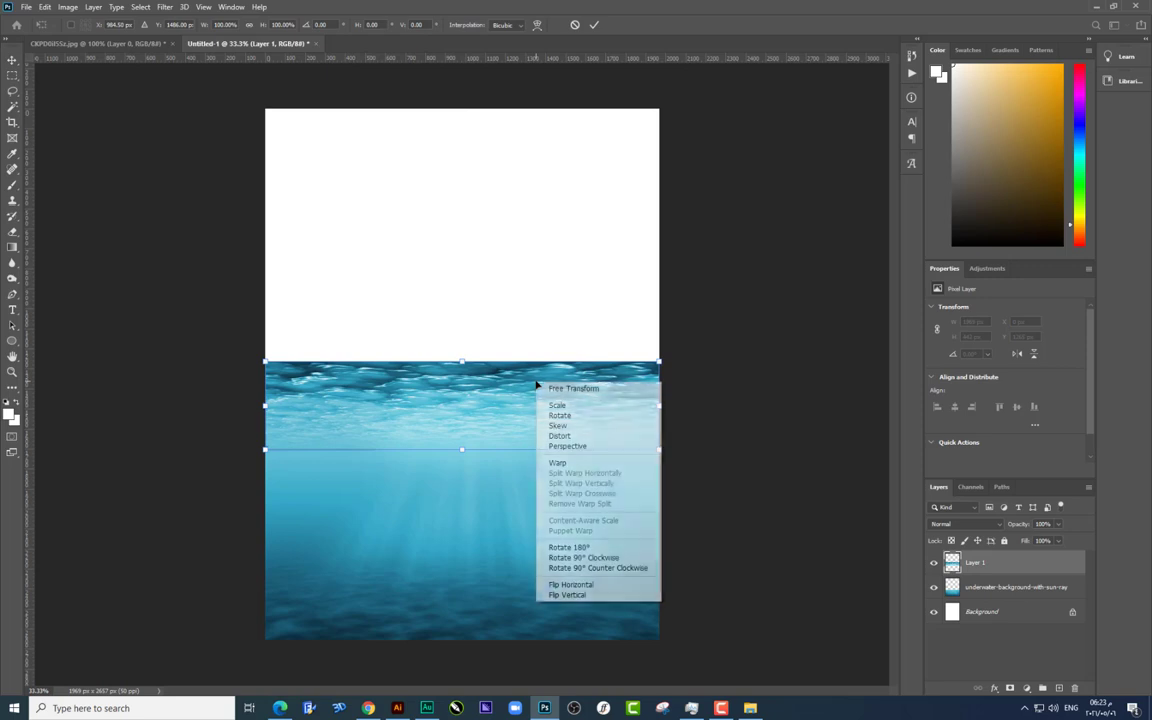
click(563, 464)
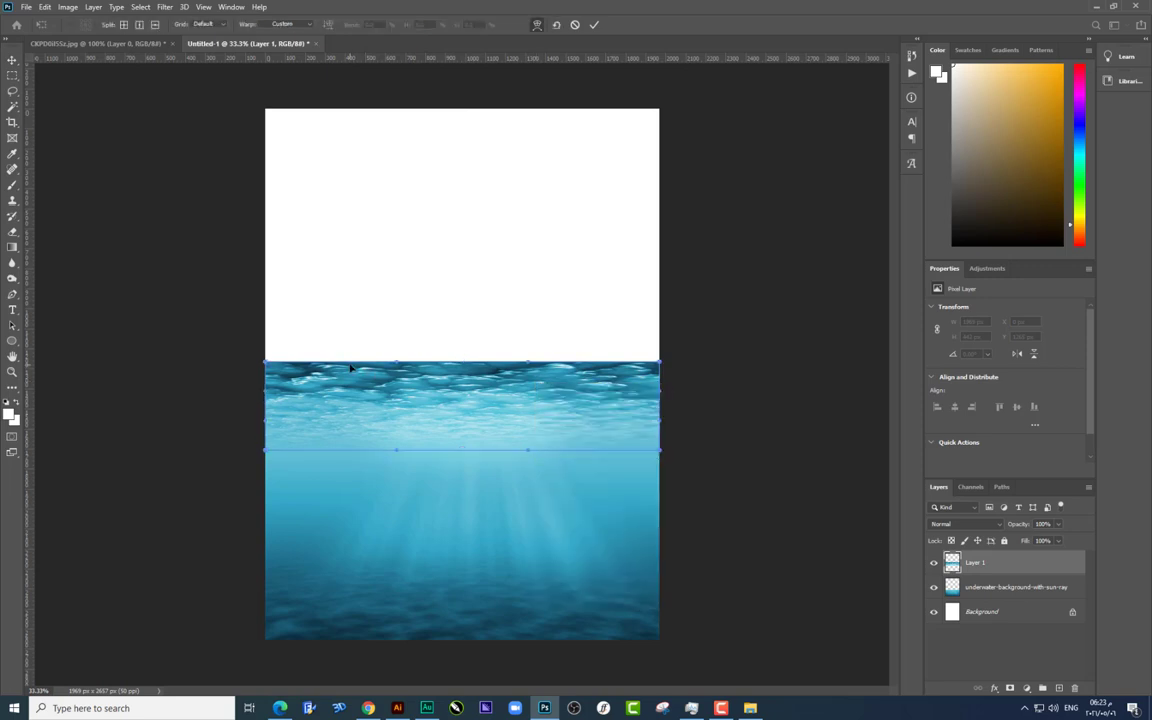
drag(350, 368, 347, 398)
drag(596, 380, 594, 406)
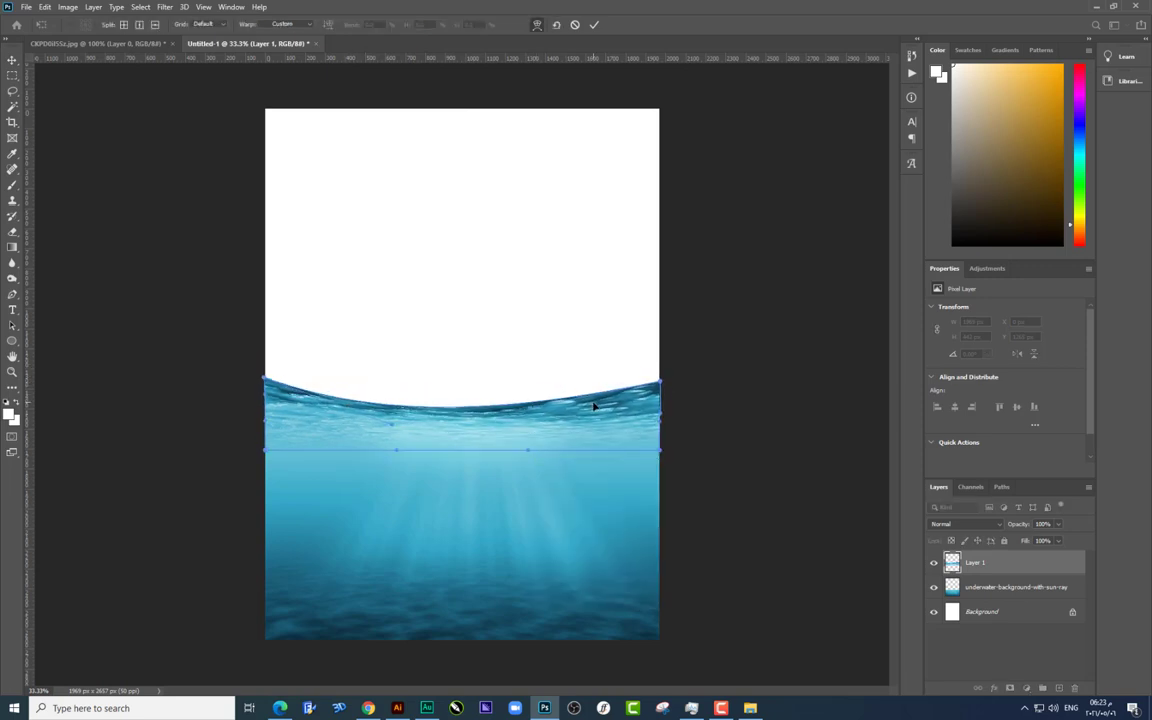
drag(529, 453, 466, 450)
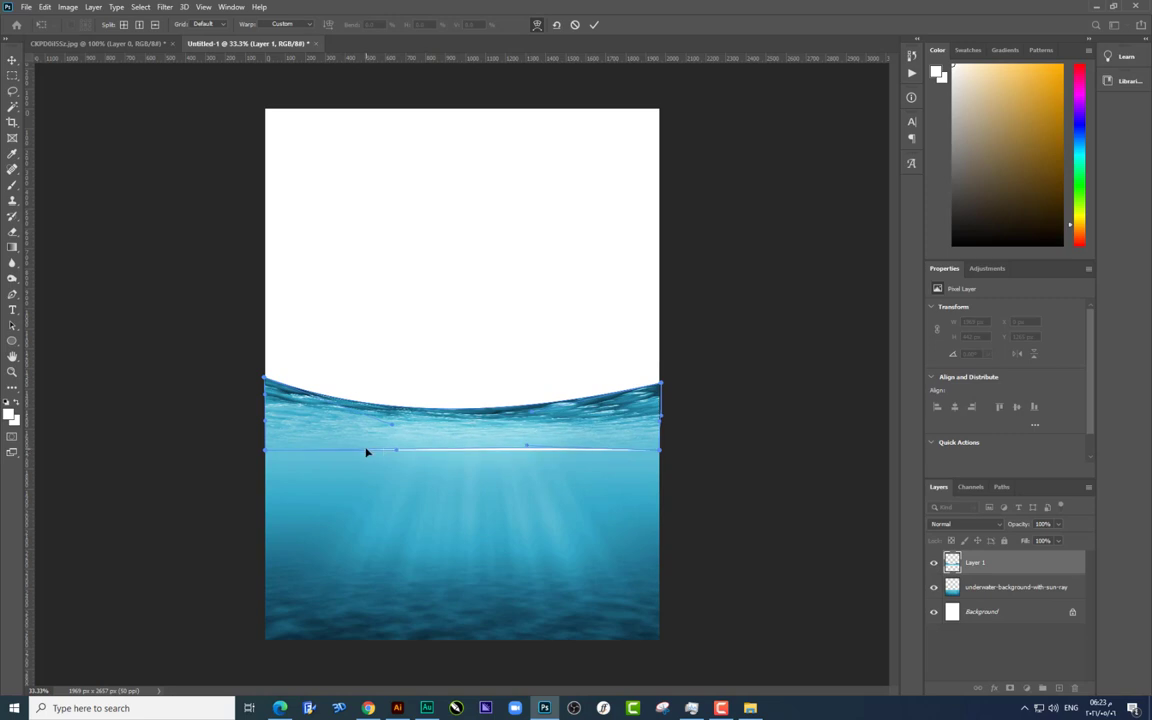
drag(366, 453, 361, 448)
drag(660, 390, 660, 395)
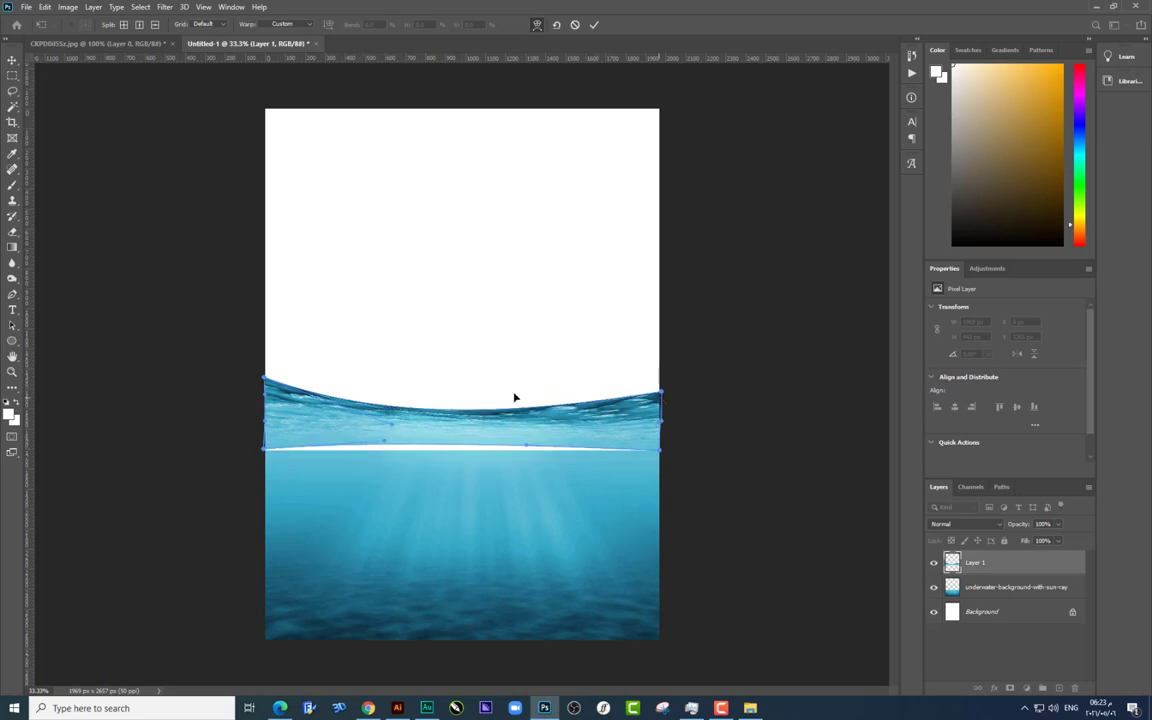
drag(275, 389, 273, 400)
key(Return)
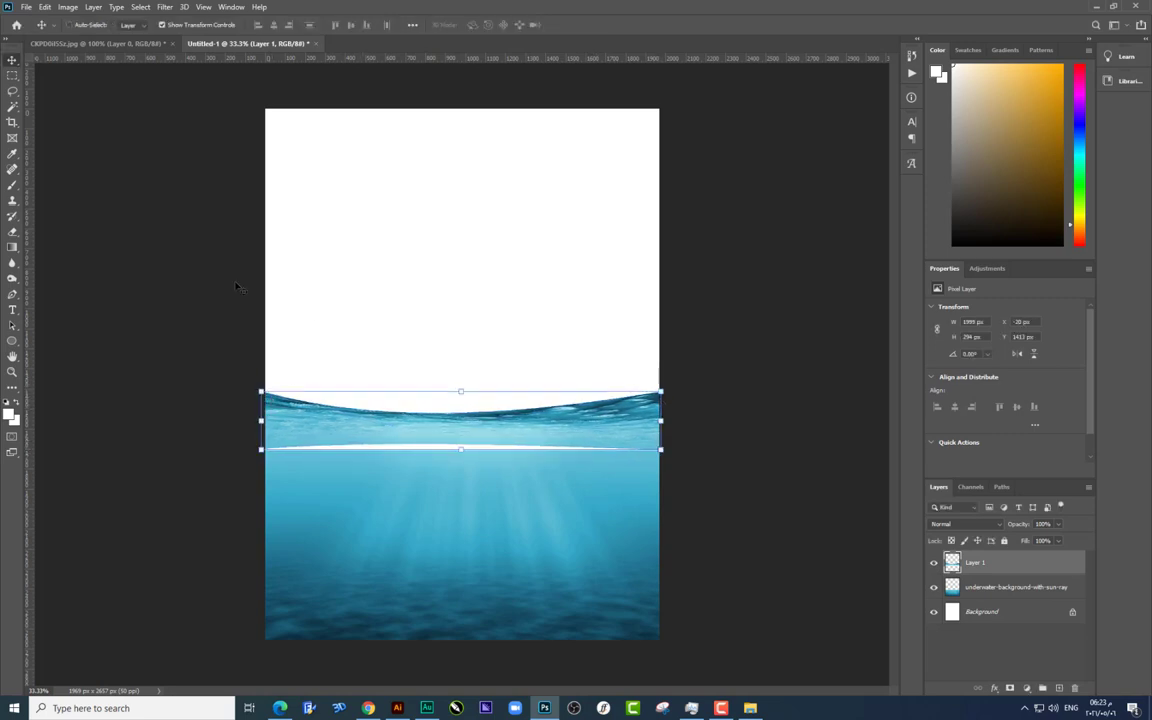
key(Down)
key(Down)
key(Down)
key(Down)
key(Down)
key(Down)
key(Down)
key(Down)
key(Down)
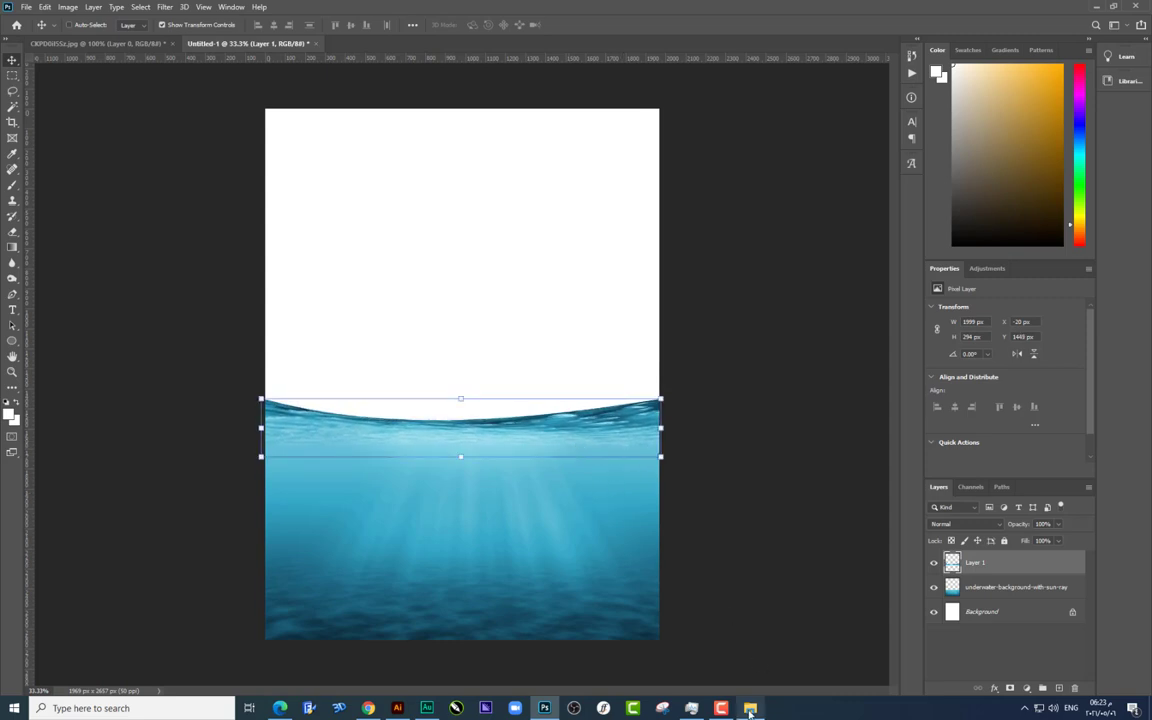
key(alt+Tab)
Step: Delete the boat's white background in Capture.PNG and drag the boat into the poster as Layer 2
mouse_move(137, 148)
mouse_down()
mouse_move(651, 585)
mouse_move(281, 45)
mouse_up()
key(w)
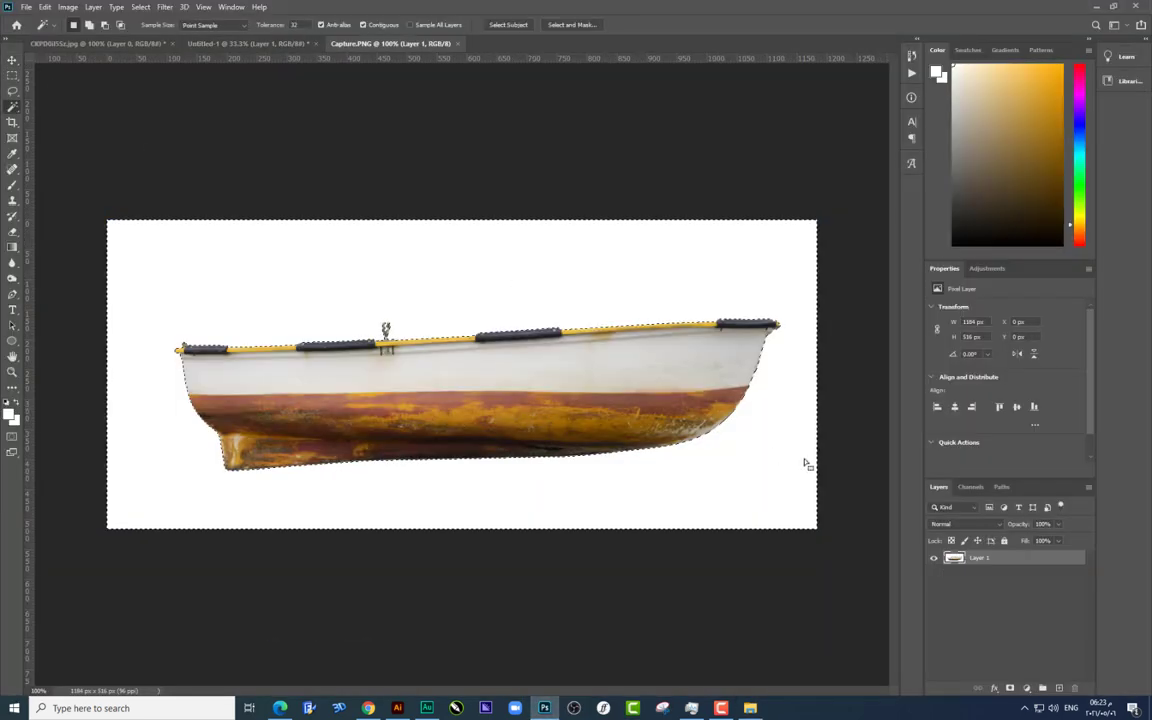
click(805, 463)
key(Delete)
key(ctrl+d)
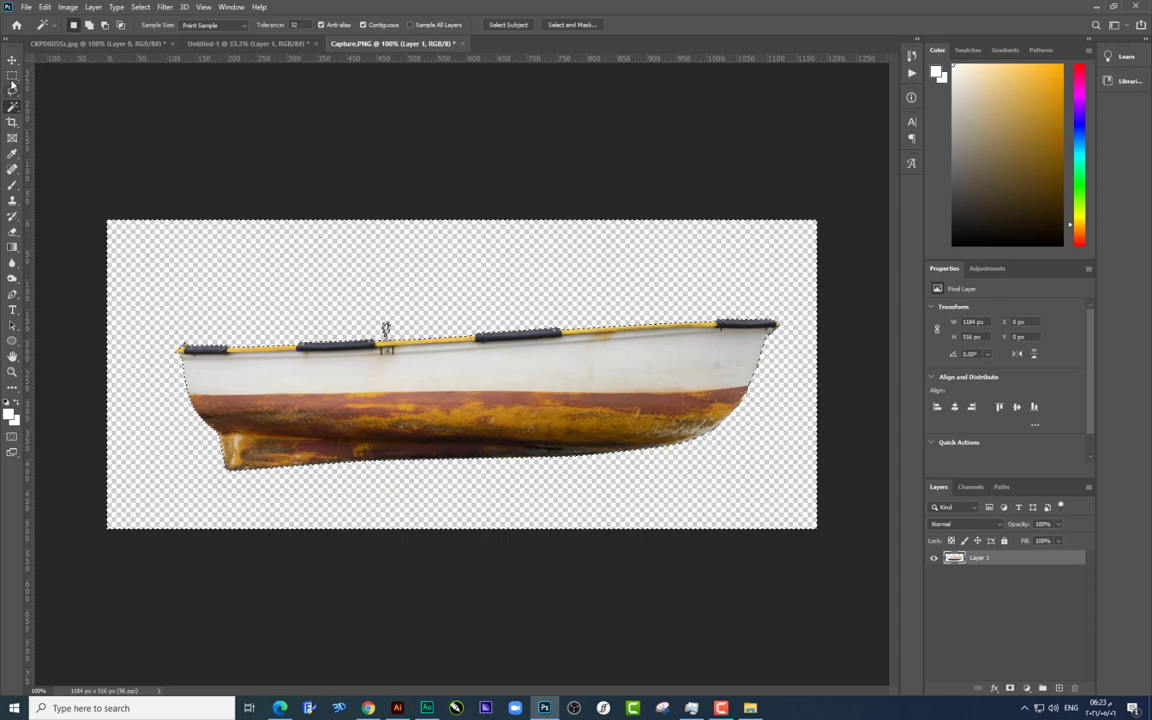
click(12, 61)
mouse_move(470, 390)
mouse_down()
mouse_move(393, 297)
mouse_move(451, 414)
mouse_up()
Step: Rotate the boat 180° and flip it vertically
key(ctrl+t)
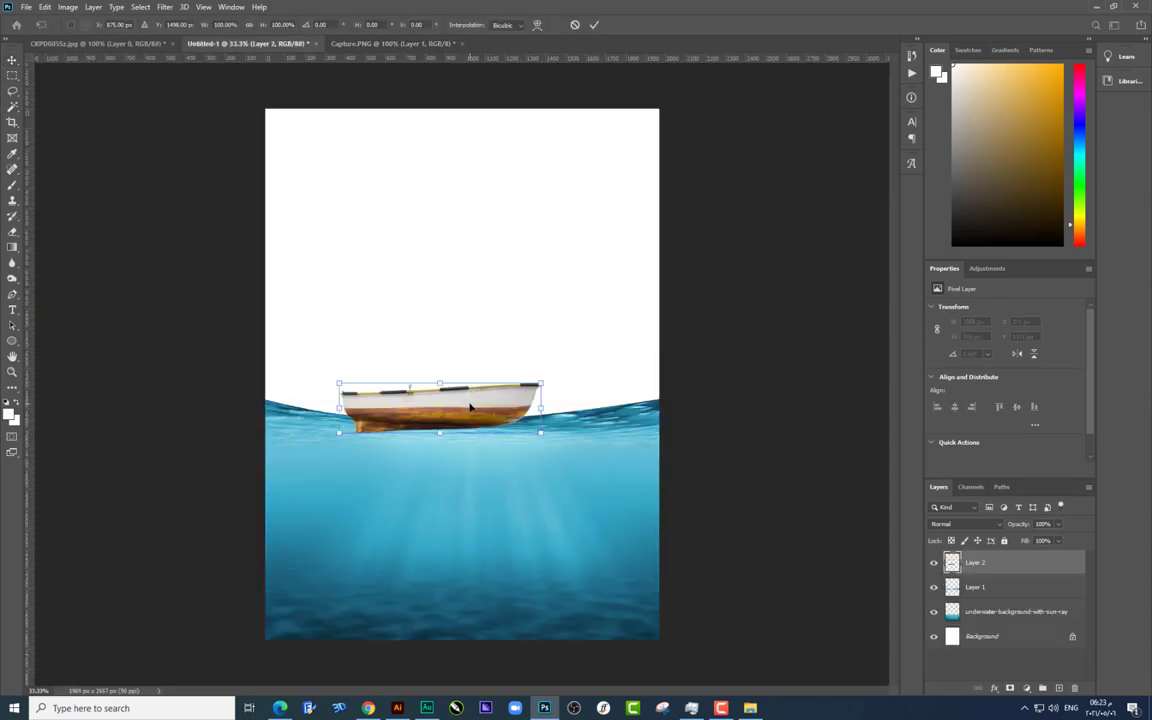
right_click(472, 404)
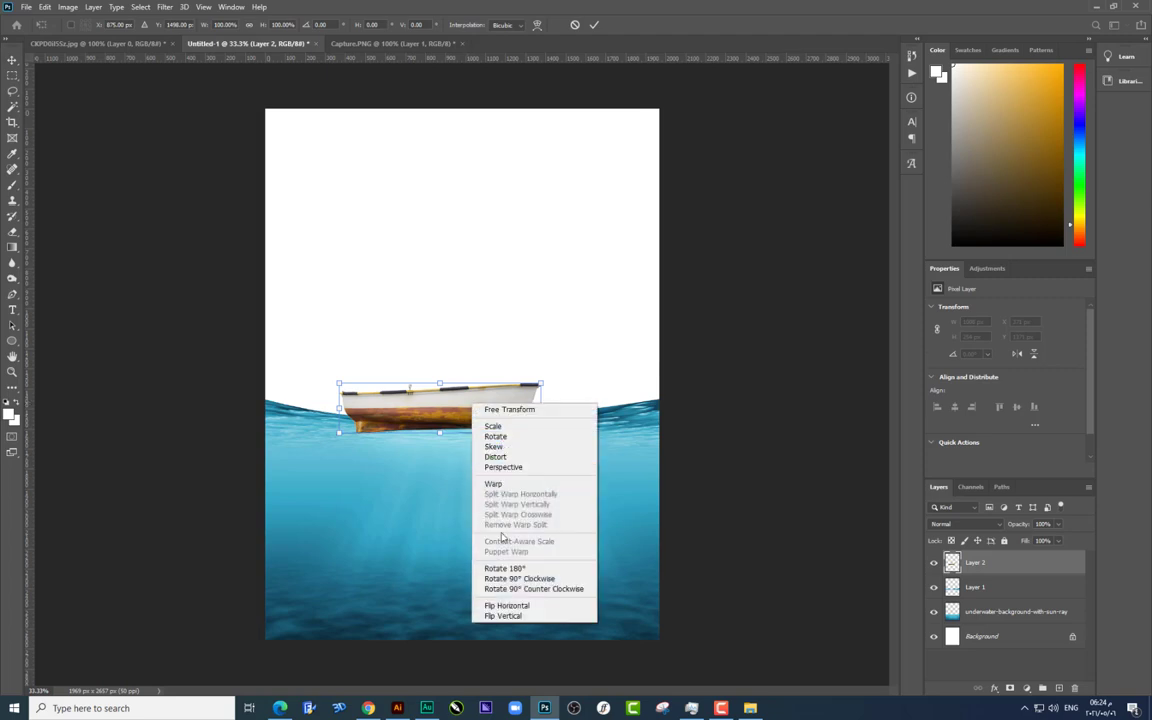
click(527, 568)
right_click(489, 418)
click(527, 625)
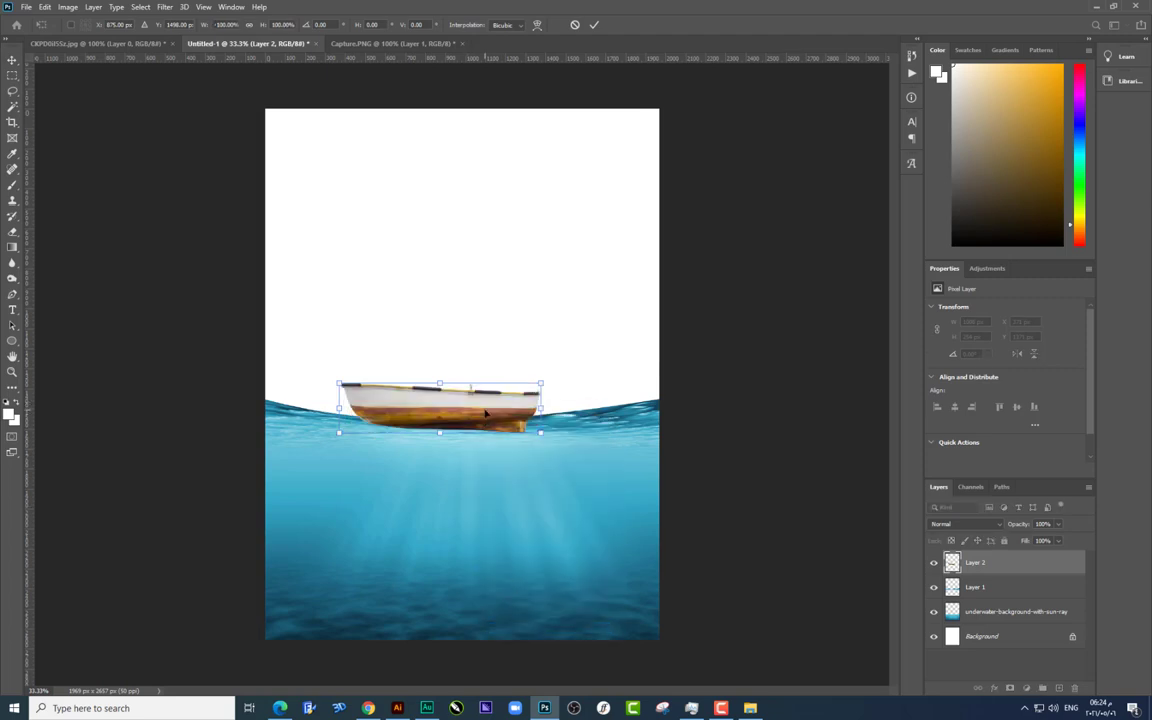
key(Return)
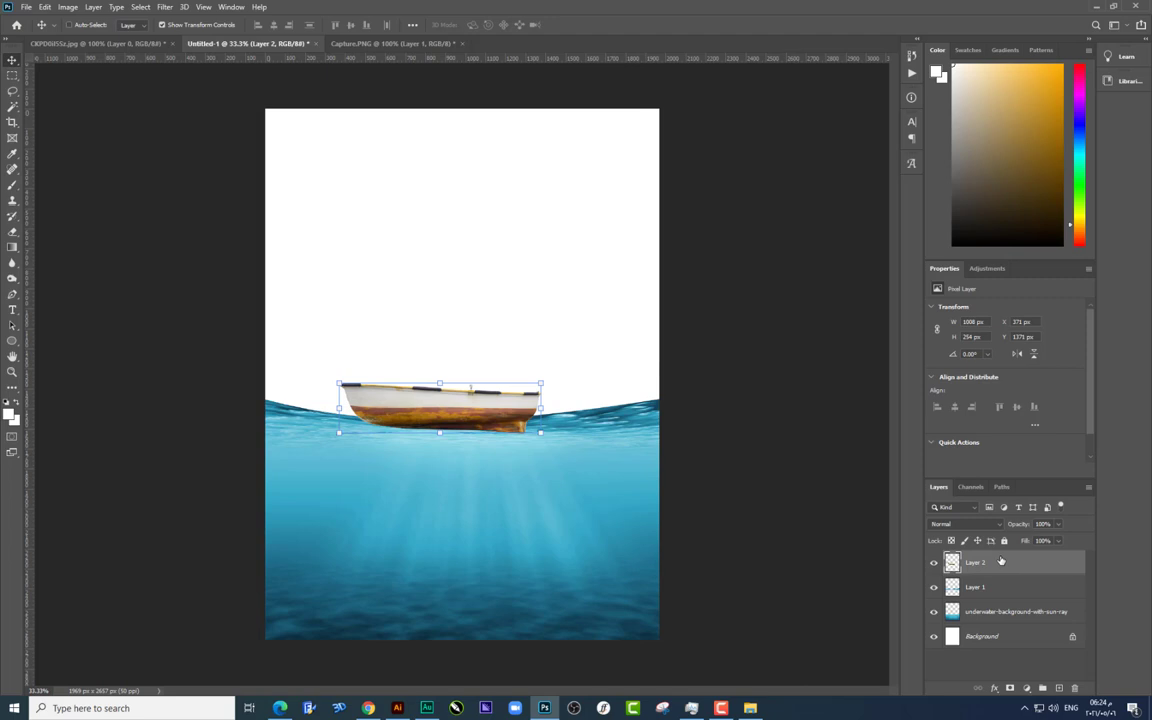
Step: Convert the boat to a smart object and enlarge it to about 1692 px wide
right_click(1001, 562)
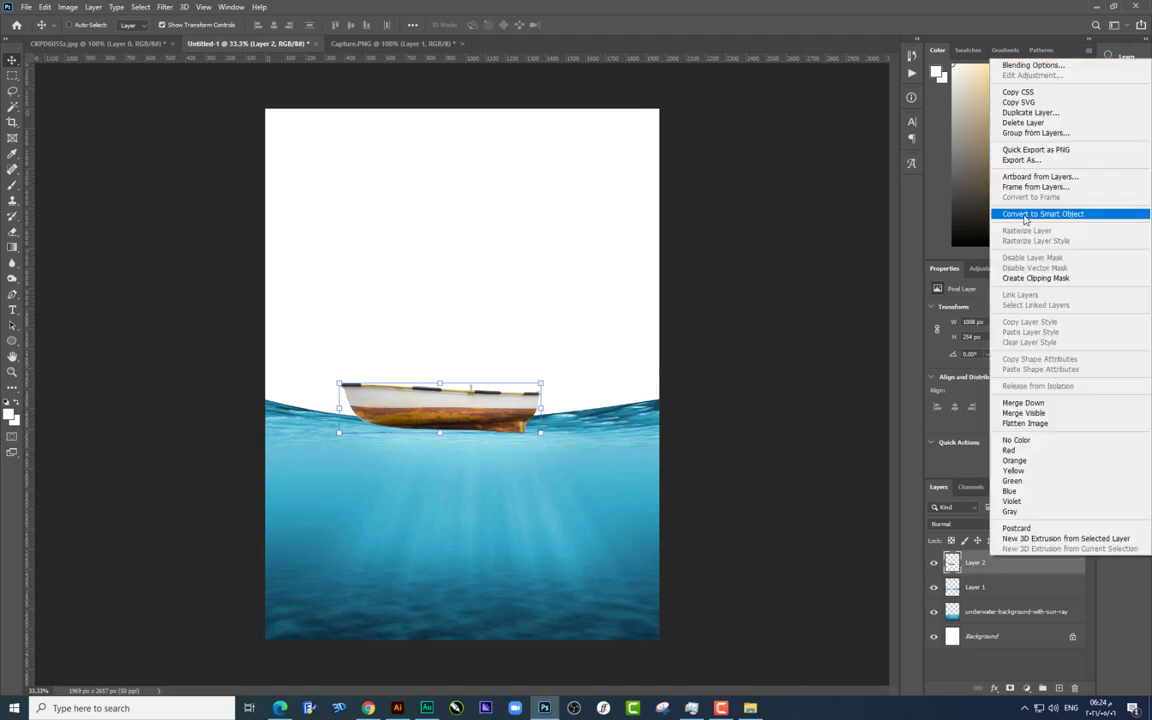
click(1024, 214)
key(ctrl+t)
drag(540, 383, 619, 360)
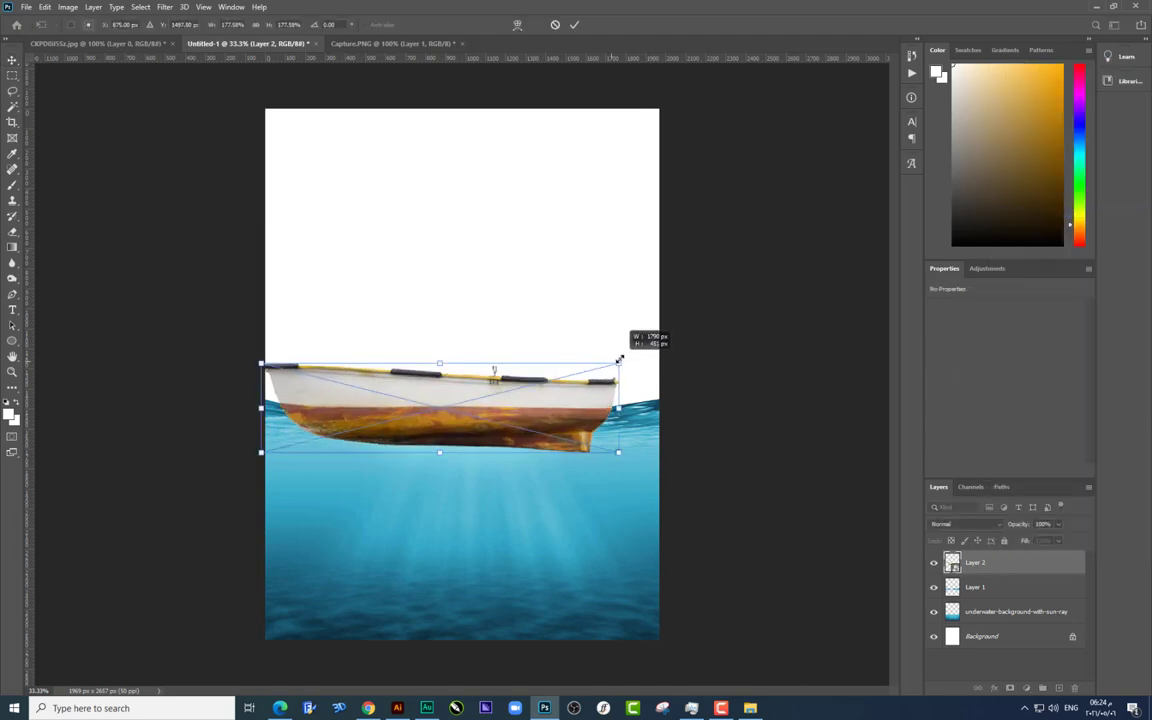
drag(527, 398, 551, 396)
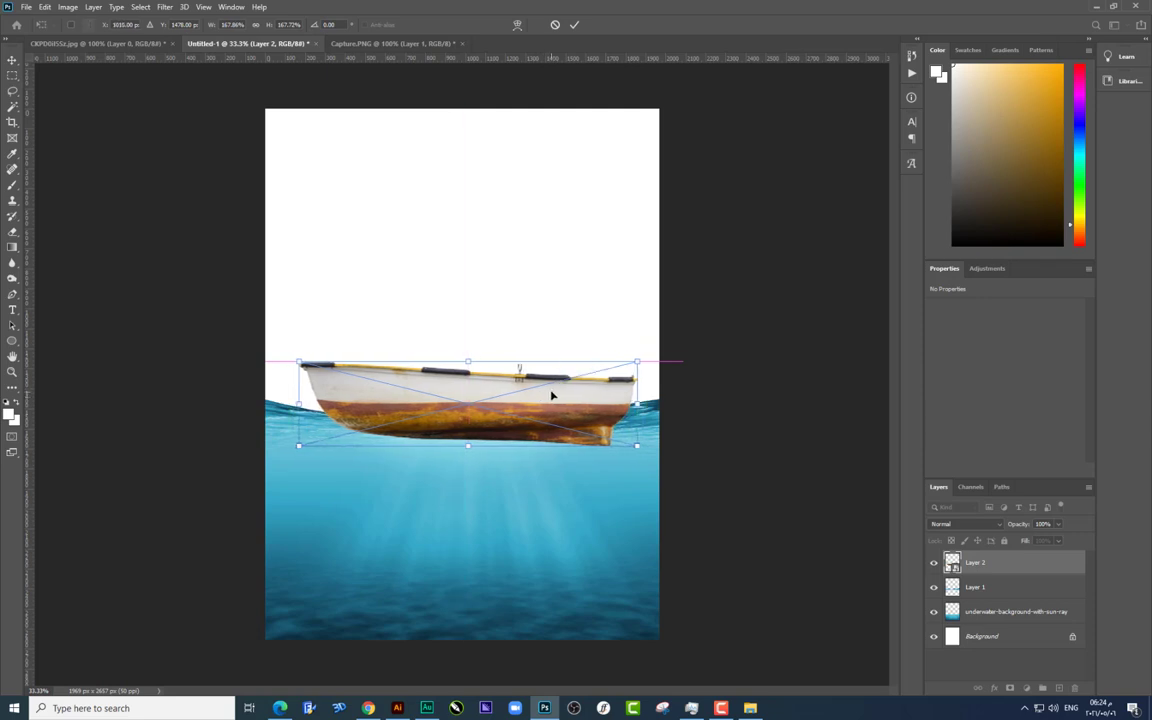
key(Return)
click(80, 44)
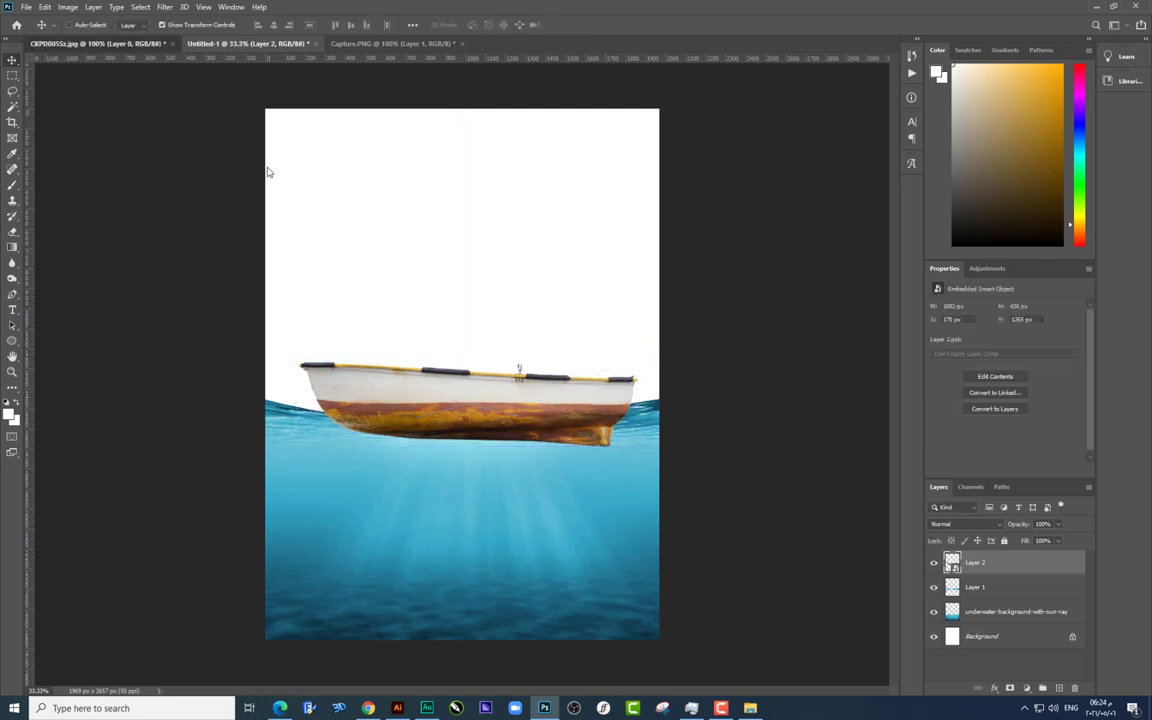
Step: Add the fish below the boat layer as a smart object, enlarged to fill the boat
mouse_move(410, 348)
mouse_down()
mouse_move(278, 56)
mouse_move(360, 185)
mouse_up()
drag(447, 180, 505, 320)
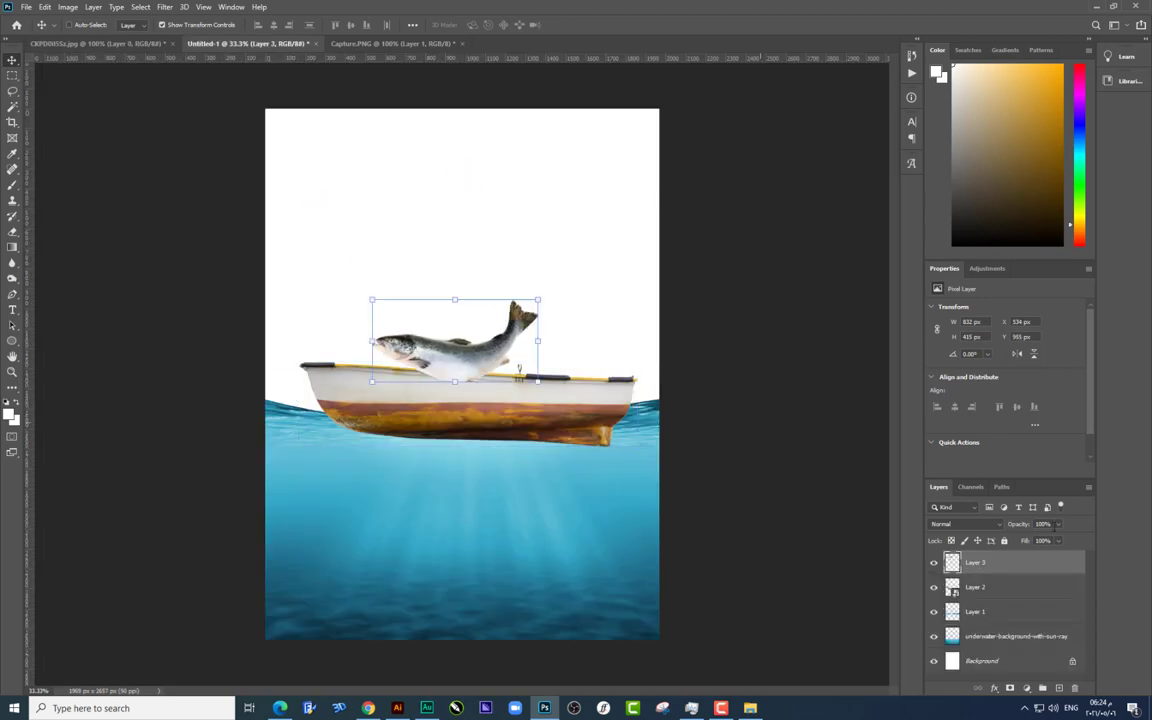
drag(1016, 569, 1010, 597)
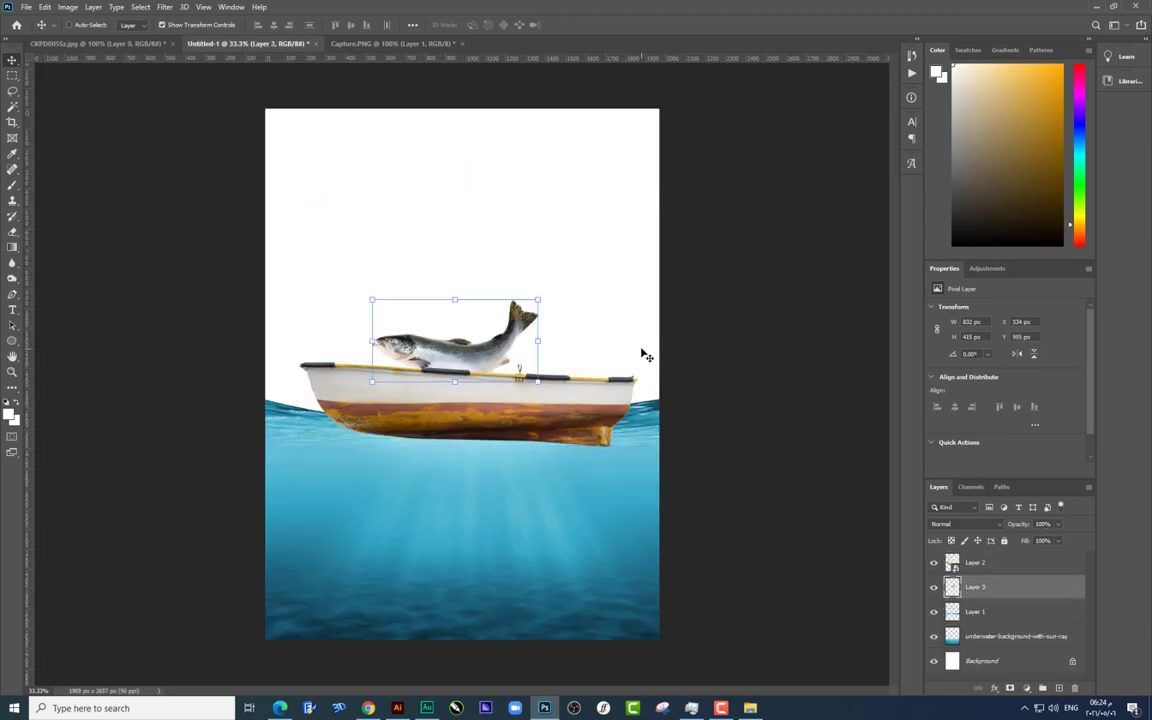
right_click(977, 587)
click(940, 217)
key(ctrl+t)
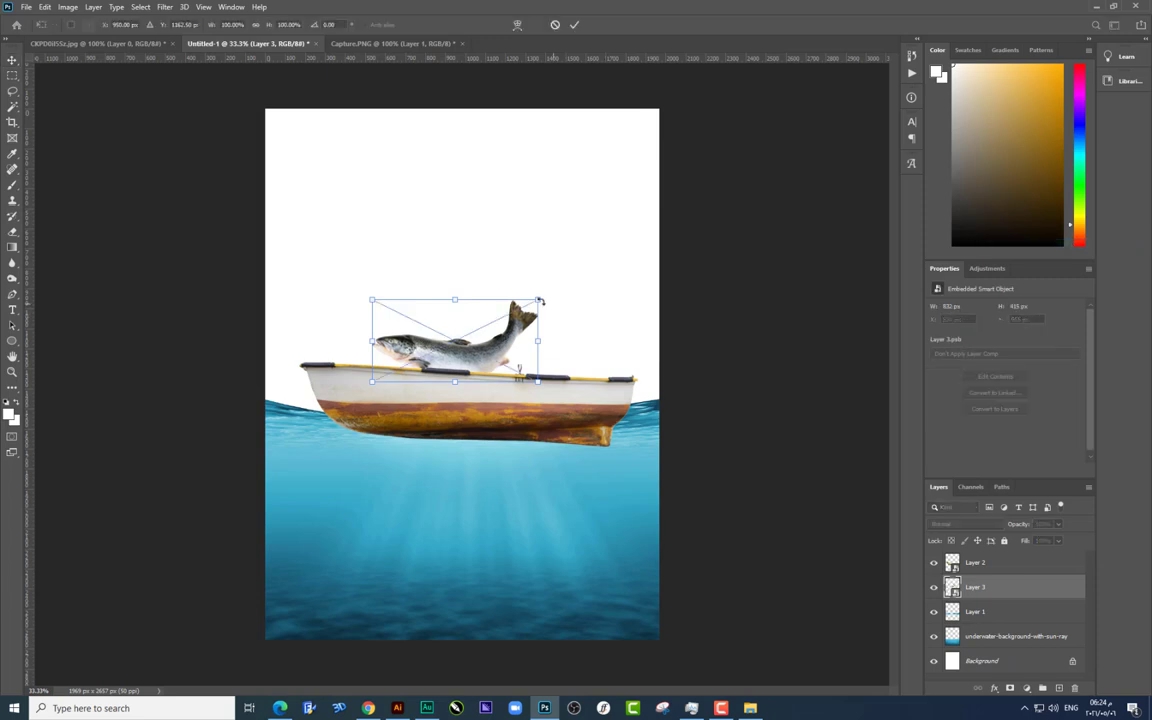
mouse_move(538, 300)
mouse_down()
mouse_move(577, 287)
mouse_move(601, 303)
mouse_move(631, 289)
mouse_up()
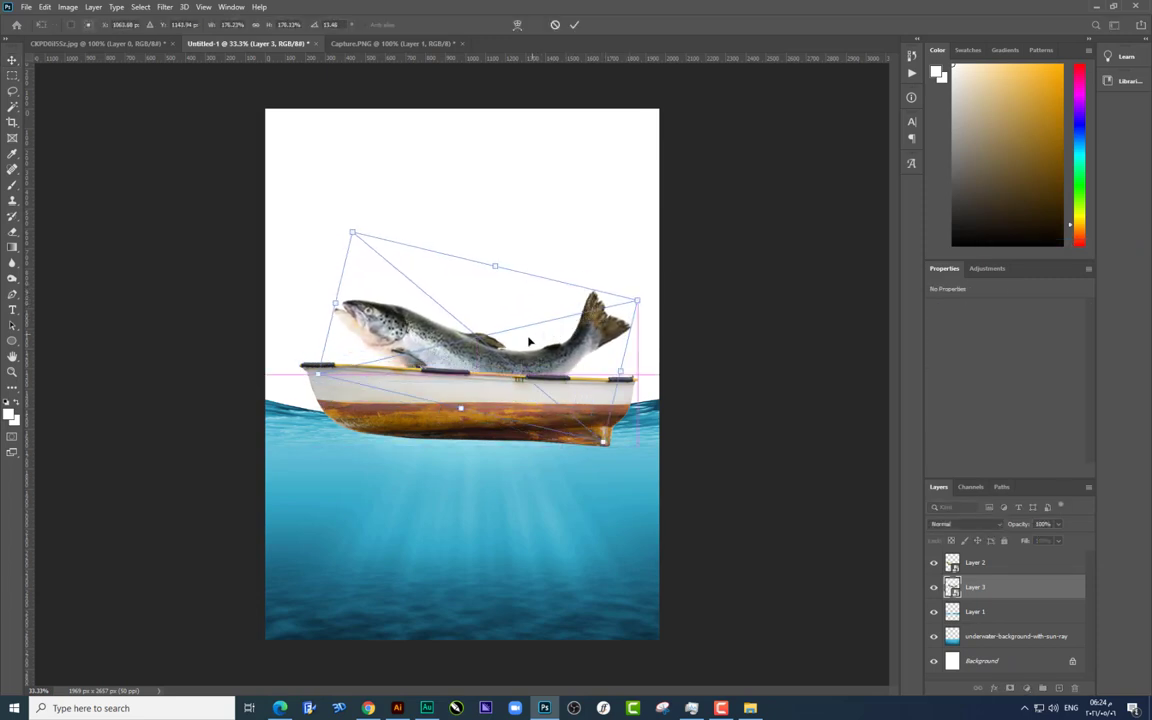
key(Return)
Step: Move the boat, fish and water layers lower, then drag the sky photo into the poster
shift+click(975, 562)
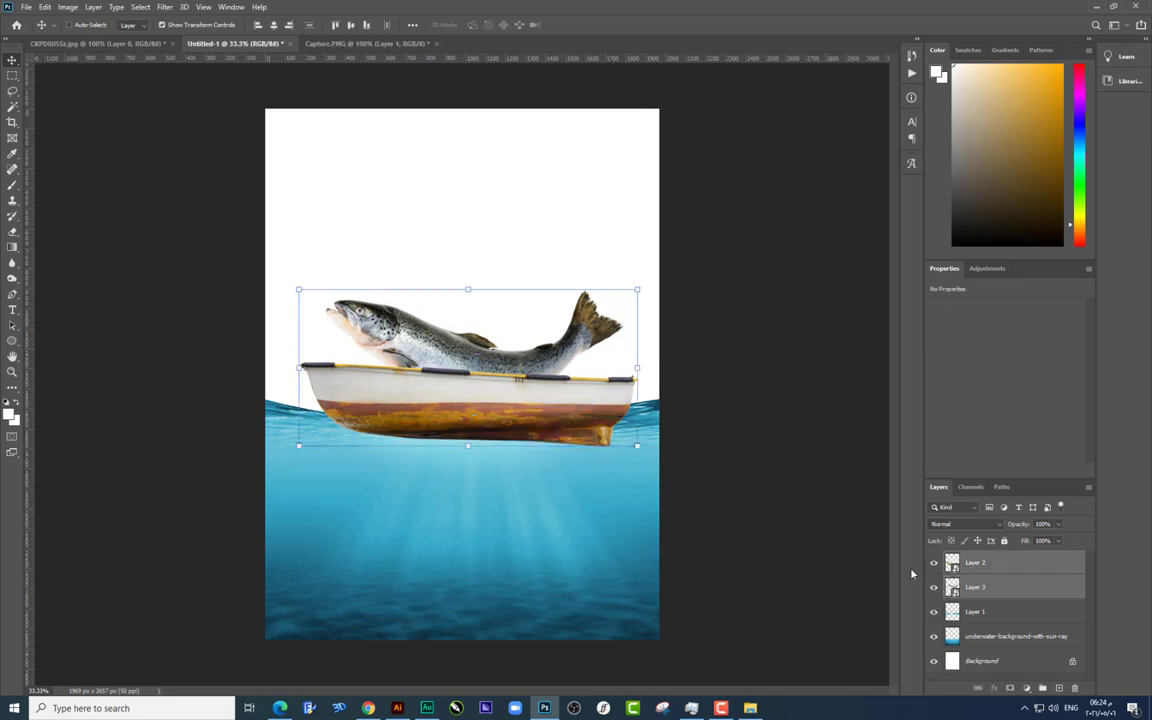
shift+click(975, 611)
drag(631, 451, 631, 498)
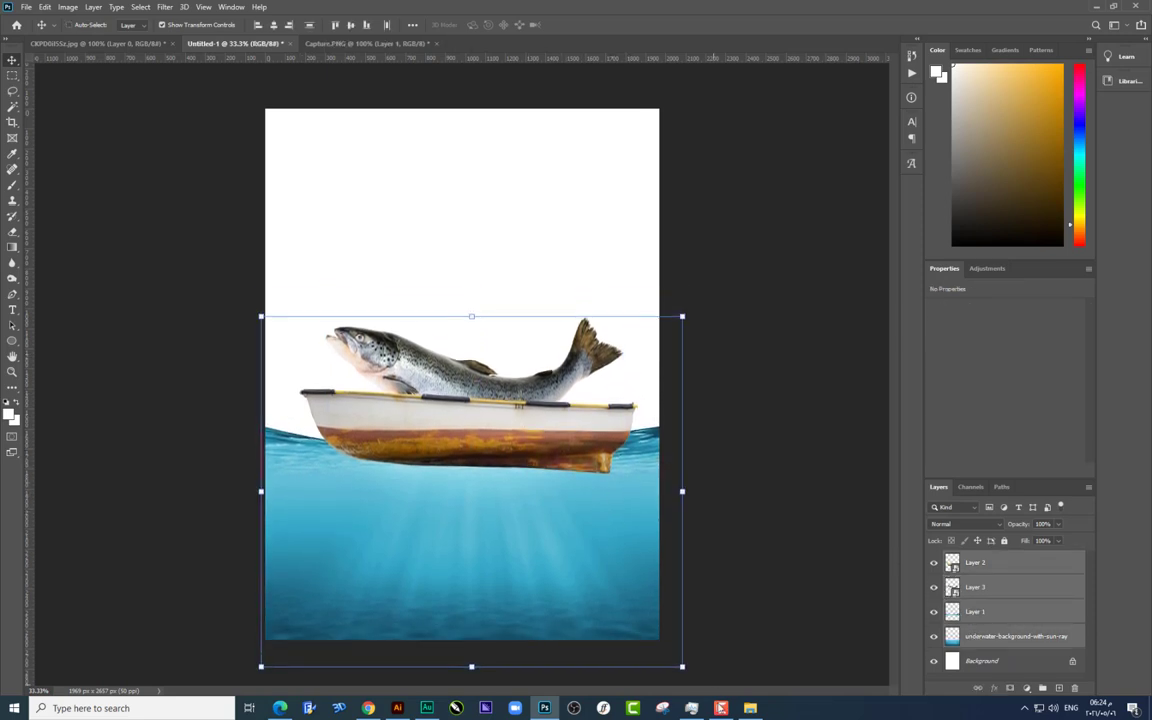
click(750, 708)
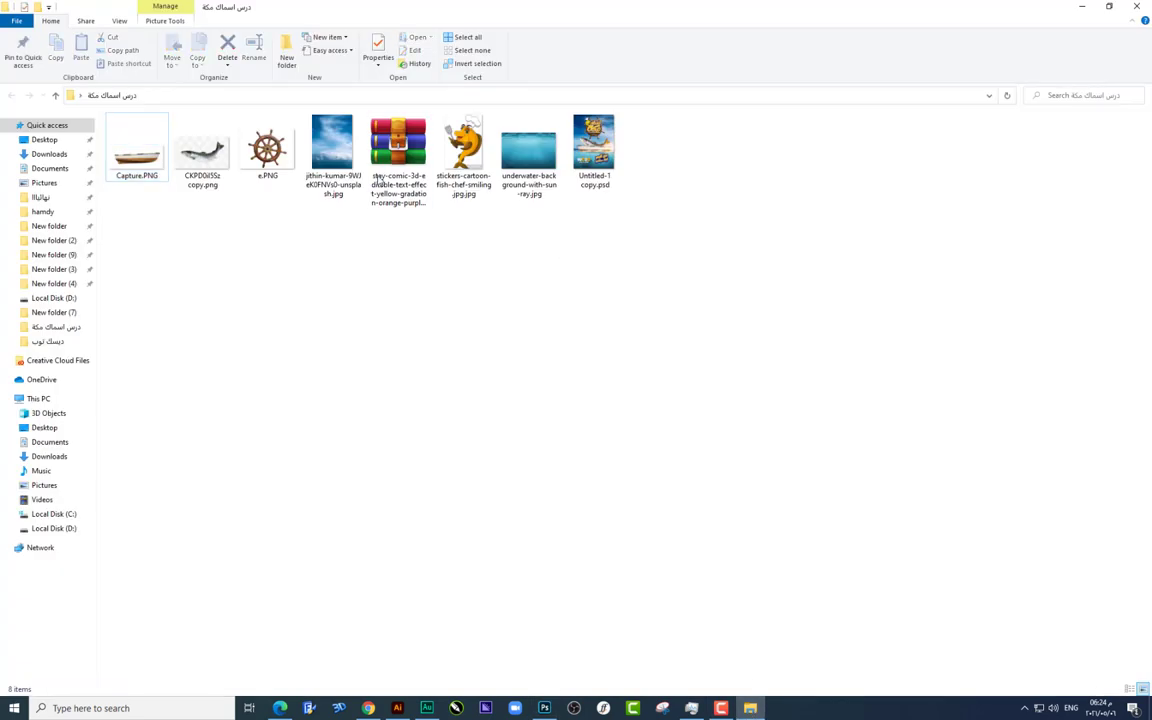
drag(333, 150, 440, 231)
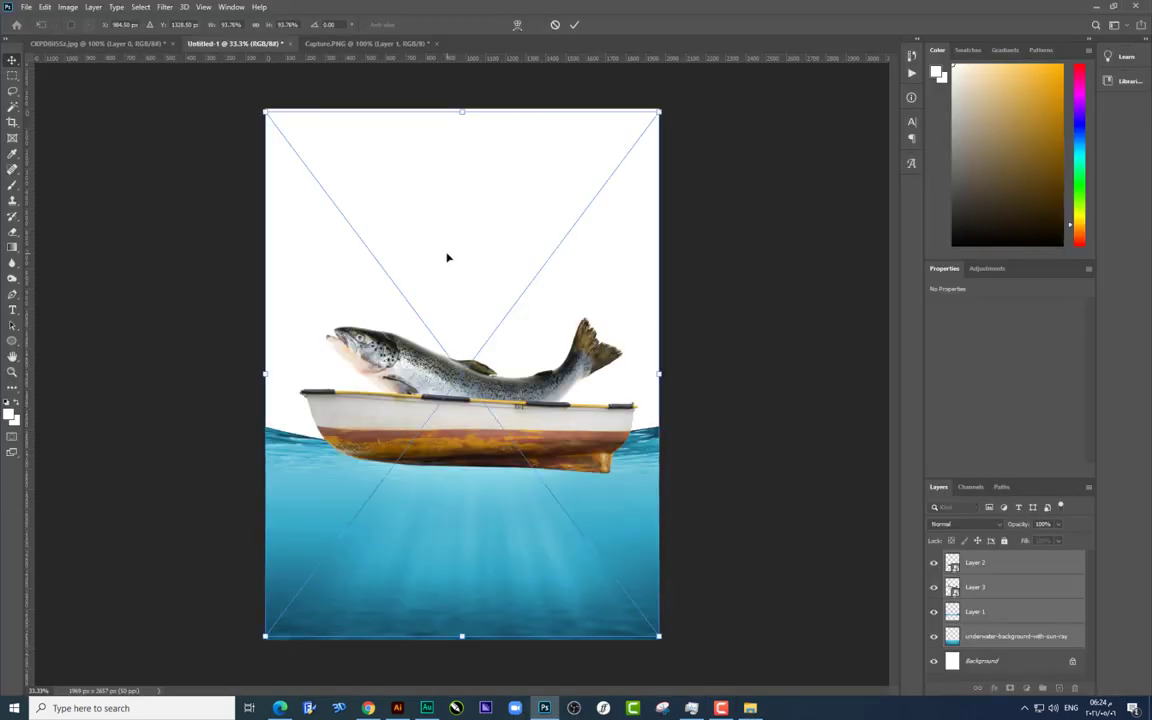
Step: Place the sky layer just above Background and widen it to cover the page
key(Return)
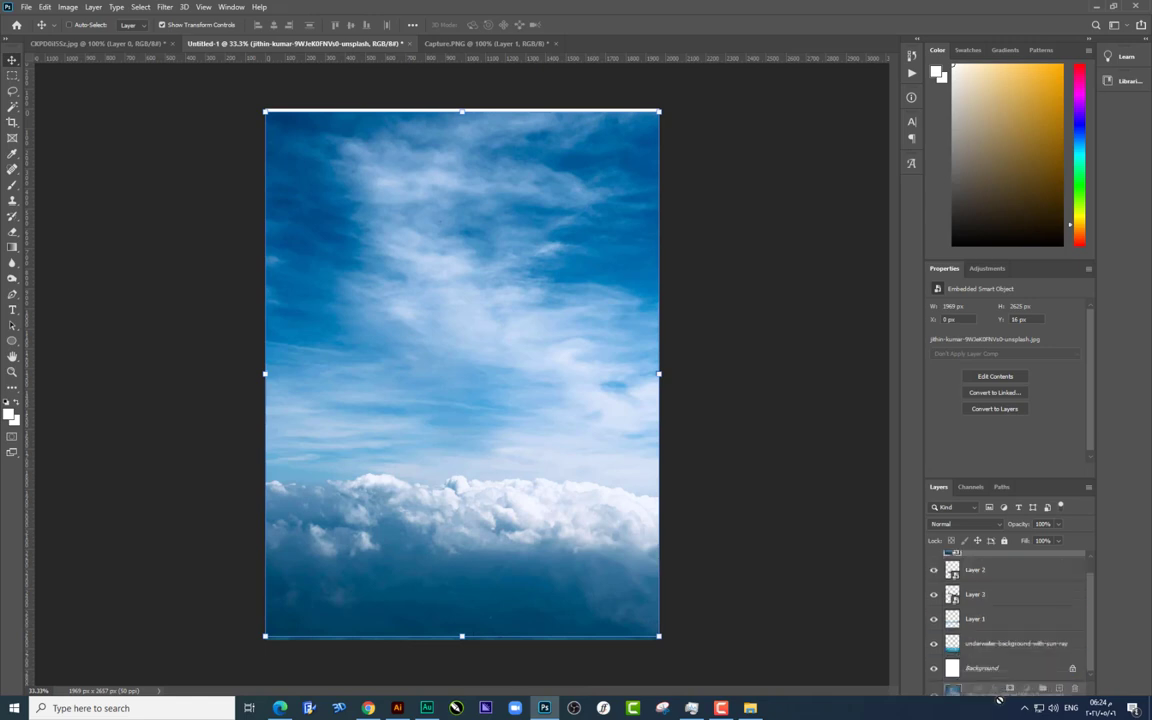
drag(999, 700, 1005, 656)
drag(566, 308, 568, 286)
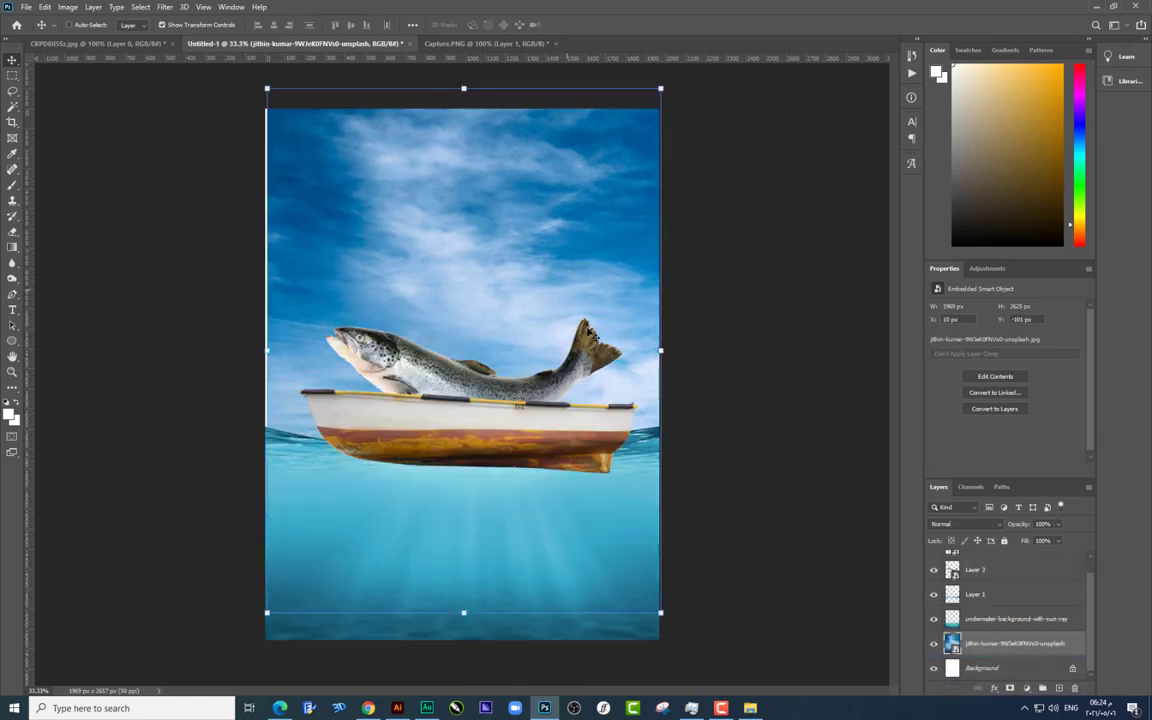
drag(660, 350, 703, 350)
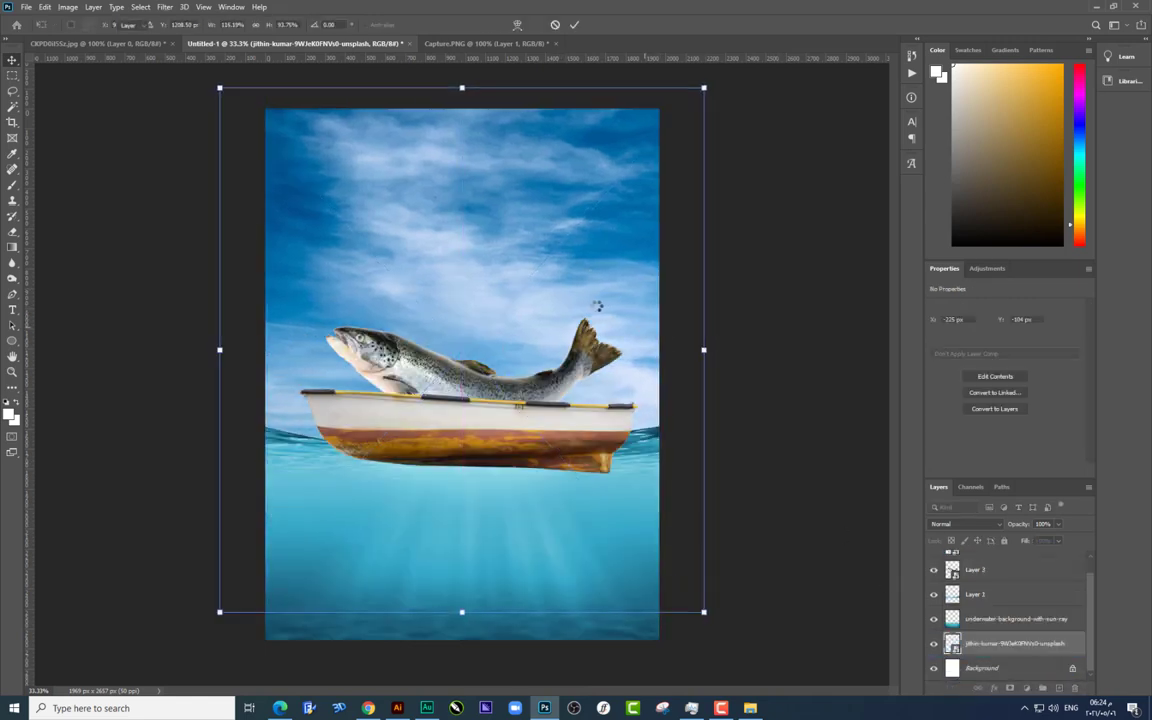
key(Return)
Step: Shift the sky's hue to -11 with Hue/Saturation
key(ctrl+u)
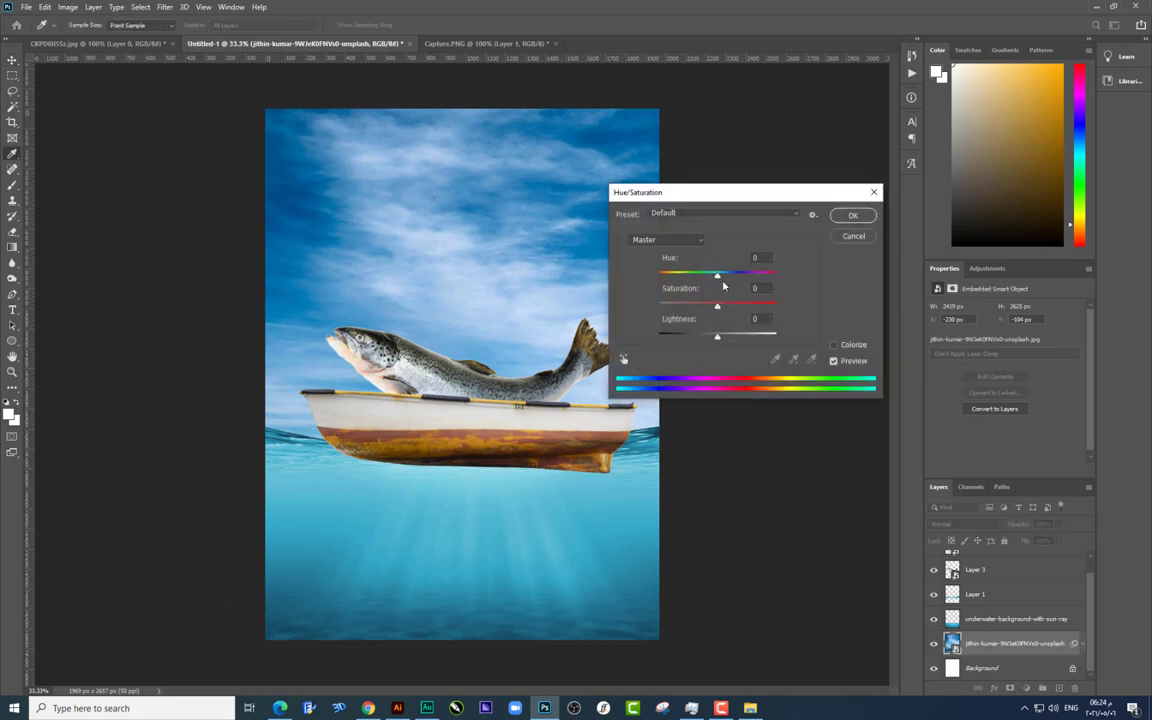
drag(706, 279, 719, 281)
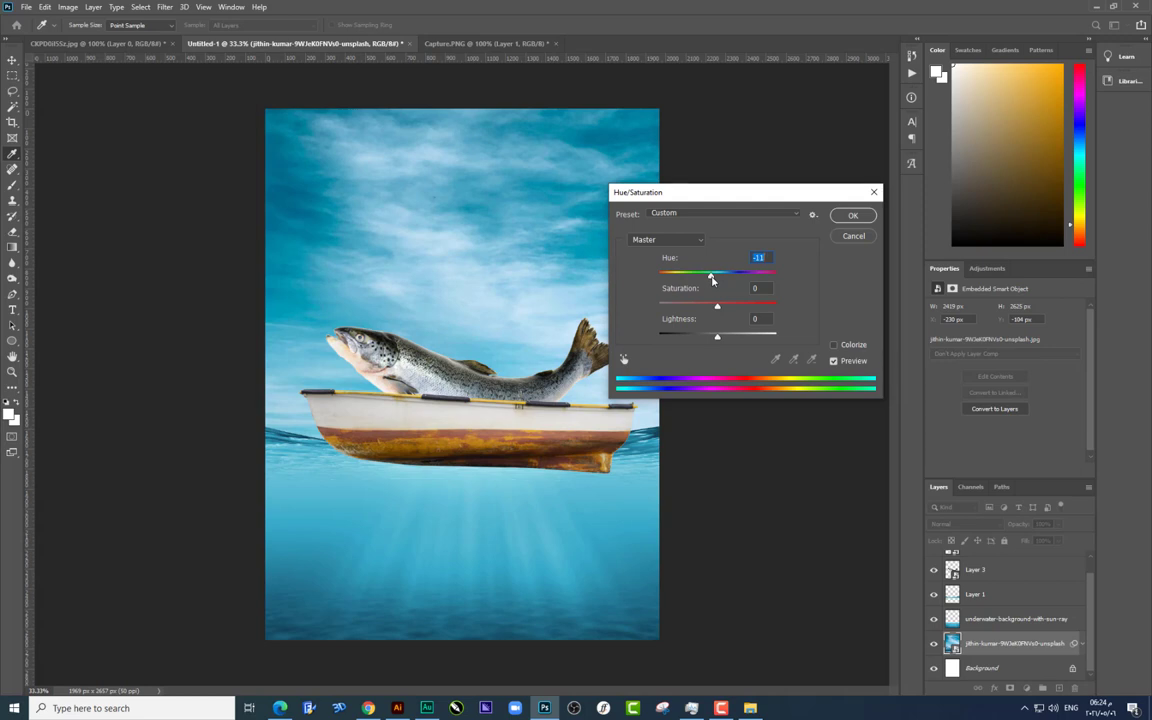
key(Return)
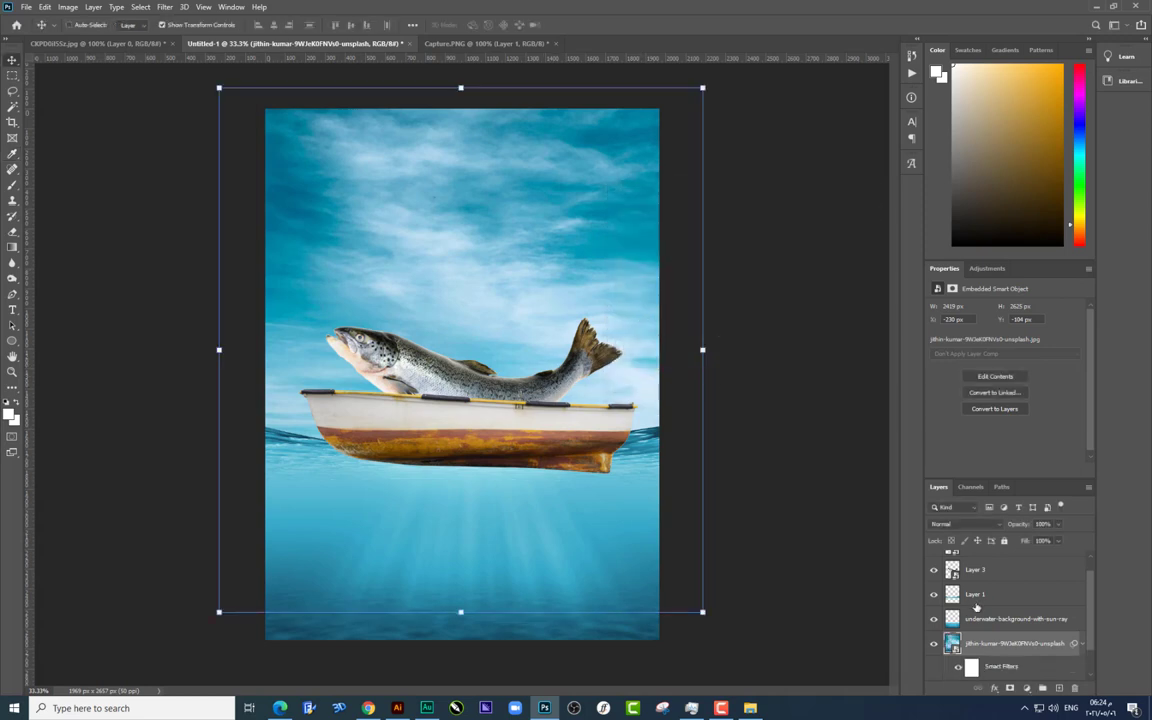
scroll(976, 607, up, 1)
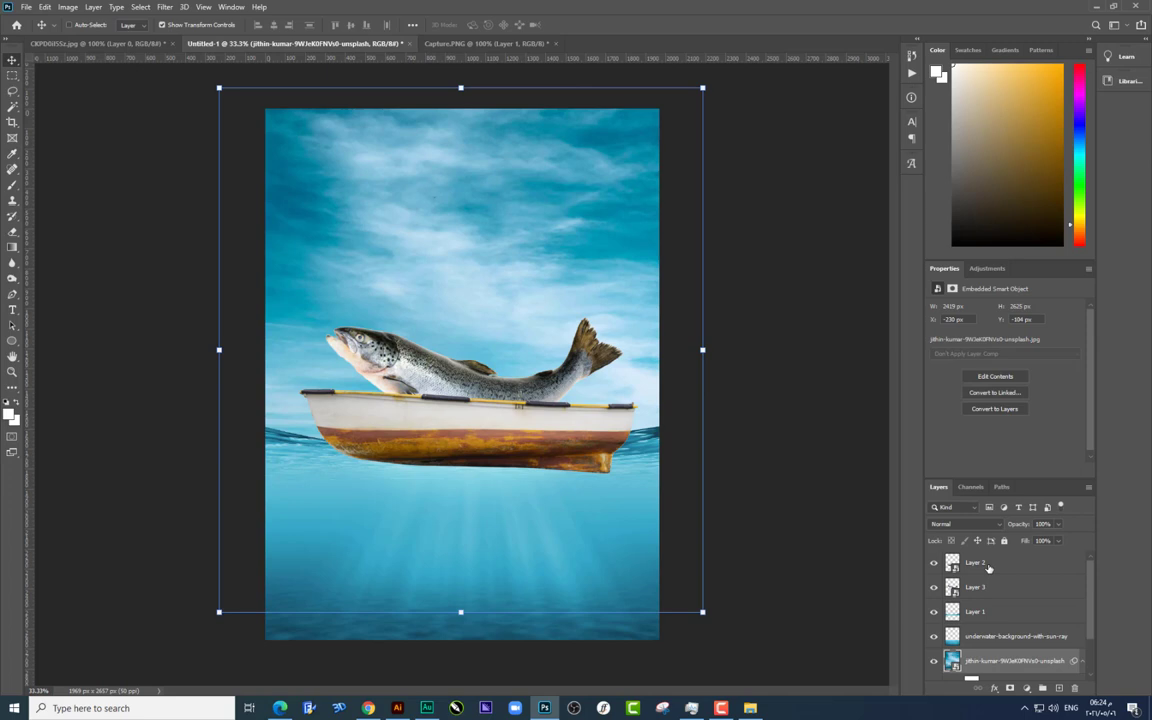
Step: Add a new top layer and set up an orange Soft Round brush
click(988, 568)
key(ctrl+shift+alt+n)
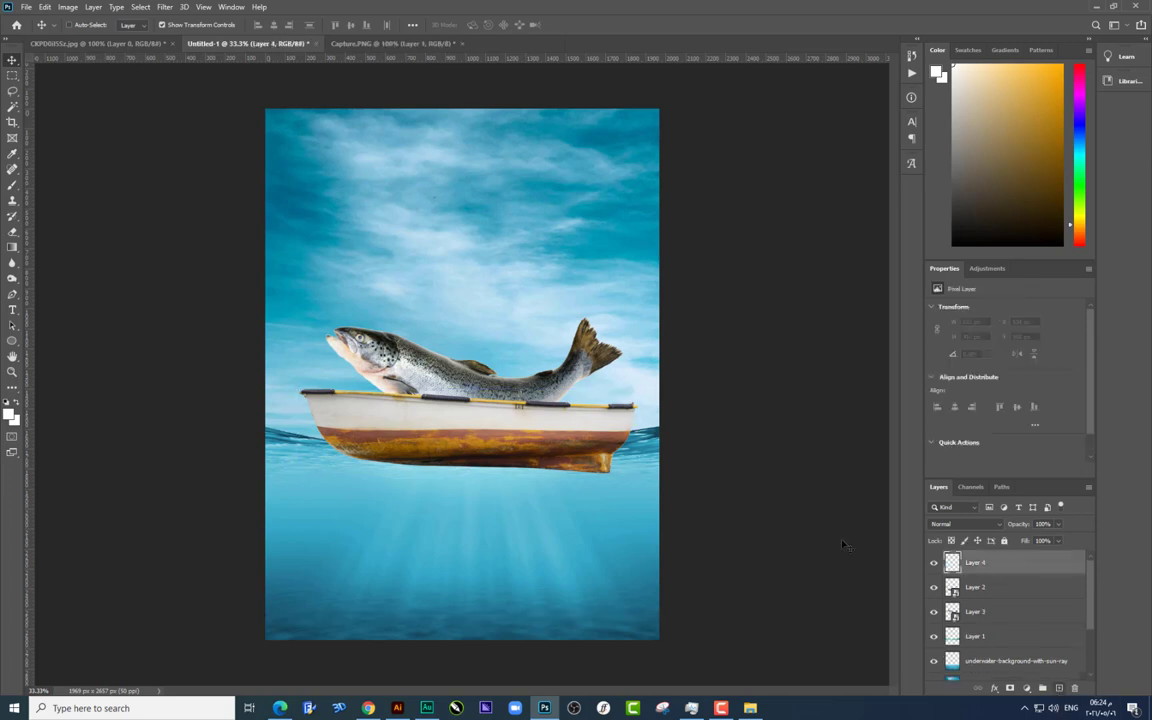
click(12, 185)
click(10, 415)
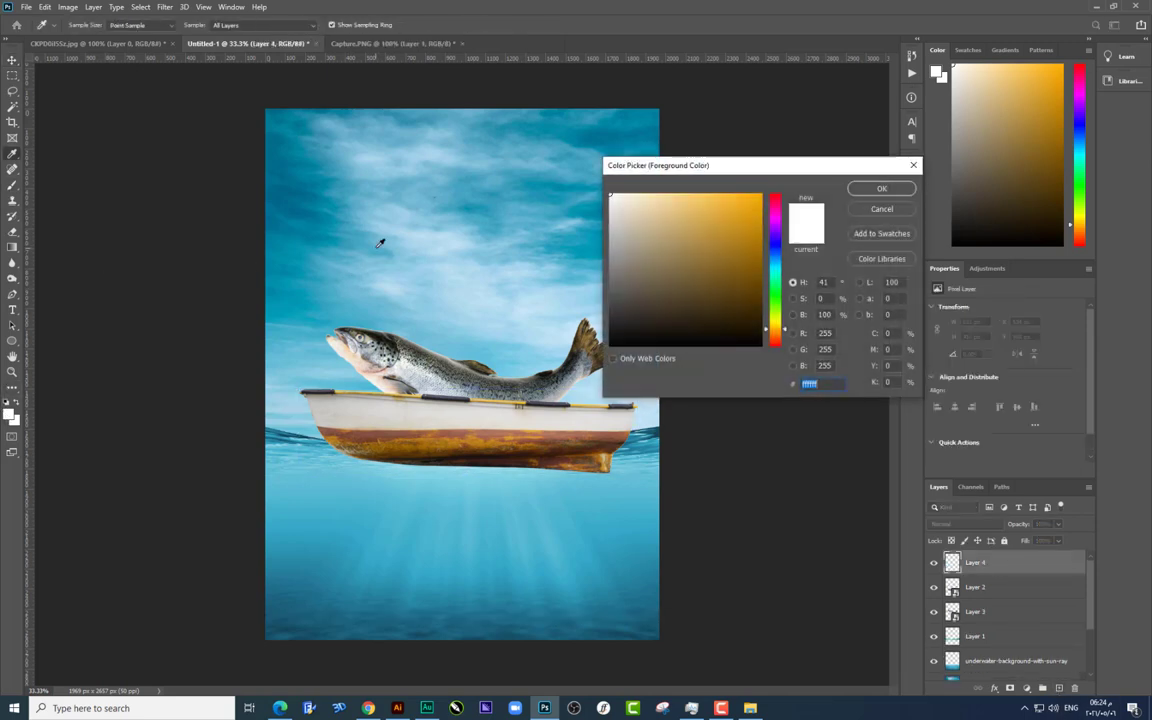
click(380, 244)
click(773, 330)
click(882, 188)
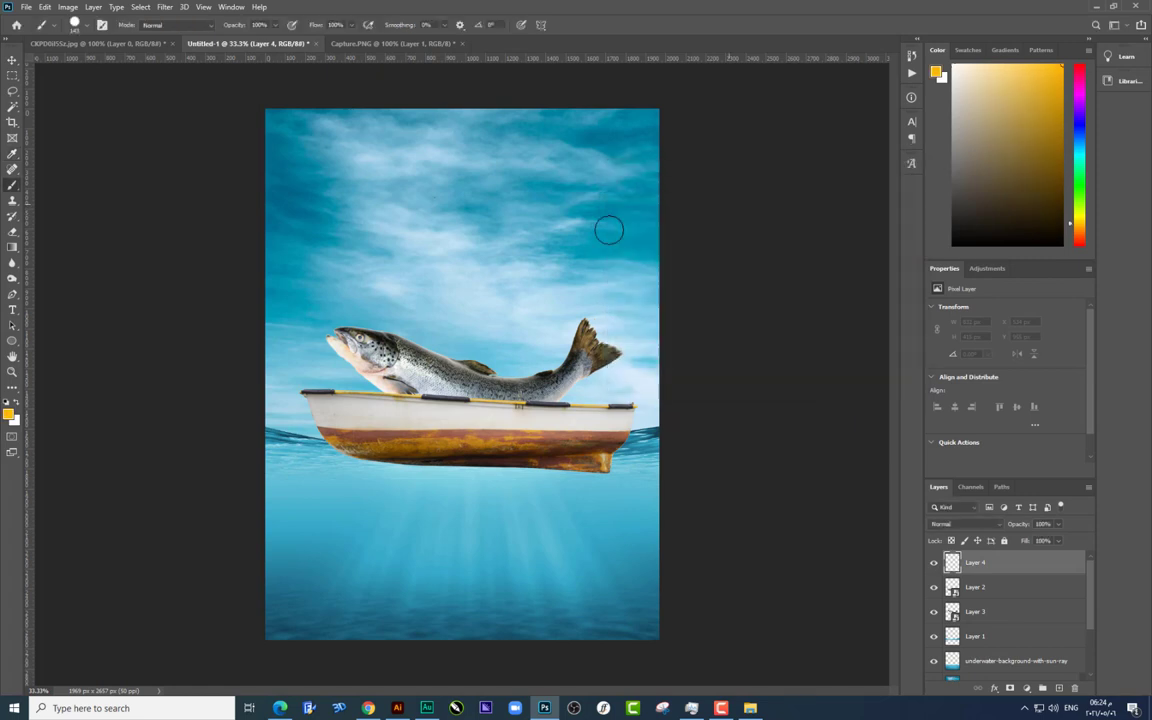
right_click(607, 232)
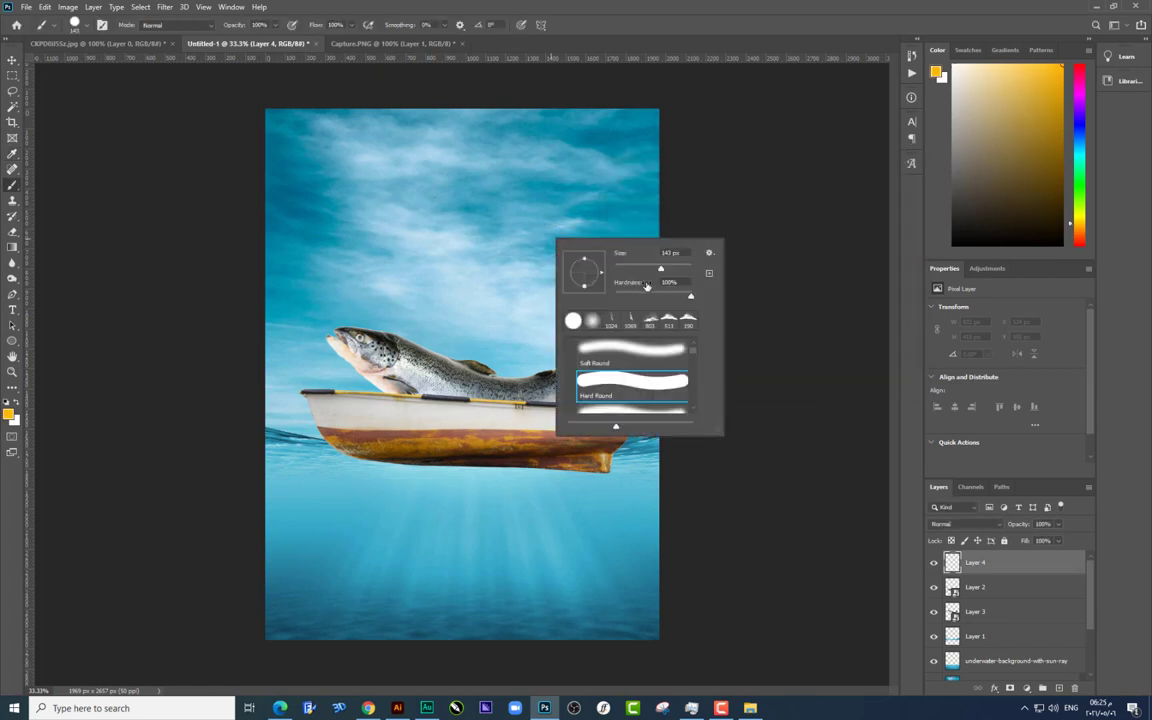
click(631, 342)
Step: Paint a soft orange sun in the sky and enlarge it into a glow
click(495, 248)
key(ctrl+t)
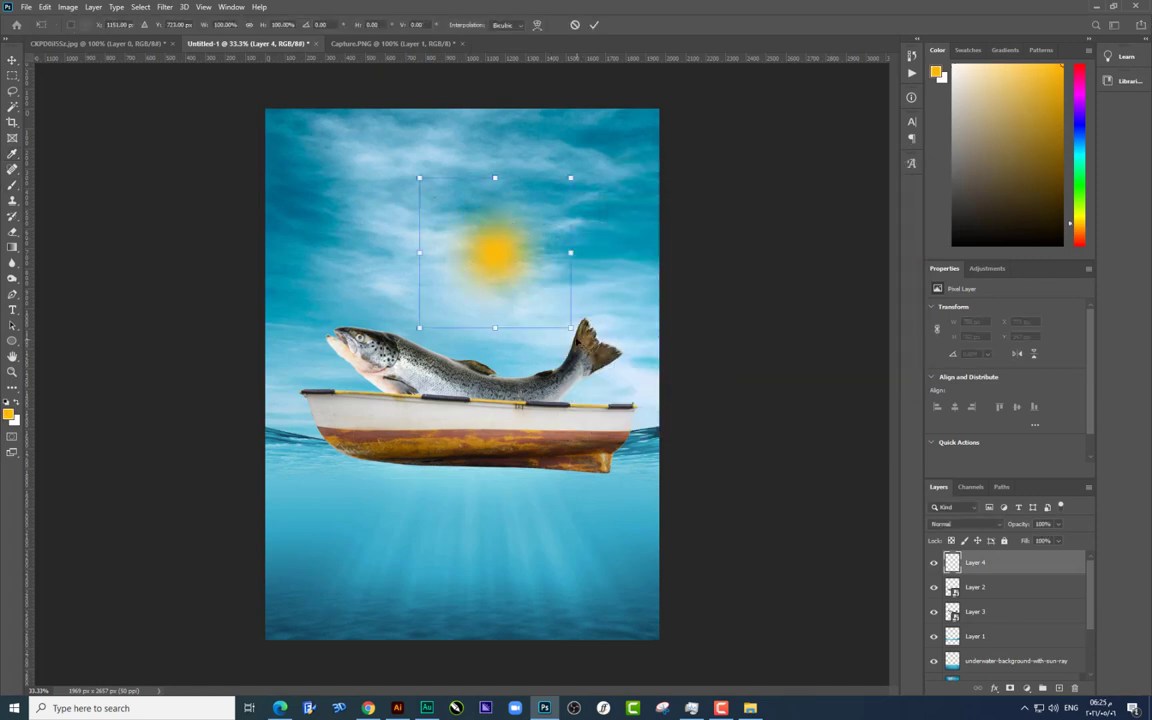
drag(589, 360, 707, 412)
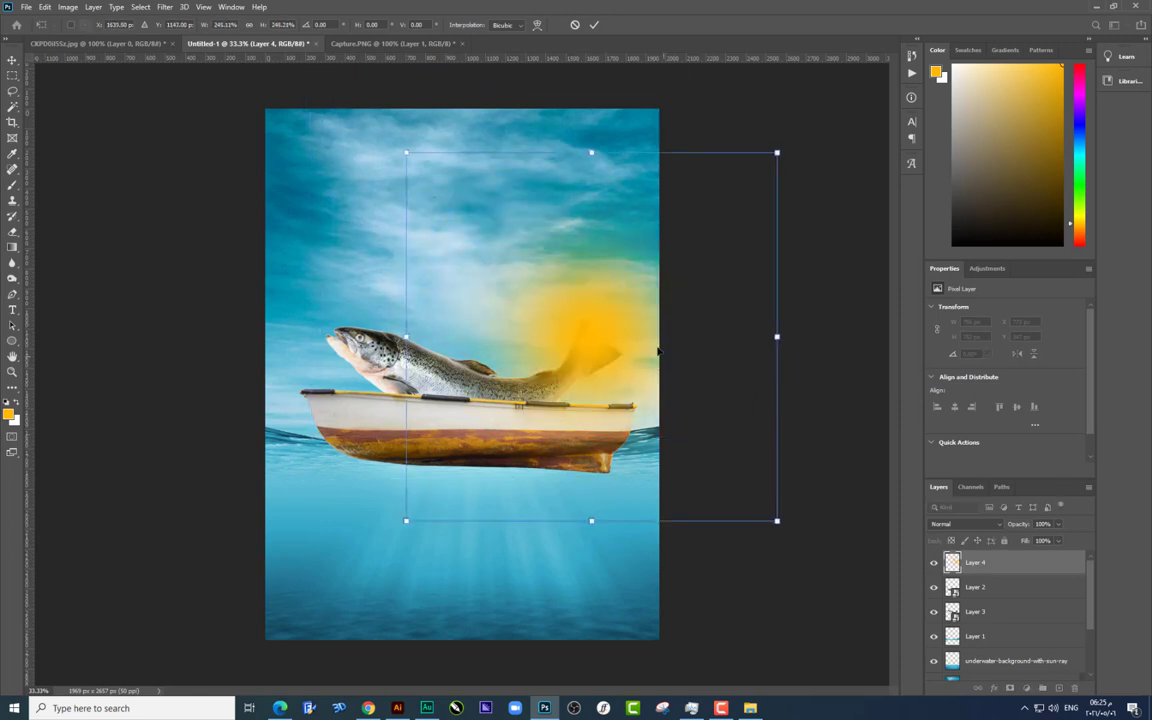
key(Return)
Step: Set Layer 4's blend mode to Screen and move the glow behind the fish's tail
click(966, 524)
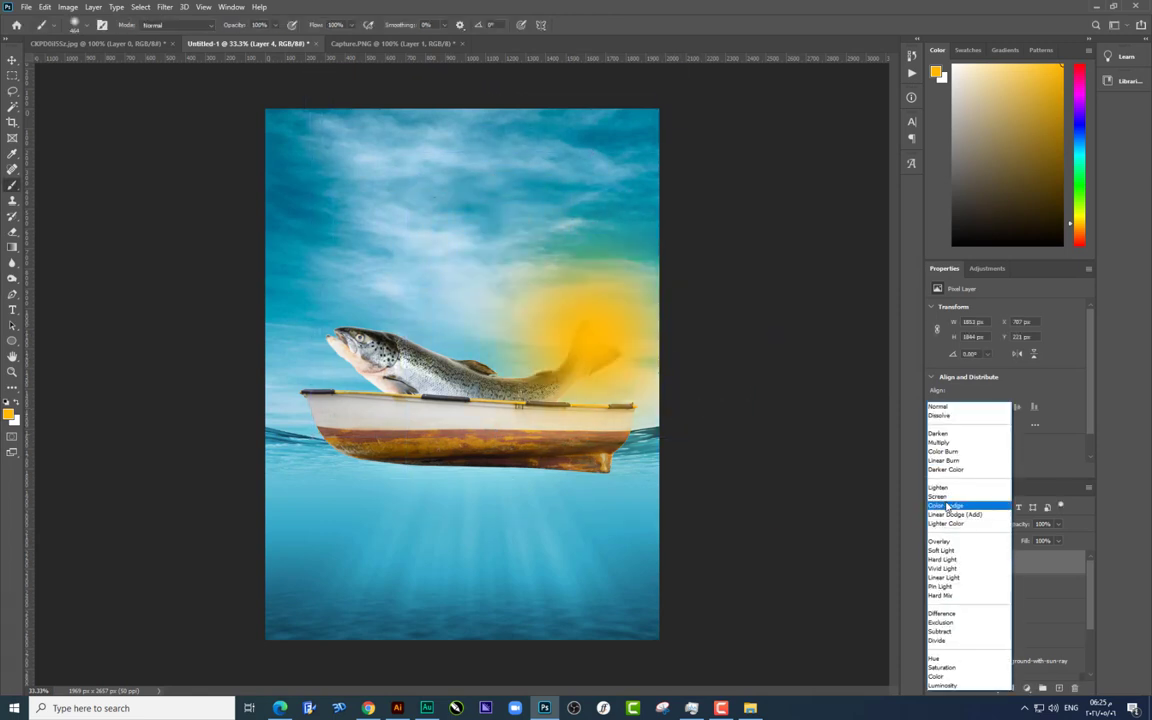
click(938, 498)
click(12, 61)
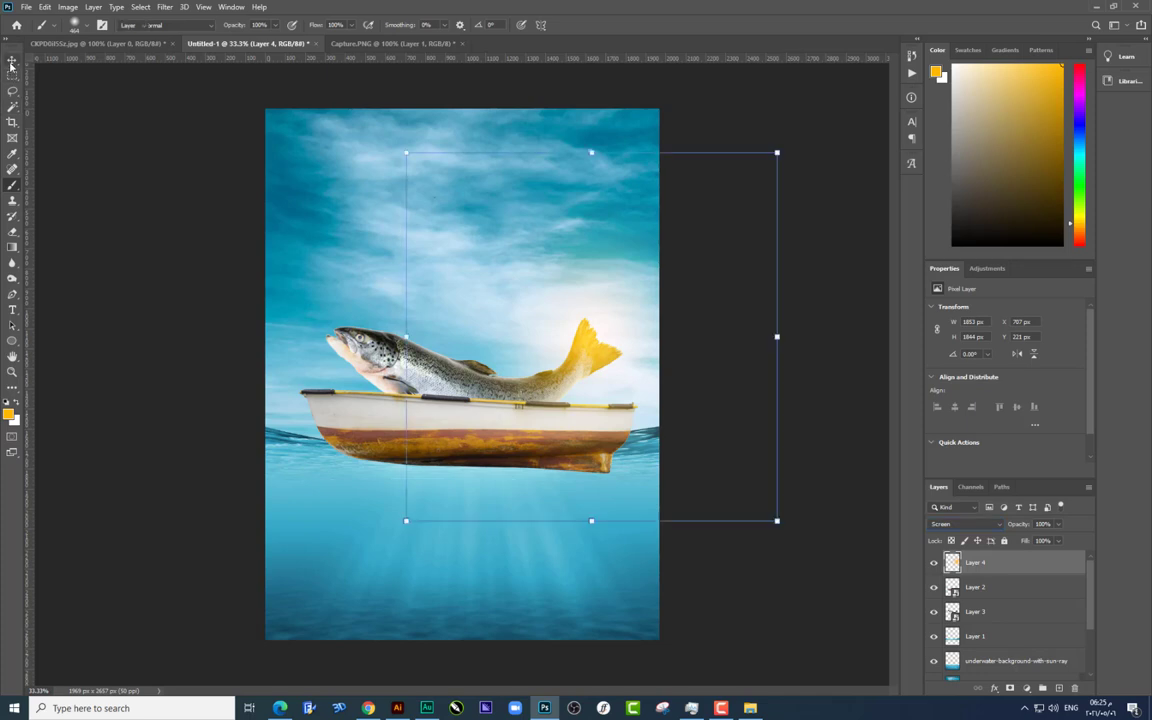
drag(665, 398, 705, 428)
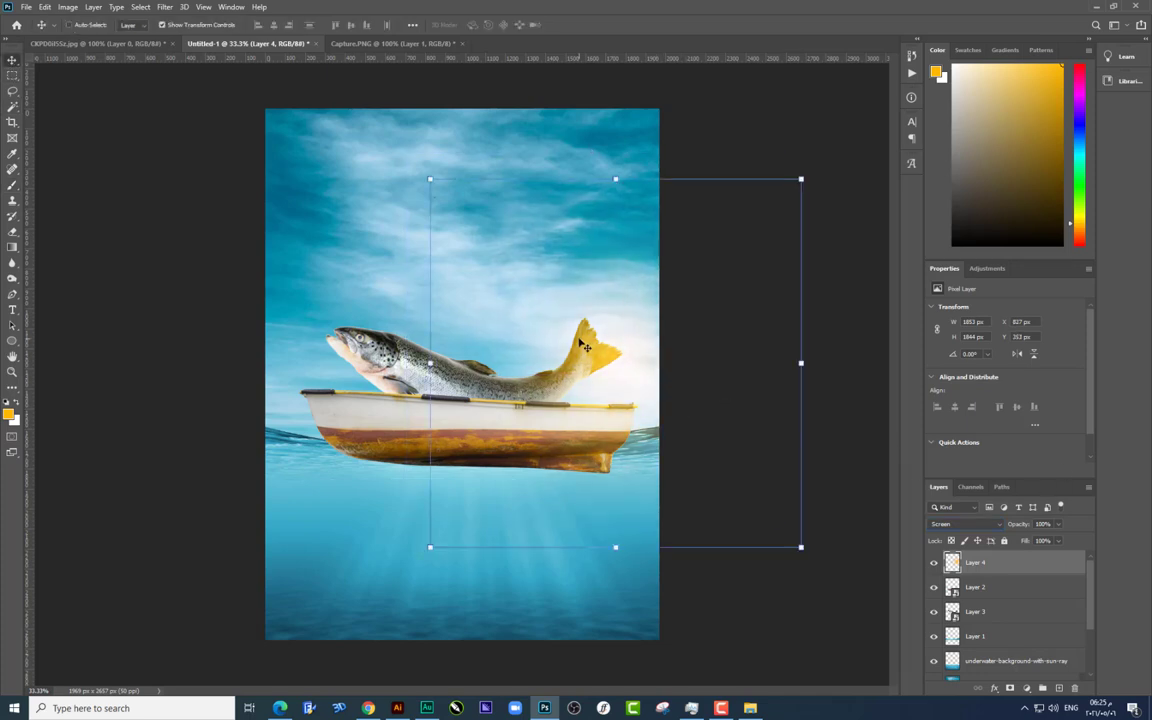
mouse_move(583, 345)
mouse_down()
mouse_move(637, 381)
mouse_move(645, 369)
mouse_up()
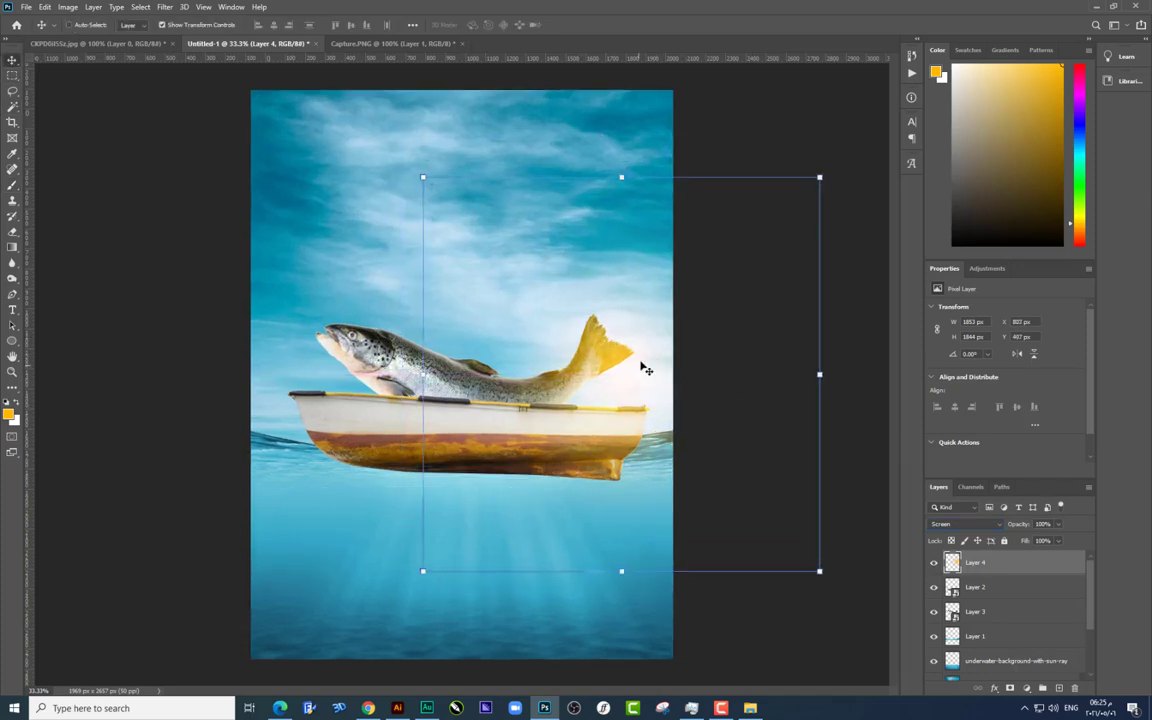
key(ctrl+plus)
scroll(630, 296, down, 1)
Step: Rasterize the boat and cut its submerged lower part onto a new Layer 5
ctrl+click(420, 300)
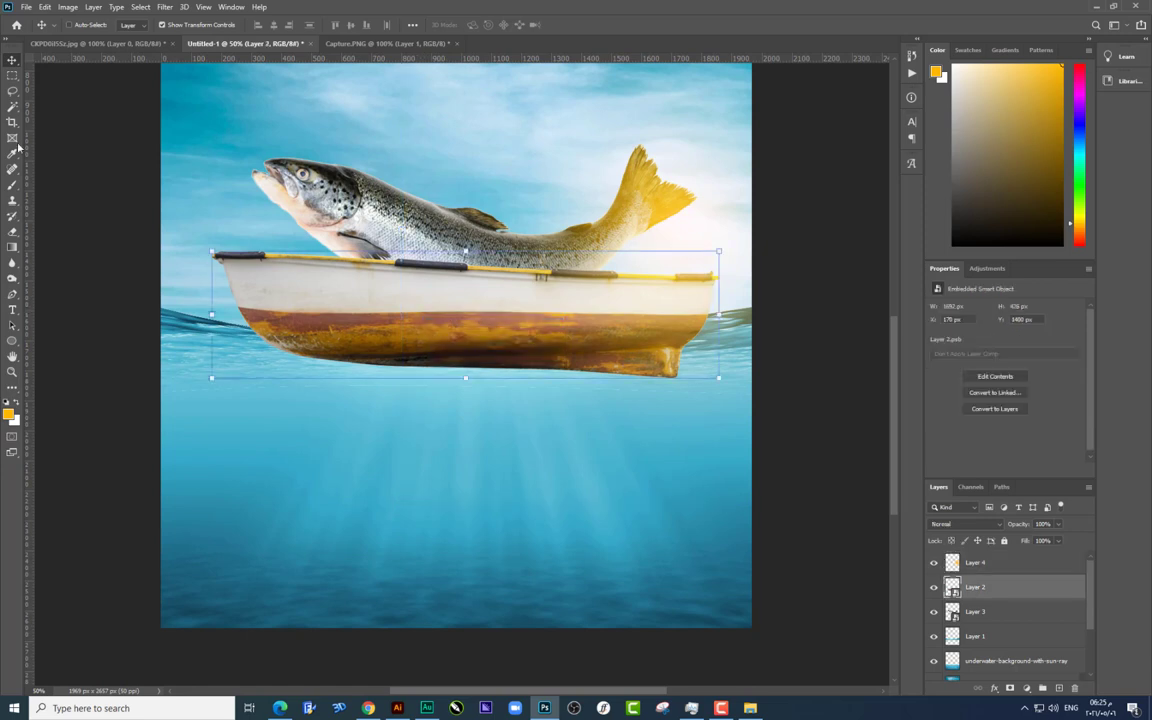
click(12, 76)
mouse_move(665, 398)
mouse_down()
mouse_move(257, 290)
mouse_move(221, 303)
mouse_move(214, 328)
mouse_up()
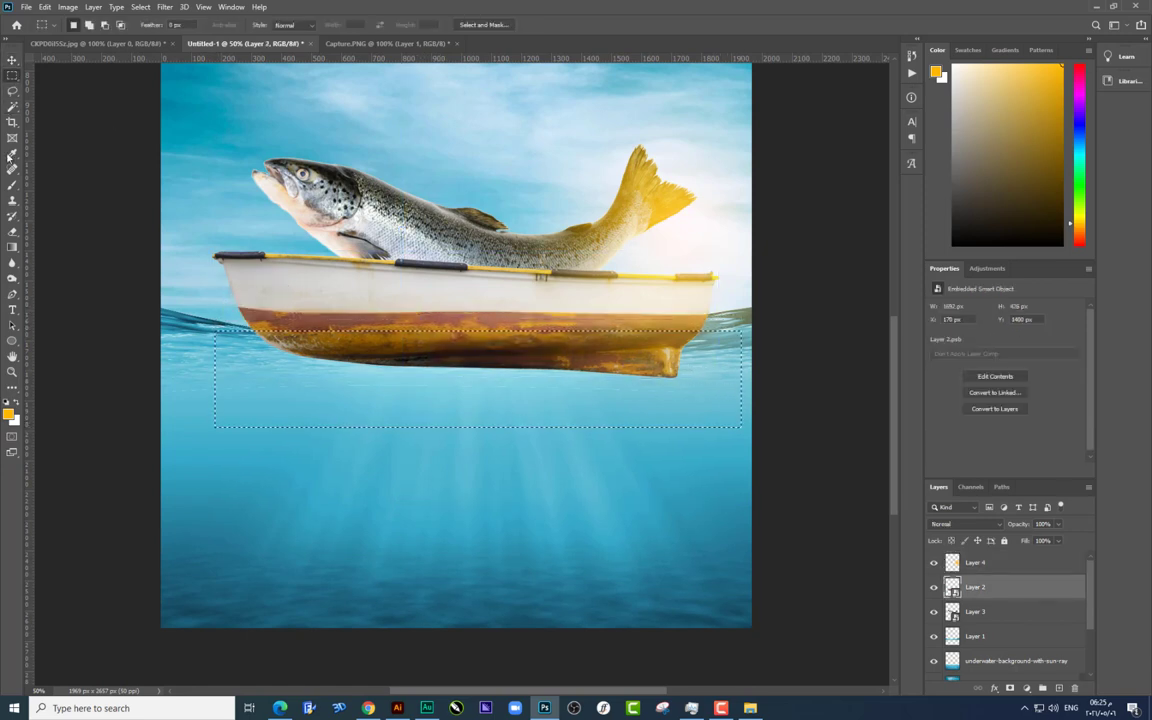
right_click(1018, 587)
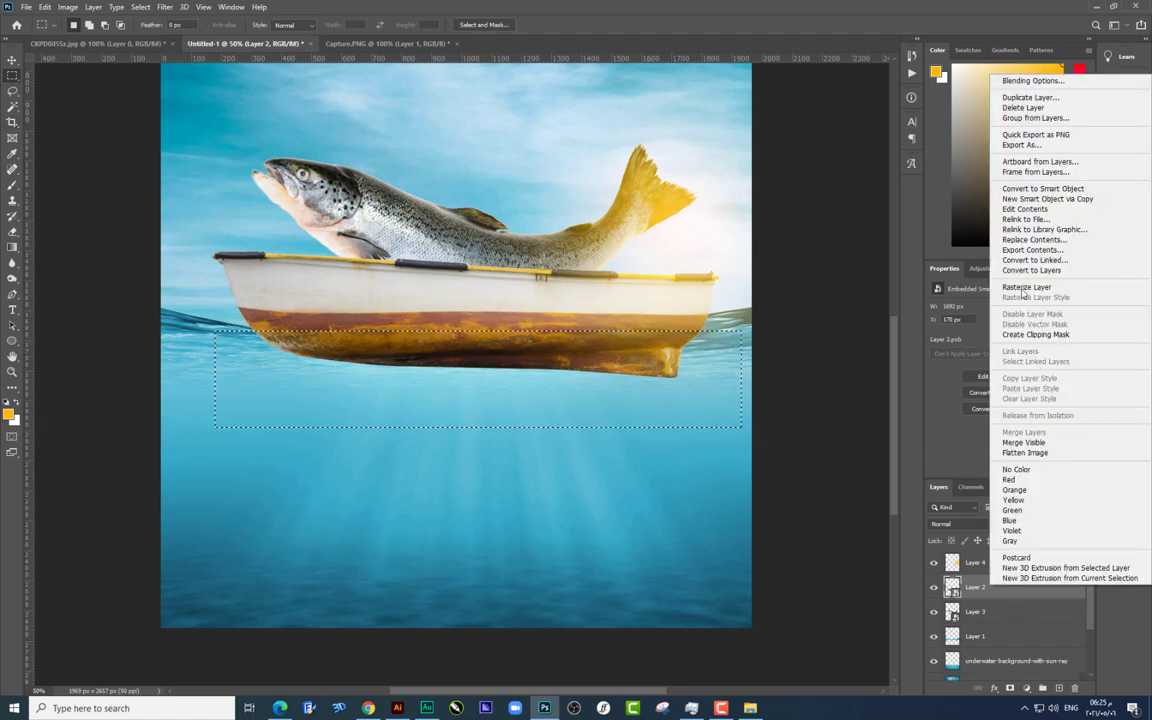
click(990, 262)
right_click(594, 370)
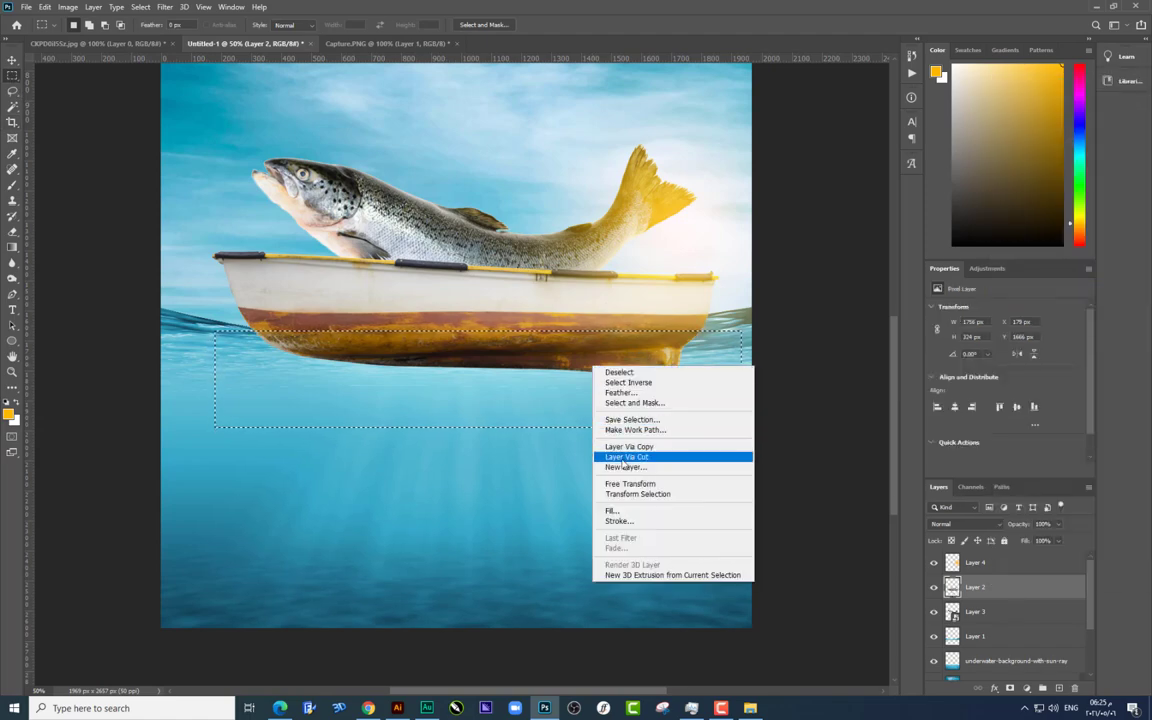
click(640, 457)
Step: Lower Layer 5's opacity to about 76% so the submerged boat looks like a reflection
click(12, 61)
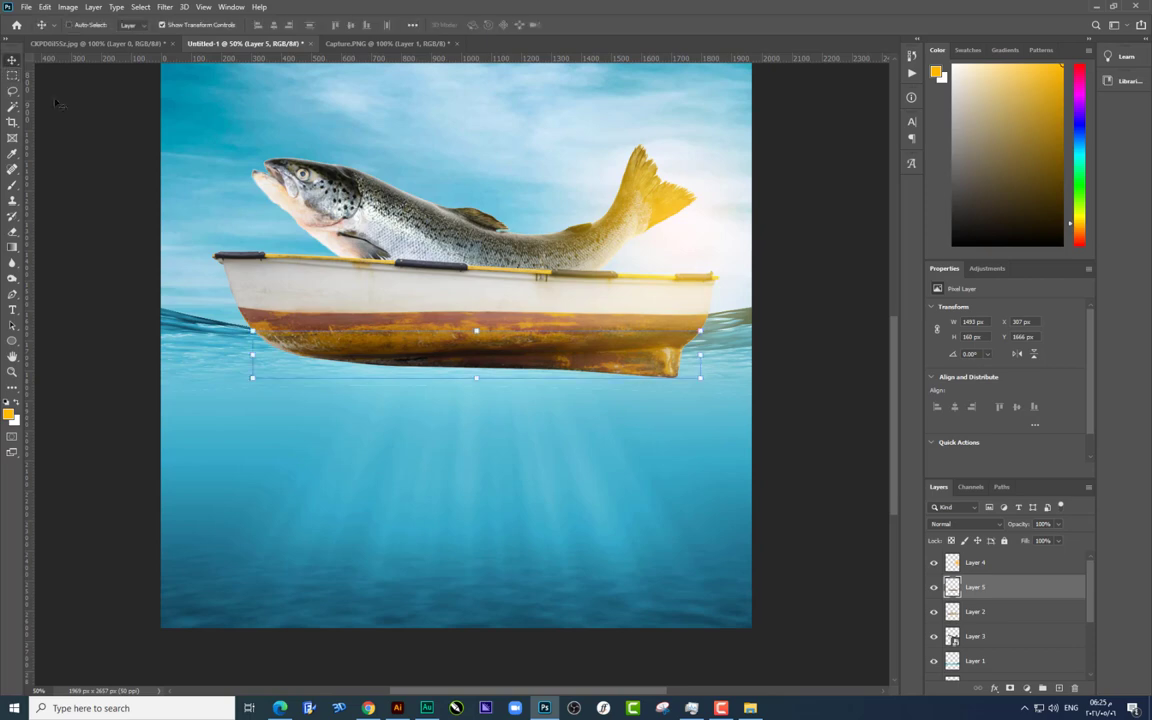
drag(527, 362, 529, 398)
key(ctrl+z)
mouse_move(1047, 541)
mouse_down()
mouse_move(1031, 540)
mouse_move(1047, 540)
mouse_up()
drag(590, 406, 572, 365)
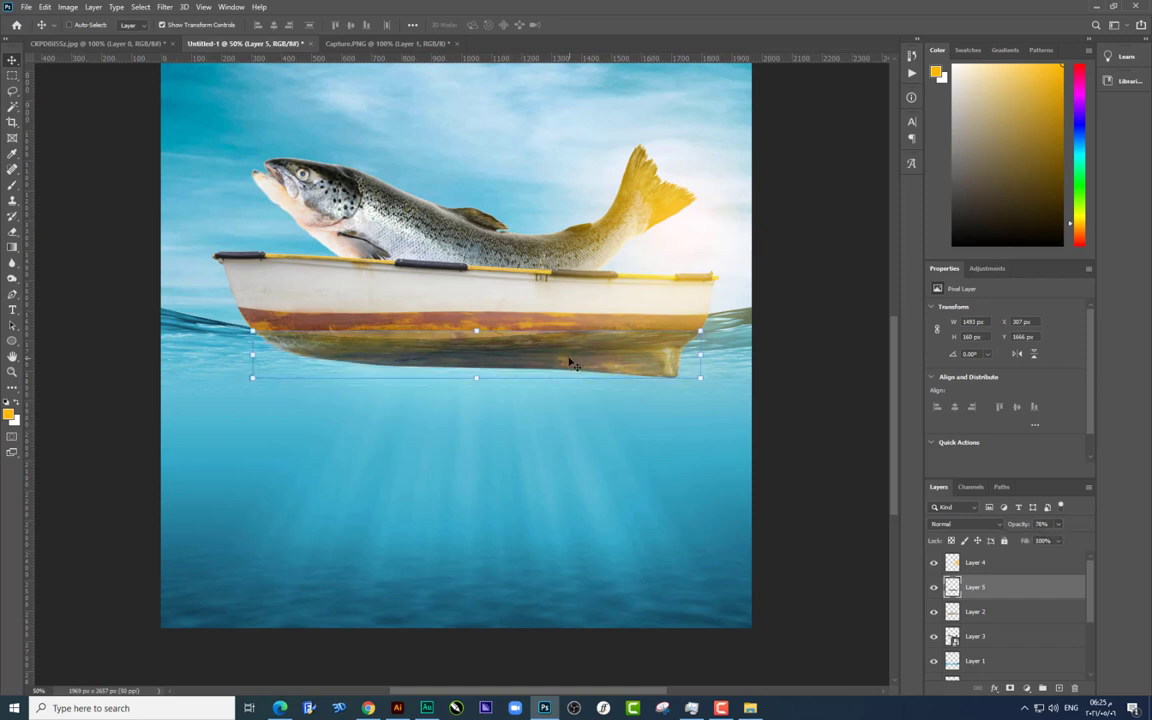
Step: Move the fish, boat and sun layers down slightly together
click(1003, 565)
shift+click(975, 636)
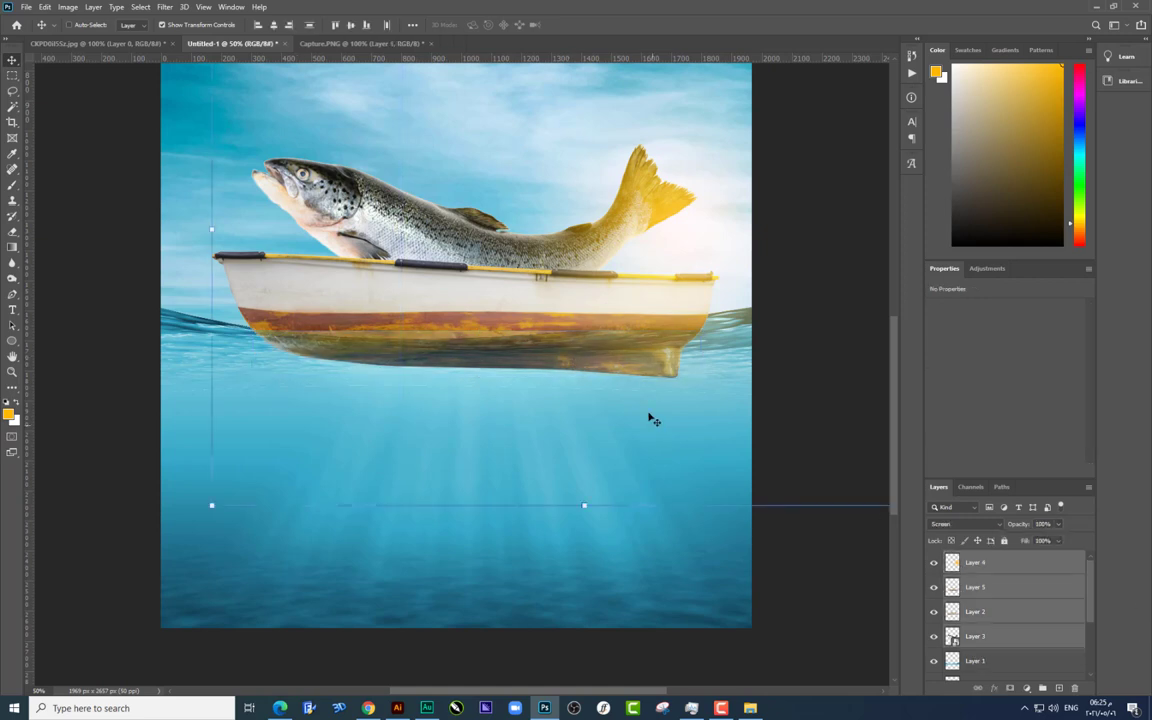
drag(648, 397, 645, 407)
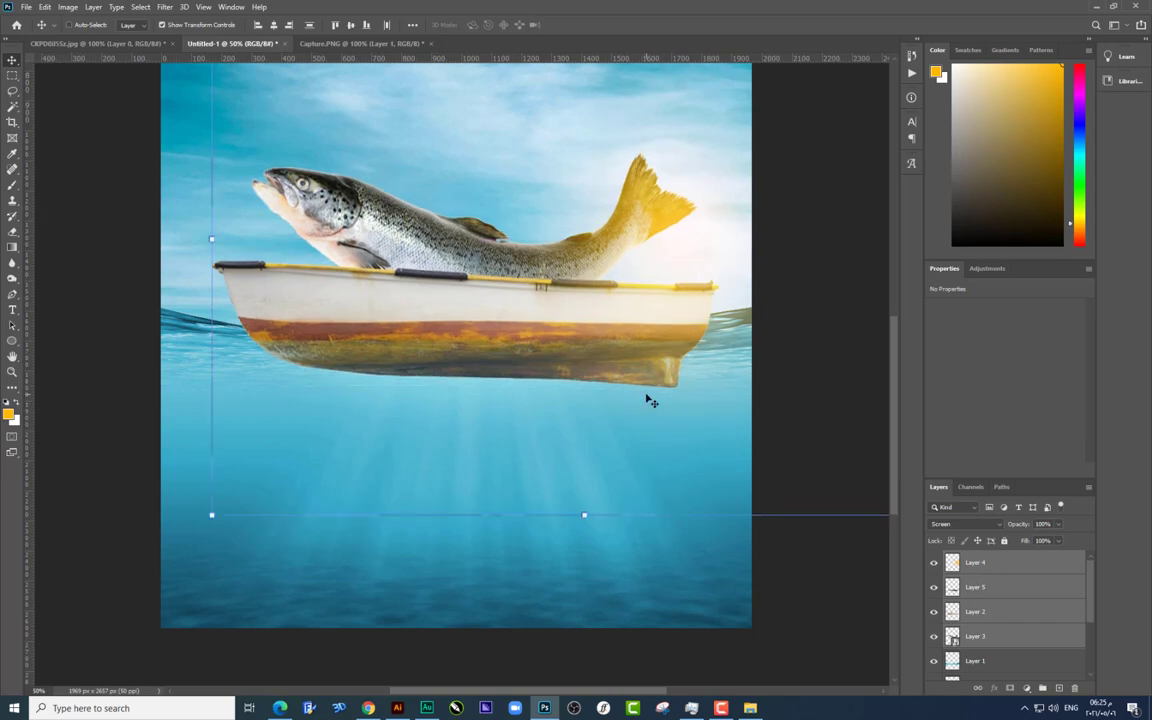
key(ctrl+minus)
key(ctrl+plus)
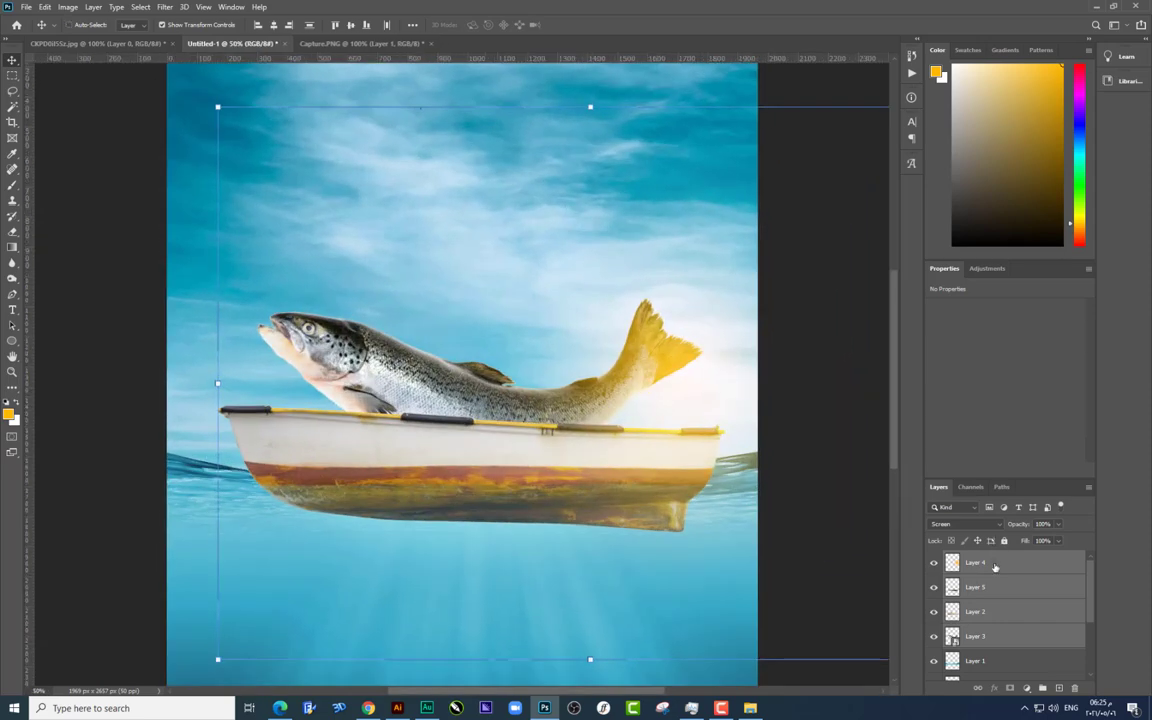
click(995, 567)
Step: On a new layer, stamp white Water 05 brush splashes along the boat's underside
click(1059, 689)
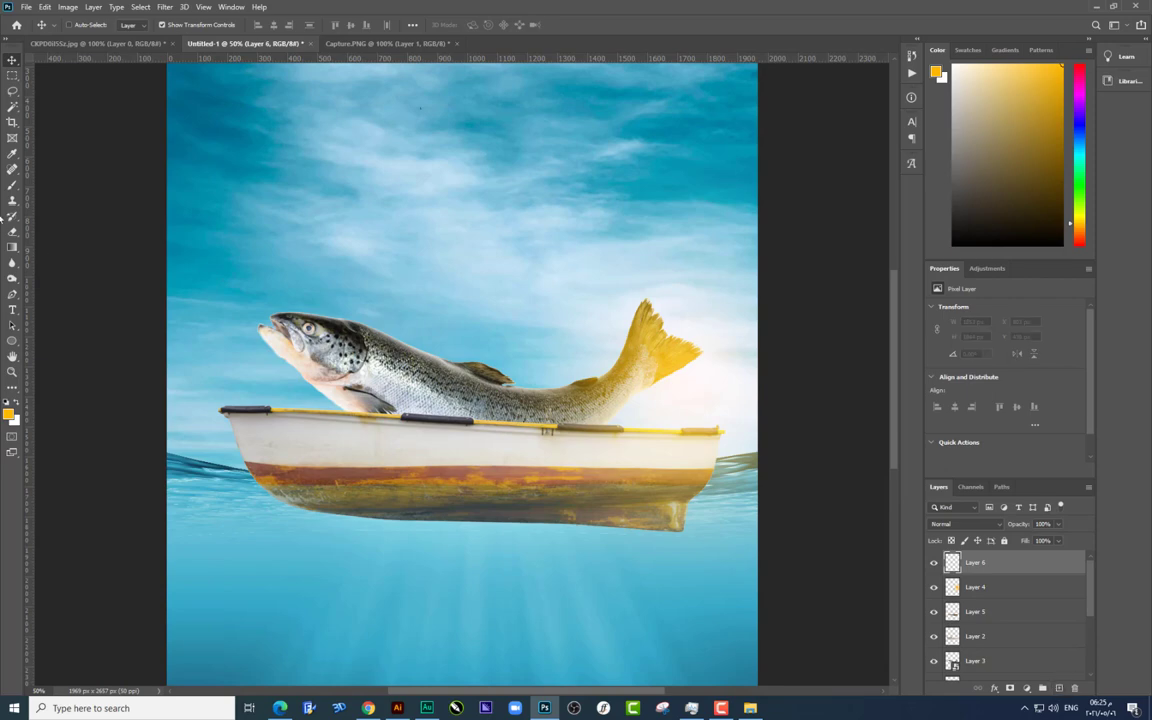
click(12, 186)
right_click(580, 482)
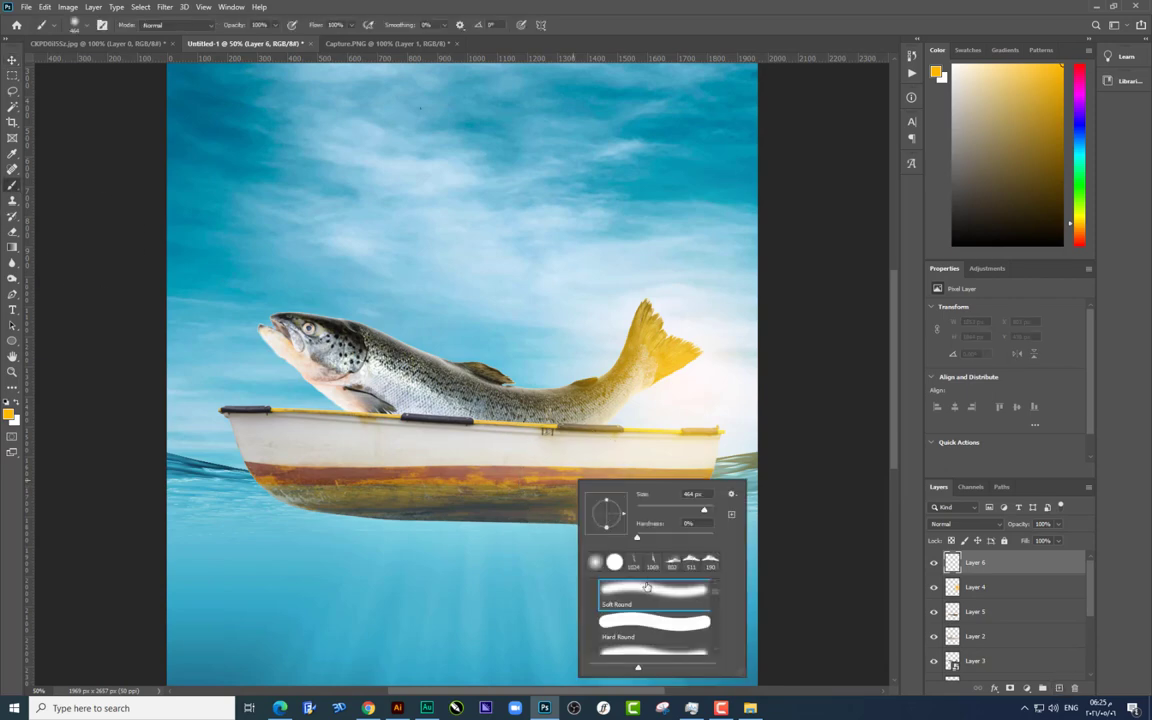
click(672, 563)
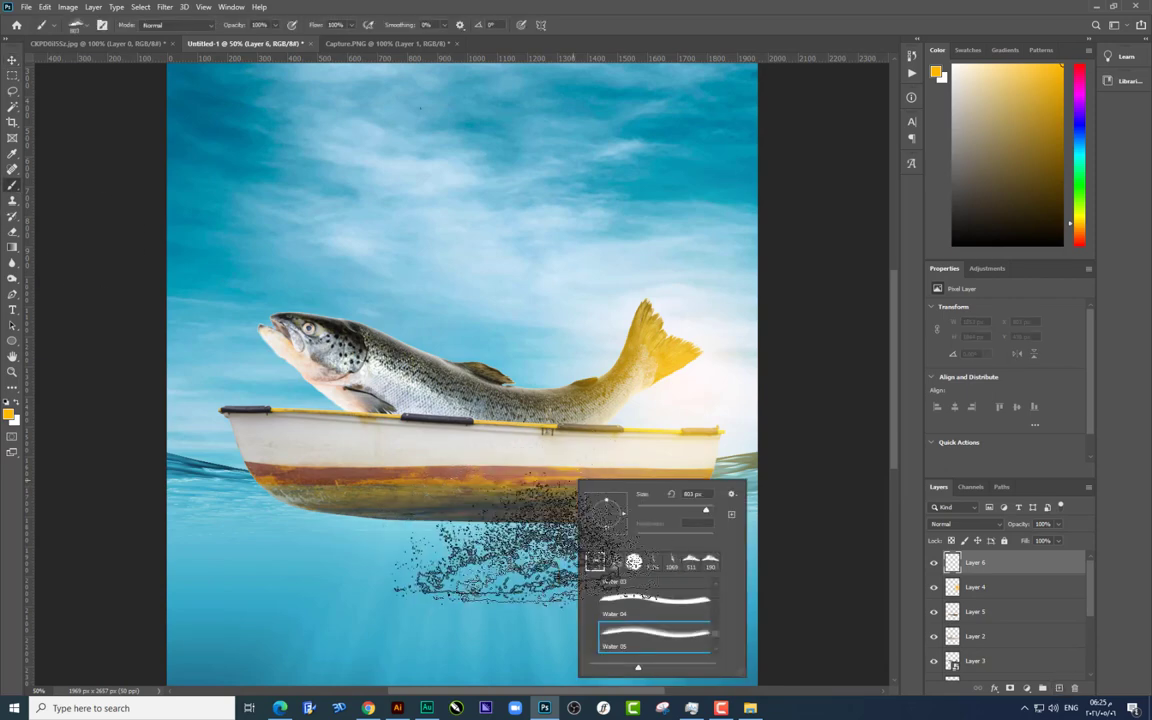
click(485, 520)
key(ctrl+z)
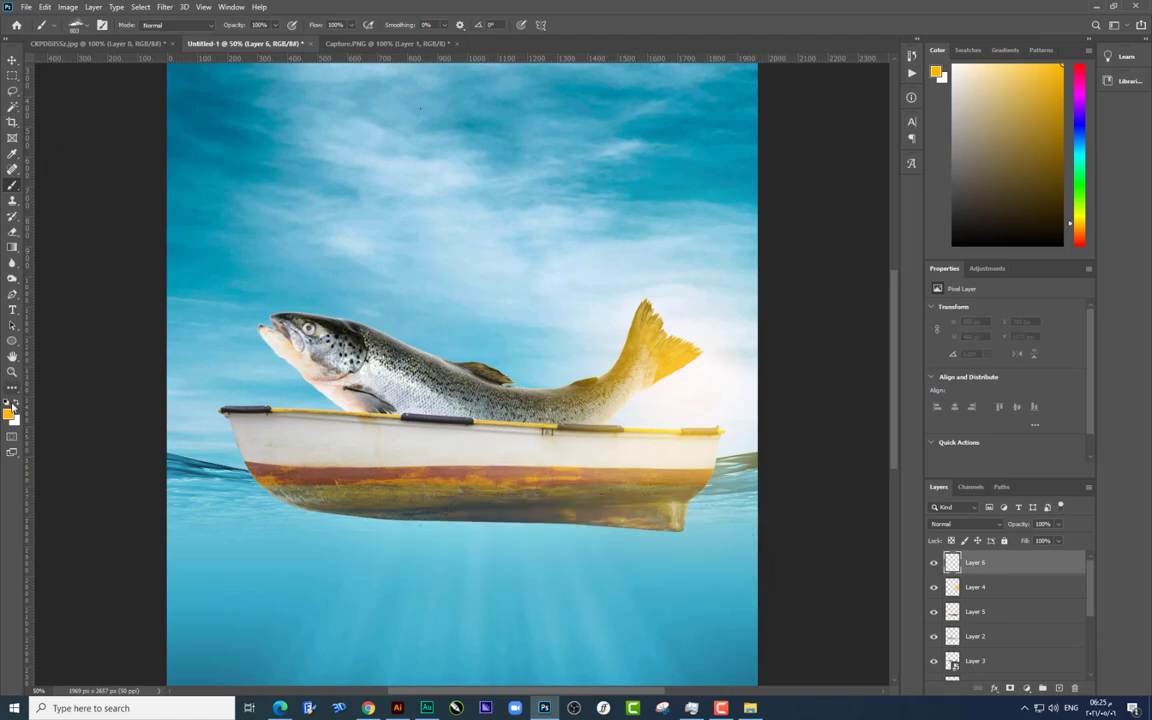
click(9, 412)
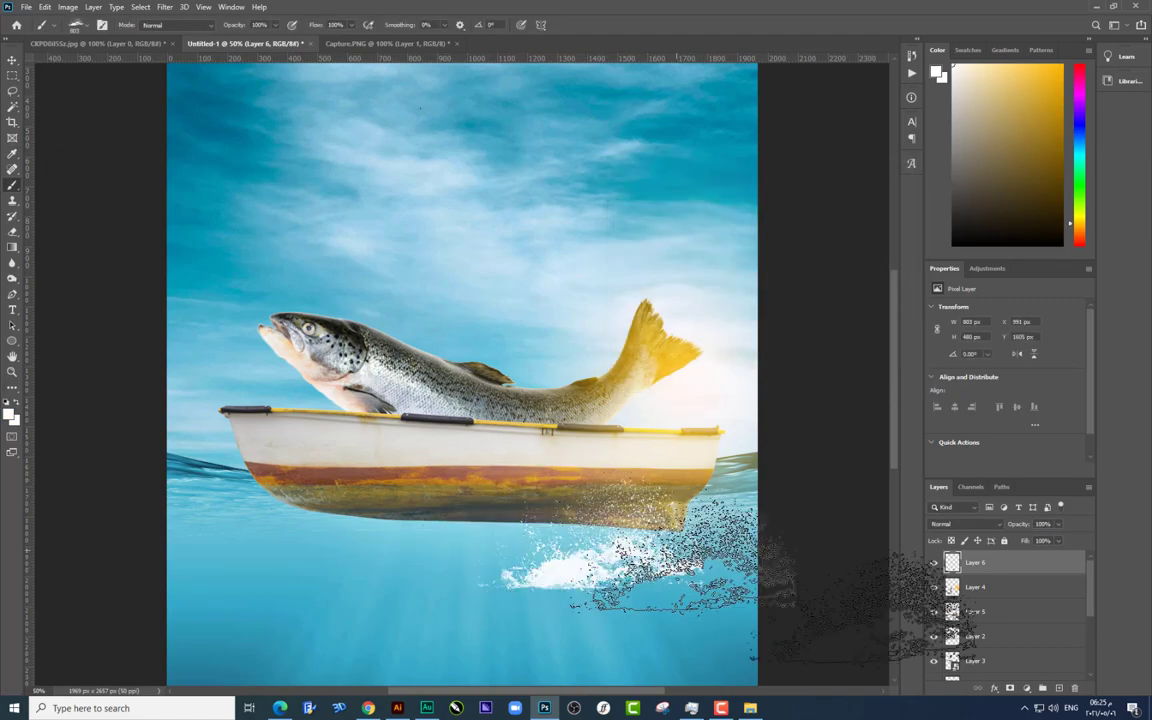
drag(573, 496, 424, 500)
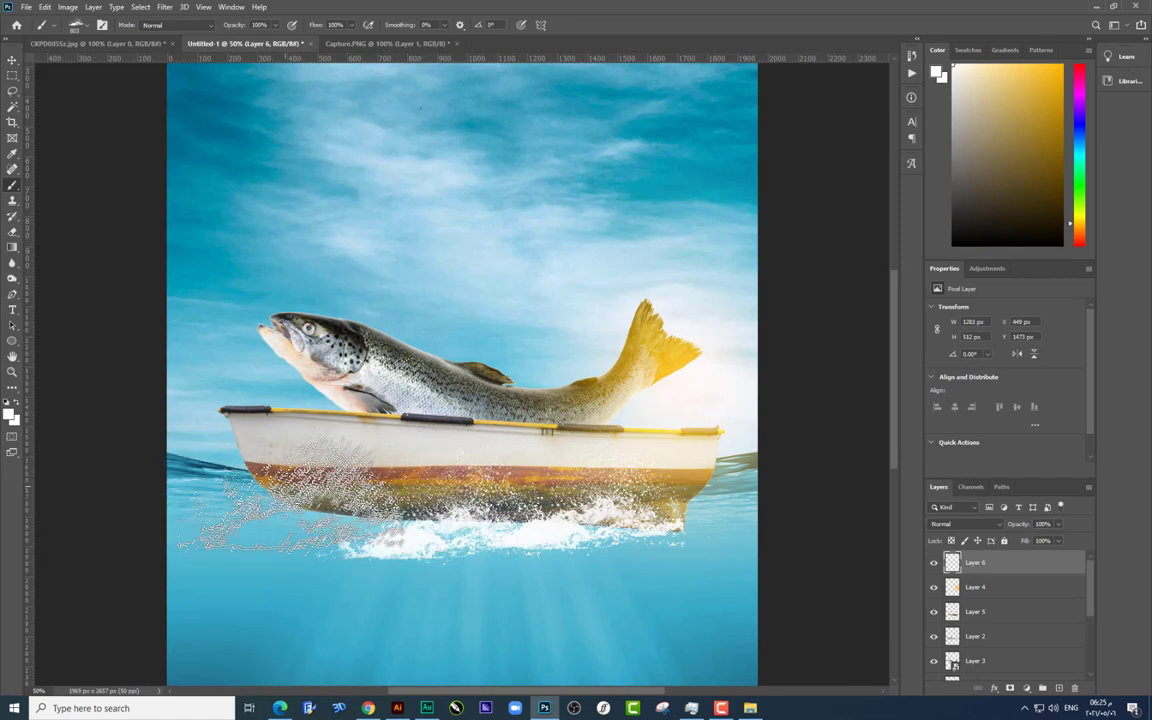
click(265, 468)
Step: Erase the excess splash foam below the boat's hull
click(12, 229)
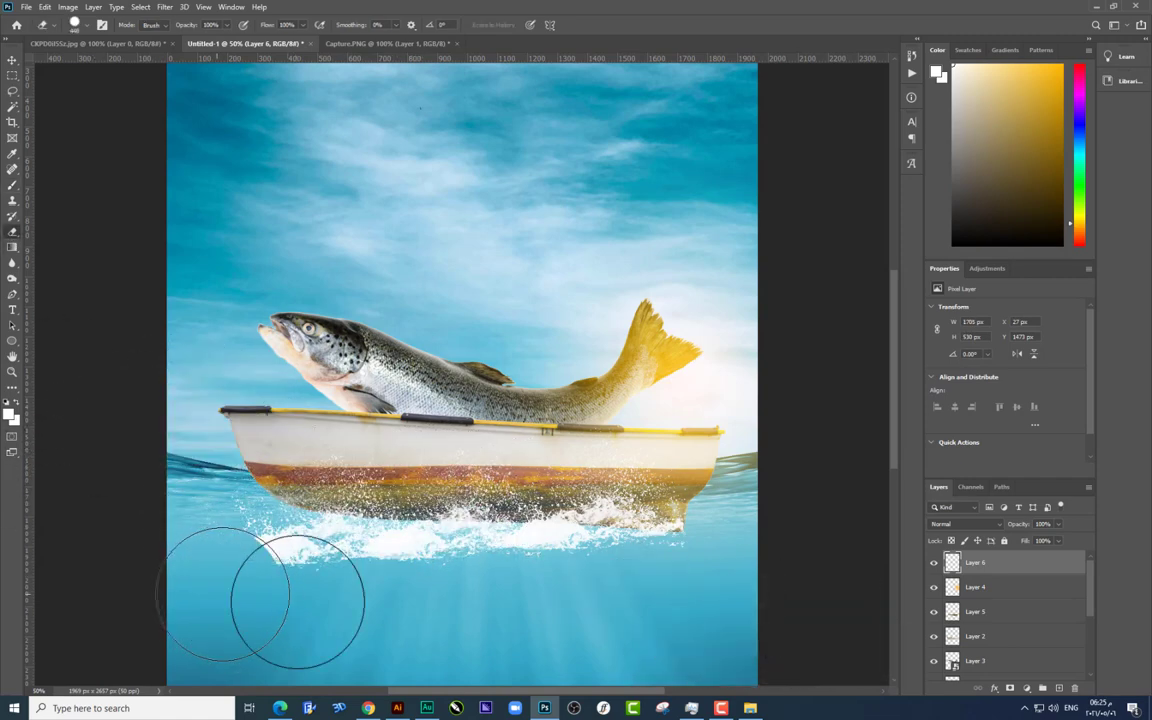
right_click(438, 596)
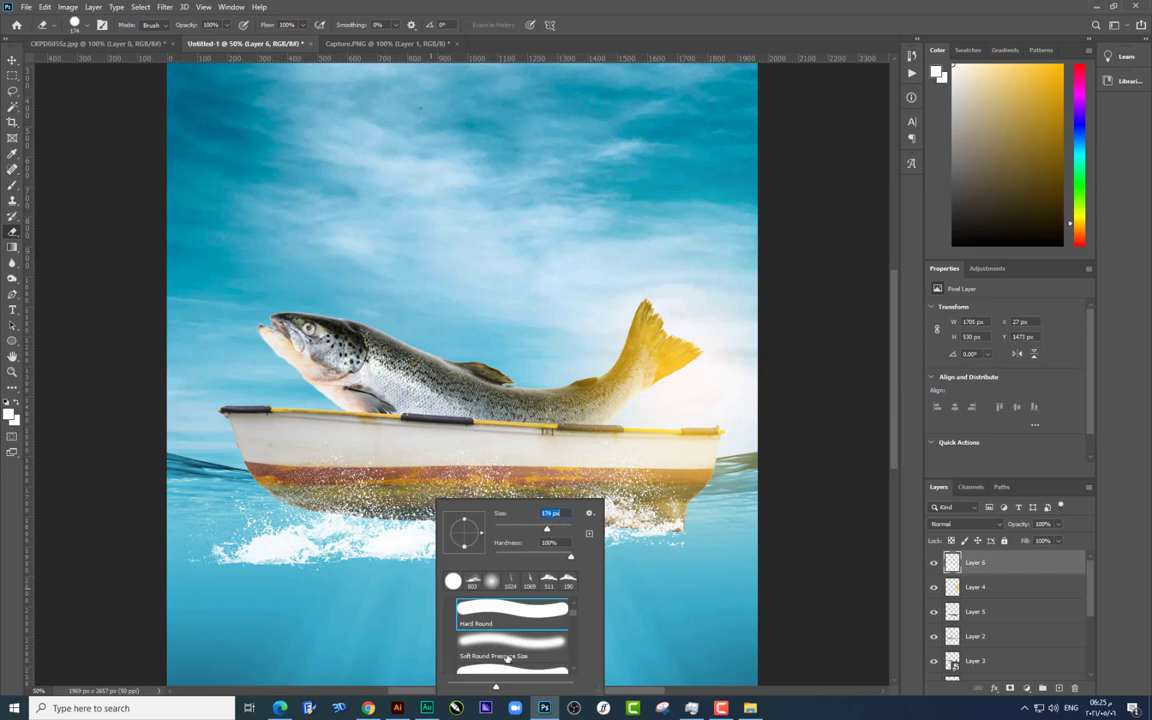
mouse_move(175, 558)
mouse_down()
mouse_move(414, 543)
mouse_move(655, 557)
mouse_move(355, 537)
mouse_move(215, 544)
mouse_up()
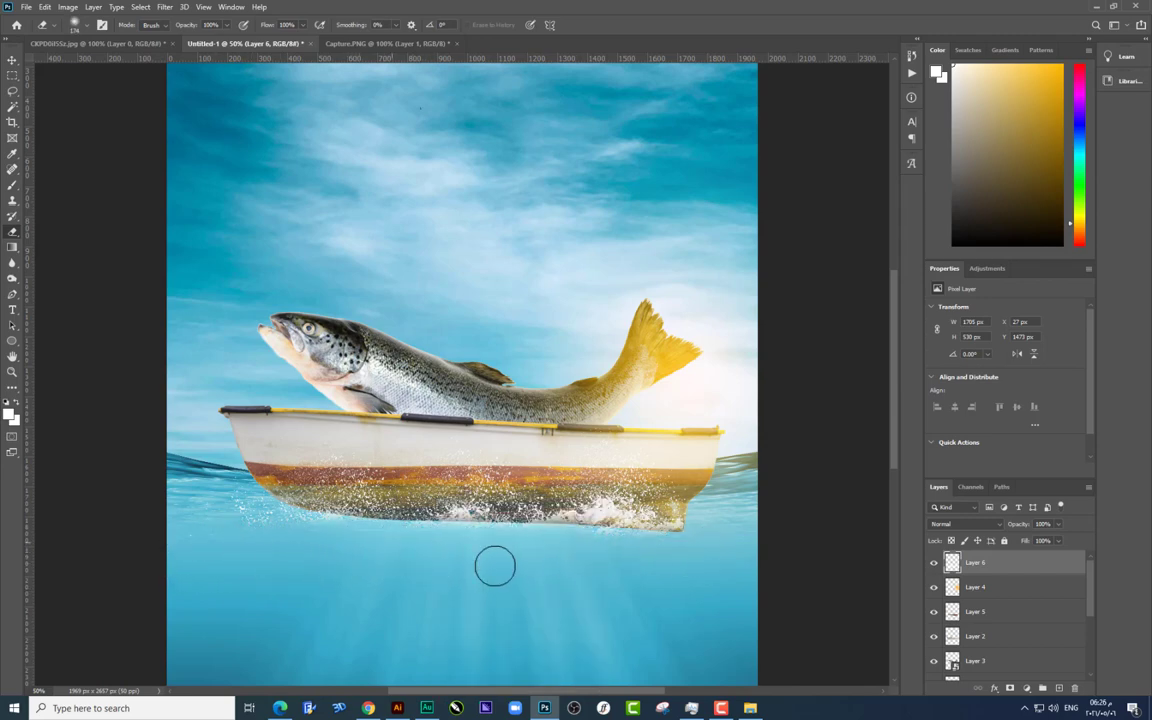
key(ctrl+minus)
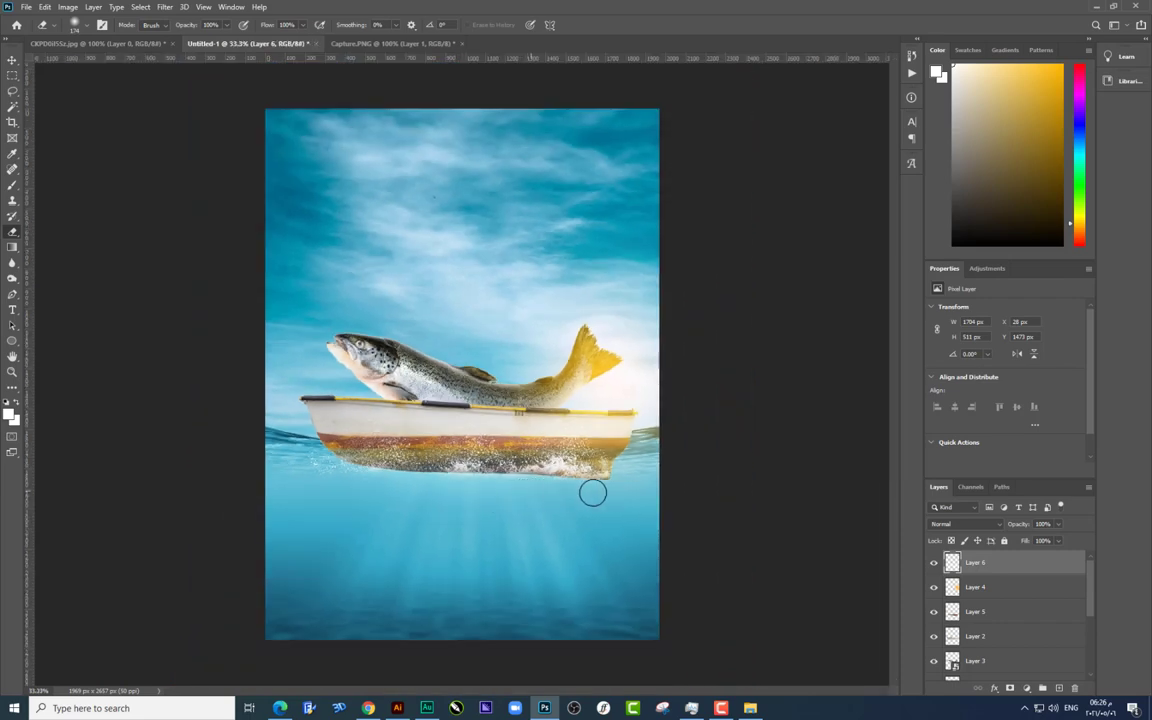
Step: Duplicate the splash layer, flip the copy vertically and move it below the boat
key(v)
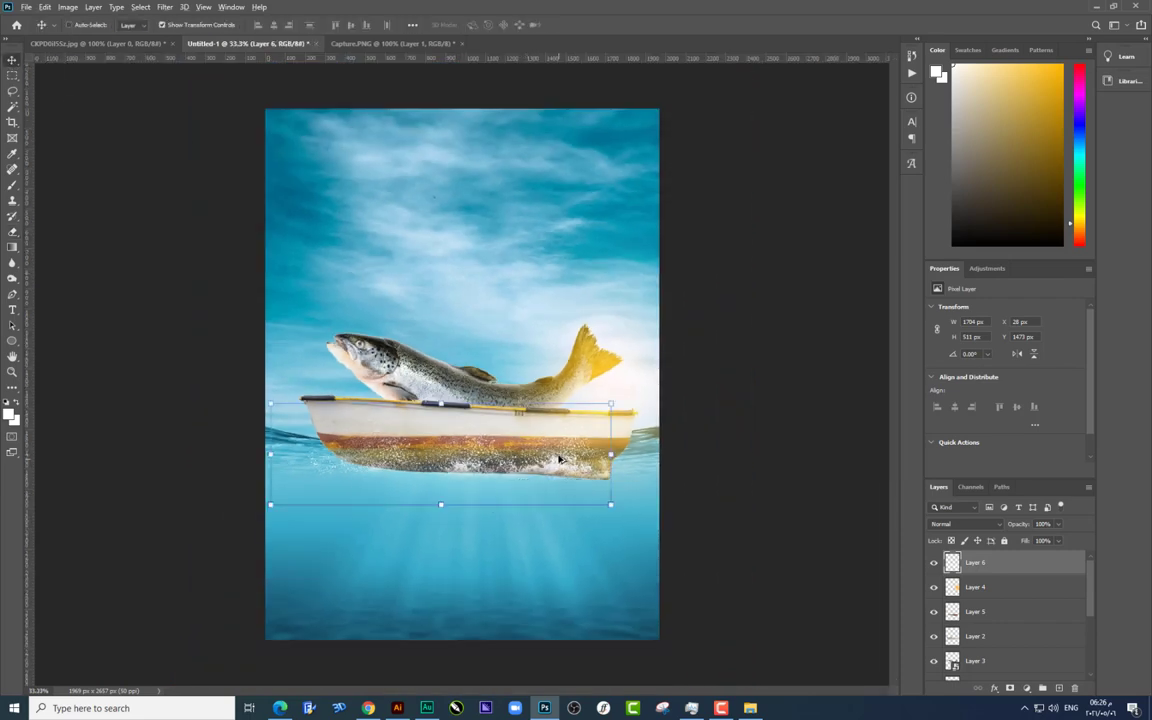
drag(565, 457, 555, 507)
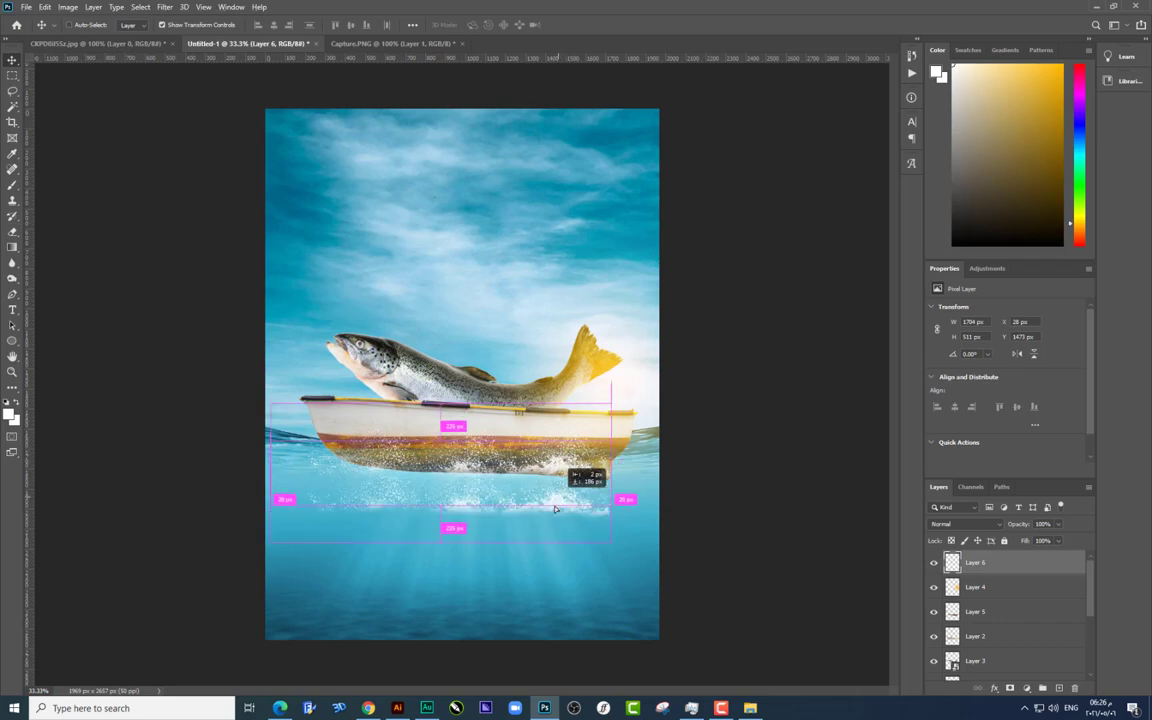
key(ctrl+t)
right_click(552, 503)
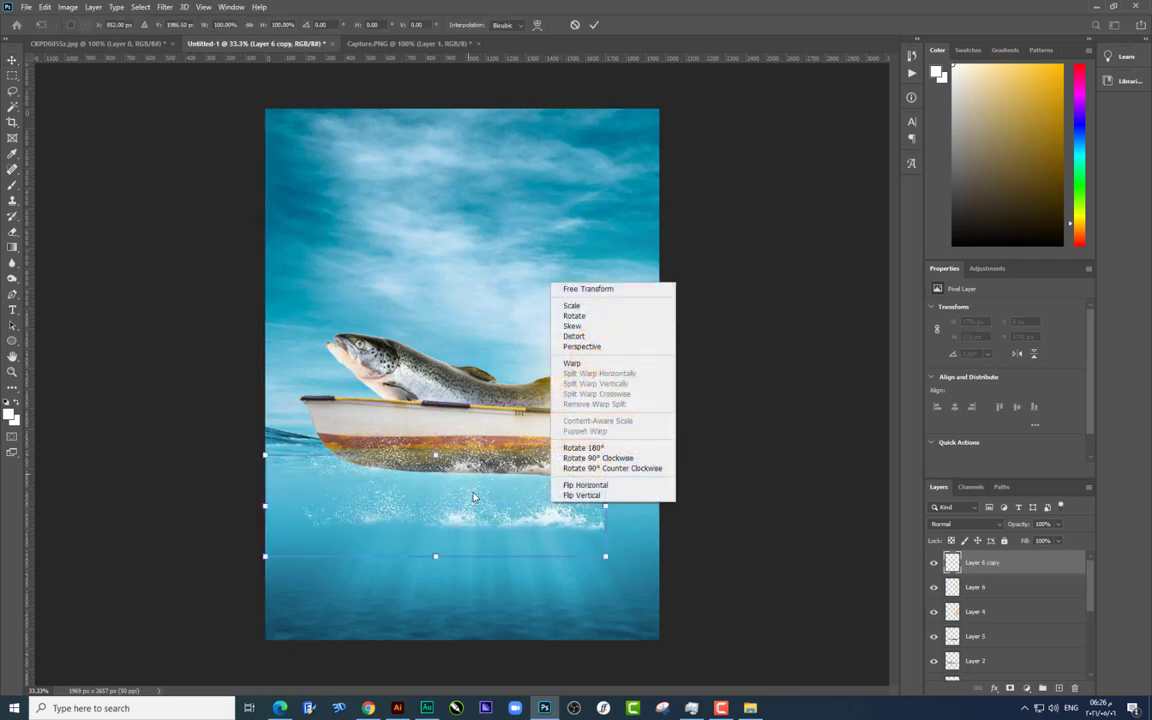
click(581, 495)
mouse_move(430, 458)
mouse_down()
mouse_move(432, 560)
mouse_move(497, 508)
mouse_up()
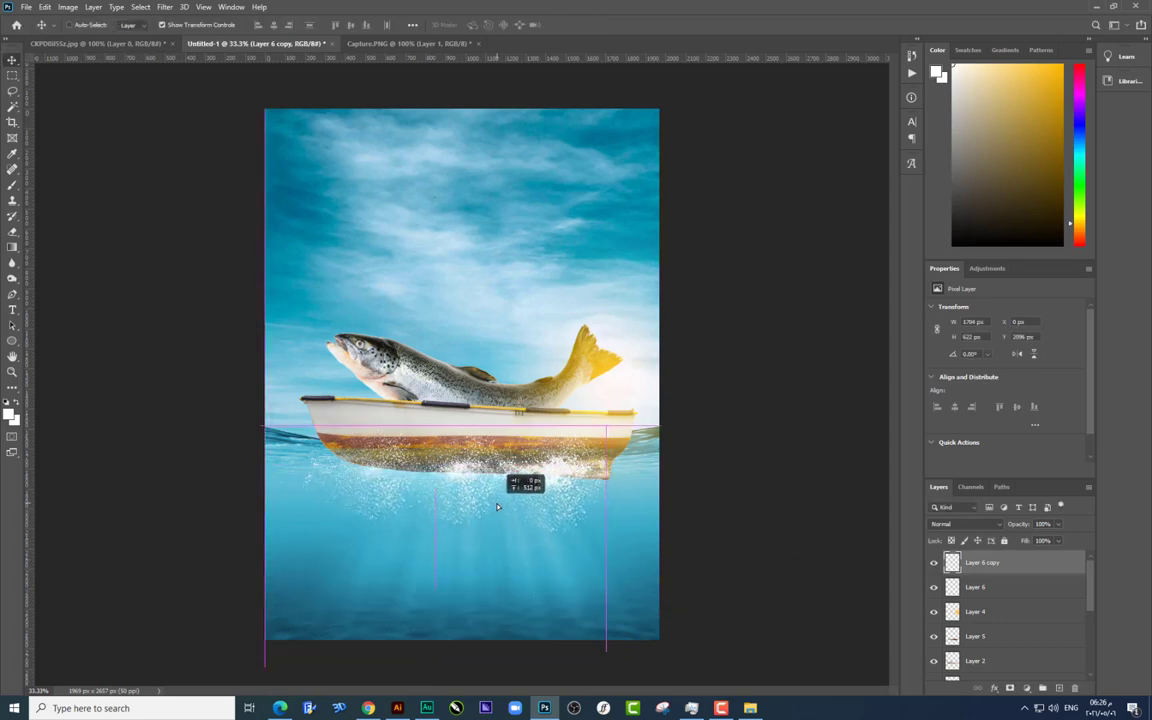
key(Return)
Step: Reduce the flipped splash copy to 39% opacity, then reselect the boat layer
drag(1025, 541, 1022, 541)
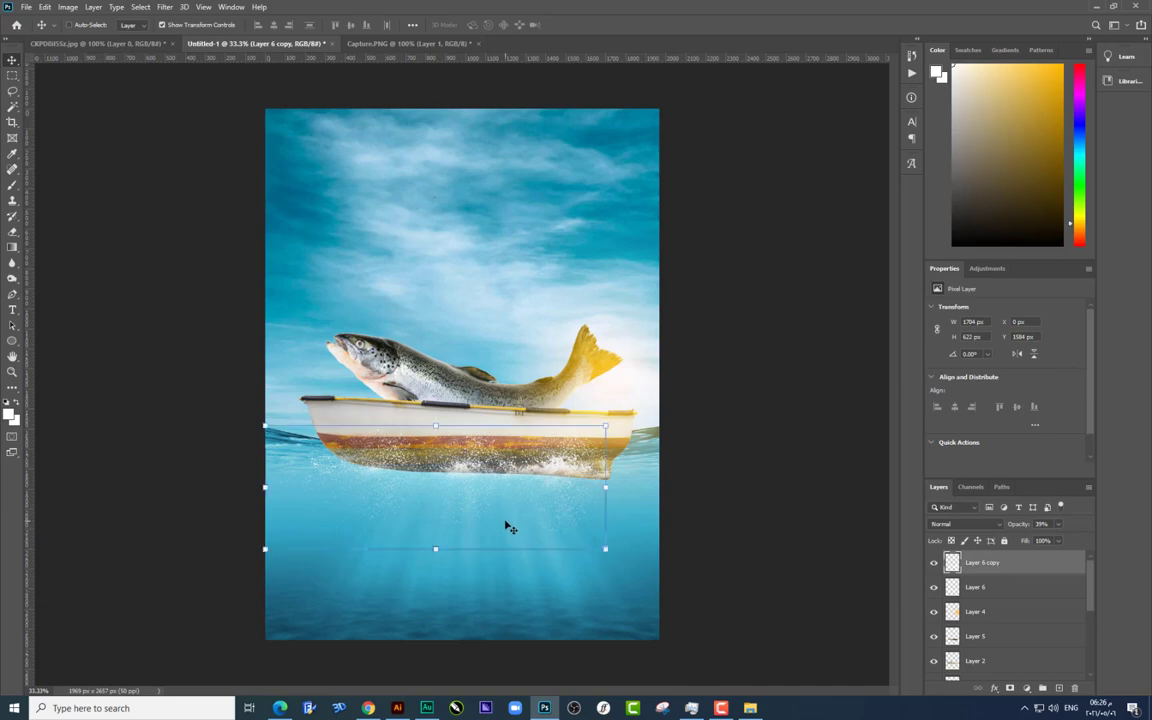
right_click(485, 325)
right_click(391, 417)
click(398, 424)
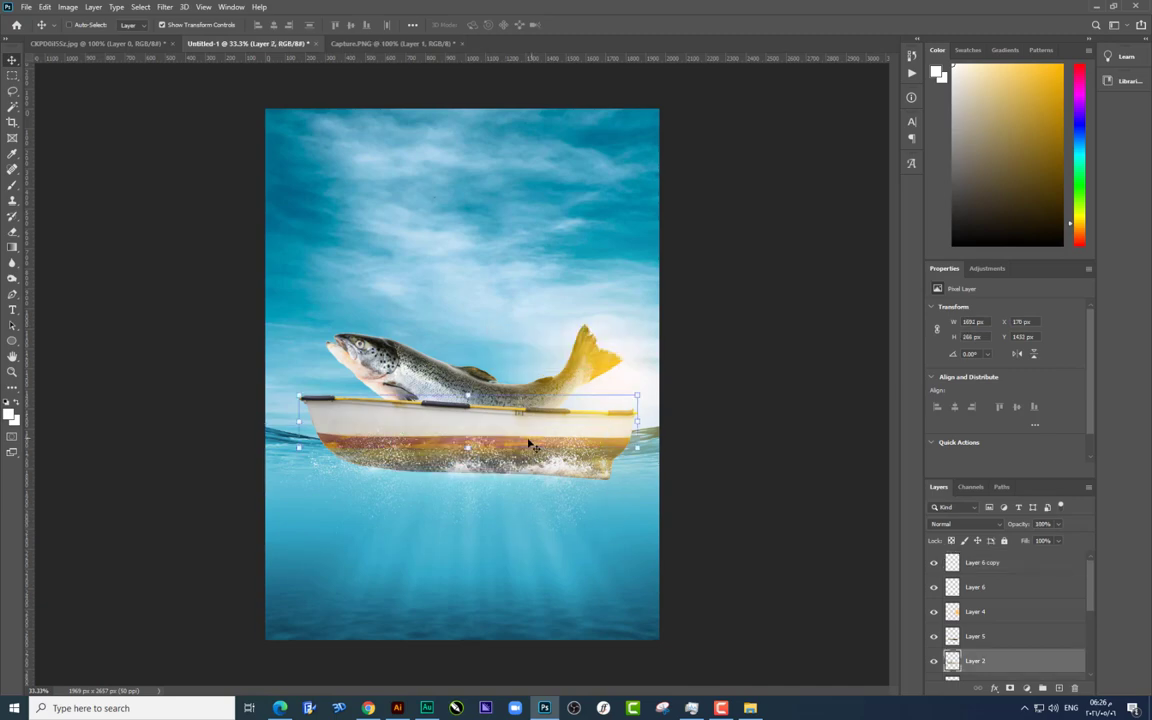
key(ctrl+plus)
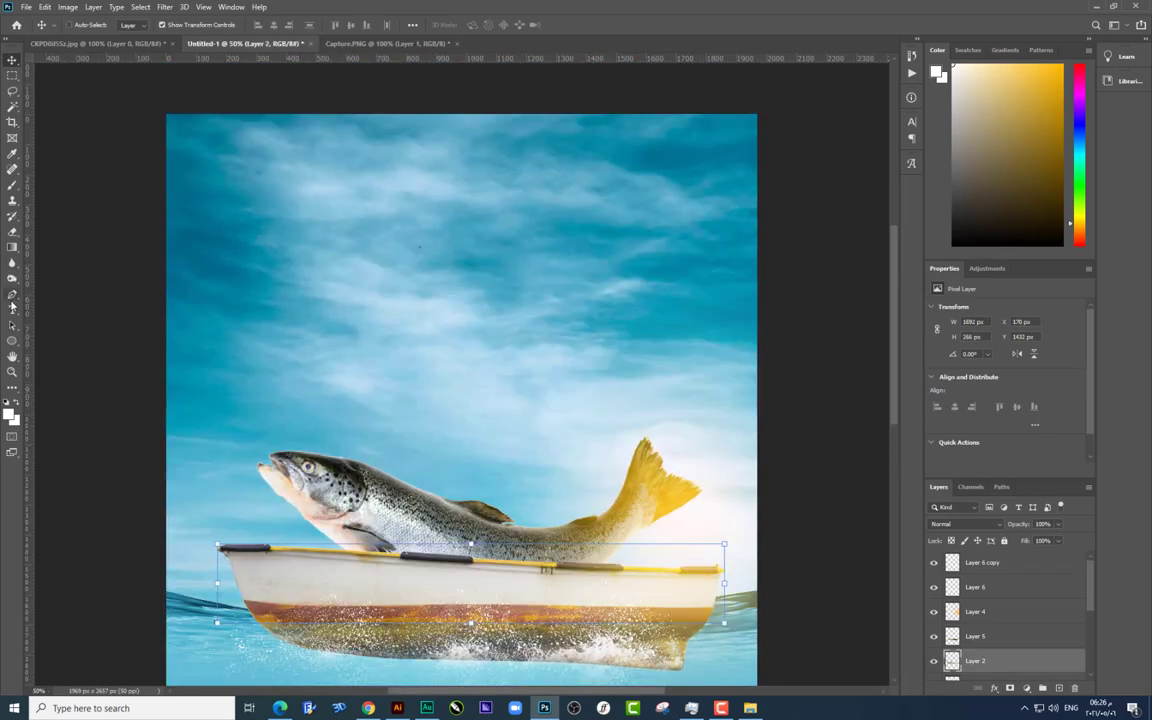
click(13, 309)
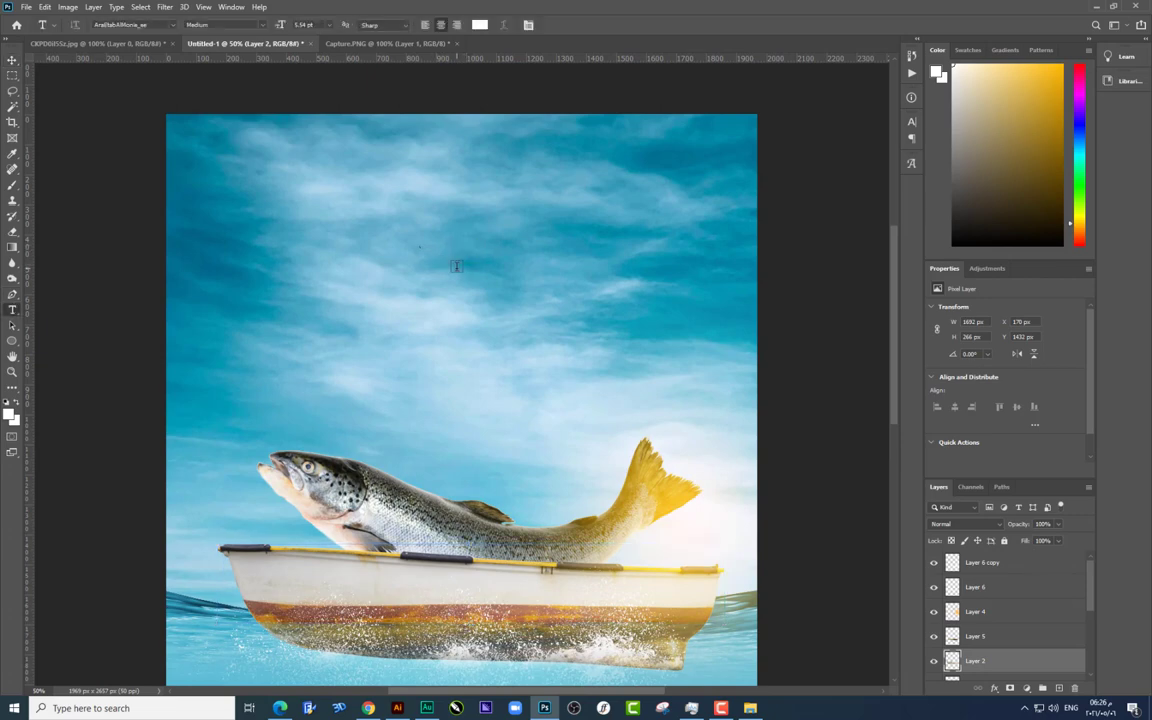
Step: Create a W text layer in the sky, enlarge it and set its font to The Fox Tail
click(457, 270)
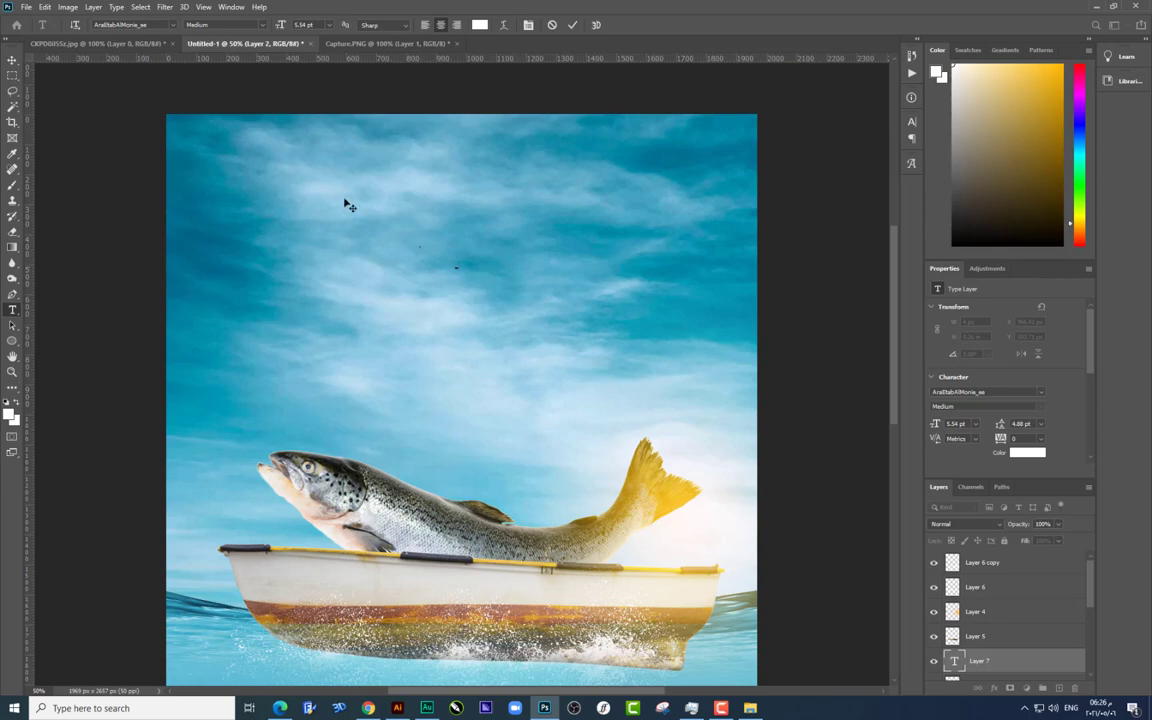
key(ctrl+t)
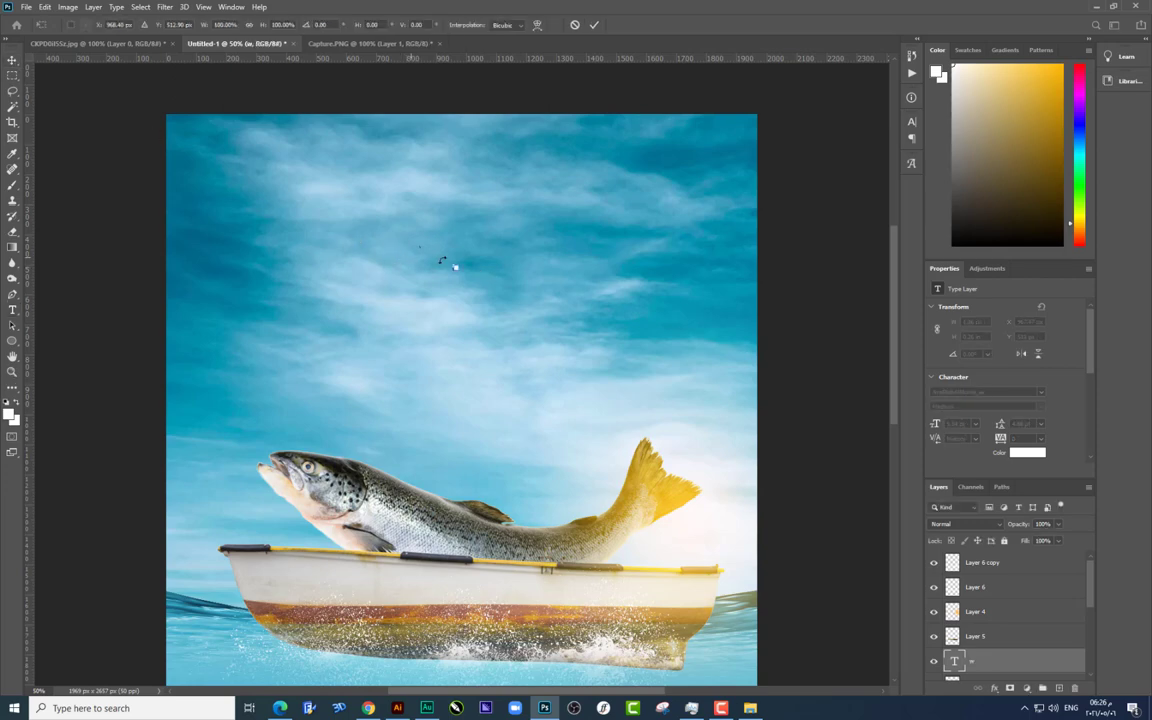
drag(456, 265, 514, 147)
key(Return)
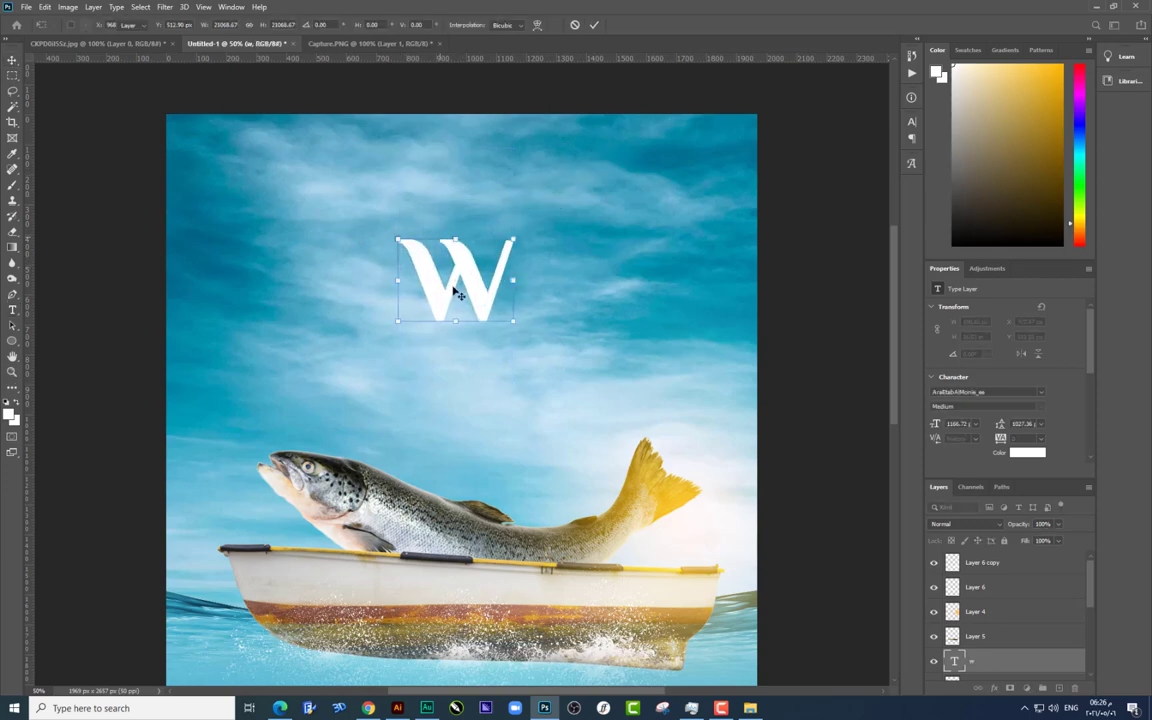
key(ctrl+a)
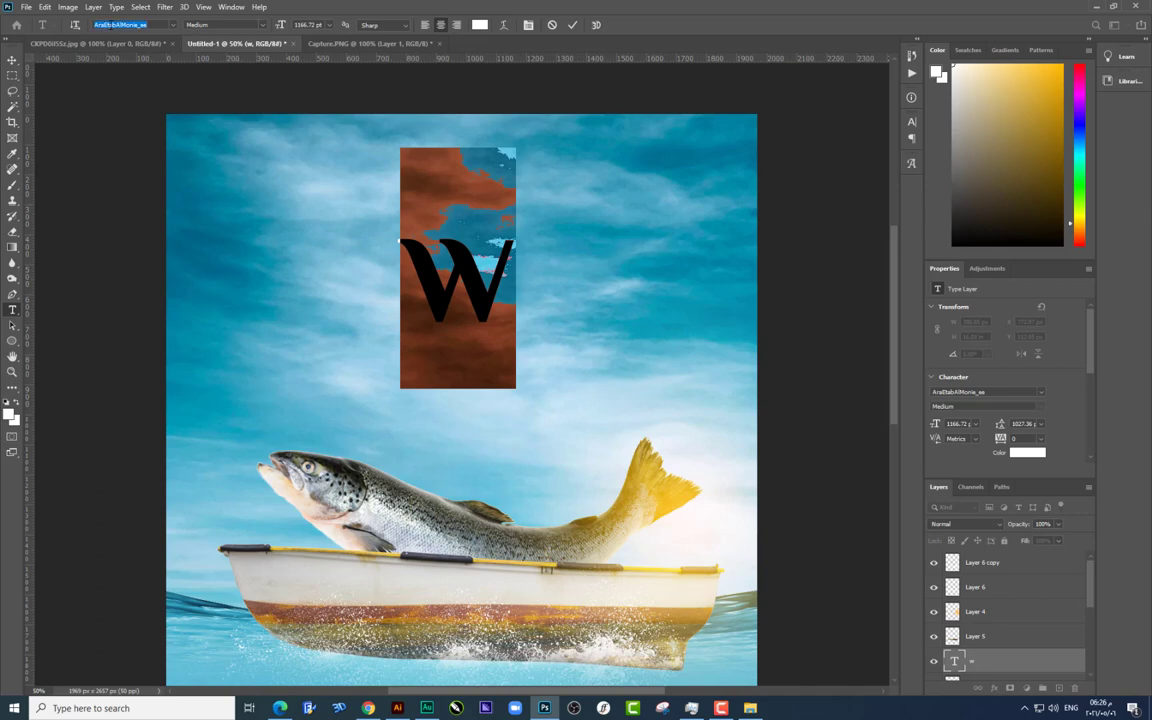
text(fox)
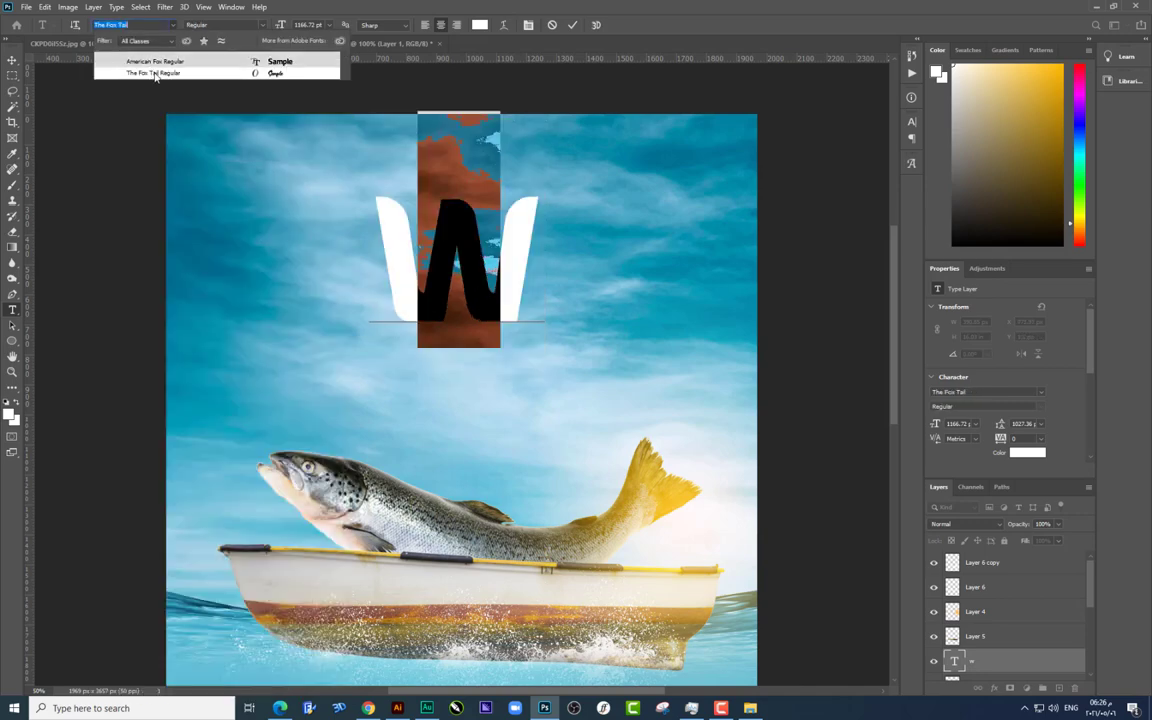
click(153, 72)
key(ctrl+Return)
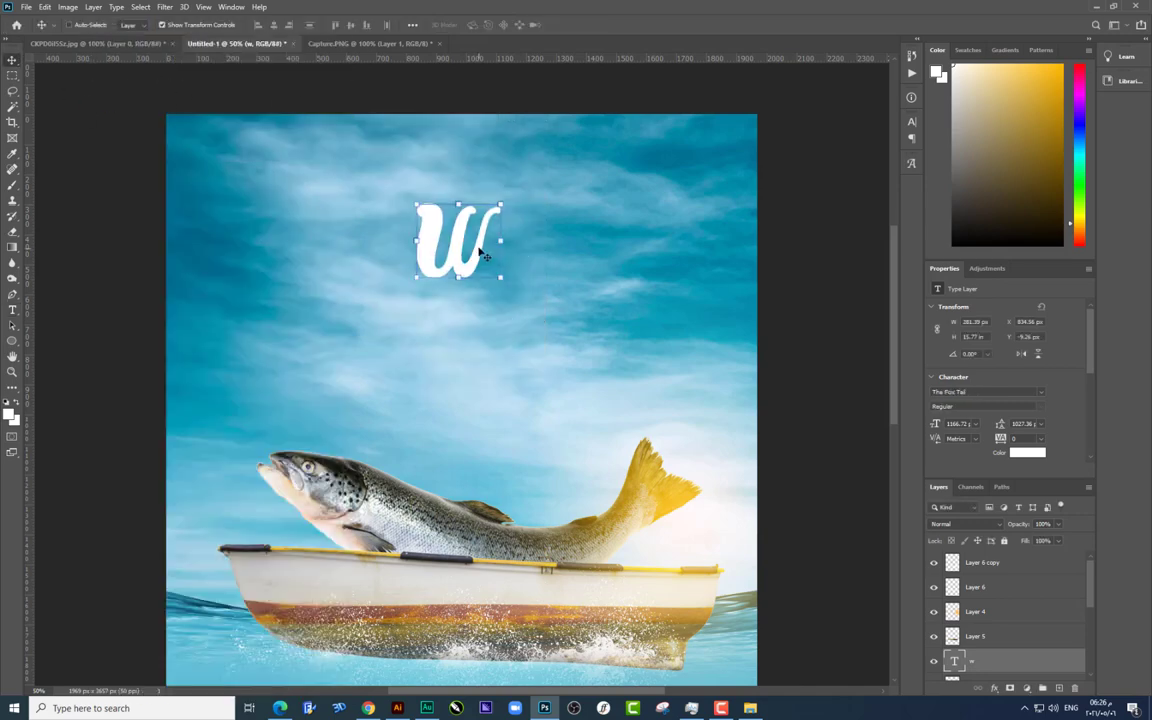
Step: Scale the script W up, move it up and right, and place a duplicate beside it
key(ctrl+t)
drag(548, 140, 532, 174)
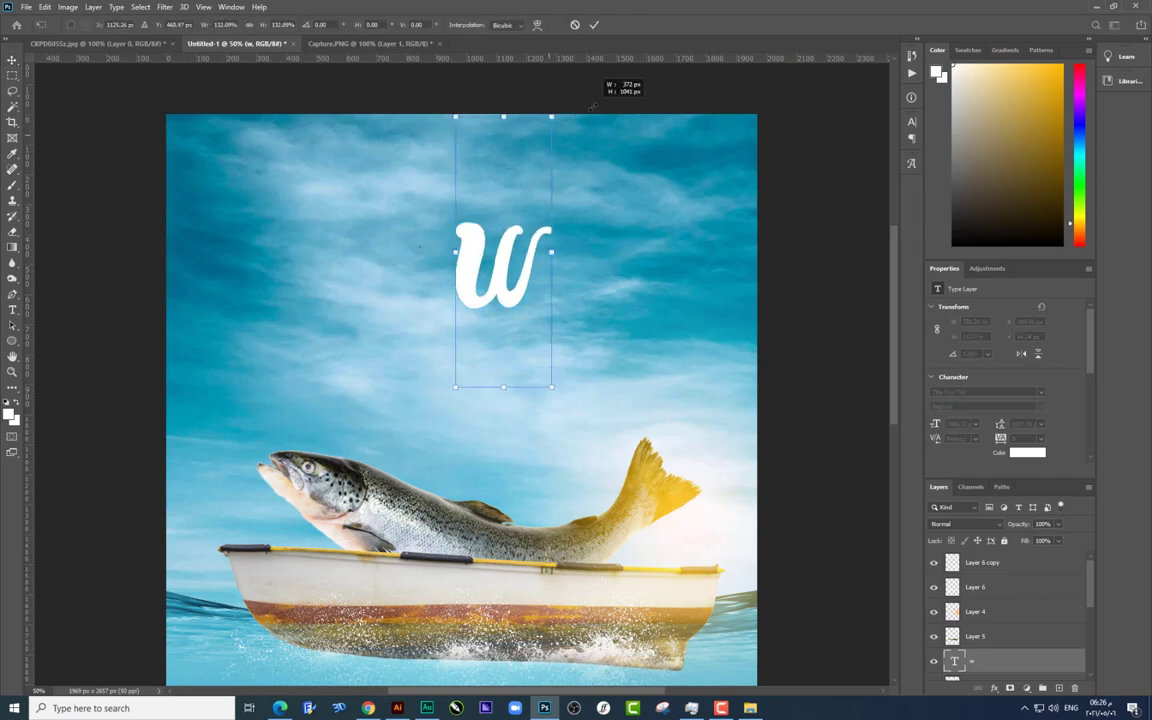
key(Return)
drag(527, 237, 569, 214)
key(ctrl+plus)
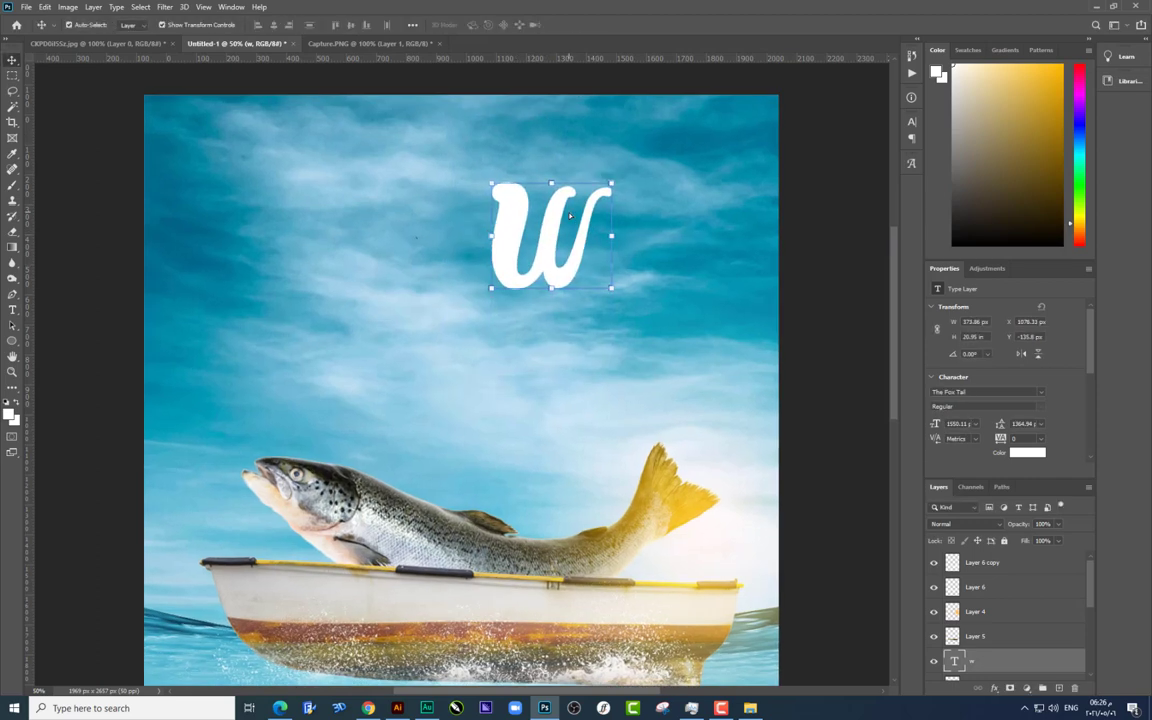
drag(551, 292, 471, 296)
Step: Erase the thin left stroke of the copied w
click(15, 236)
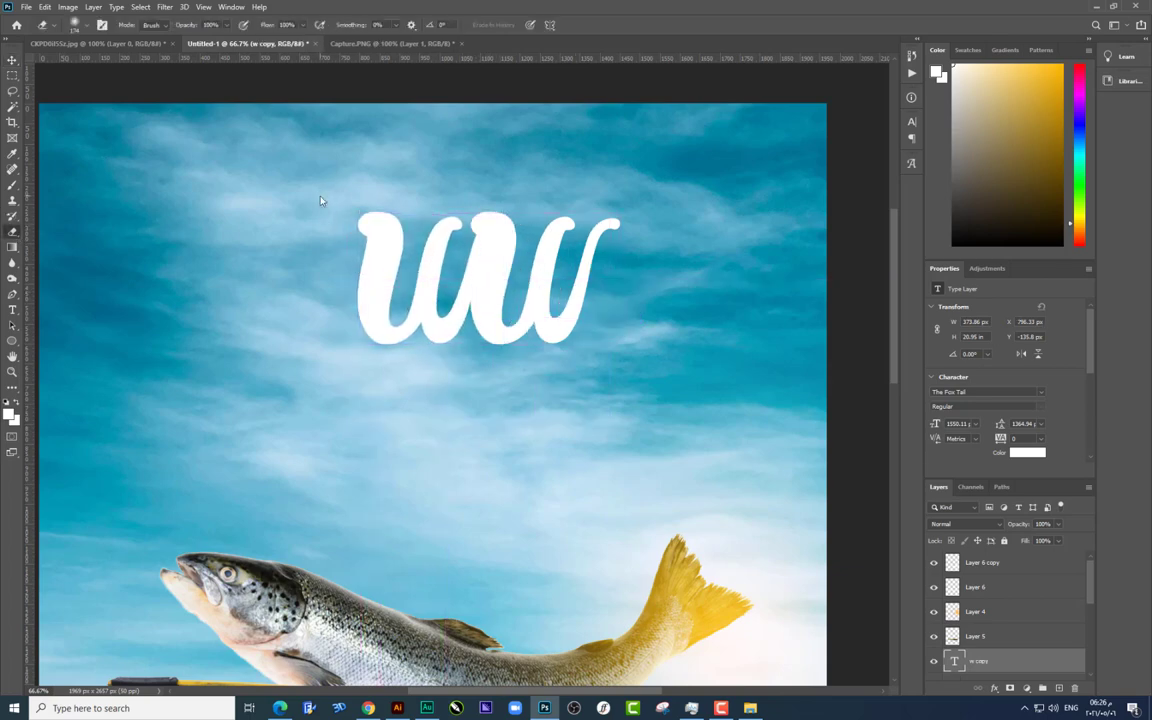
right_click(410, 228)
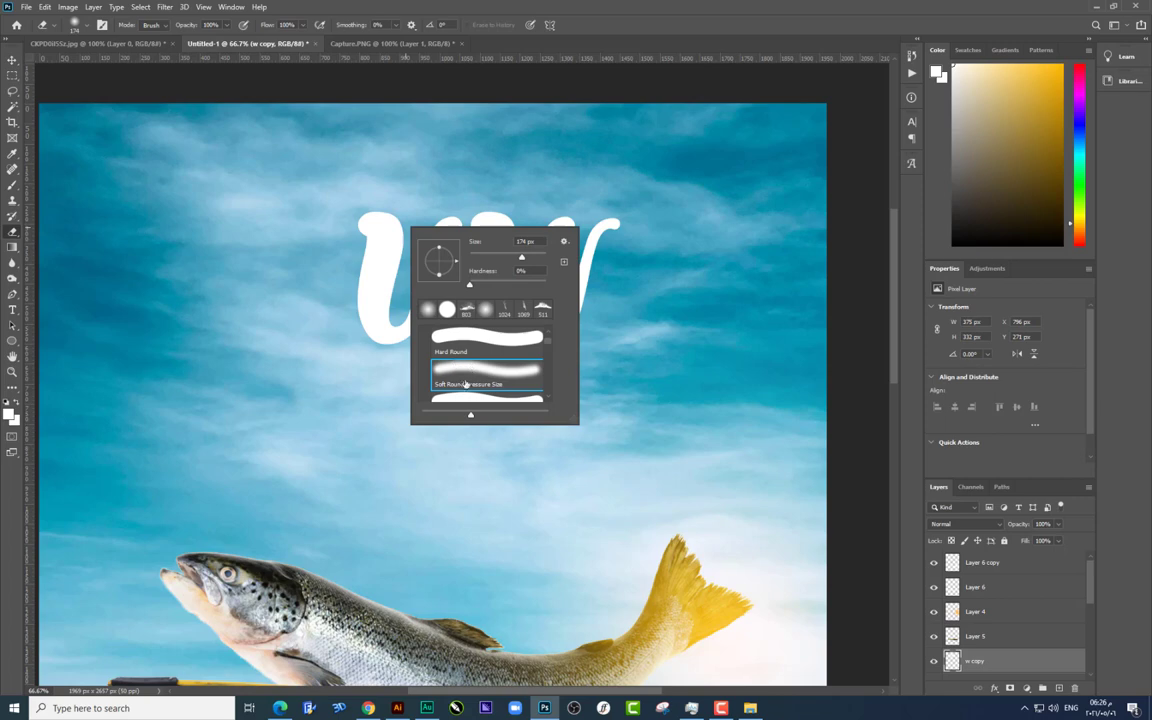
click(380, 219)
drag(380, 226, 368, 339)
drag(423, 188, 375, 331)
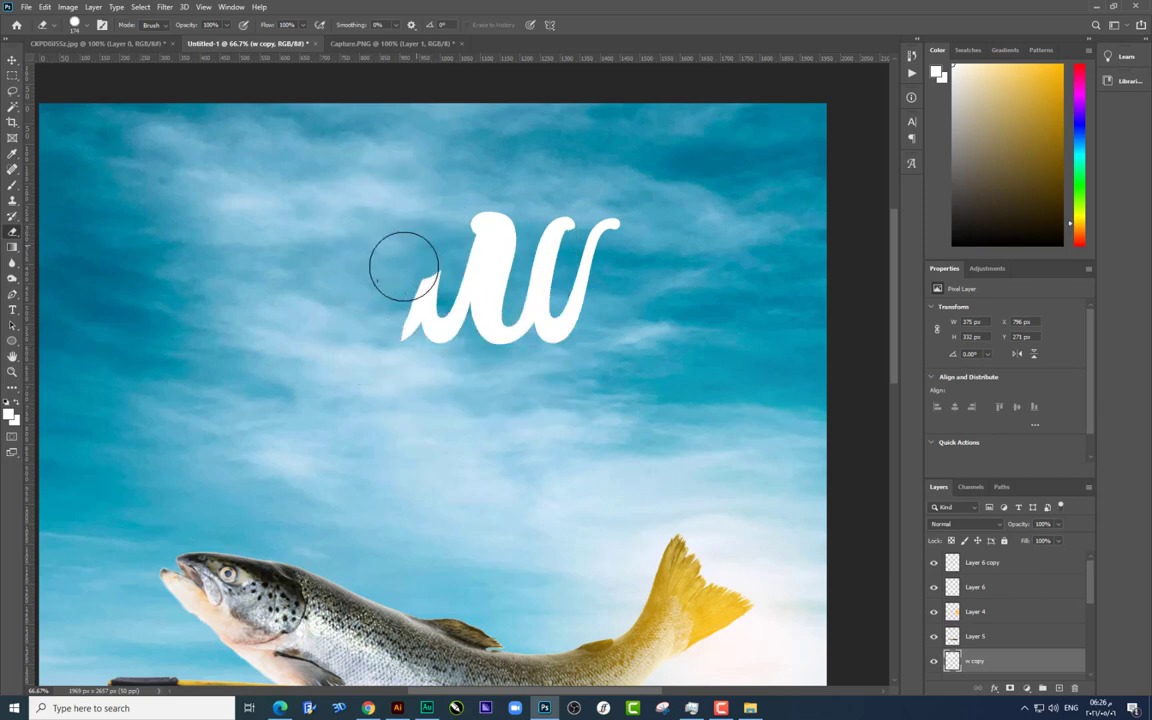
Step: Warp the top of the copied w's middle stroke into a hook
key(ctrl+t)
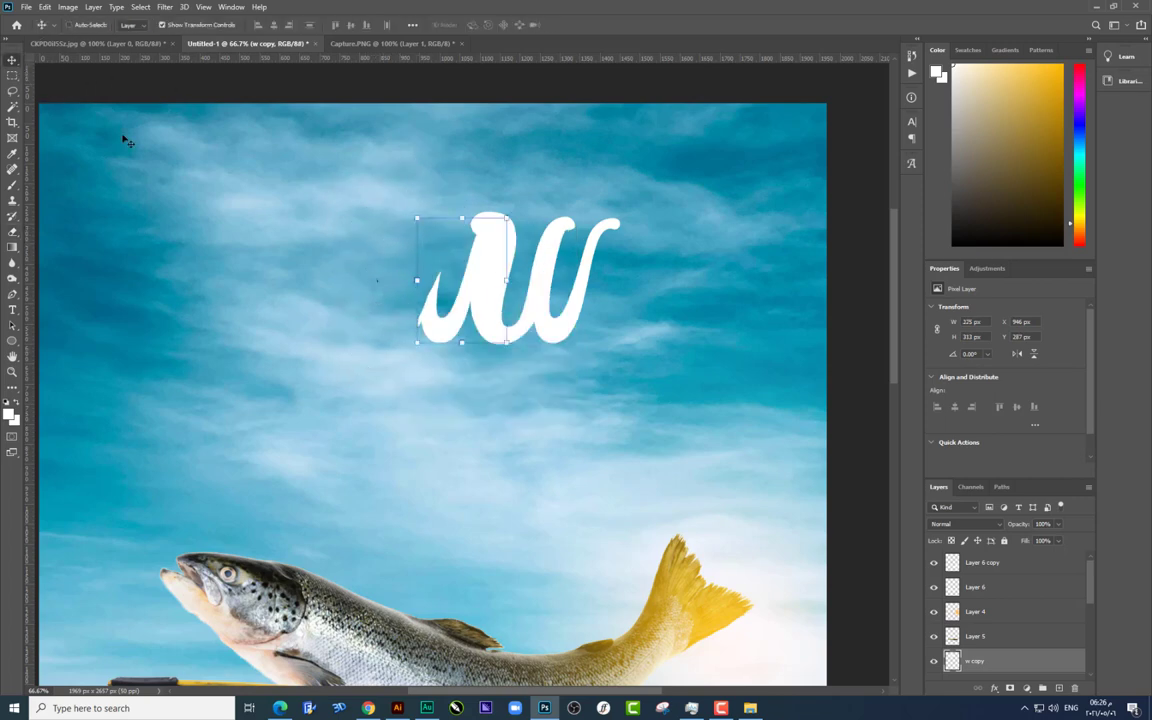
right_click(462, 210)
click(500, 350)
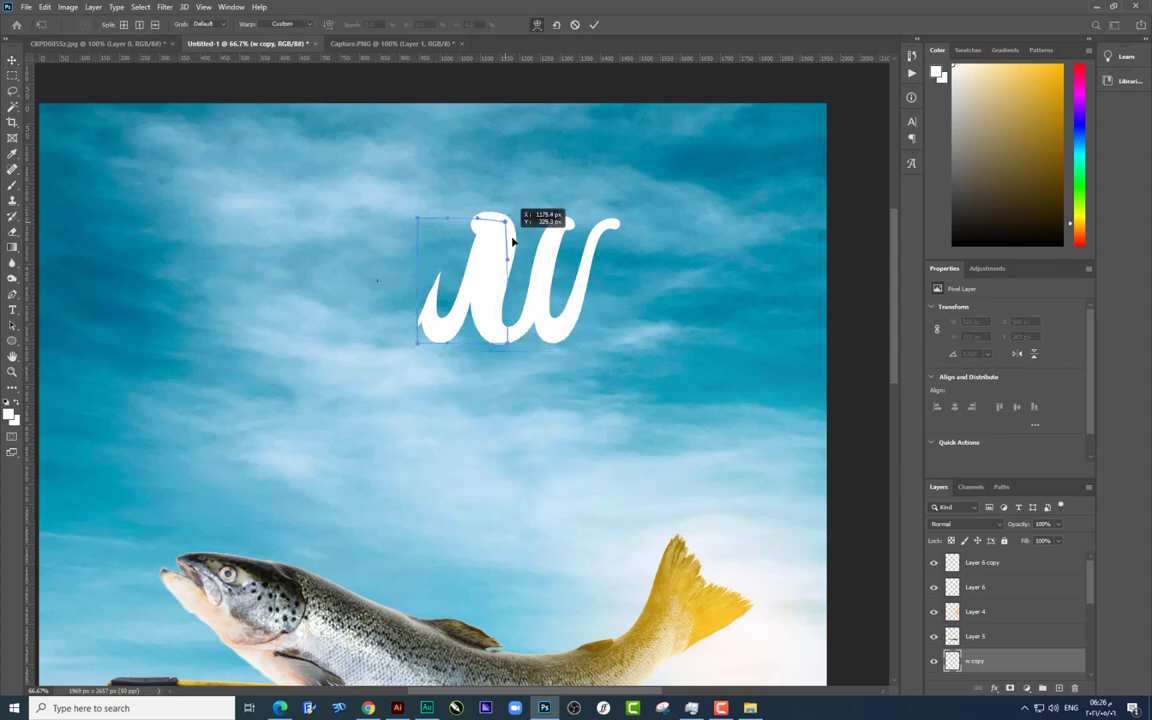
drag(513, 241, 490, 251)
key(Return)
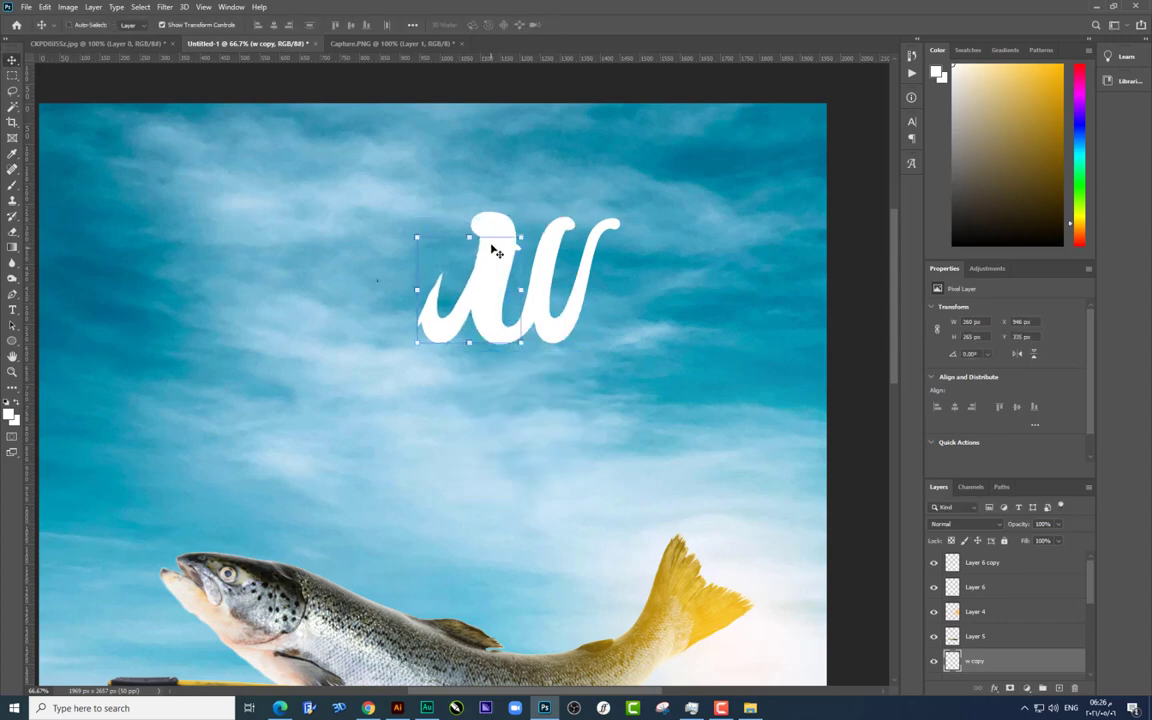
Step: Duplicate the original w text layer to the left as w copy 2
click(12, 231)
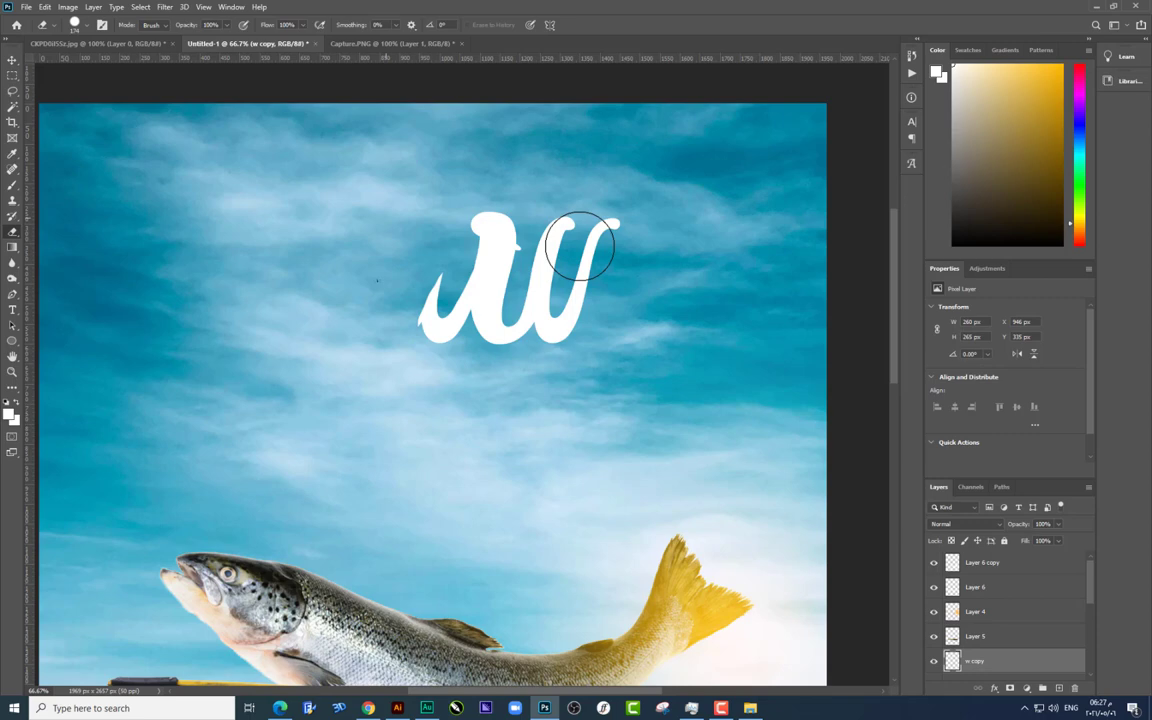
key(v)
right_click(520, 245)
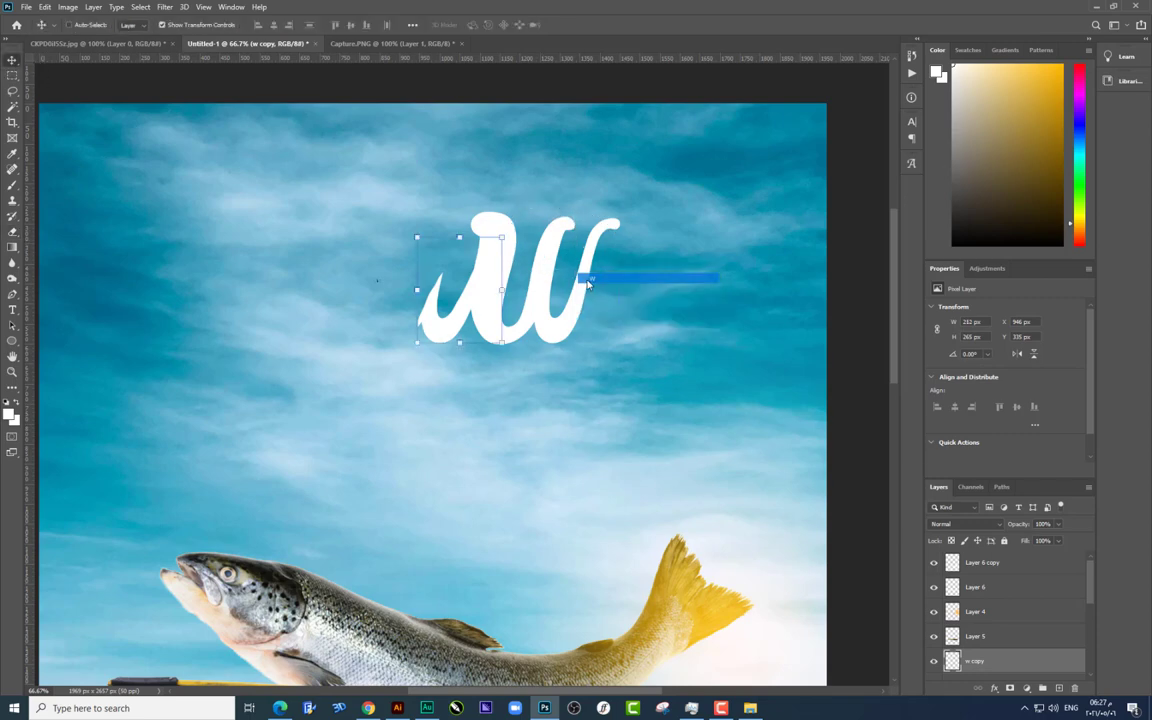
click(590, 268)
drag(592, 289, 380, 271)
Step: Retype one copied letter as 'o' and move it right next to the w
key(t)
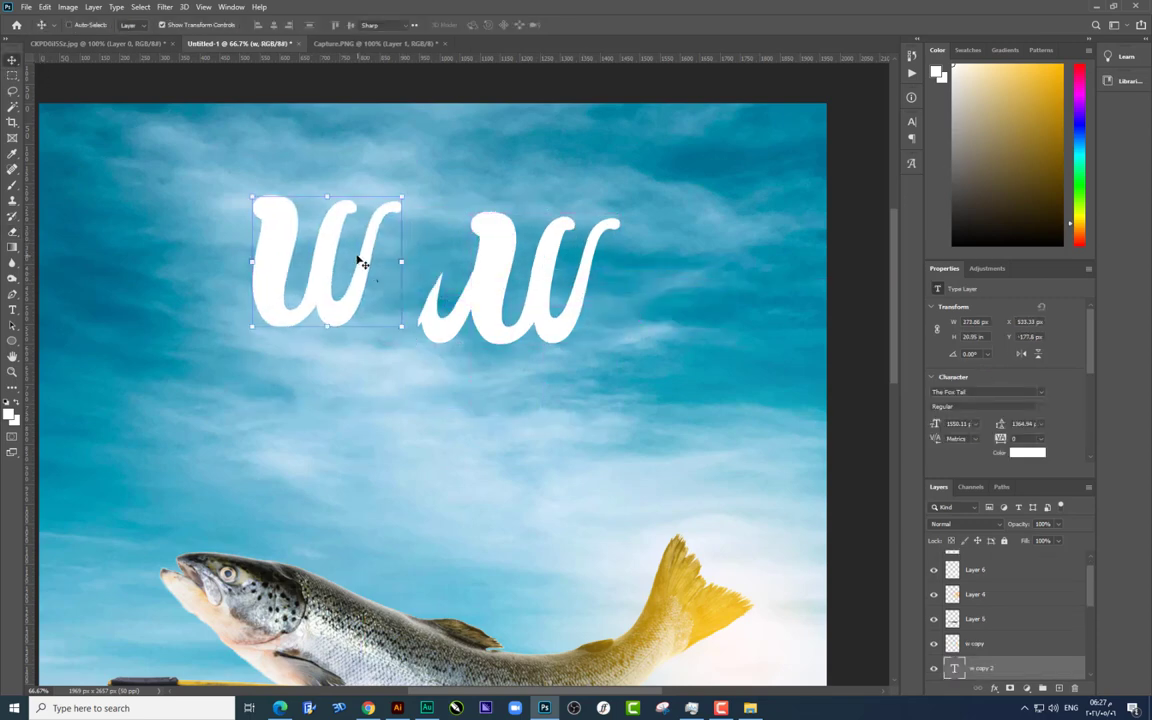
click(352, 254)
key(ctrl+a)
text(o)
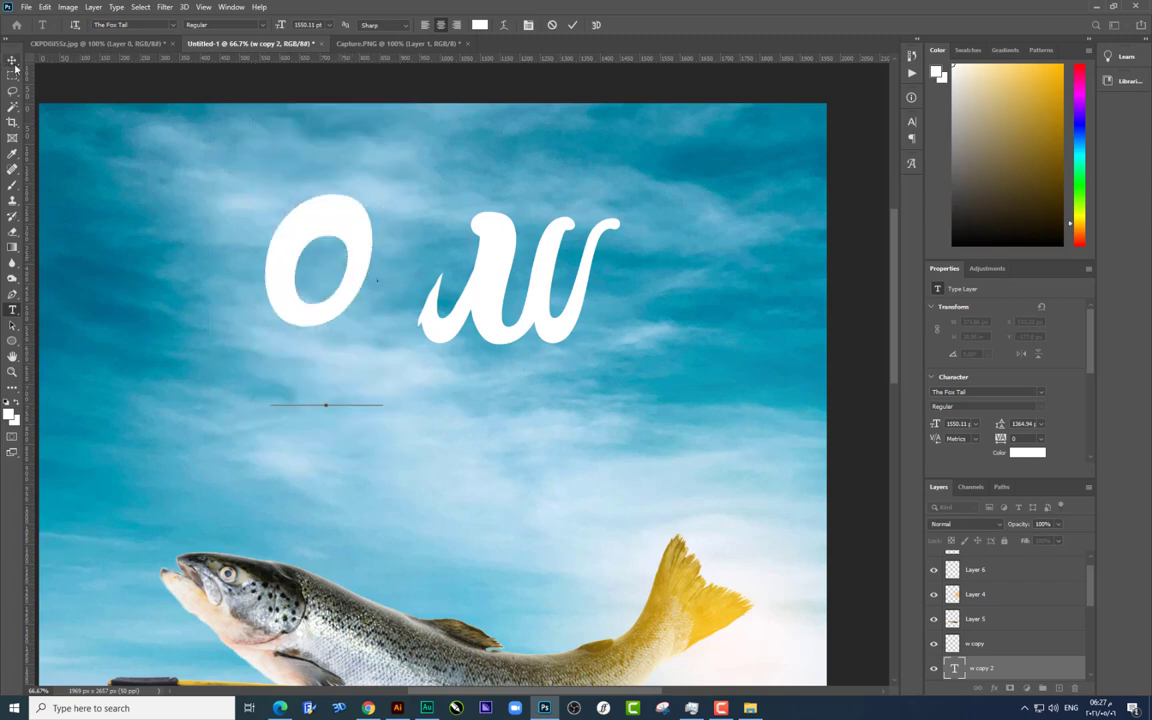
click(12, 61)
mouse_move(343, 261)
mouse_down()
mouse_move(438, 300)
mouse_move(407, 305)
mouse_up()
Step: Retype the spare letter as 'l' and place it left of 'ow' to spell 'low'
ctrl+click(492, 269)
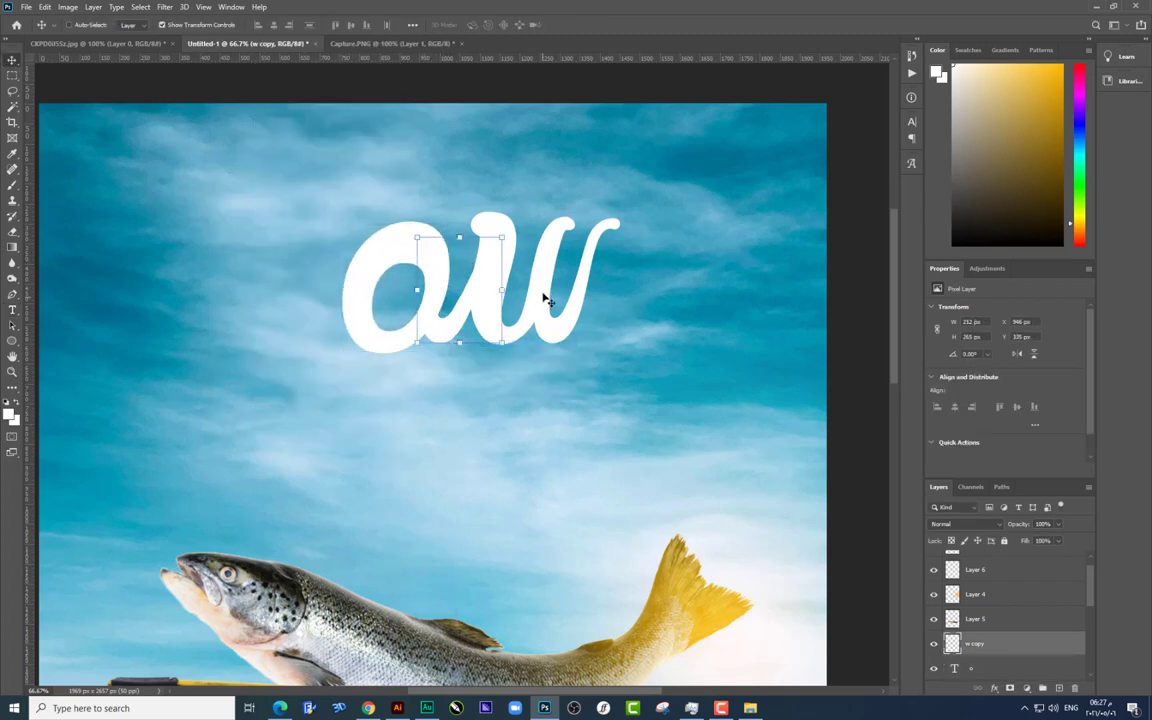
key(t)
click(260, 280)
key(ctrl+a)
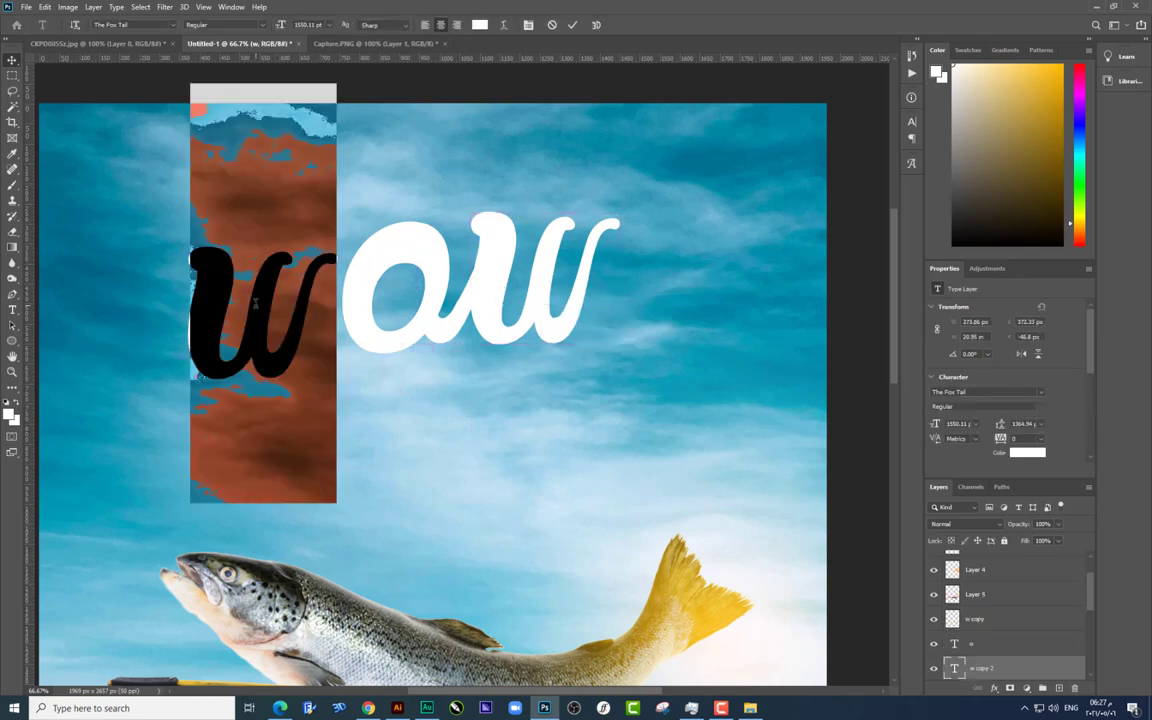
text(l)
click(12, 60)
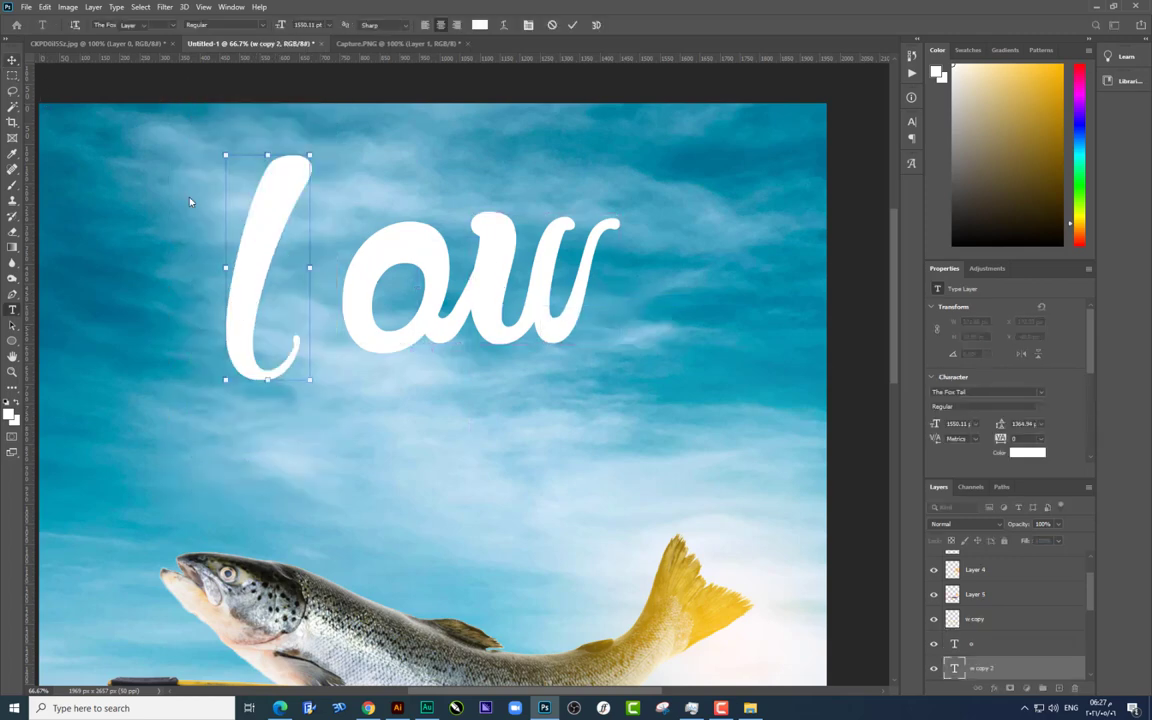
mouse_move(252, 202)
mouse_down()
mouse_move(307, 171)
mouse_move(180, 265)
mouse_up()
Step: Edit the l copy text layer and type a long test string to preview Fox Tail glyphs
key(t)
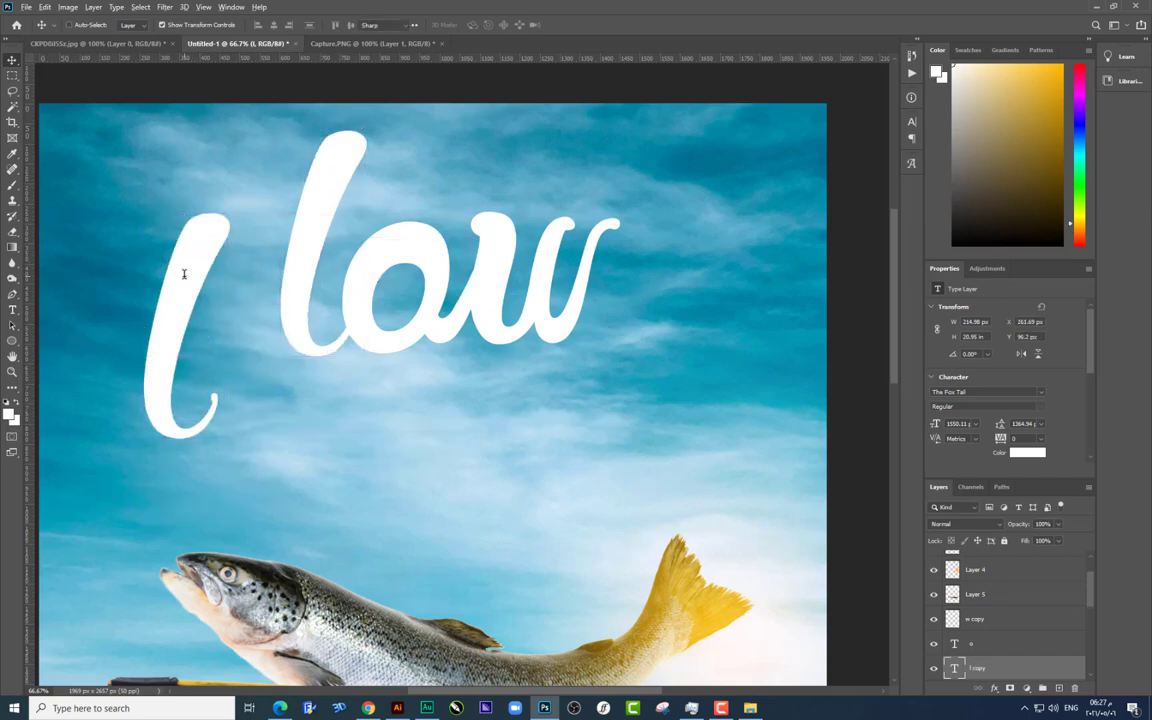
click(184, 273)
key(ctrl+a)
text(2)
key(BackSpace)
text(x)
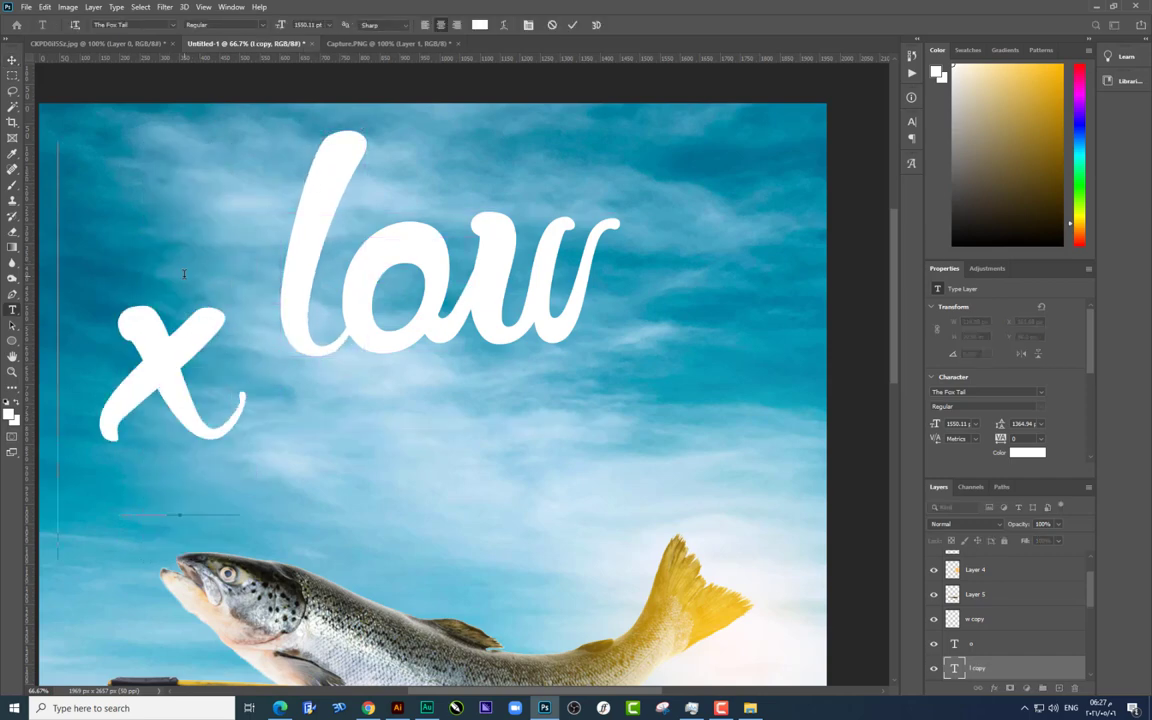
text(cKk)
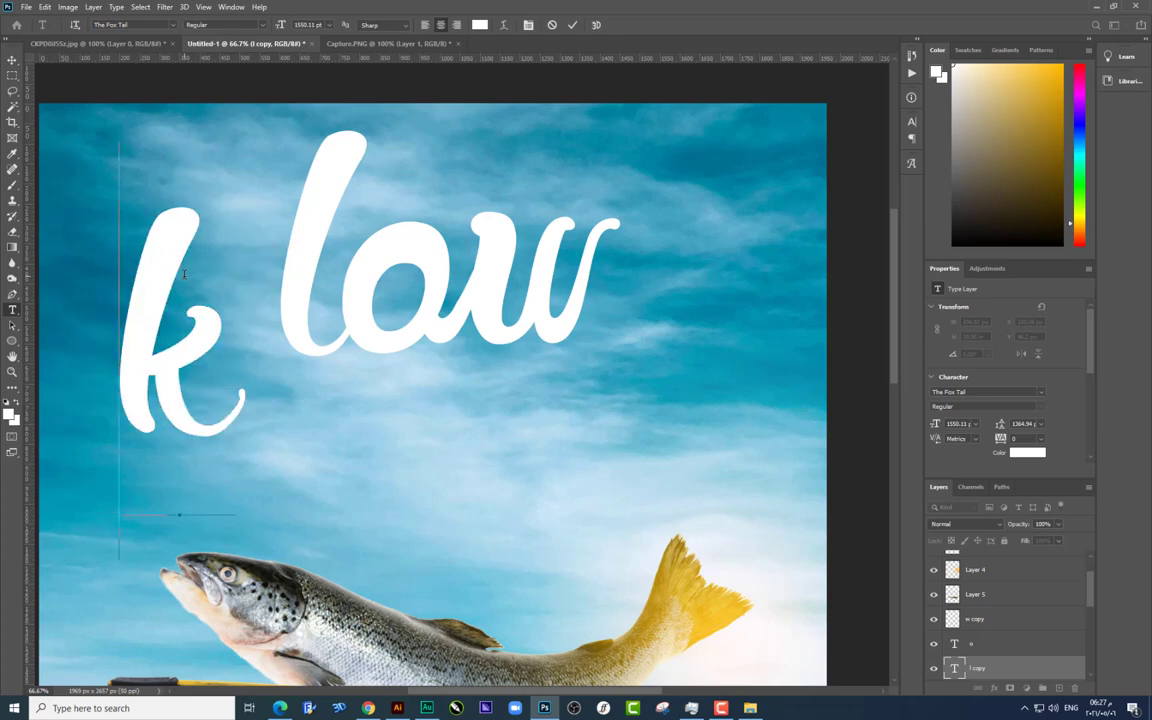
text(g)
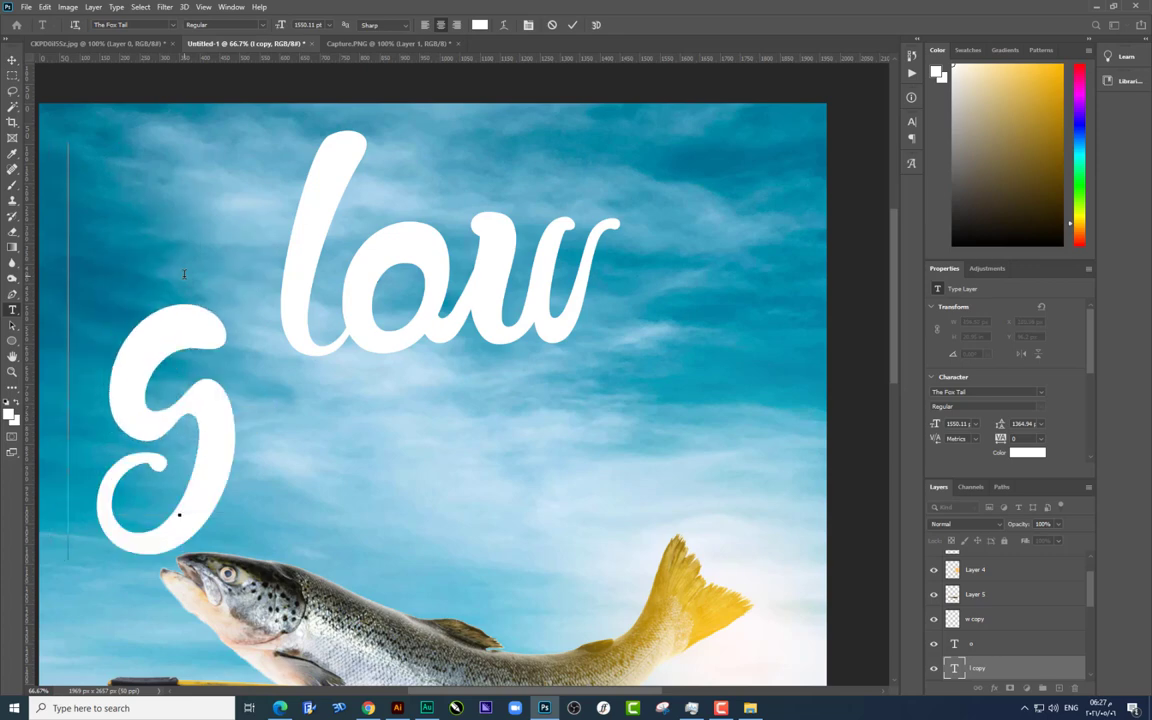
text(hgfd)
text(s)
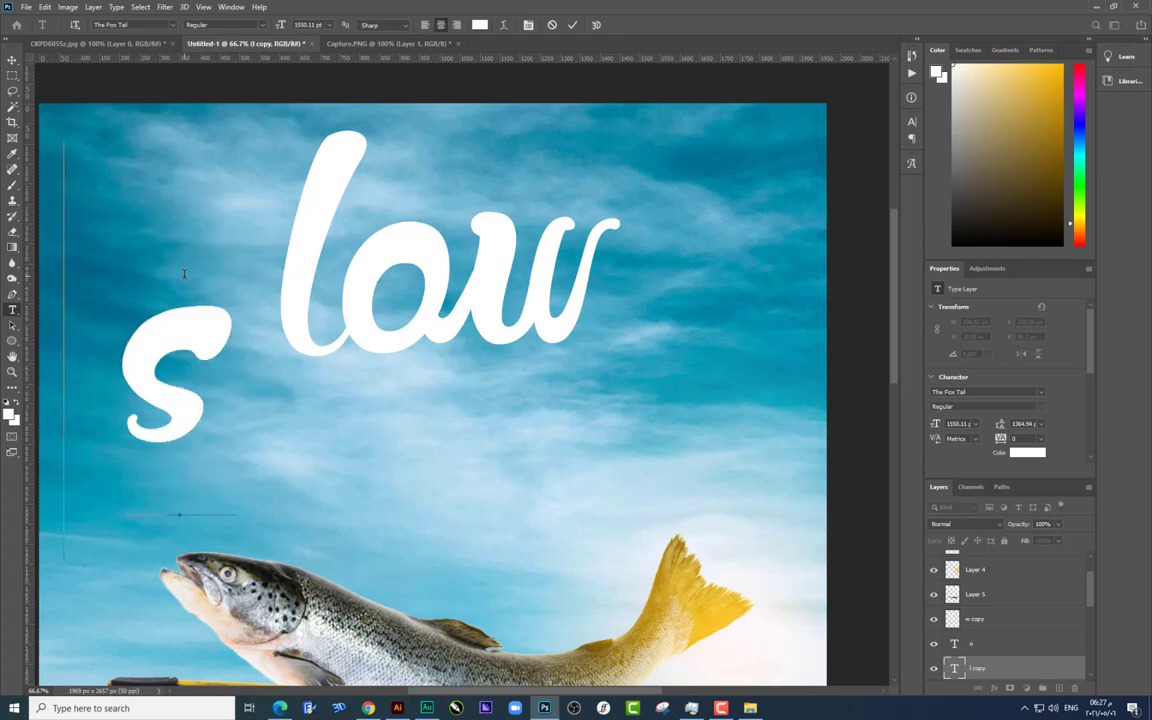
text(aQw)
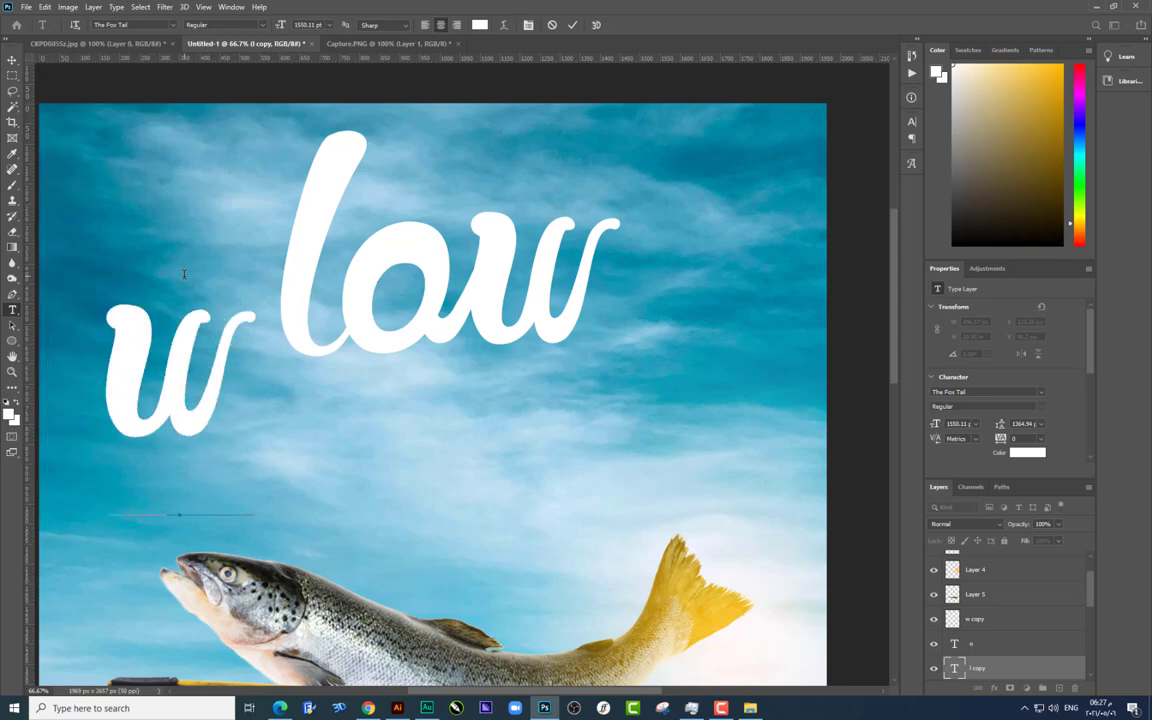
text(ry)
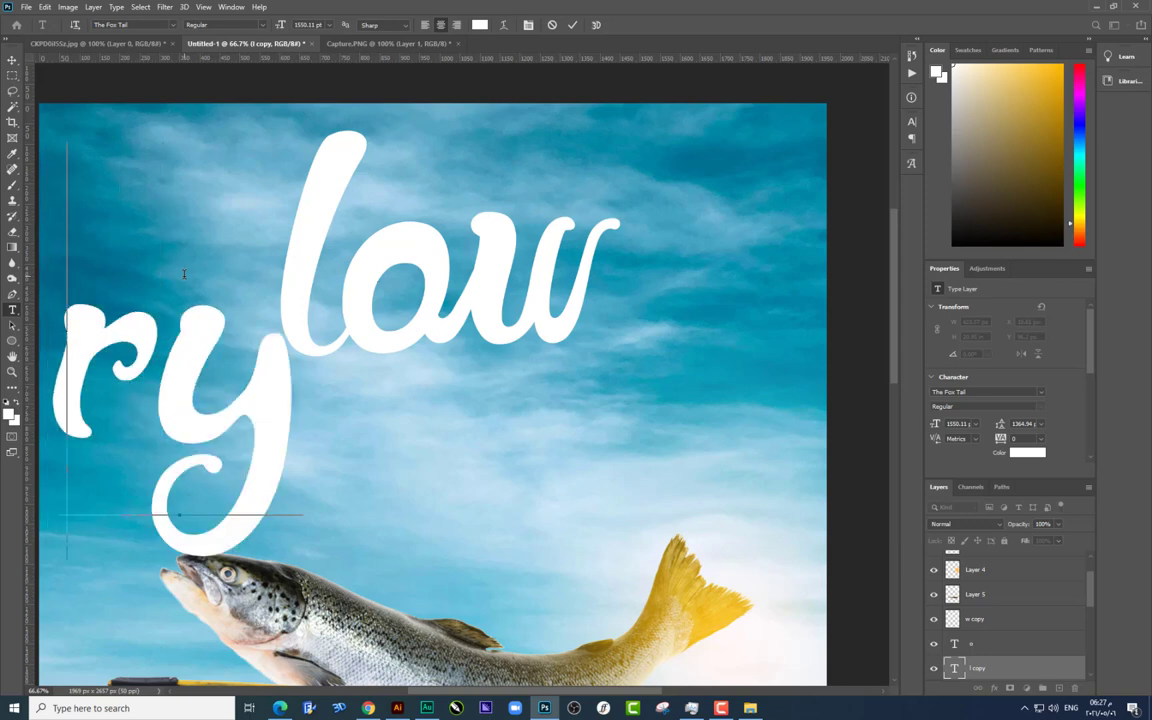
text(iol)
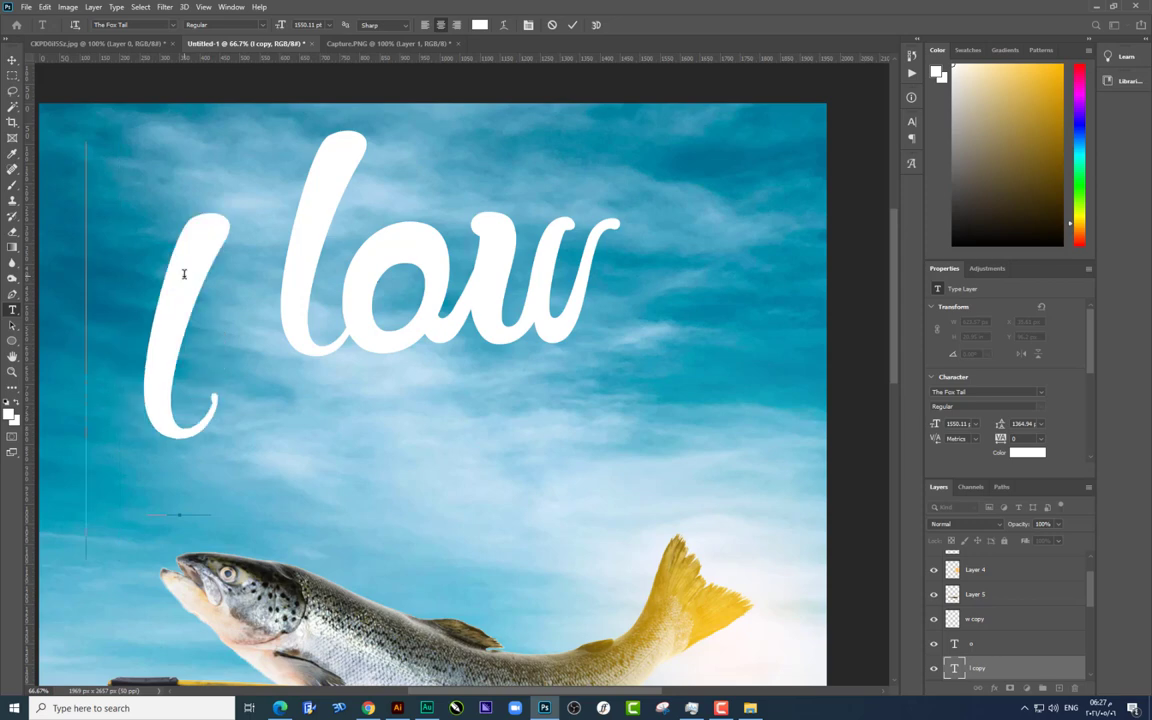
text(kh)
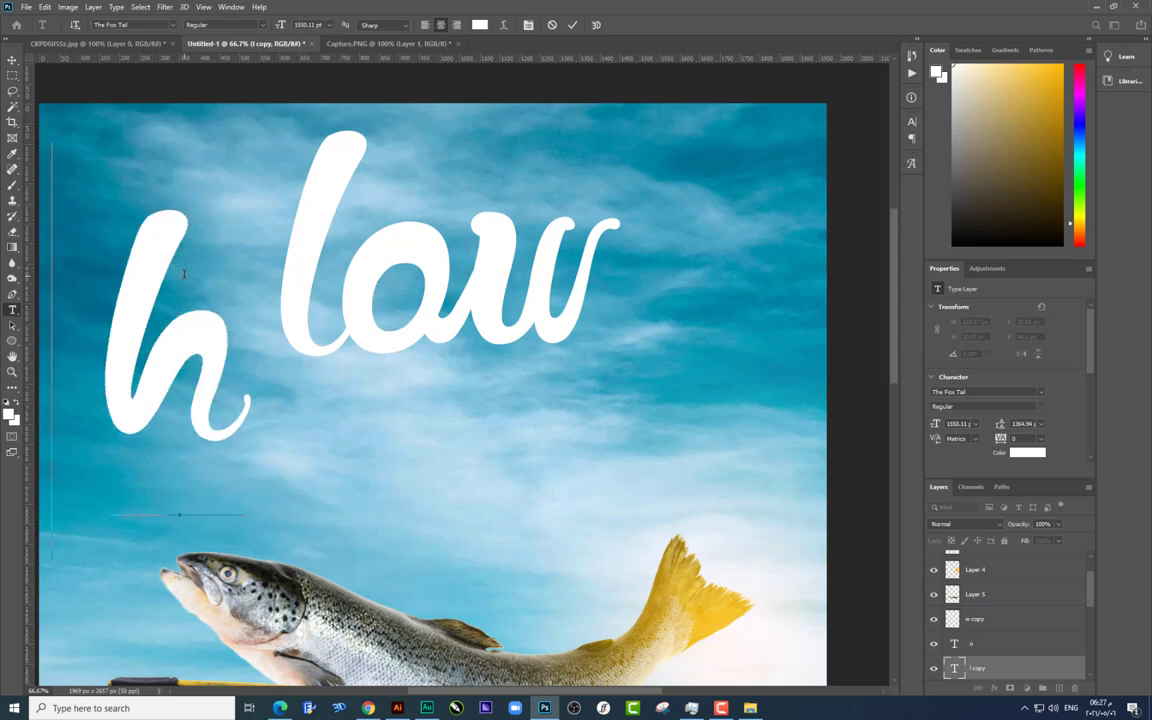
text(gbnm)
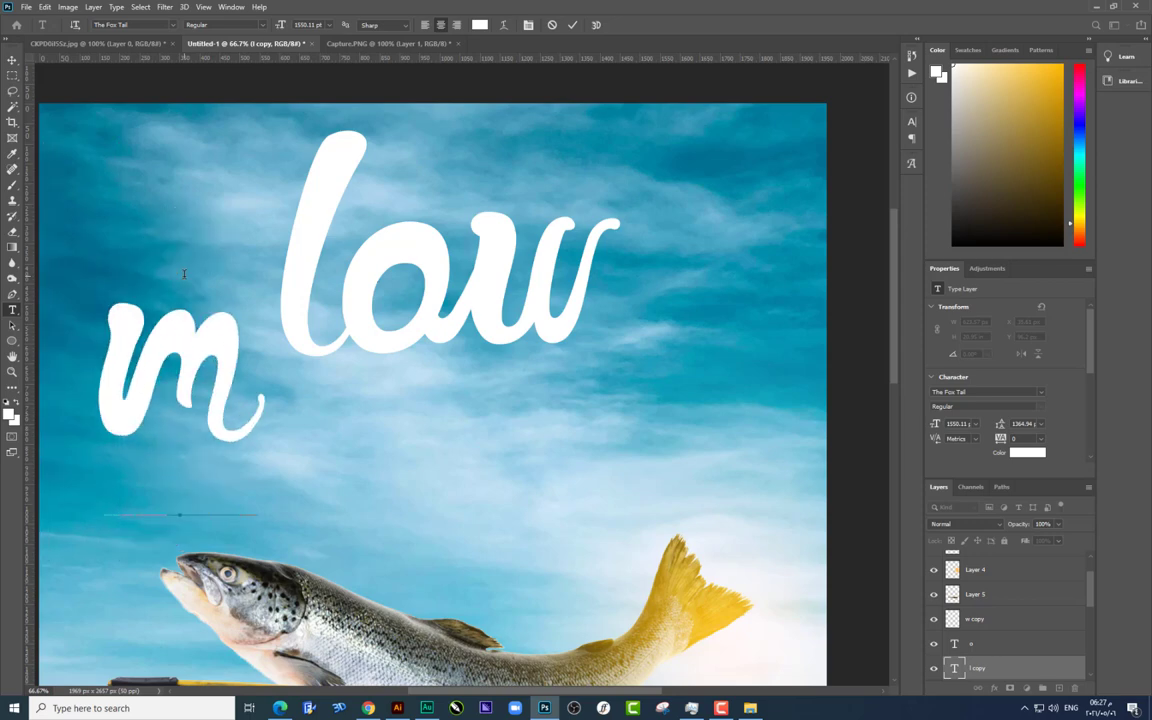
text(,zx)
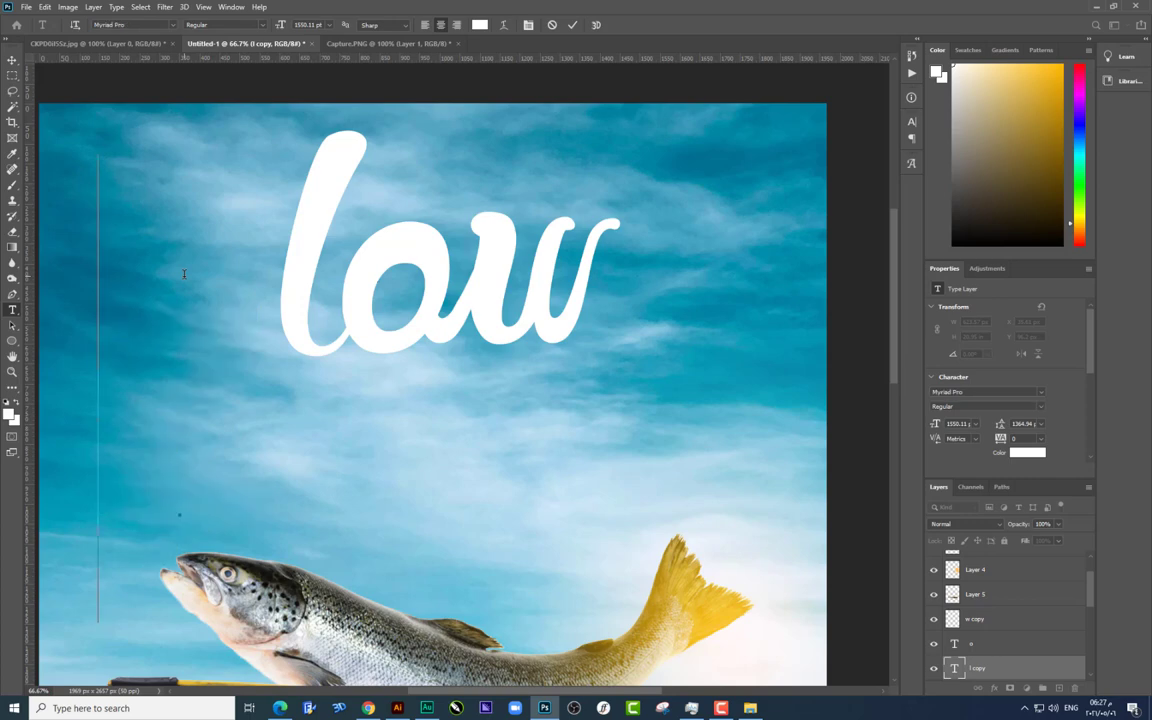
text(clas)
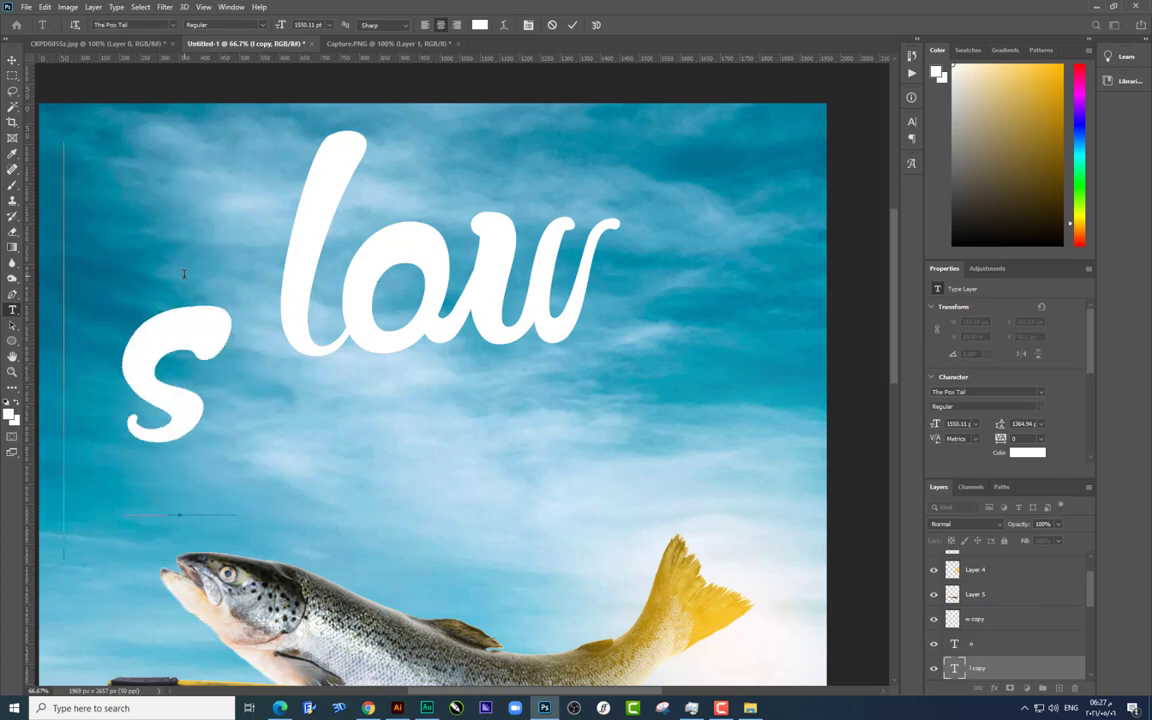
text(SXC)
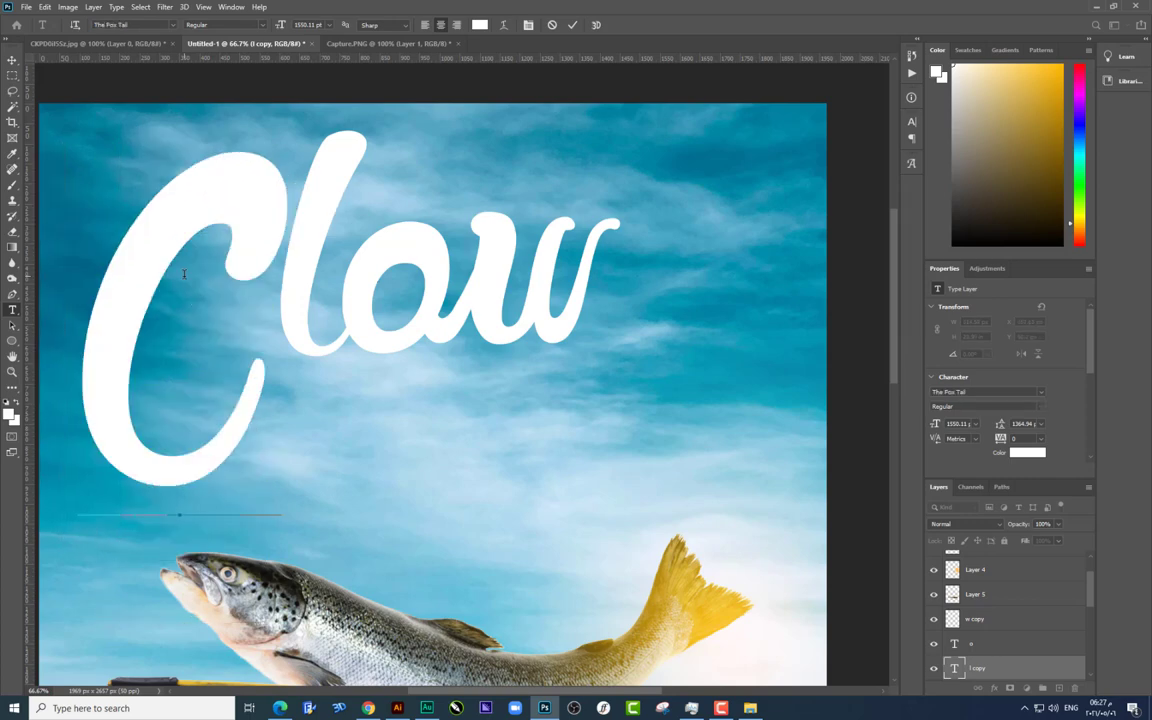
text(BN)
text(J )
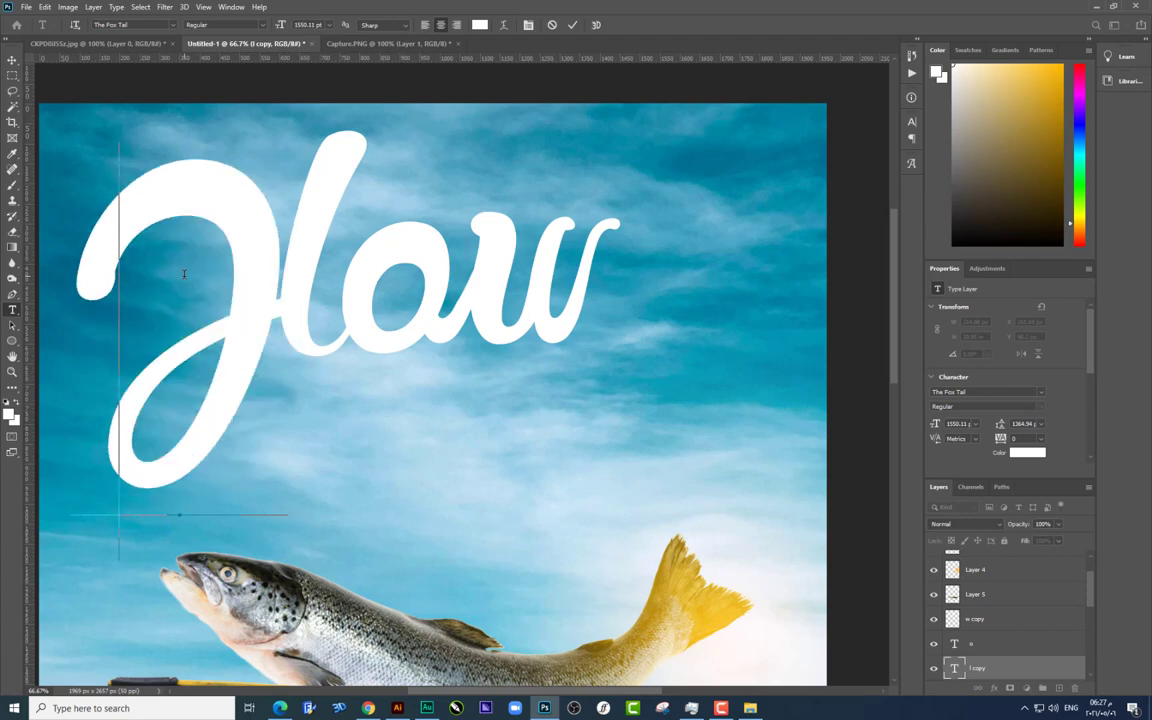
text(Ffo)
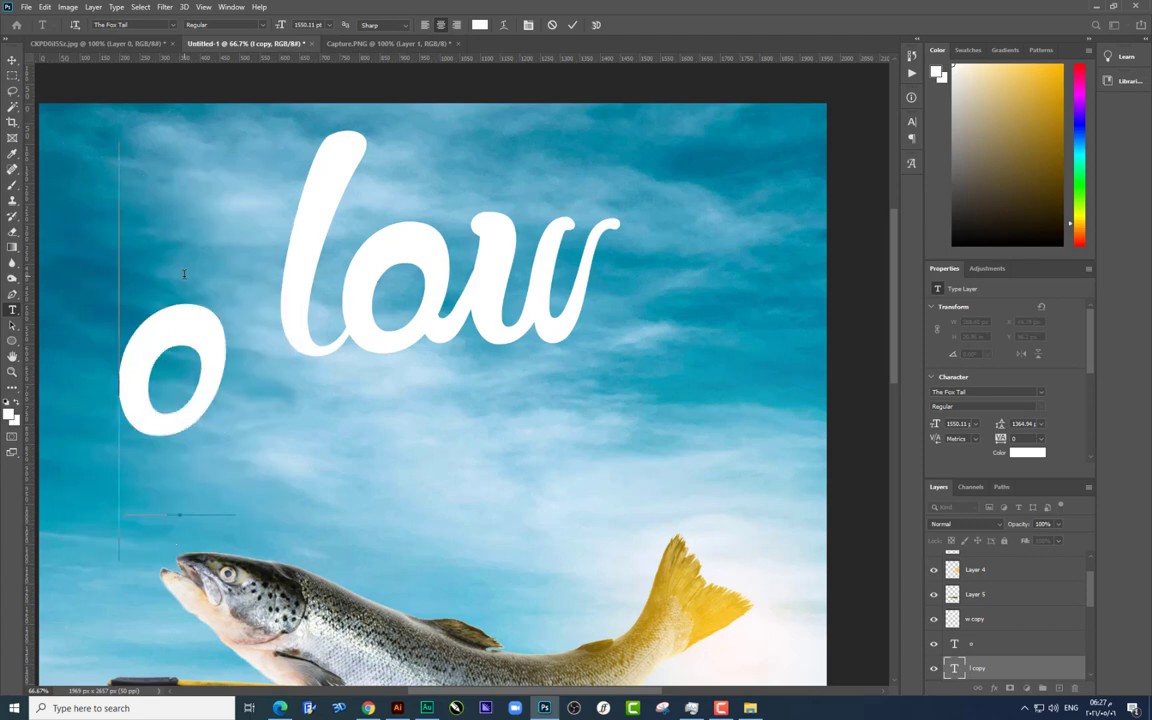
text(l; )
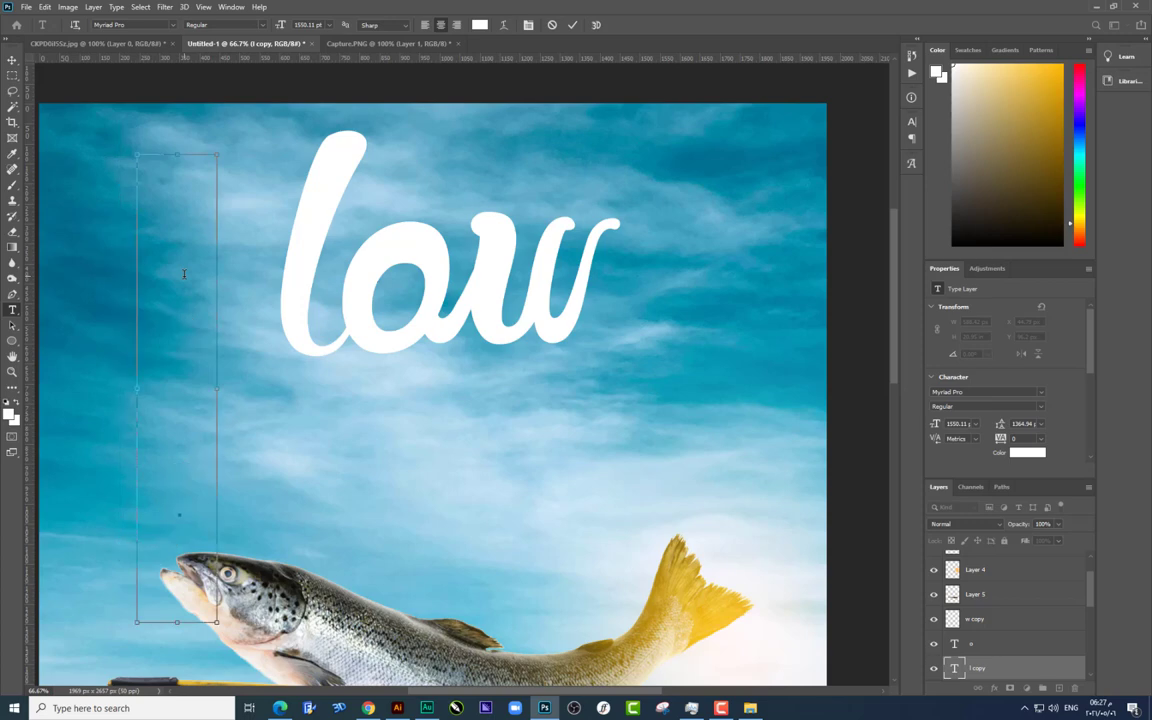
text(lew)
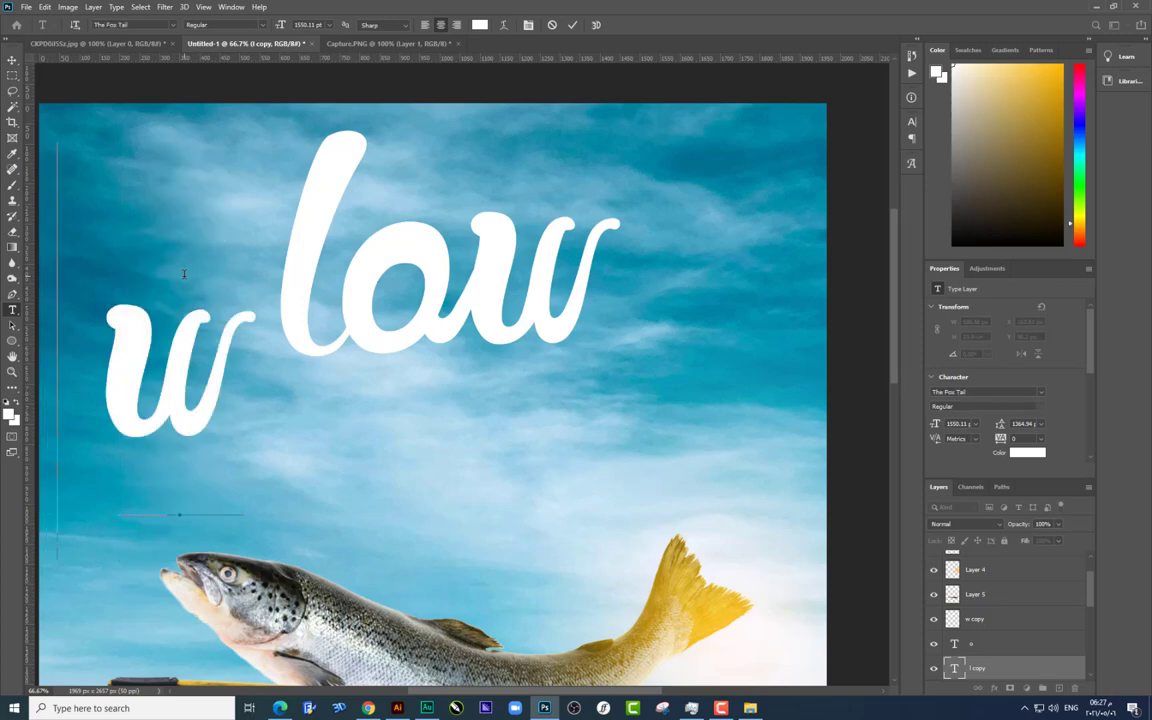
text(a)
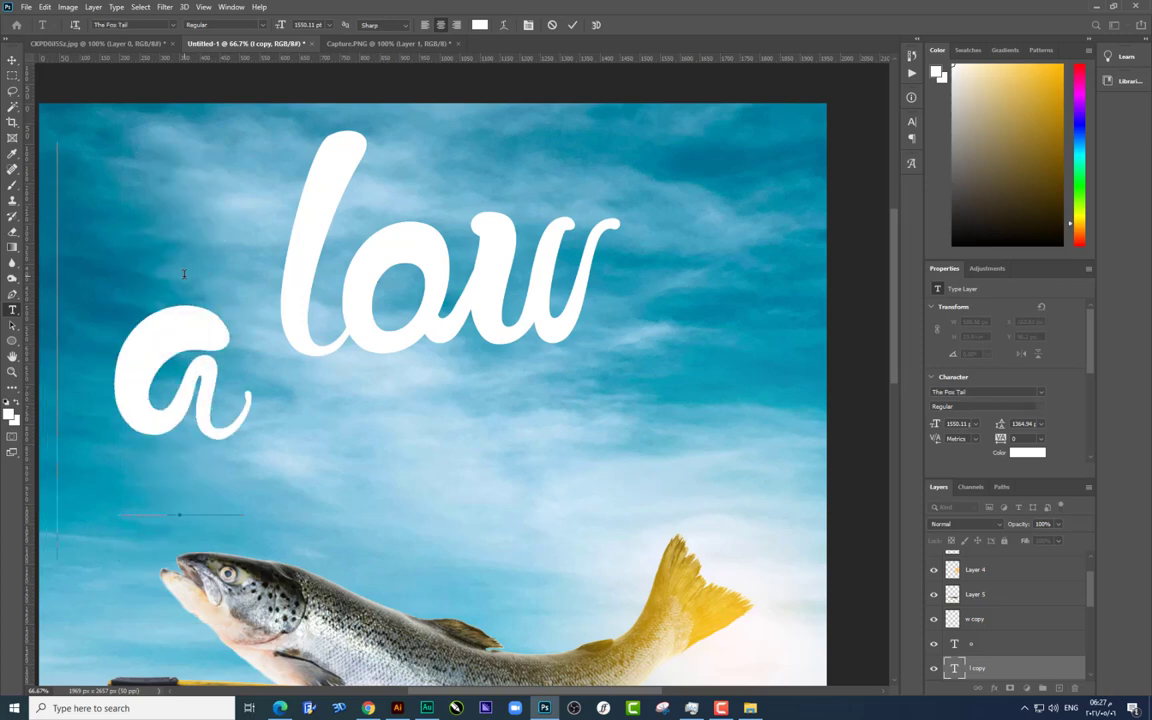
text(w tQ)
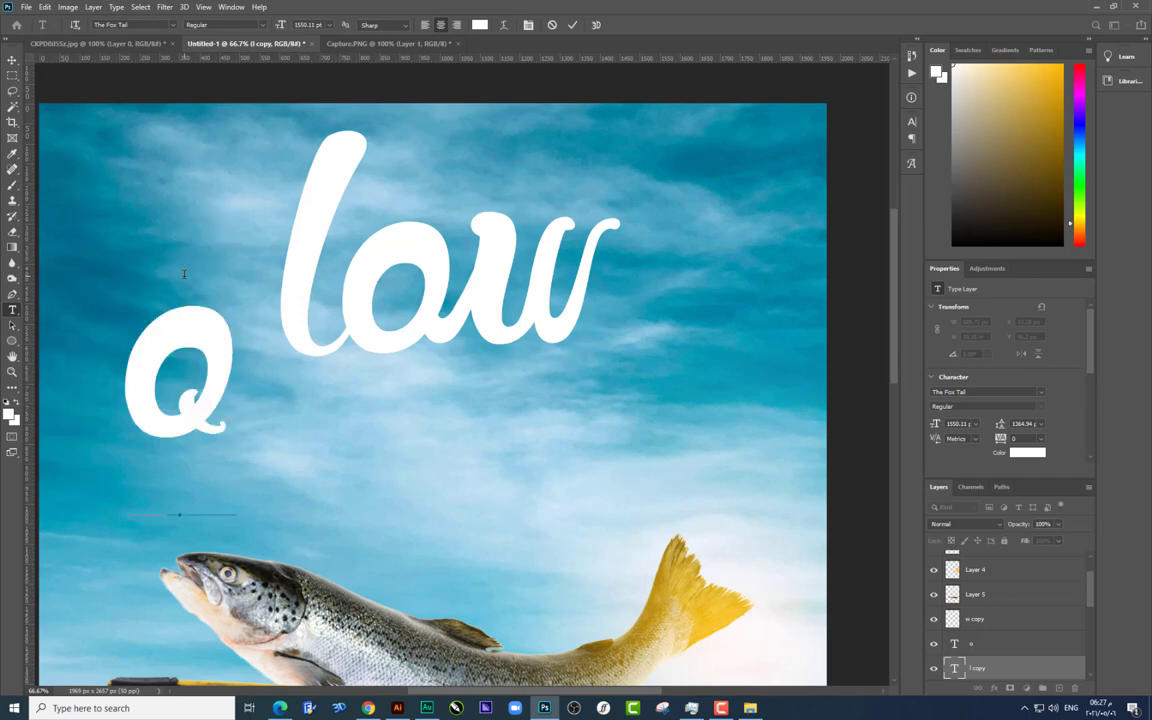
text(we)
Step: Try single glyphs r, t, y, u, i, o and then n through x beside 'low'
key(BackSpace)
key(BackSpace)
text(rt)
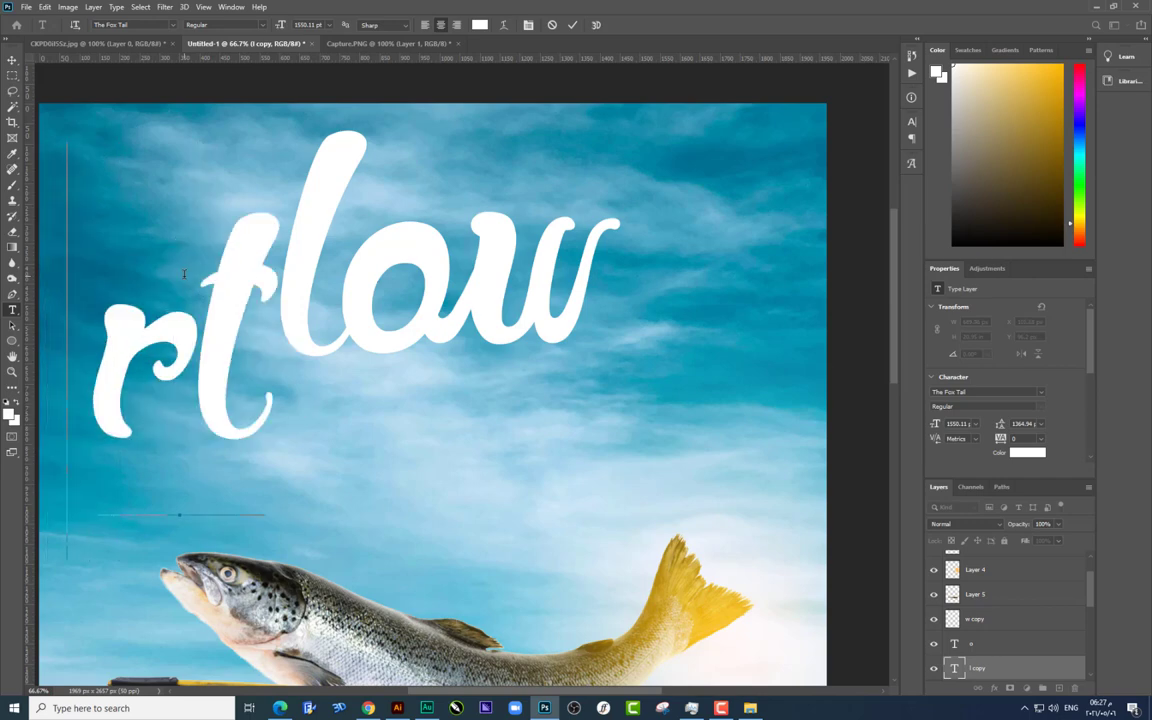
key(BackSpace)
text(y)
key(BackSpace)
key(BackSpace)
text(u)
key(BackSpace)
text(i)
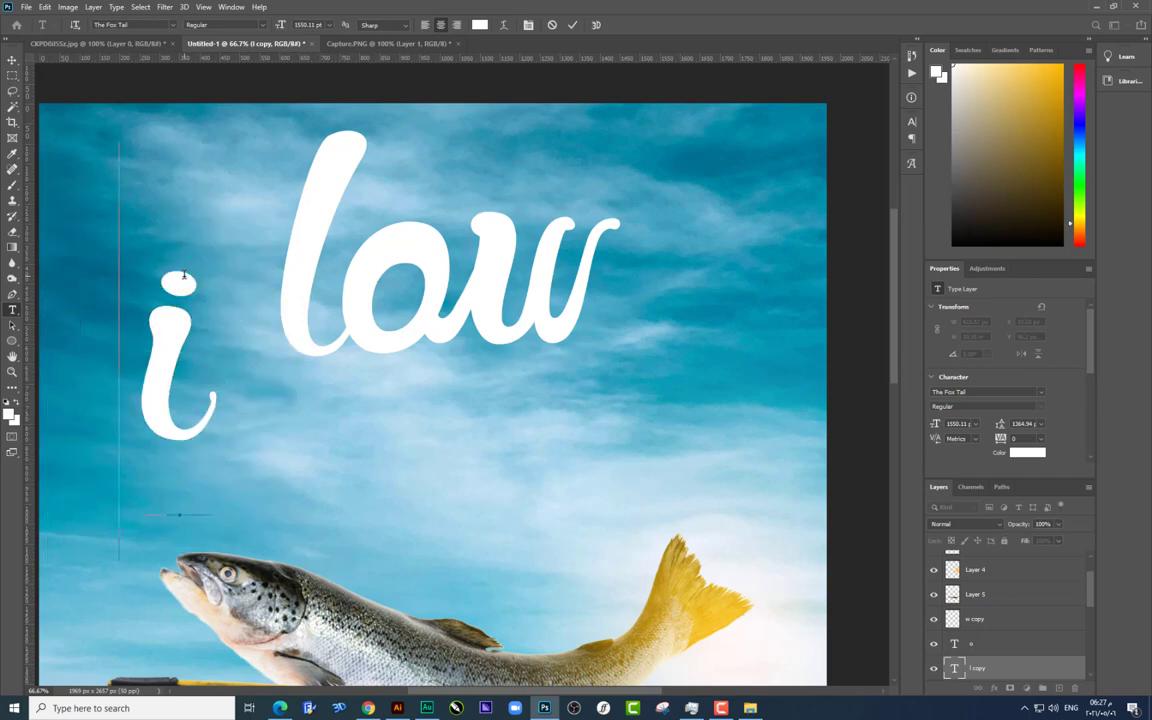
key(BackSpace)
text(o)
key(BackSpace)
text(z)
text(x)
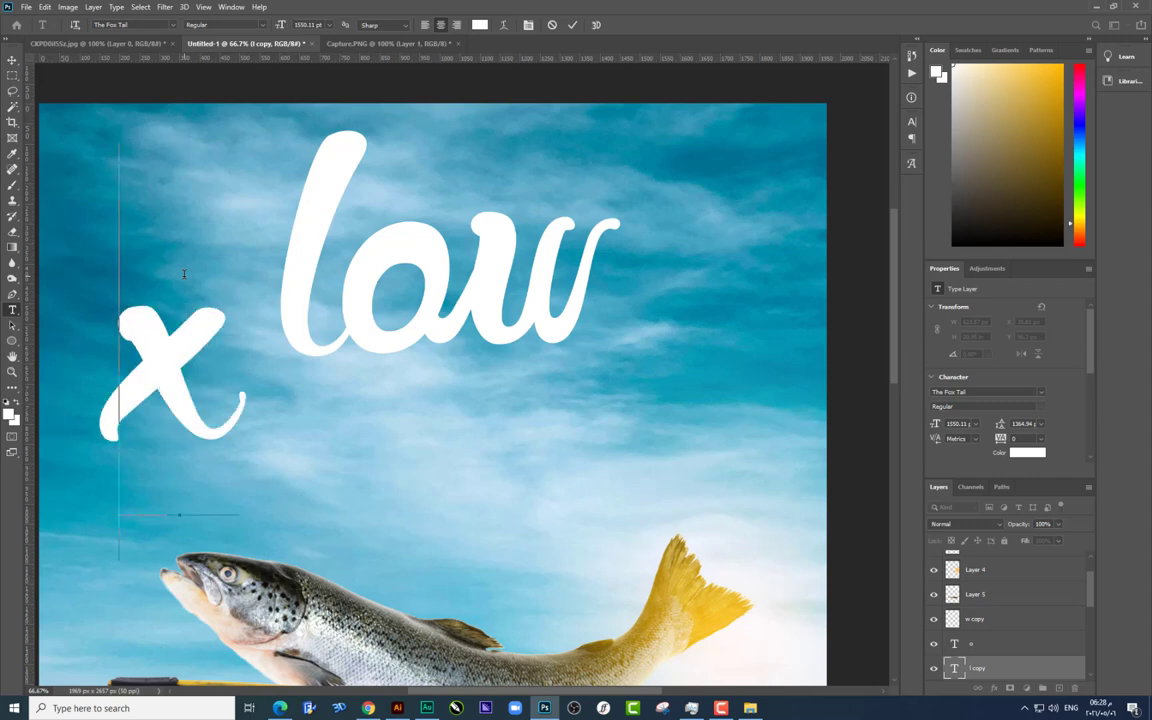
text(cvbn)
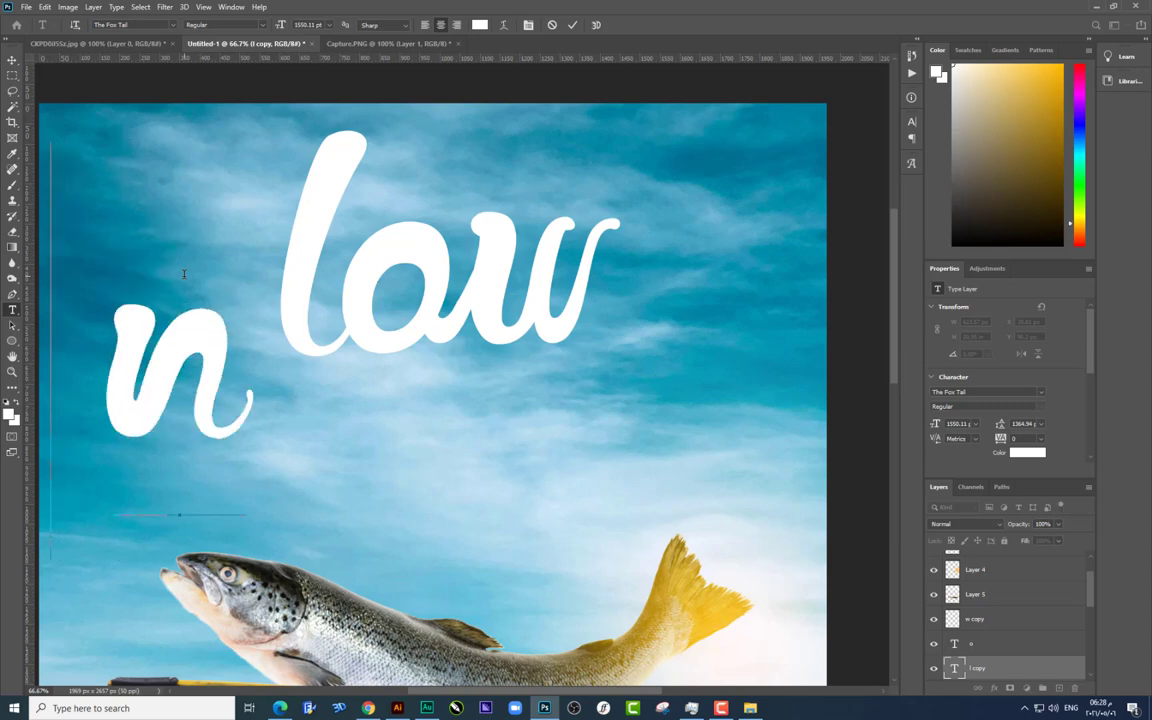
text(mn)
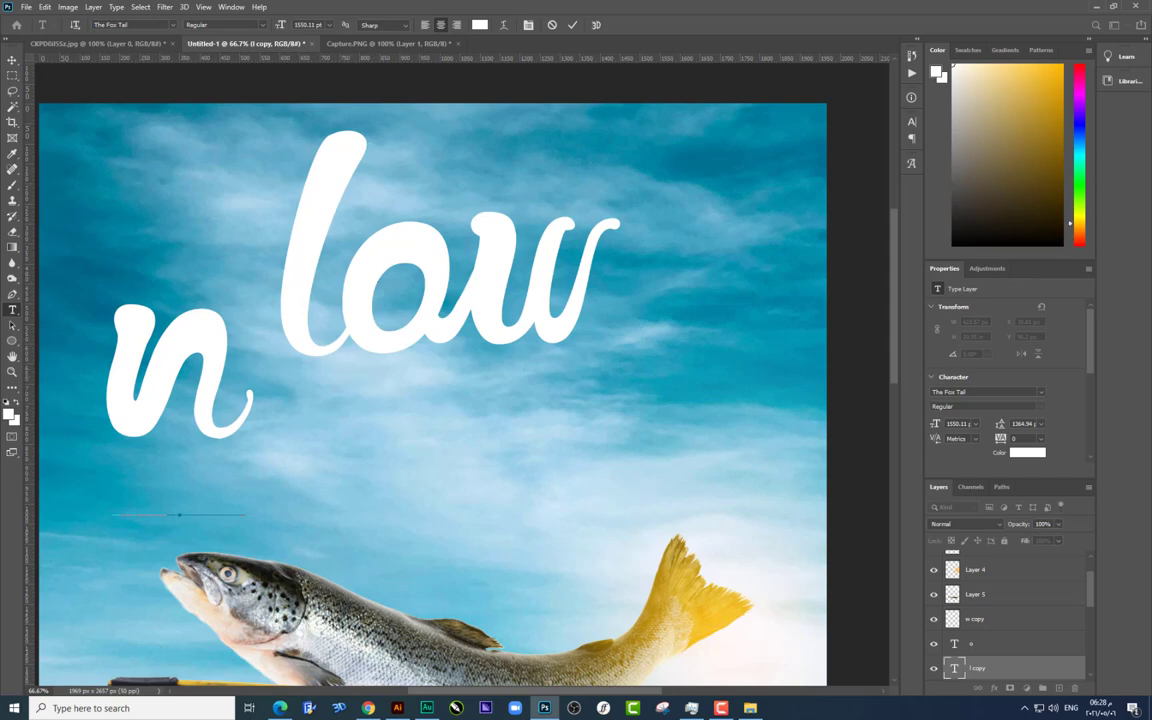
Step: Rotate the n about -95°, scale it 126%, and move it beside 'low' to spell 'slow'
click(13, 61)
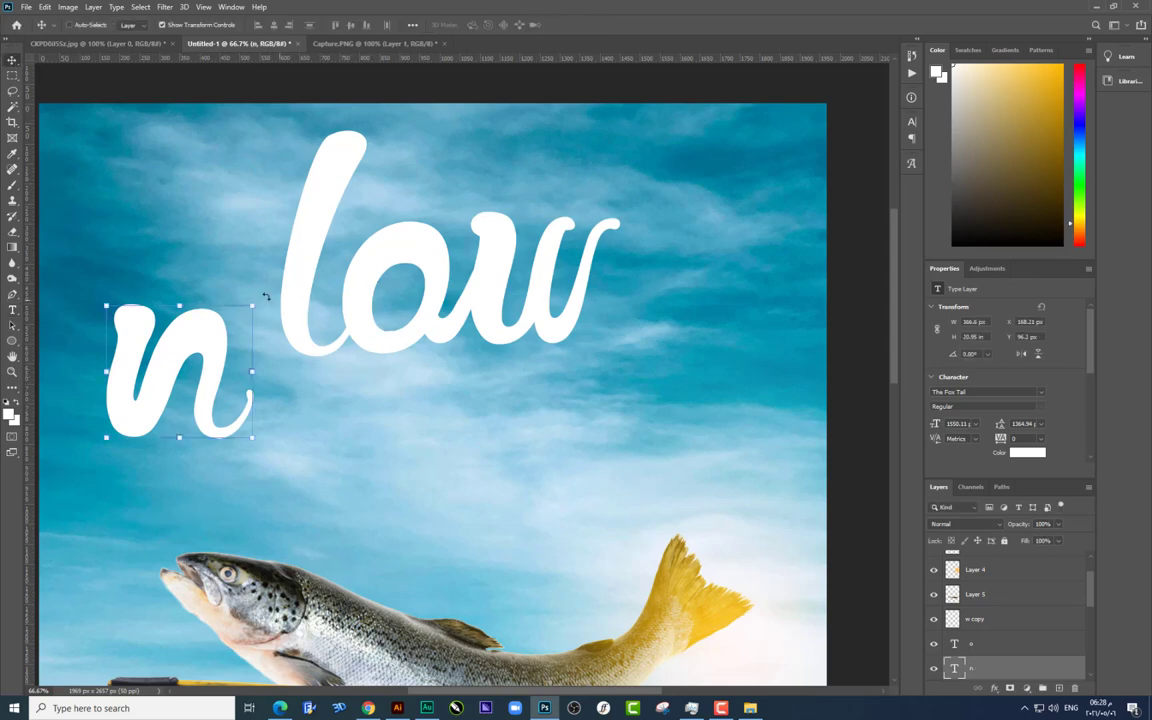
mouse_move(270, 230)
mouse_down()
mouse_move(45, 135)
mouse_move(40, 155)
mouse_up()
drag(386, 257, 438, 238)
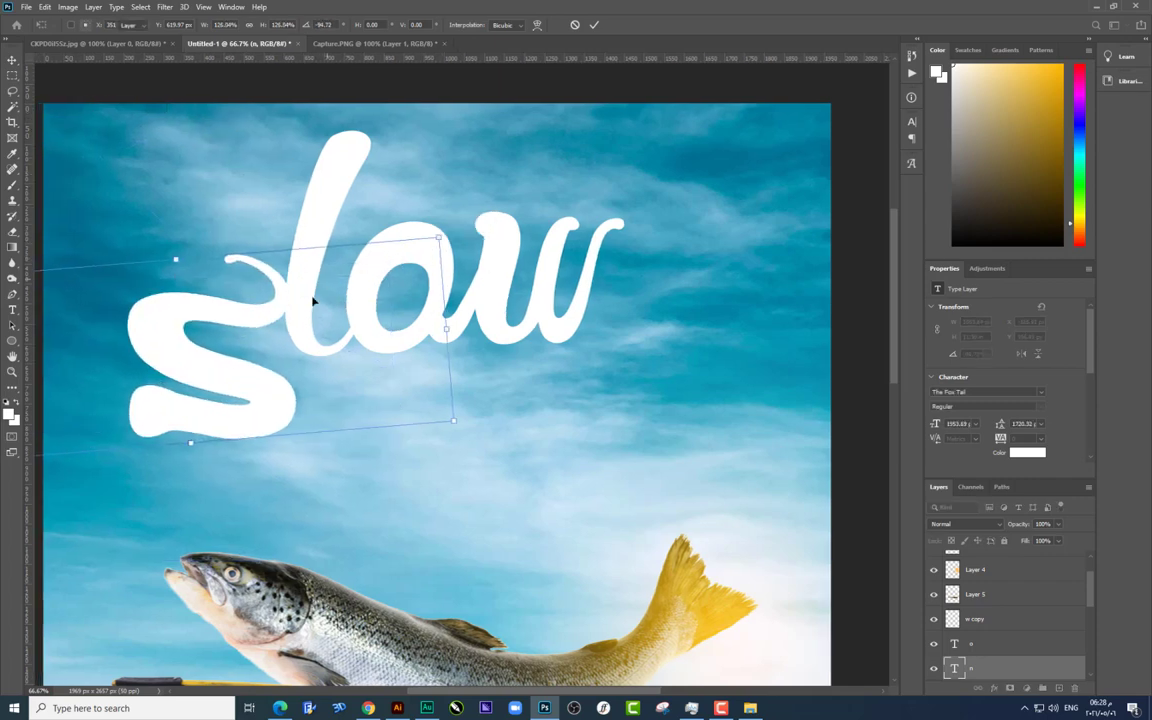
key(Return)
mouse_move(276, 329)
mouse_down()
mouse_move(252, 277)
mouse_move(496, 483)
mouse_up()
Step: Retype the copied letter through glyphs like e, z, c, x and t, settling on a long swash 's'
double_click(498, 487)
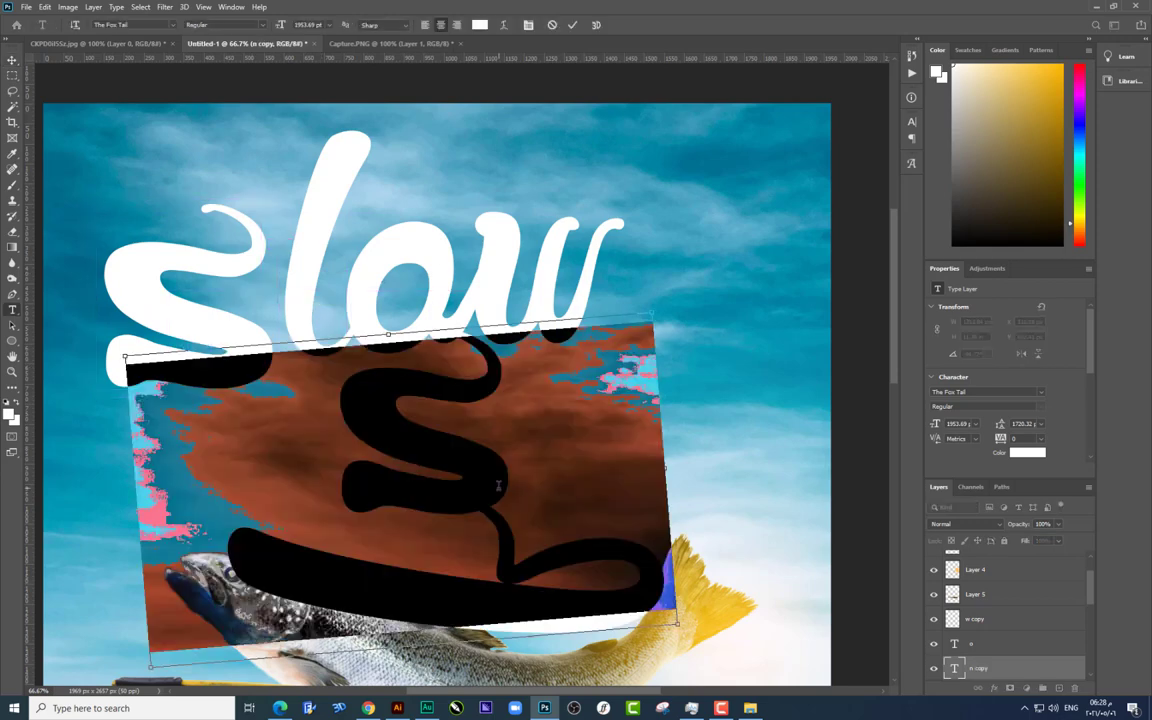
text(_)
key(BackSpace)
text(g)
key(BackSpace)
text(_)
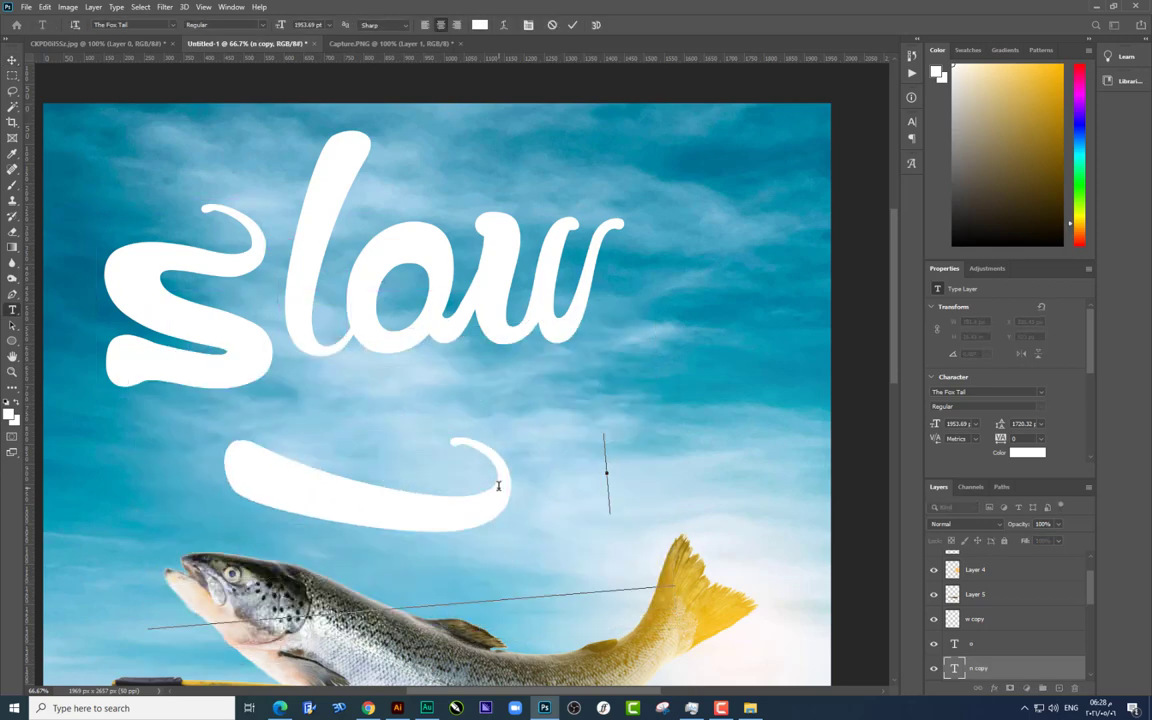
key(BackSpace)
text(s)
key(BackSpace)
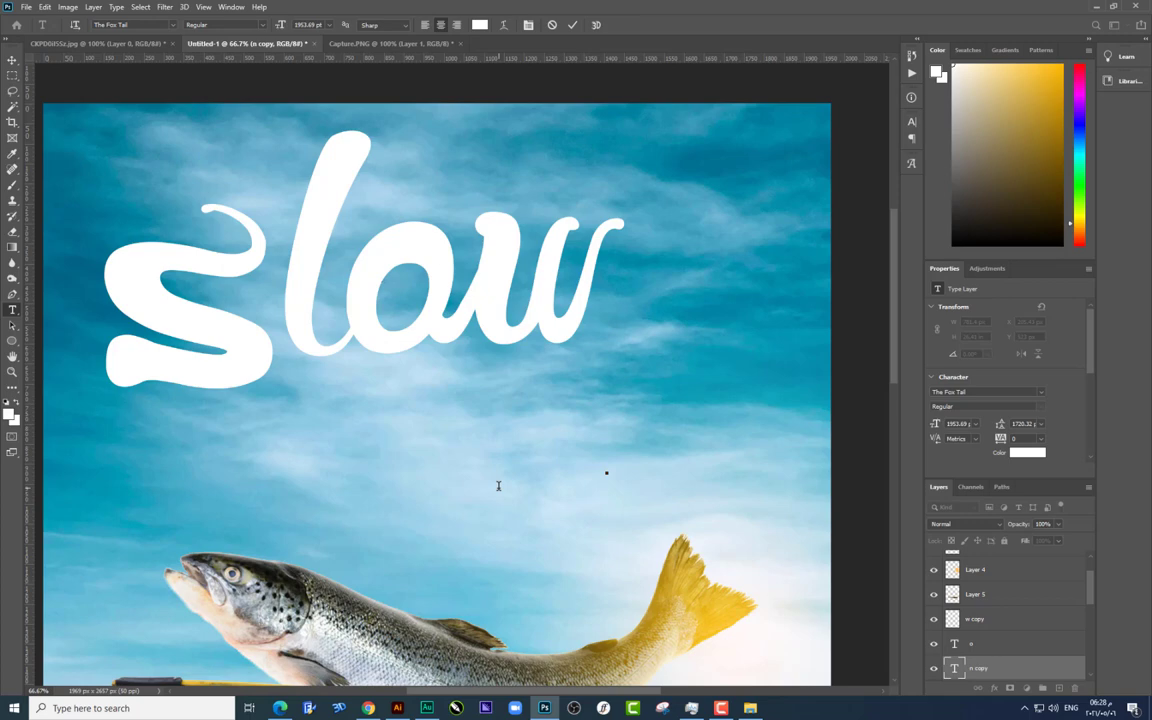
text(e)
key(BackSpace)
text(z)
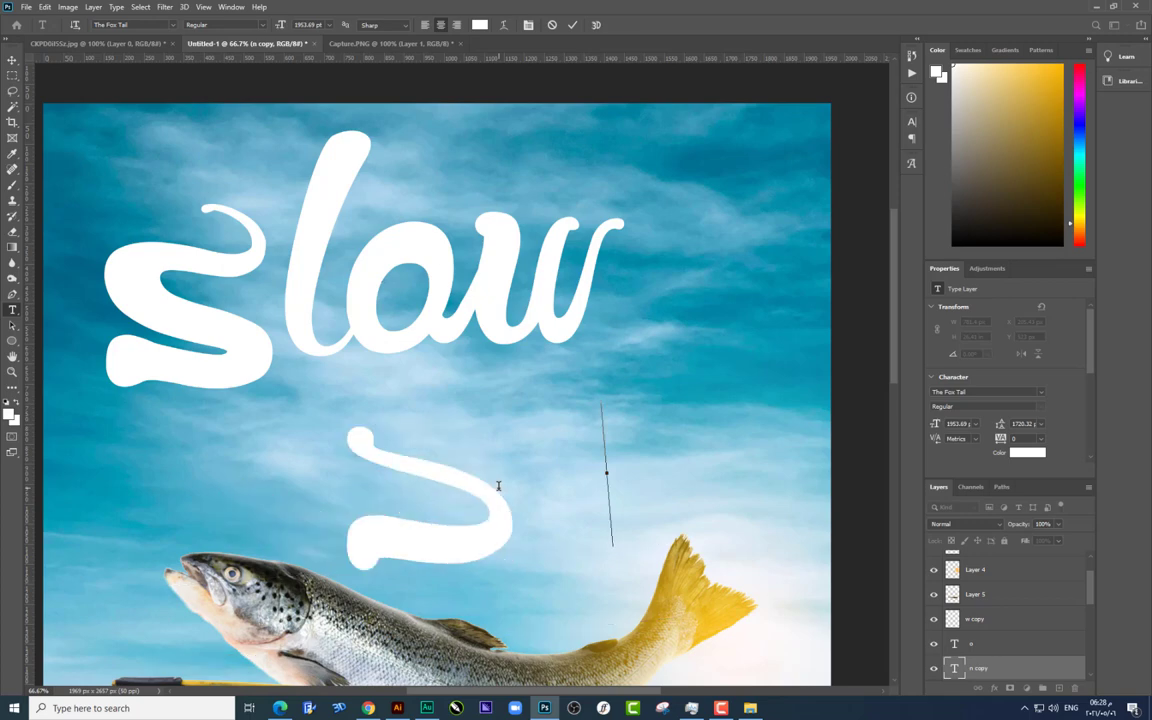
key(BackSpace)
text(c)
key(BackSpace)
text(x)
key(BackSpace)
text(z)
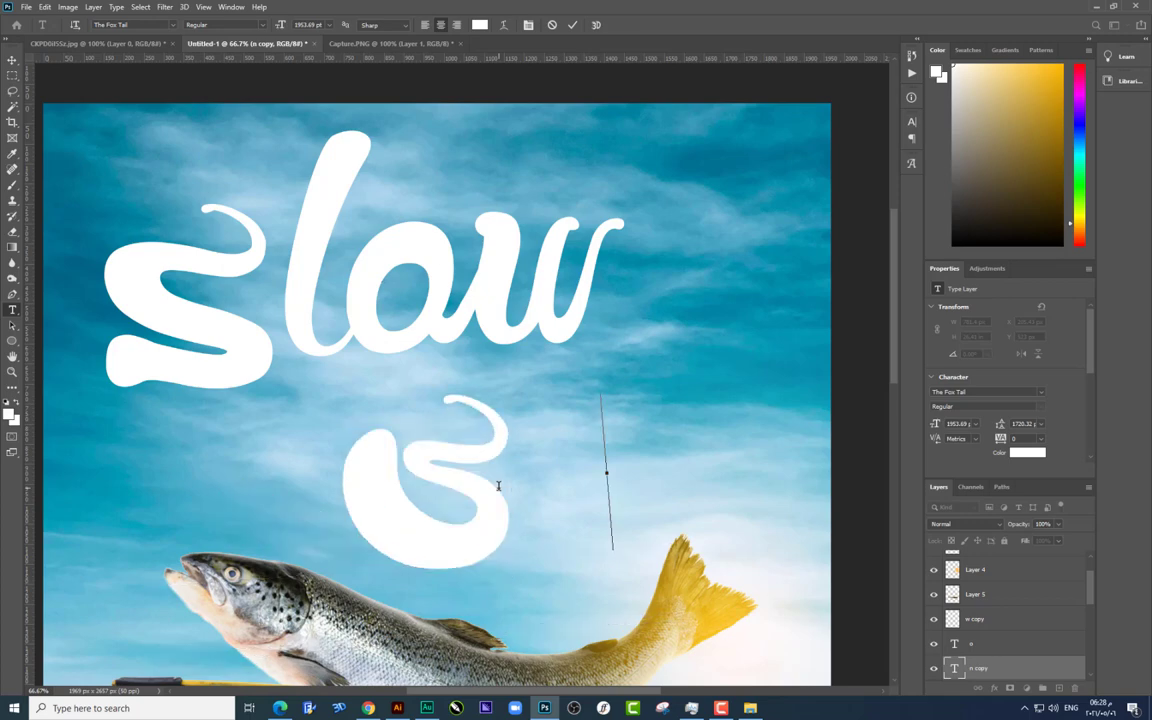
key(BackSpace)
text(x)
key(BackSpace)
text(z)
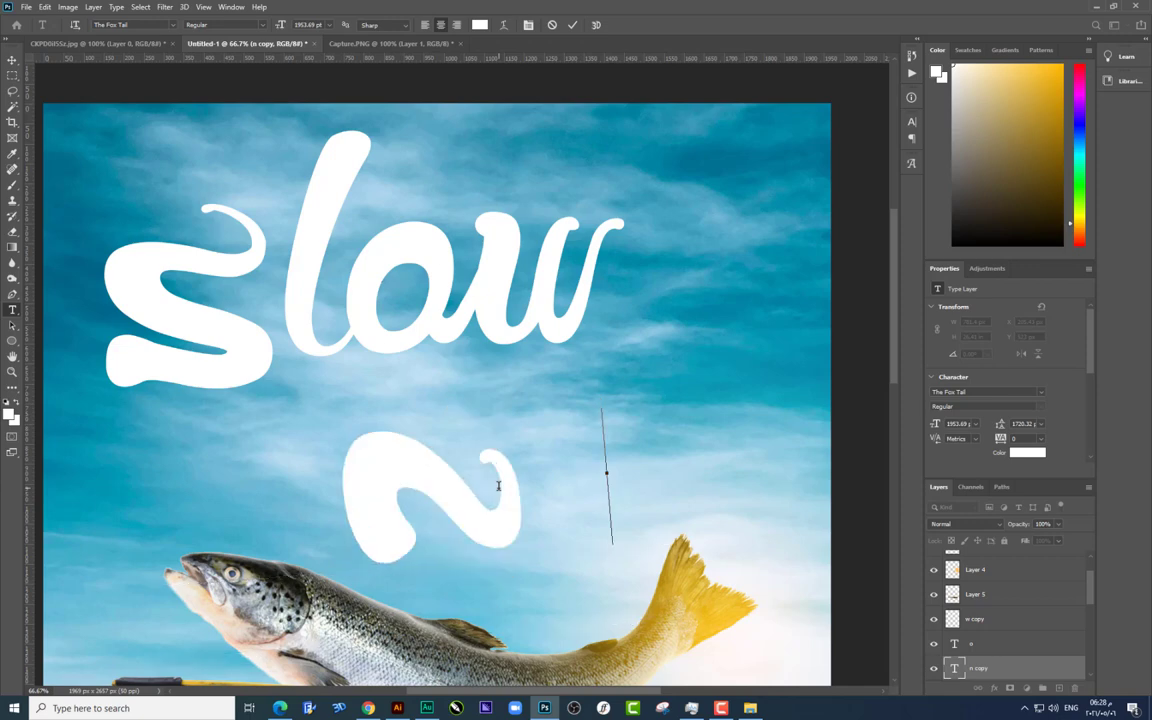
key(BackSpace)
text(s)
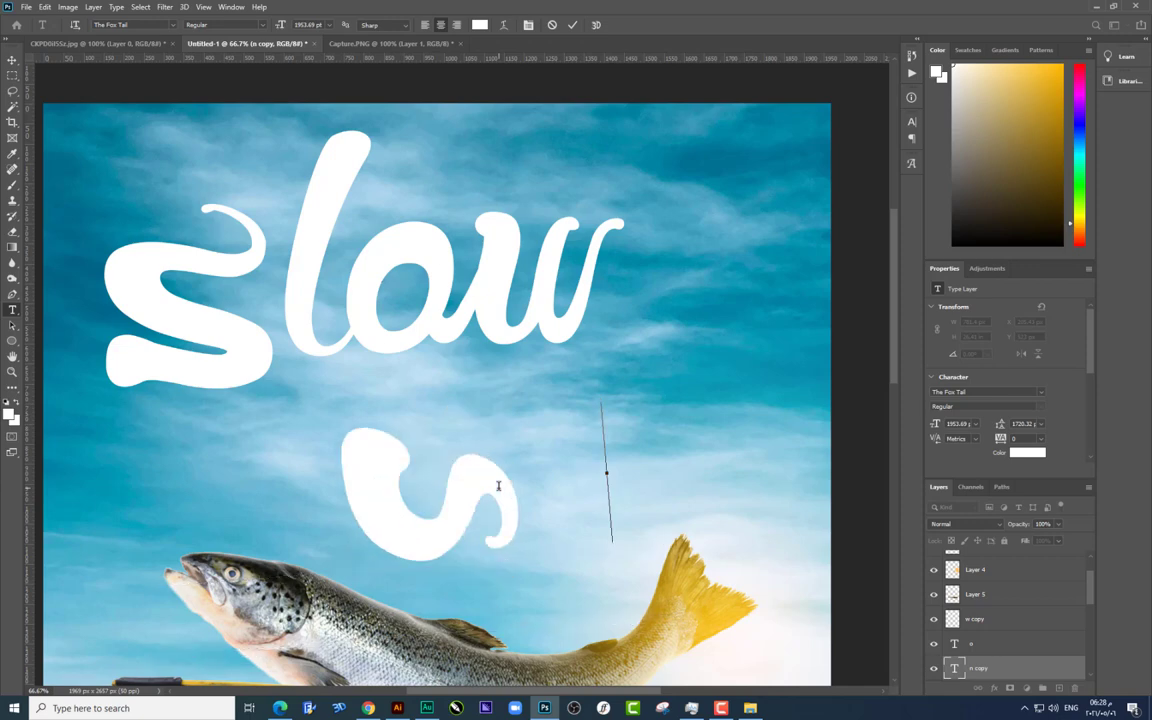
key(BackSpace)
text(z)
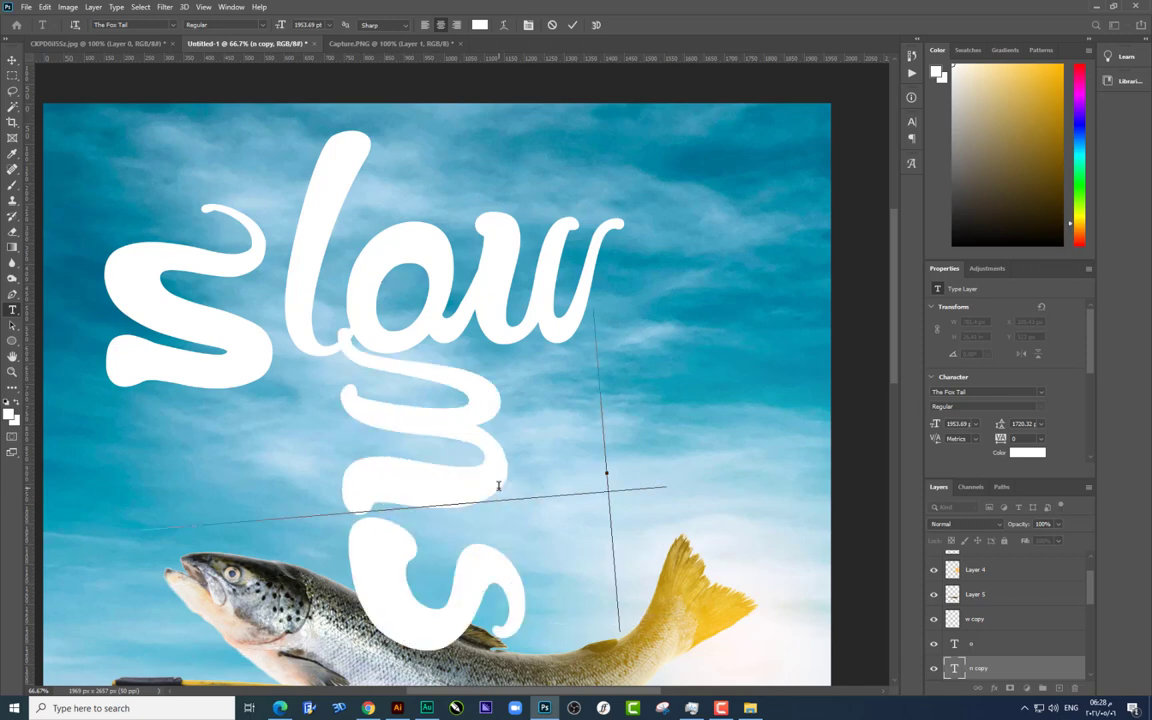
key(BackSpace)
text(s)
key(BackSpace)
text(z)
key(BackSpace)
text(e)
key(BackSpace)
text(s)
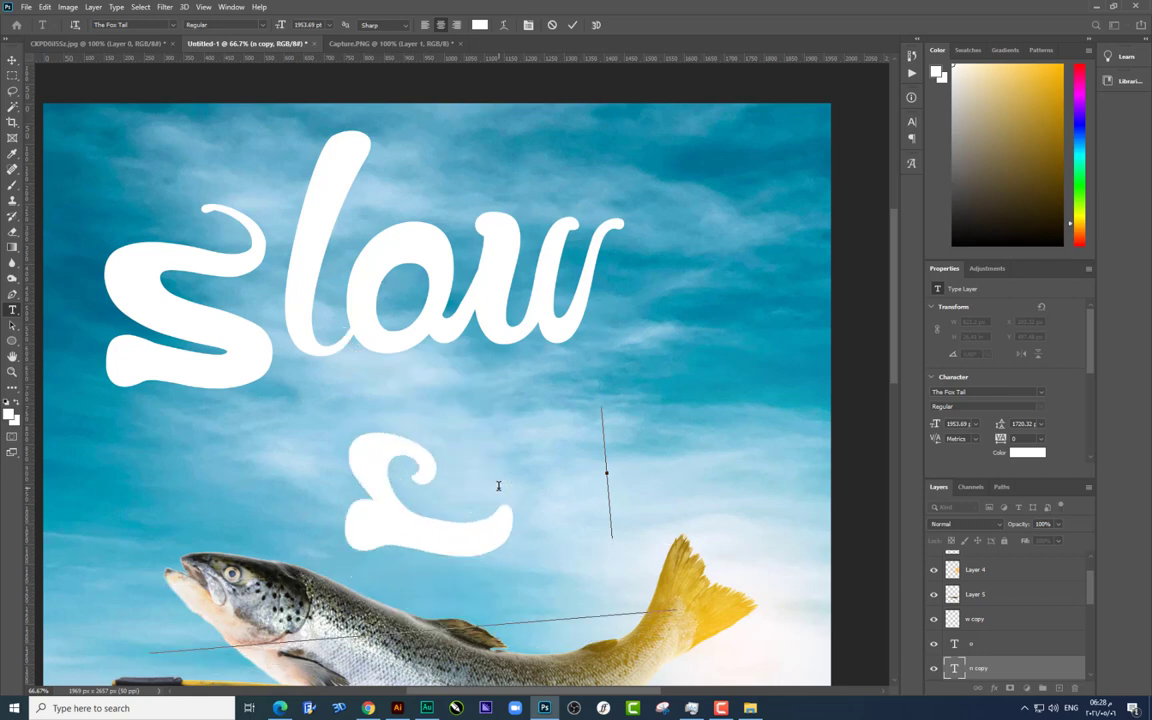
key(BackSpace)
text(t)
key(BackSpace)
text(z)
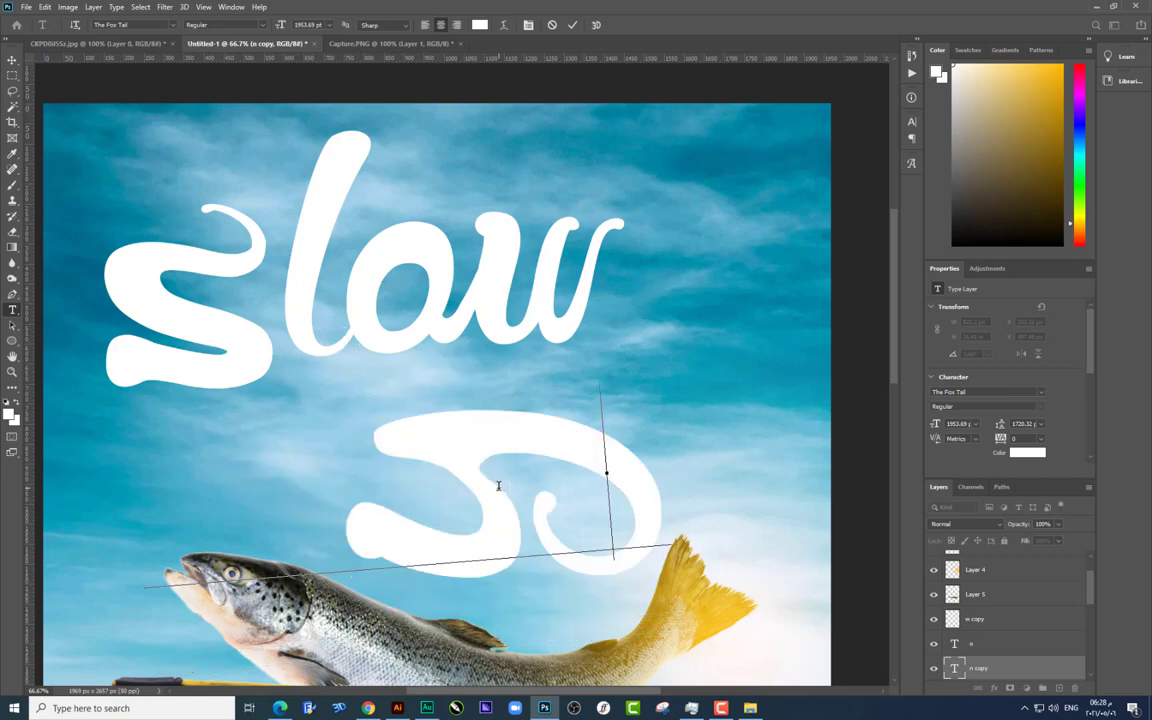
key(BackSpace)
text(s)
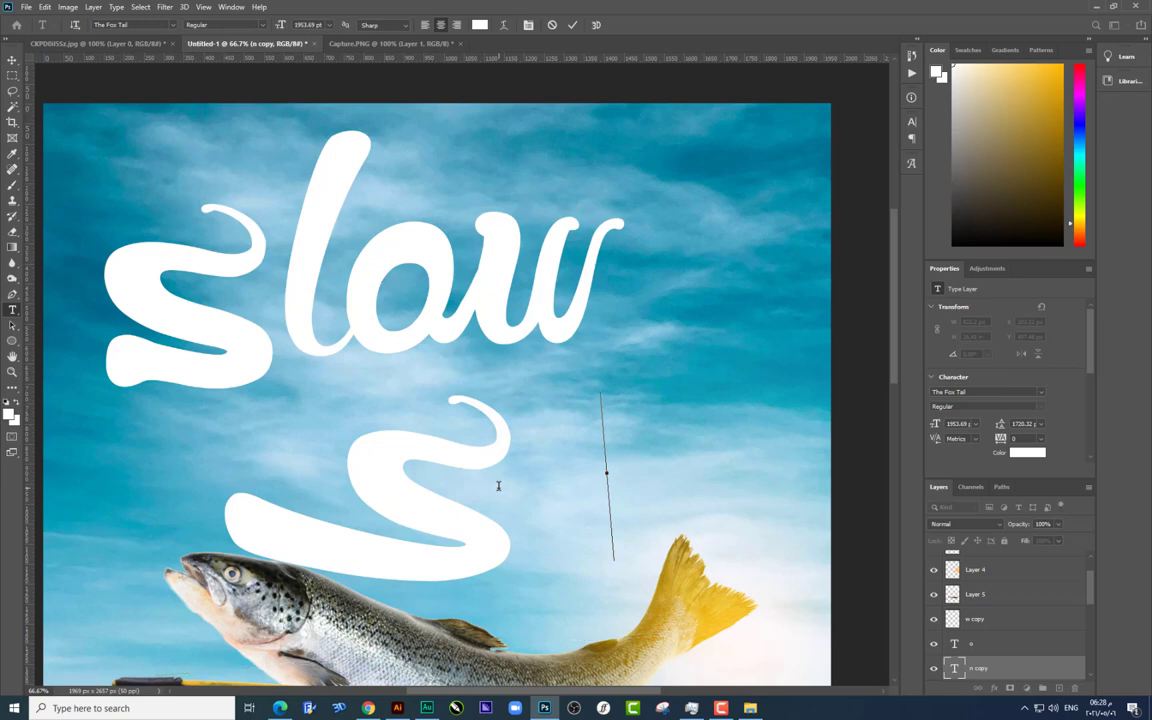
Step: Move the swash s up onto 'slow' and resize it with Free Transform
click(12, 60)
mouse_move(473, 442)
mouse_down()
mouse_move(458, 378)
mouse_move(244, 342)
mouse_move(255, 341)
mouse_up()
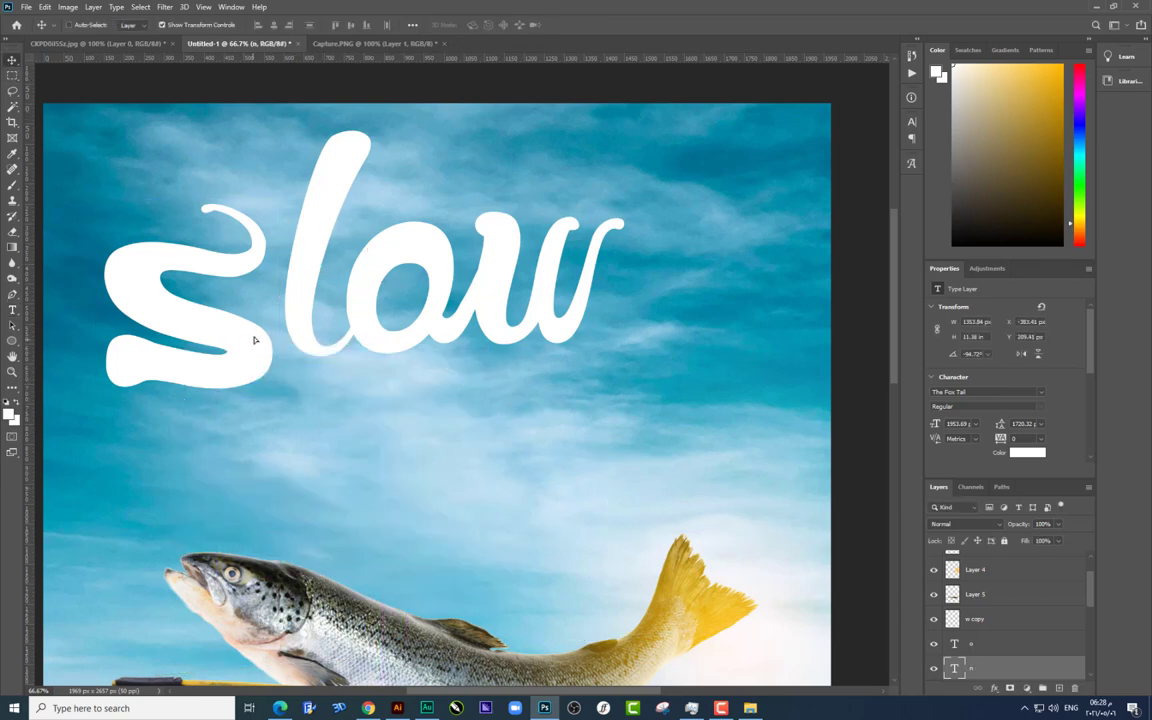
key(ctrl+t)
mouse_move(188, 149)
mouse_down()
mouse_move(258, 167)
mouse_move(334, 231)
mouse_up()
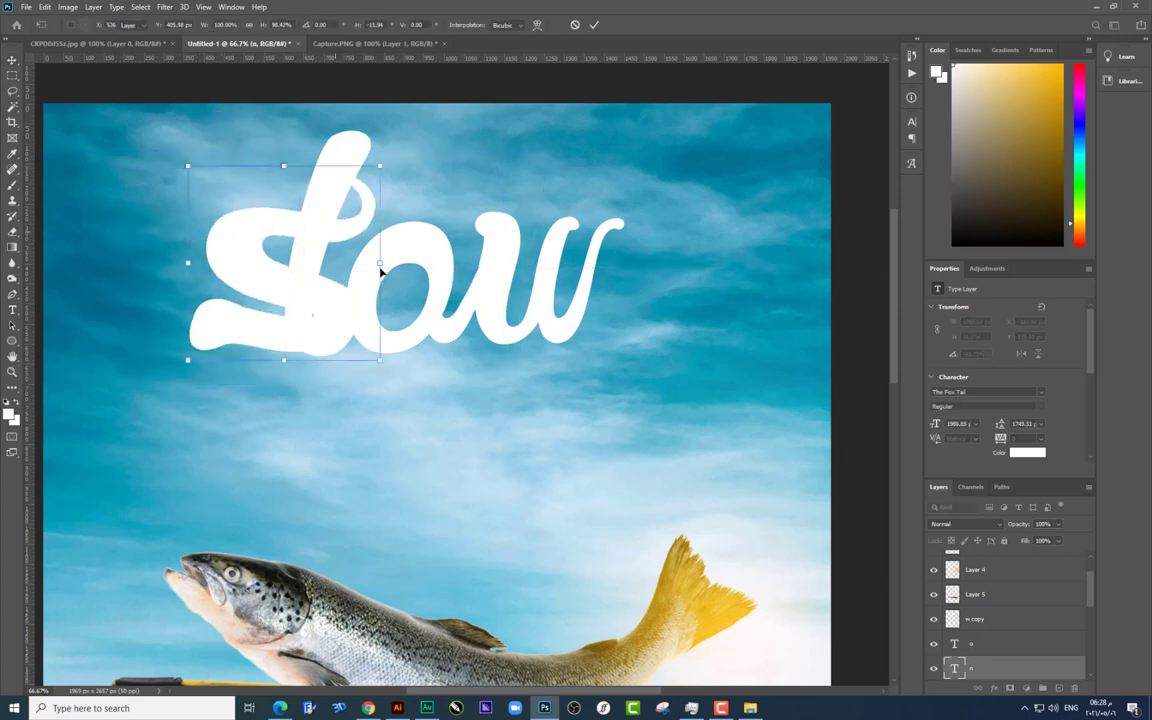
mouse_move(380, 270)
mouse_down()
mouse_move(309, 231)
mouse_move(334, 247)
mouse_up()
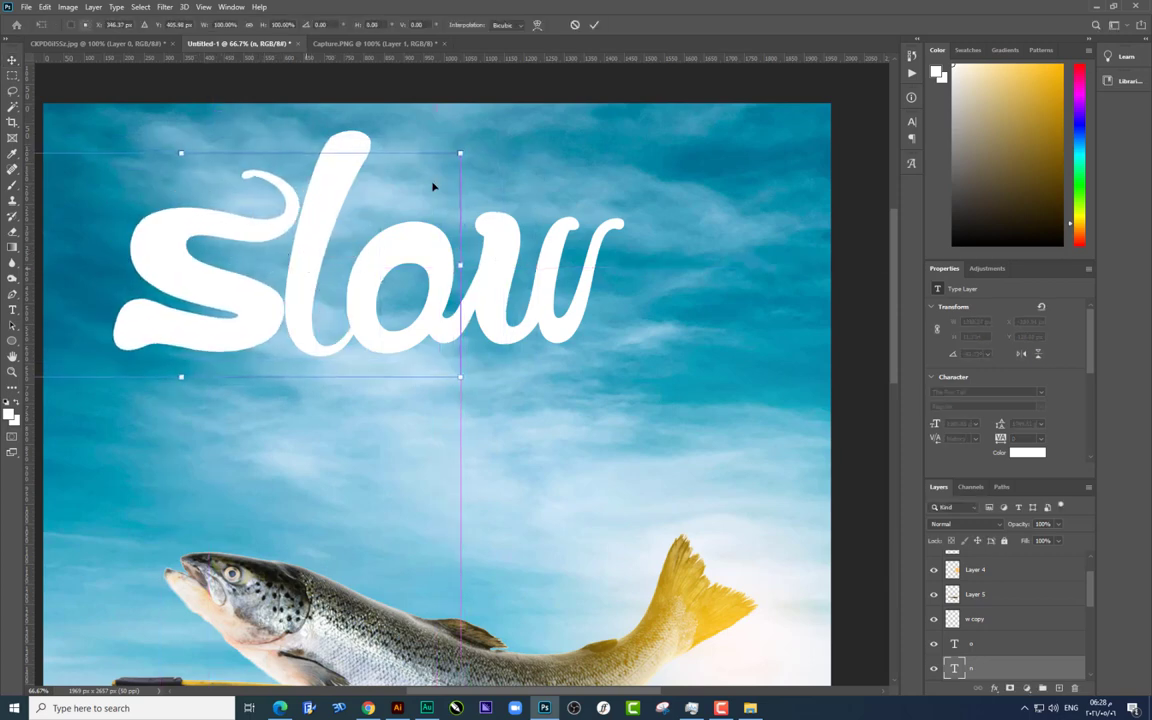
mouse_move(433, 186)
mouse_down()
mouse_move(450, 163)
mouse_move(301, 237)
mouse_up()
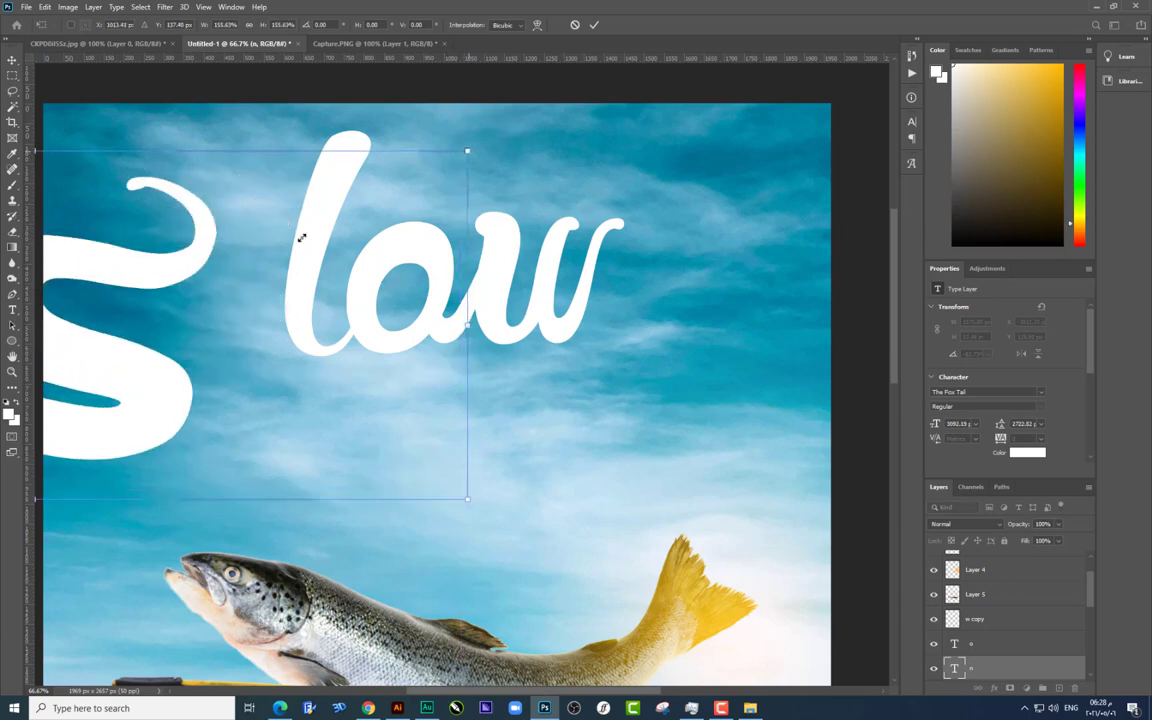
key(Return)
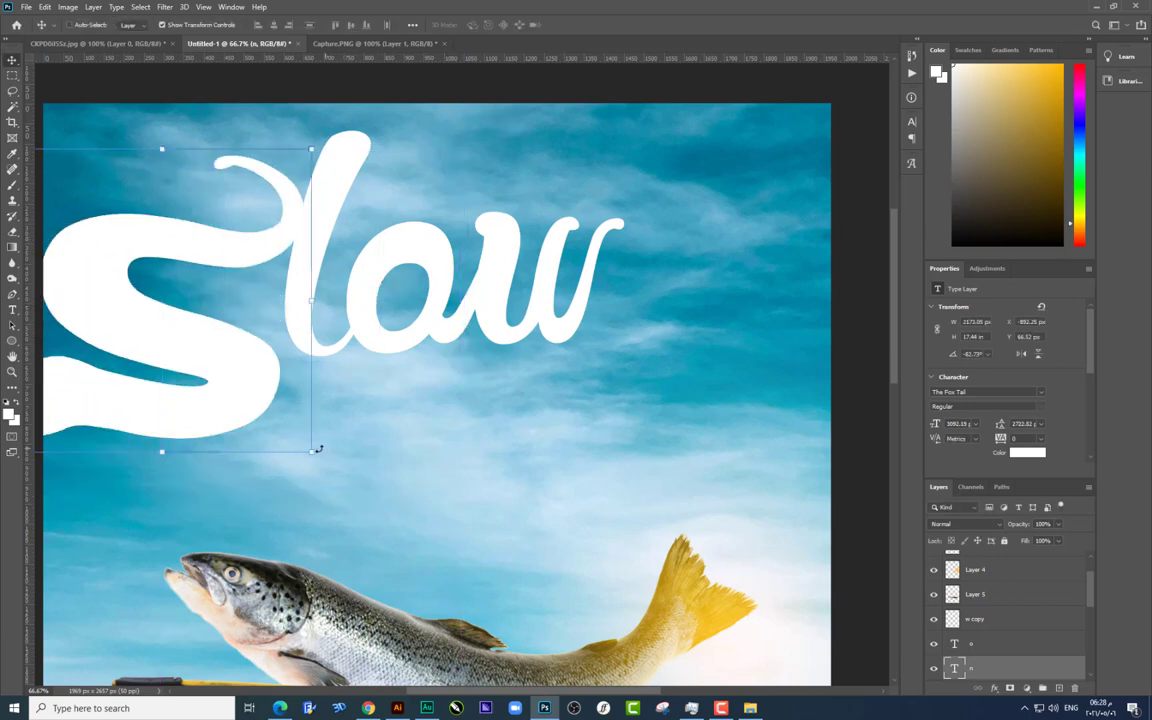
Step: Shrink the S further to about 1438 px wide and set it snug against the l
mouse_move(314, 450)
mouse_down()
mouse_move(563, 493)
mouse_move(278, 424)
mouse_up()
mouse_move(211, 344)
mouse_down()
mouse_move(269, 296)
mouse_move(250, 296)
mouse_up()
key(Return)
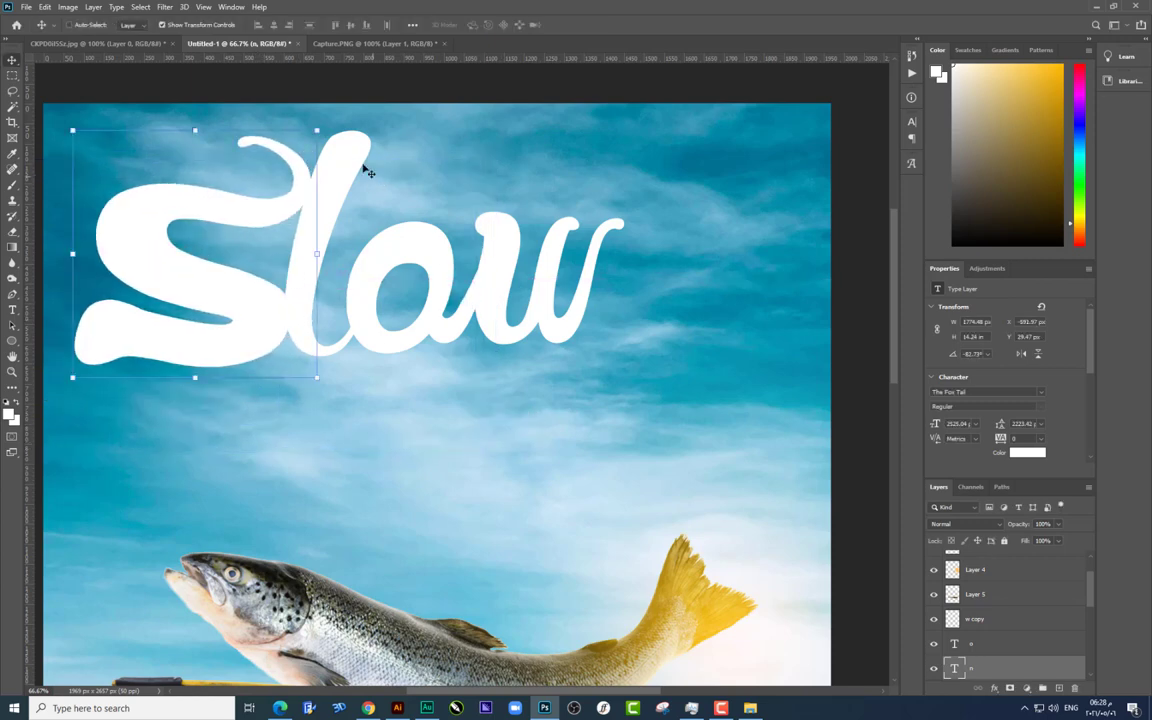
key(ctrl+t)
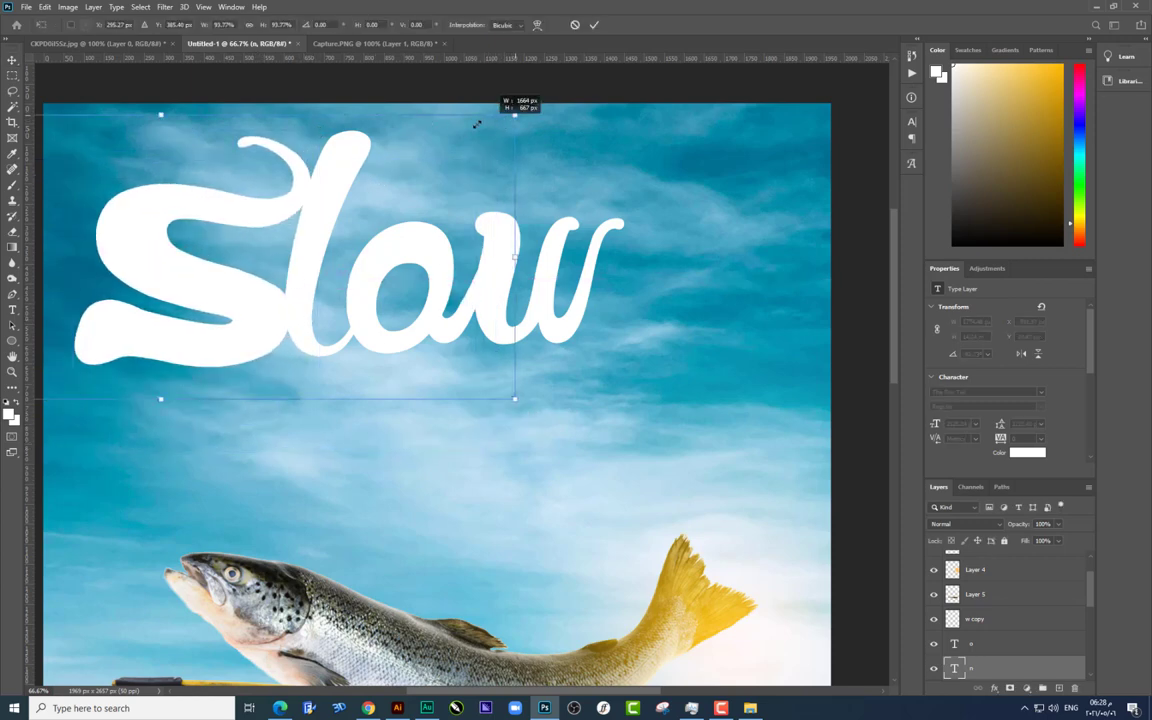
drag(513, 114, 448, 141)
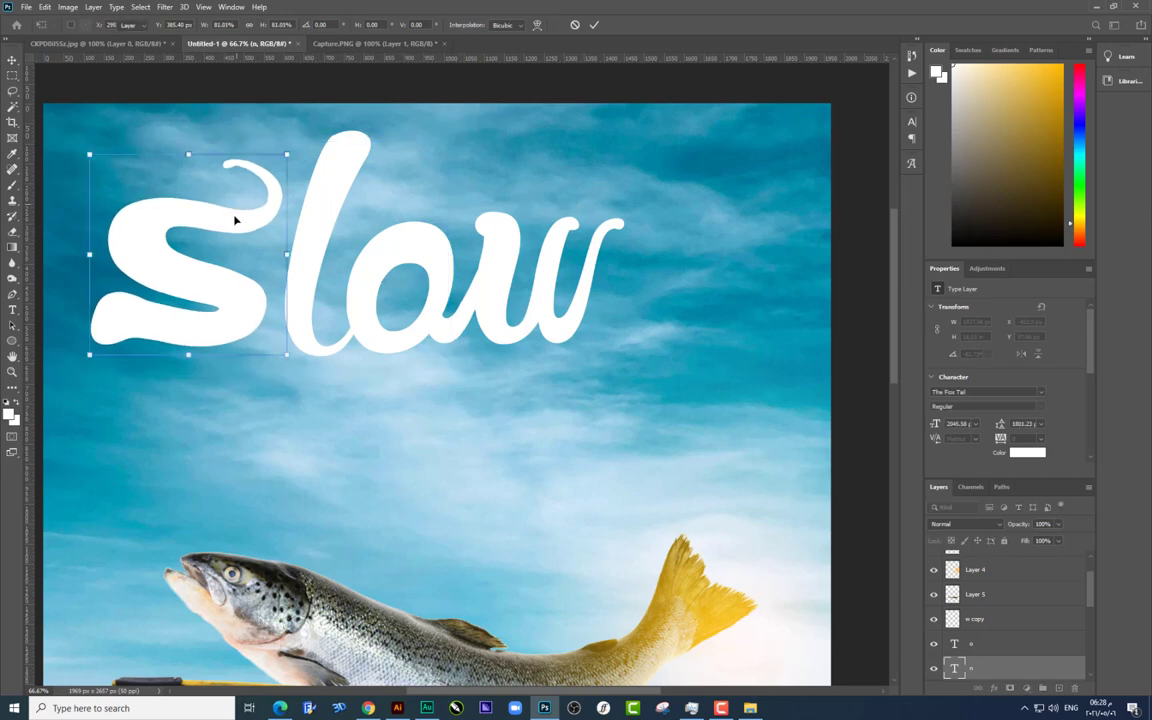
key(Return)
drag(232, 222, 252, 212)
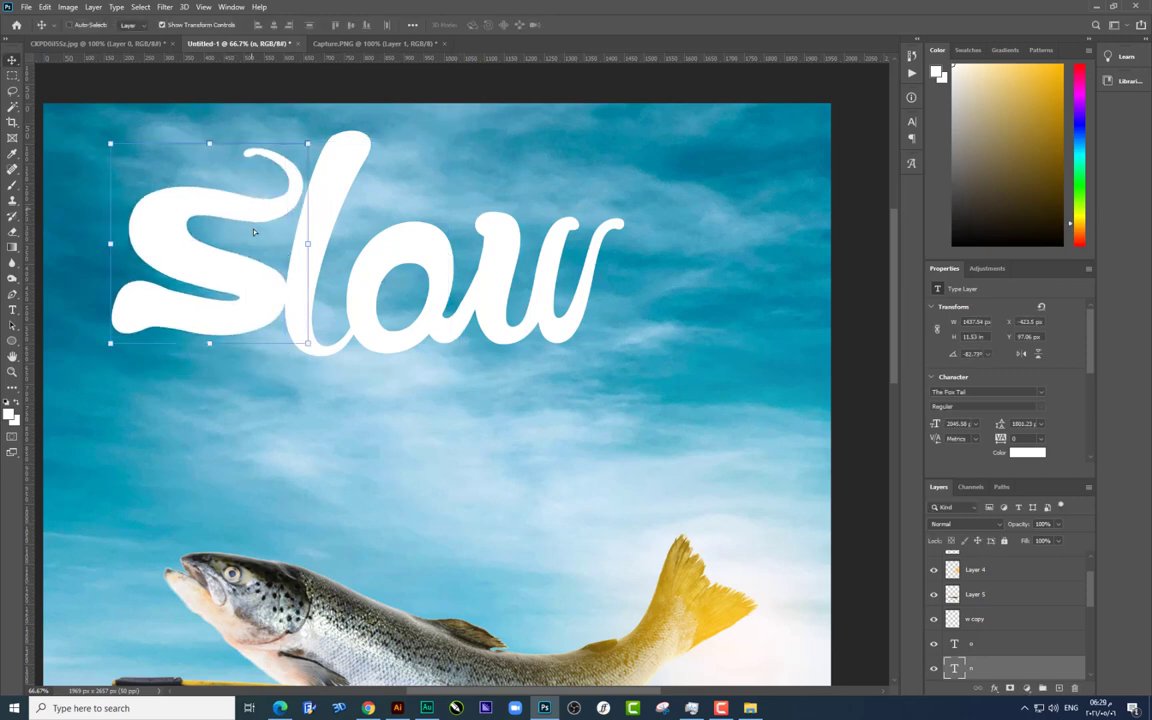
Step: Duplicate the S and cycle its glyph through S, s, e and z until a long swash stroke appears
alt+drag(230, 287, 590, 437)
double_click(590, 437)
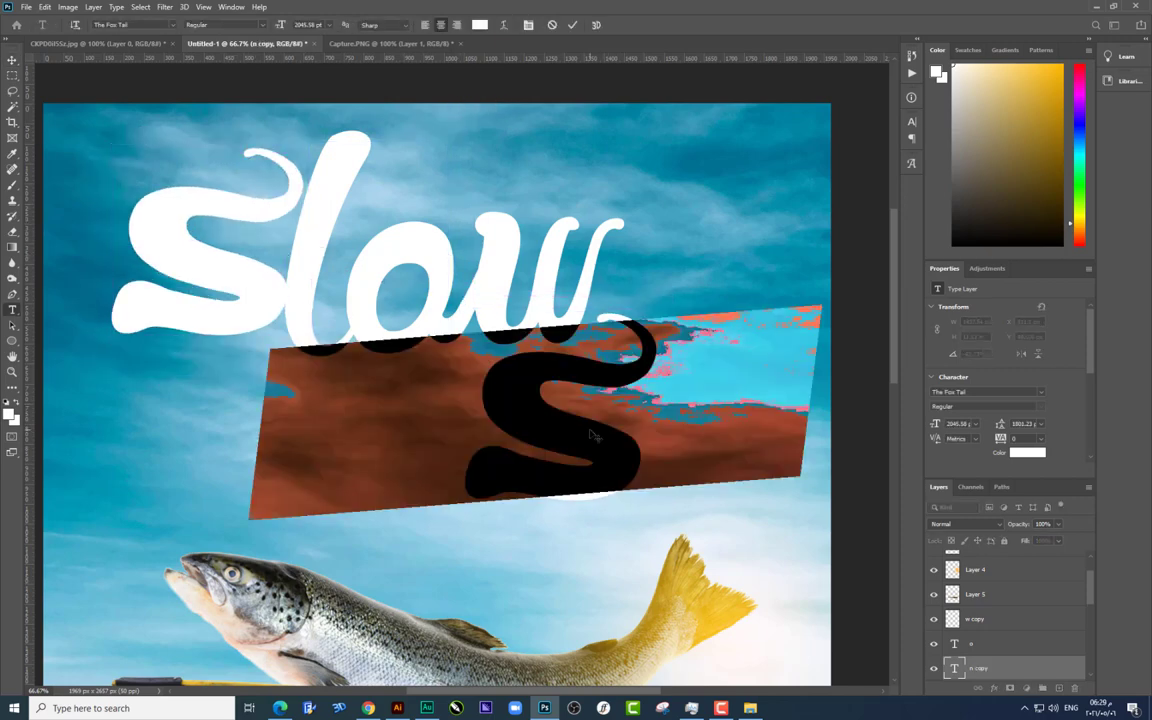
text(S)
key(BackSpace)
text(s)
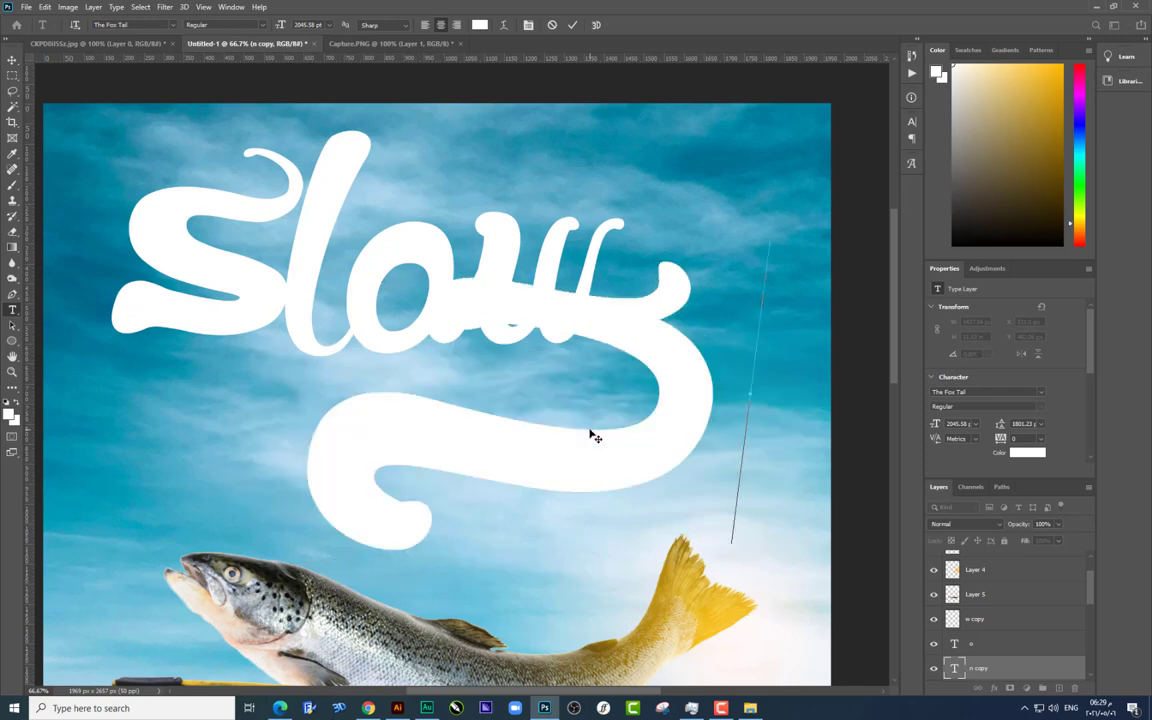
key(BackSpace)
text(e)
key(BackSpace)
text(e)
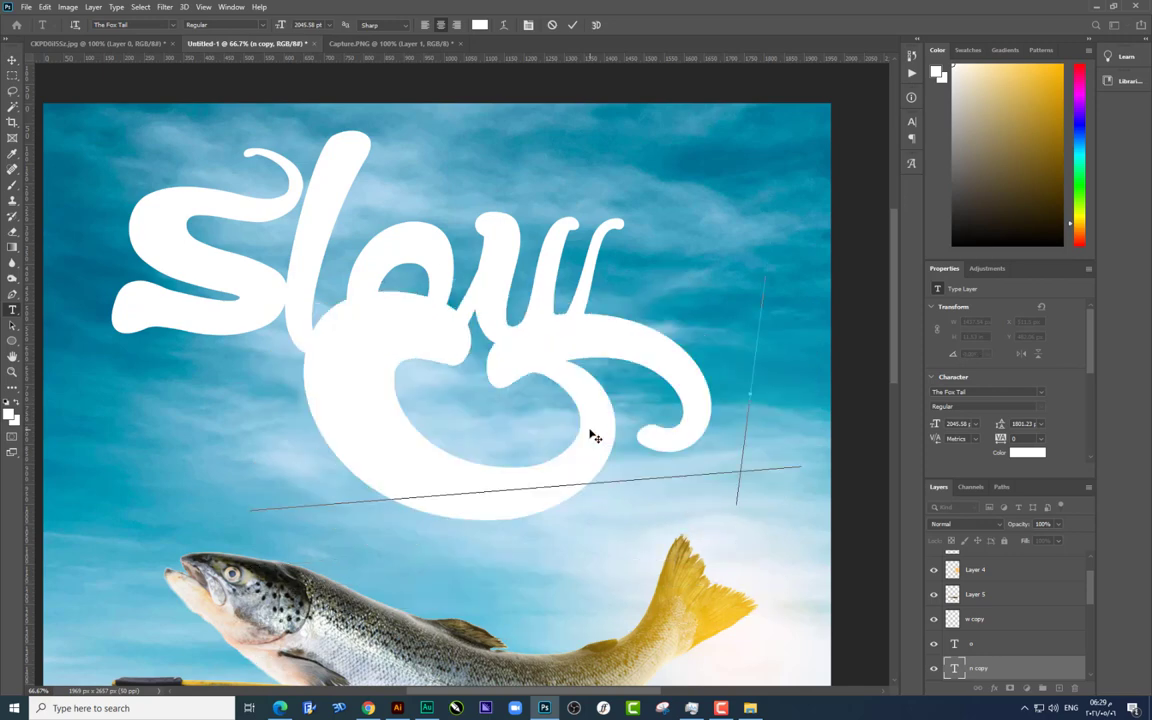
key(BackSpace)
text(s)
key(BackSpace)
text(z)
text(_)
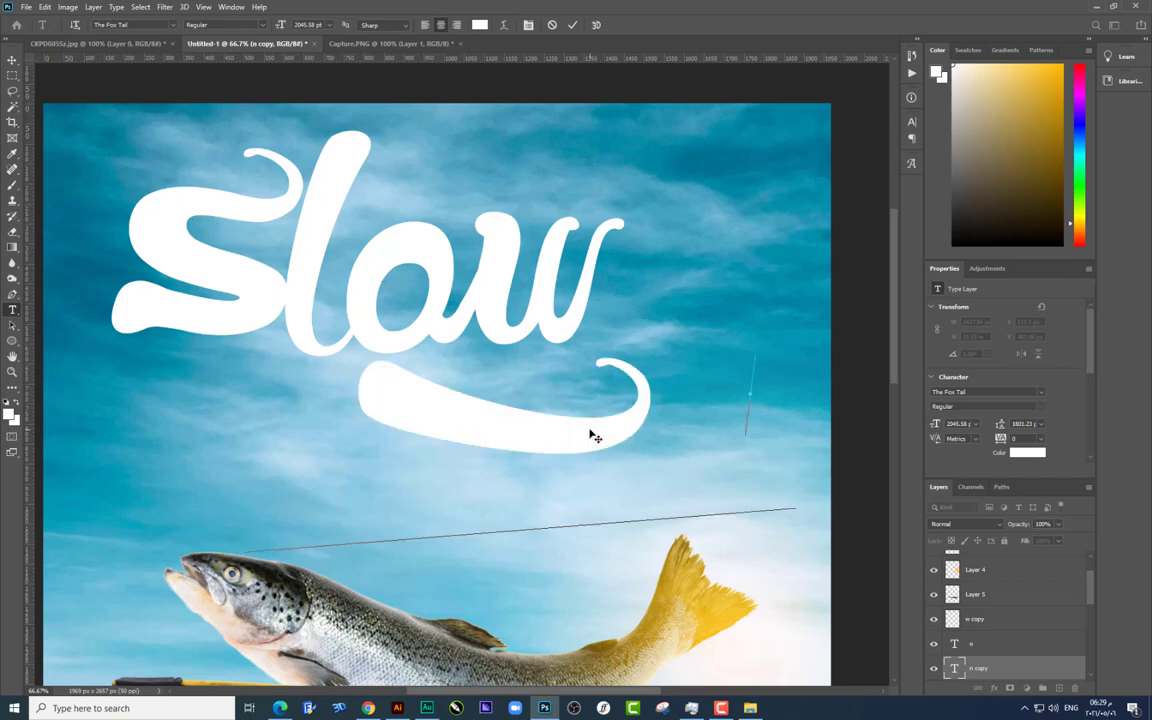
key(ctrl+Return)
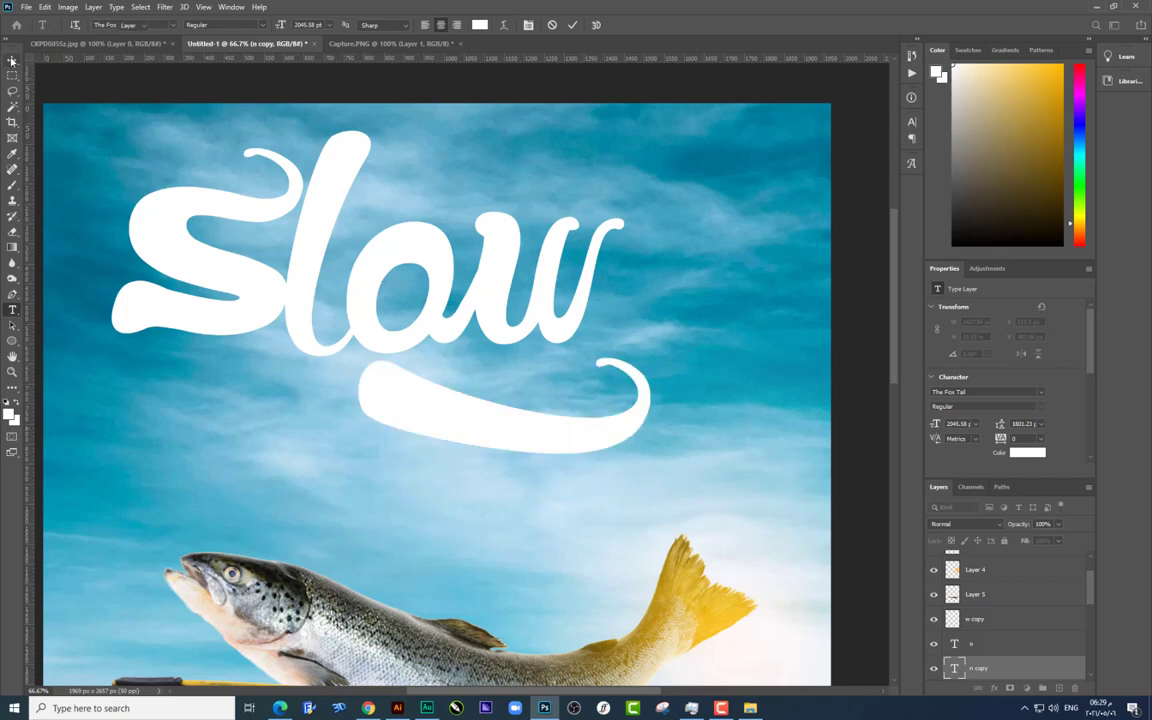
key(ctrl+t)
Step: Rotate the swoosh 90° clockwise, scale it to about 72%, and stand it after the w
right_click(462, 382)
click(522, 567)
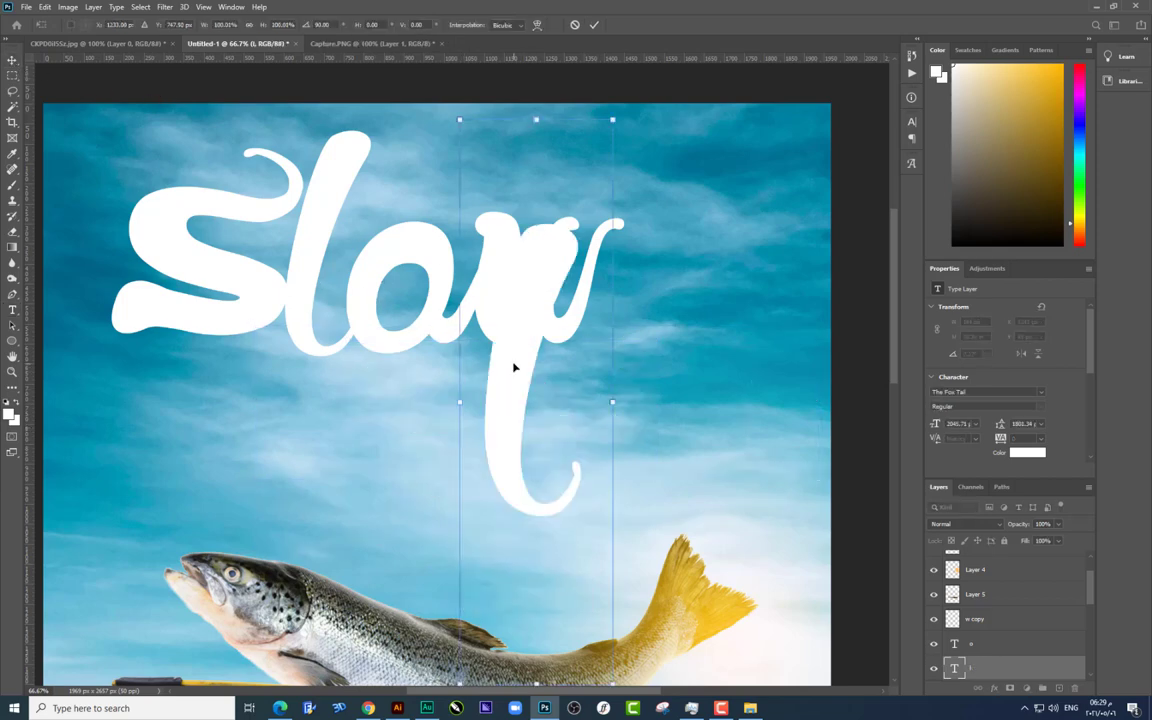
drag(514, 365, 648, 257)
drag(731, 117, 745, 492)
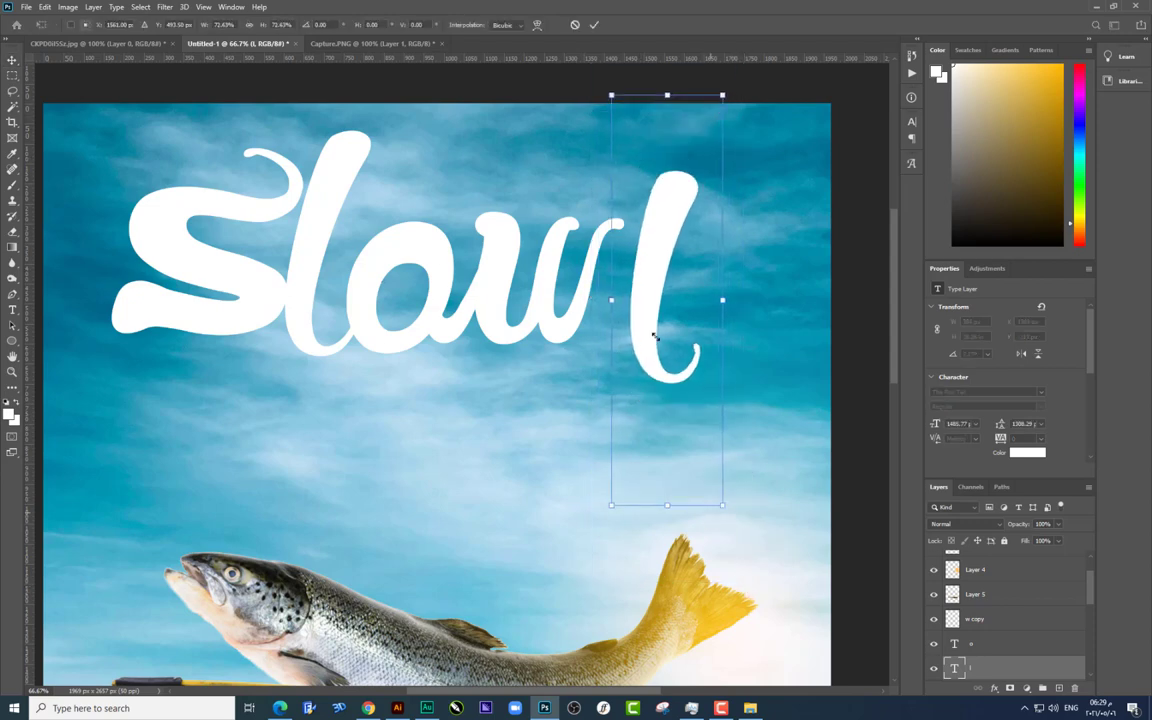
drag(743, 588, 712, 388)
key(Return)
drag(648, 311, 632, 293)
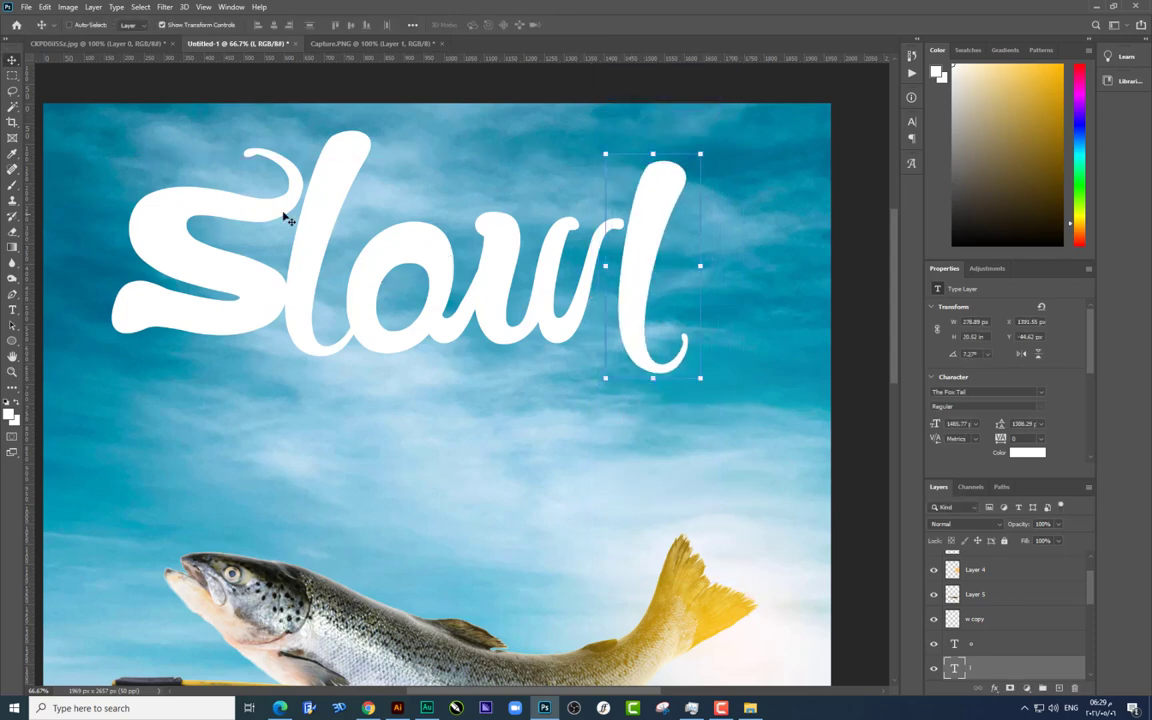
Step: Add a shrunken copy of the S, rotated 180°, as a curl atop the stroke
drag(287, 218, 485, 465)
key(ctrl+t)
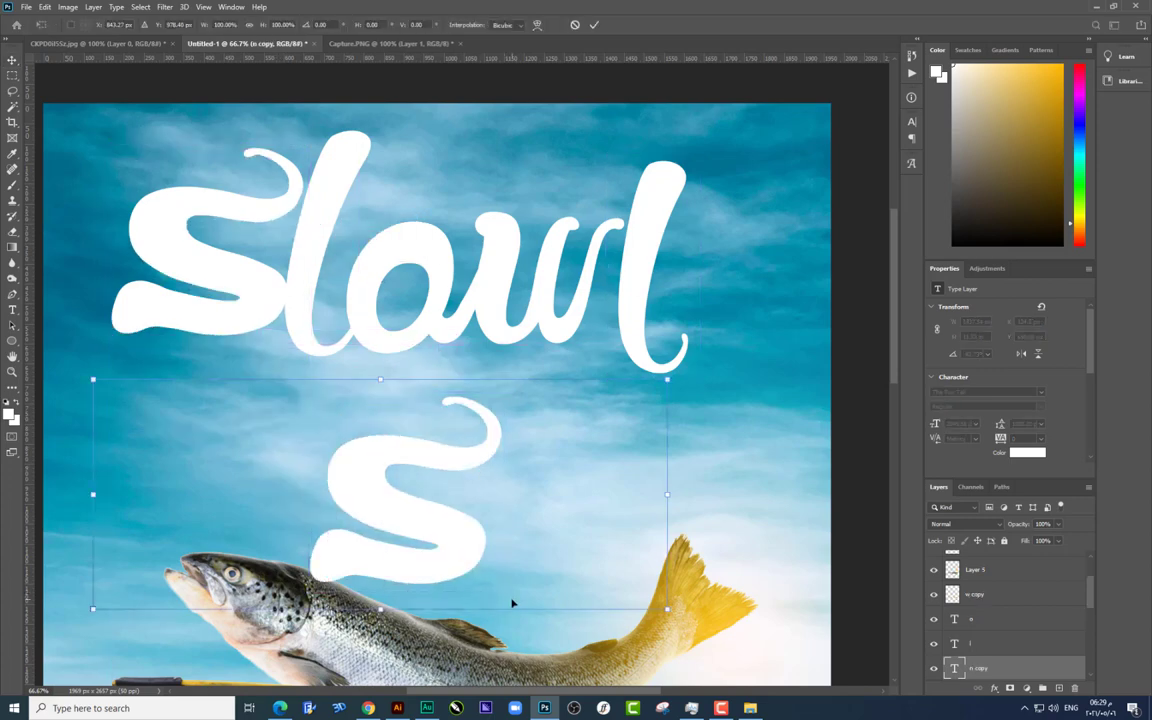
mouse_move(614, 571)
mouse_down()
mouse_move(205, 425)
mouse_move(685, 133)
mouse_up()
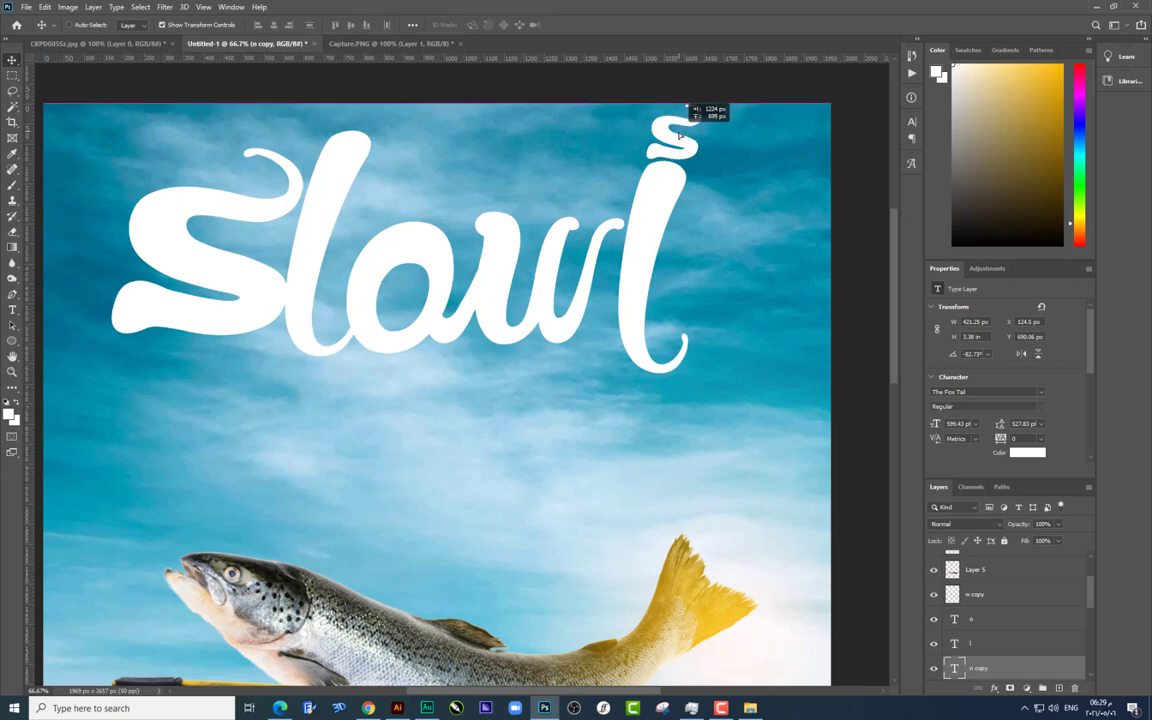
key(ctrl+t)
right_click(695, 168)
click(695, 168)
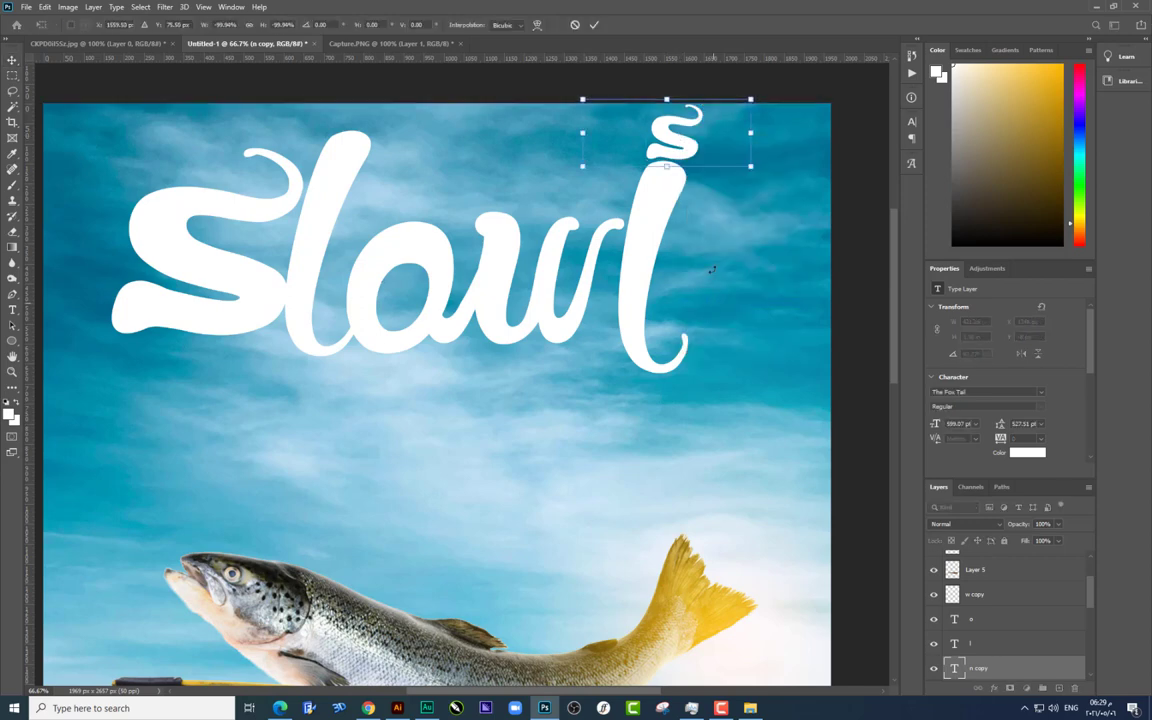
mouse_move(693, 127)
mouse_down()
mouse_move(700, 120)
mouse_move(678, 140)
mouse_up()
key(Return)
Step: Scale the tall stroke and its curl together slightly, then pick a layer from the canvas list
ctrl+shift+click(668, 179)
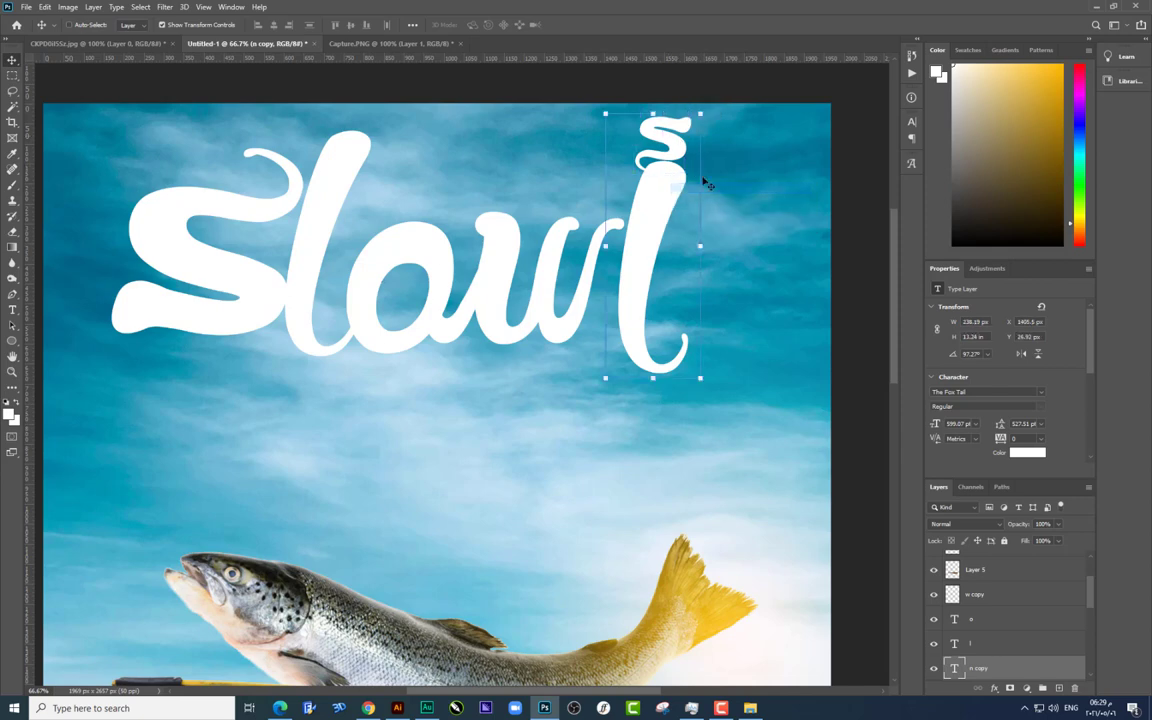
drag(699, 375, 680, 346)
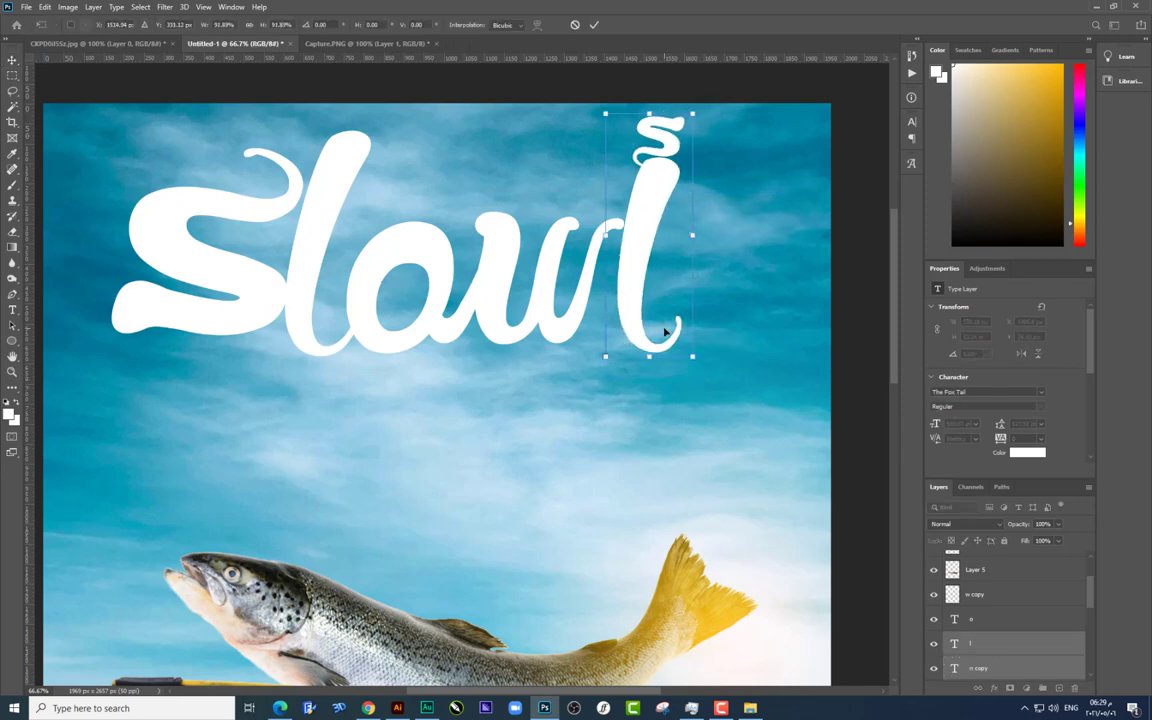
right_click(555, 287)
click(590, 293)
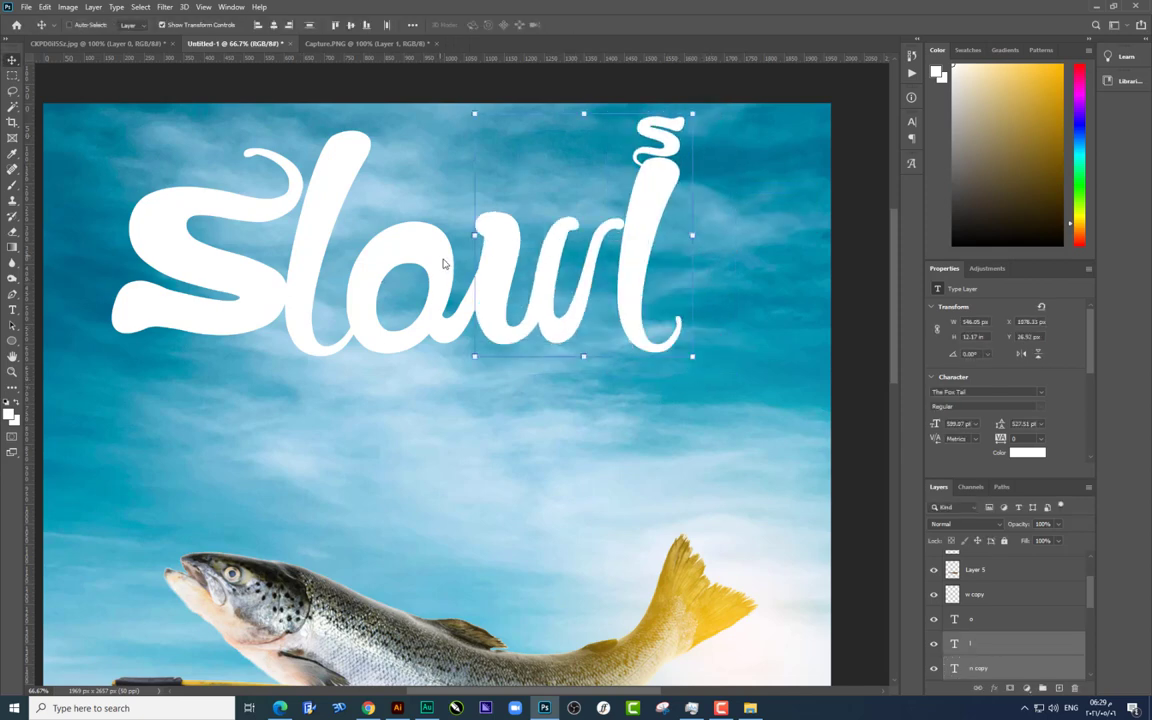
Step: Delete the leading S and Alt-drag a copy of the l stroke to the word's start
right_click(300, 206)
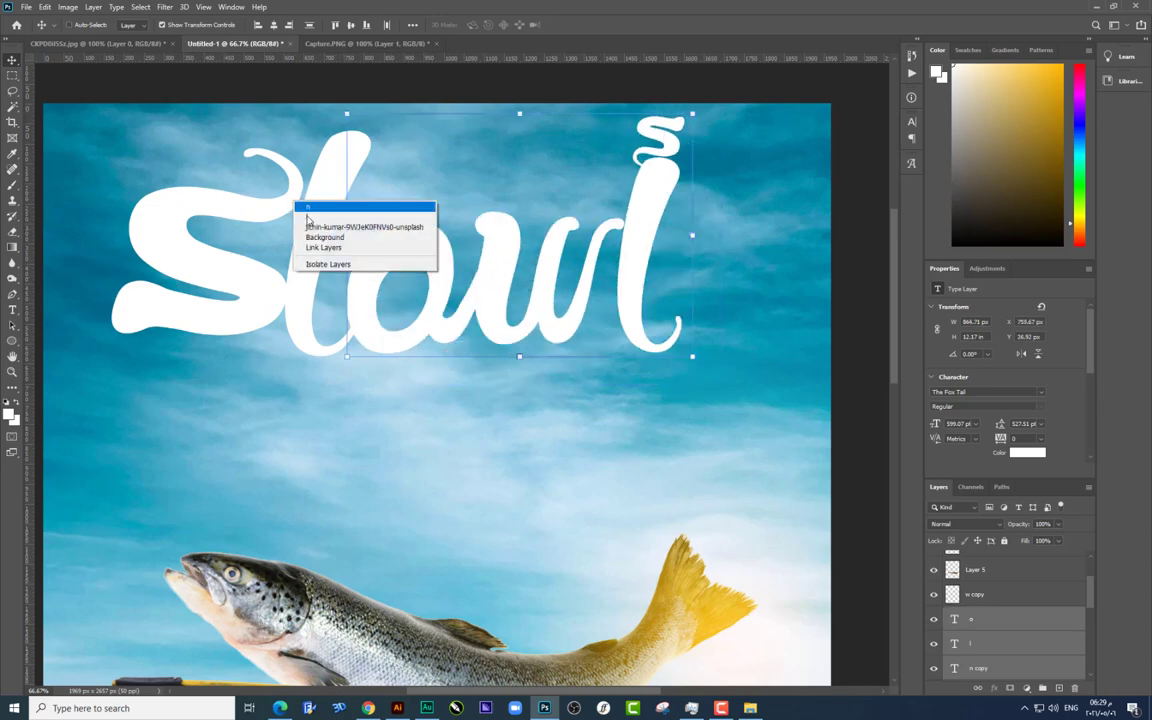
click(298, 207)
key(Delete)
right_click(350, 185)
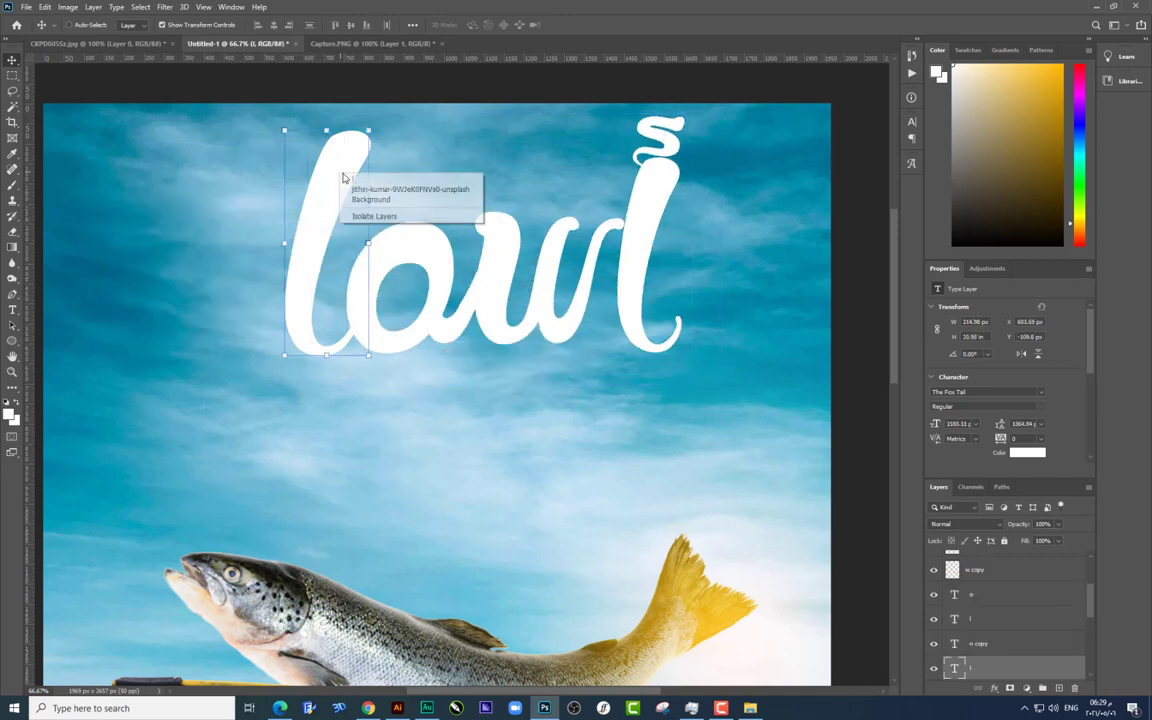
click(365, 188)
drag(370, 185, 262, 180)
Step: Rotate the l copy 180°, place it beside the o, and rasterize its type layer
key(ctrl+t)
right_click(260, 180)
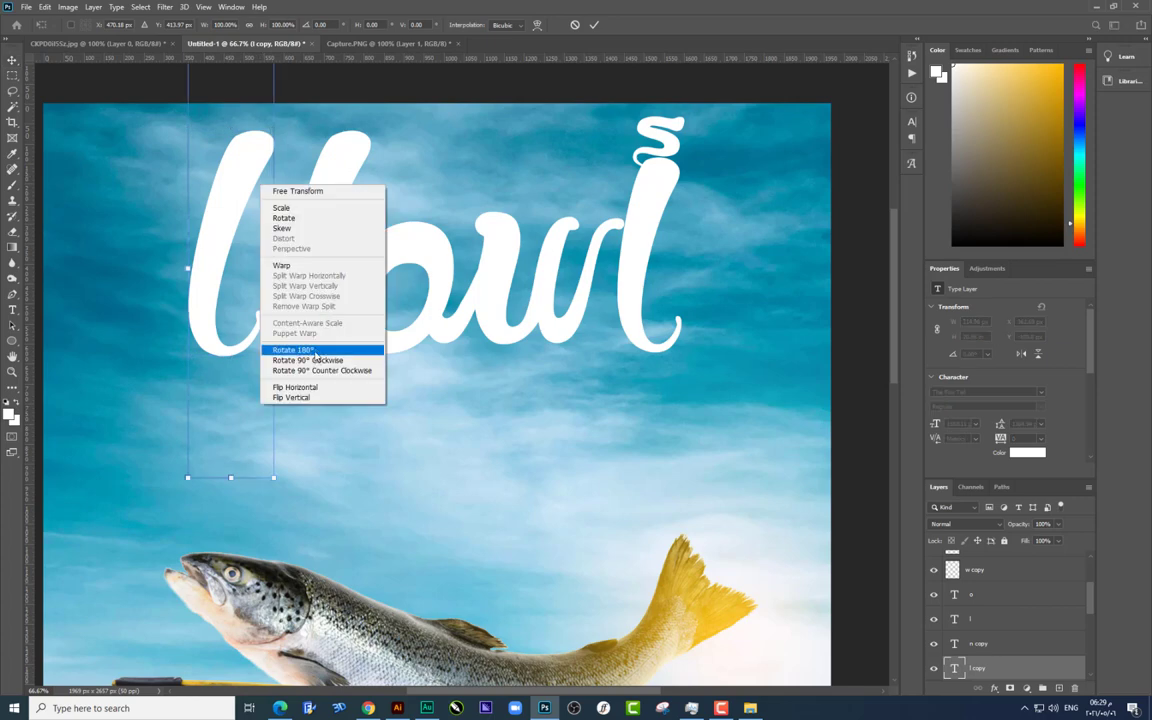
click(293, 350)
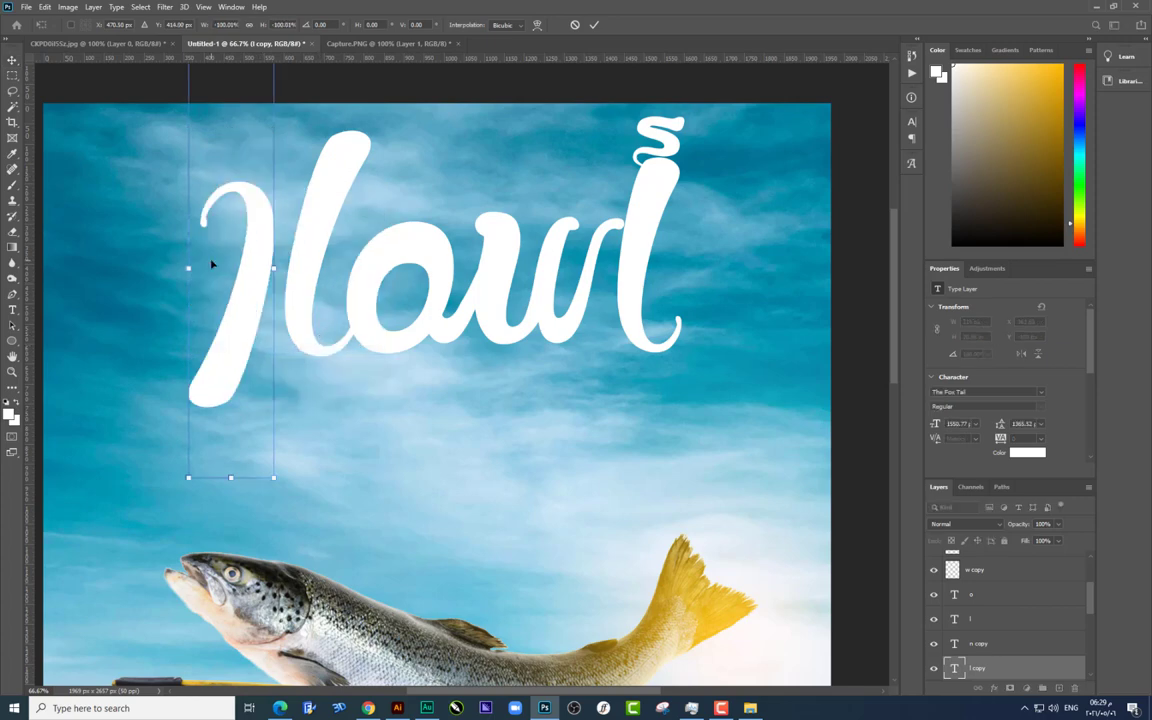
key(Return)
drag(214, 262, 237, 212)
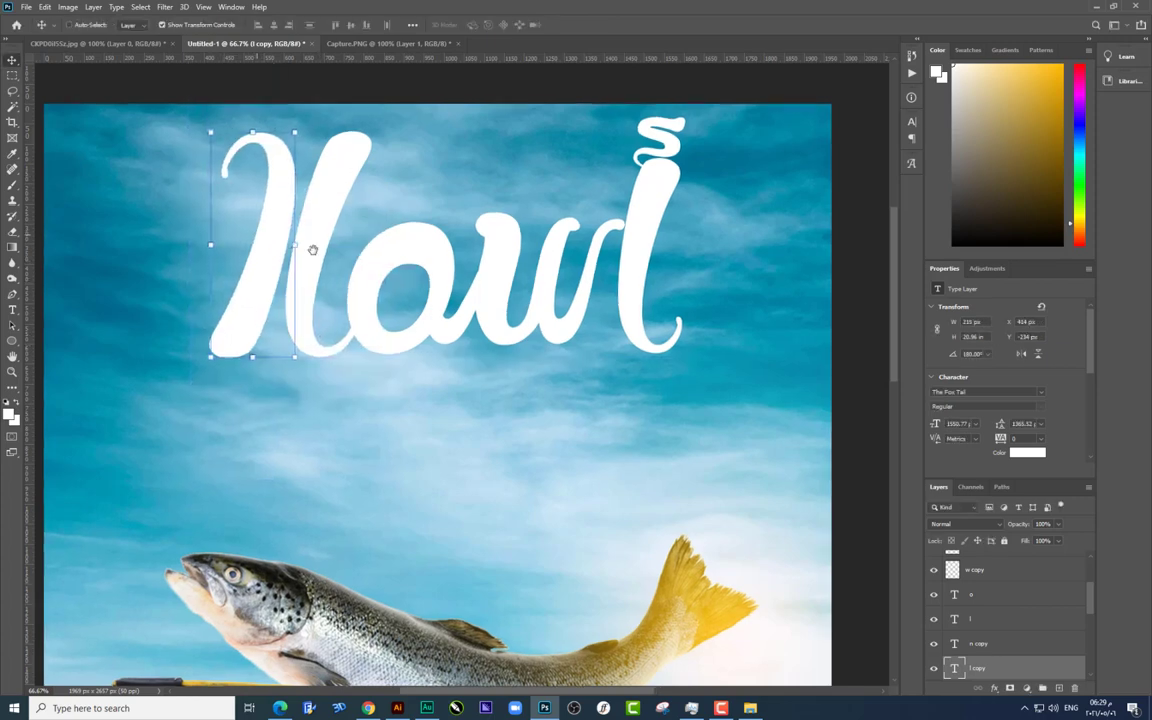
drag(312, 250, 387, 268)
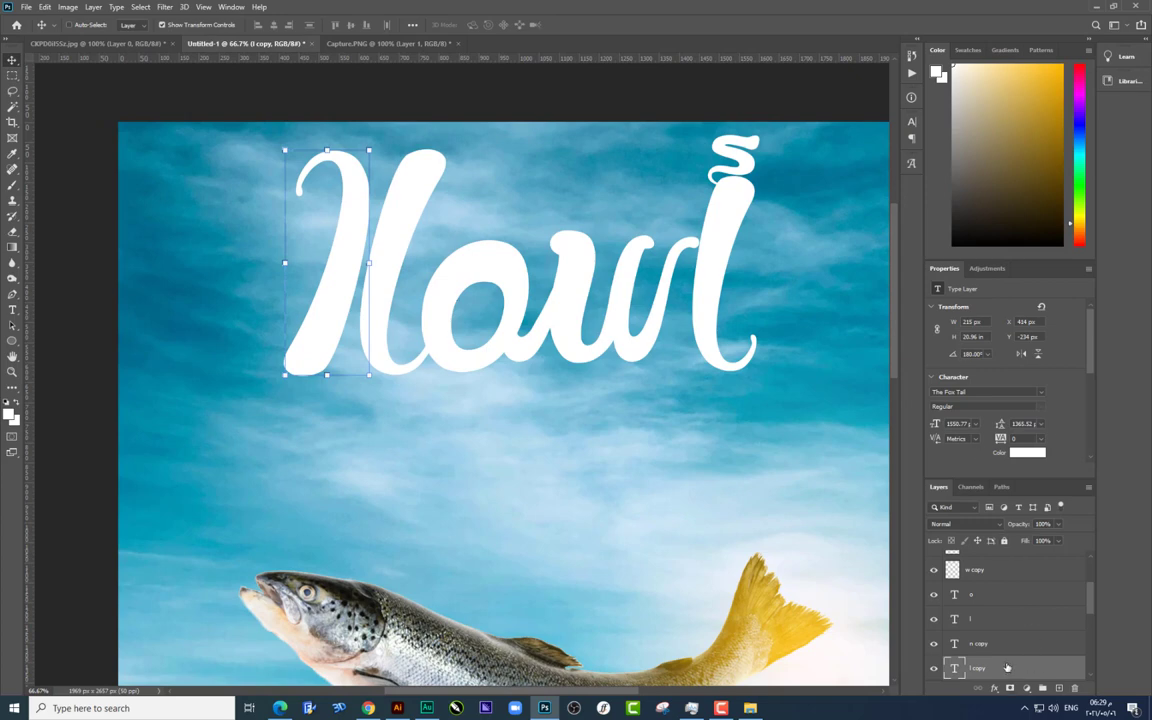
right_click(1007, 667)
click(1035, 310)
Step: Warp the rasterized l copy, stretching its bottom tail outward to the left
key(ctrl+t)
right_click(326, 327)
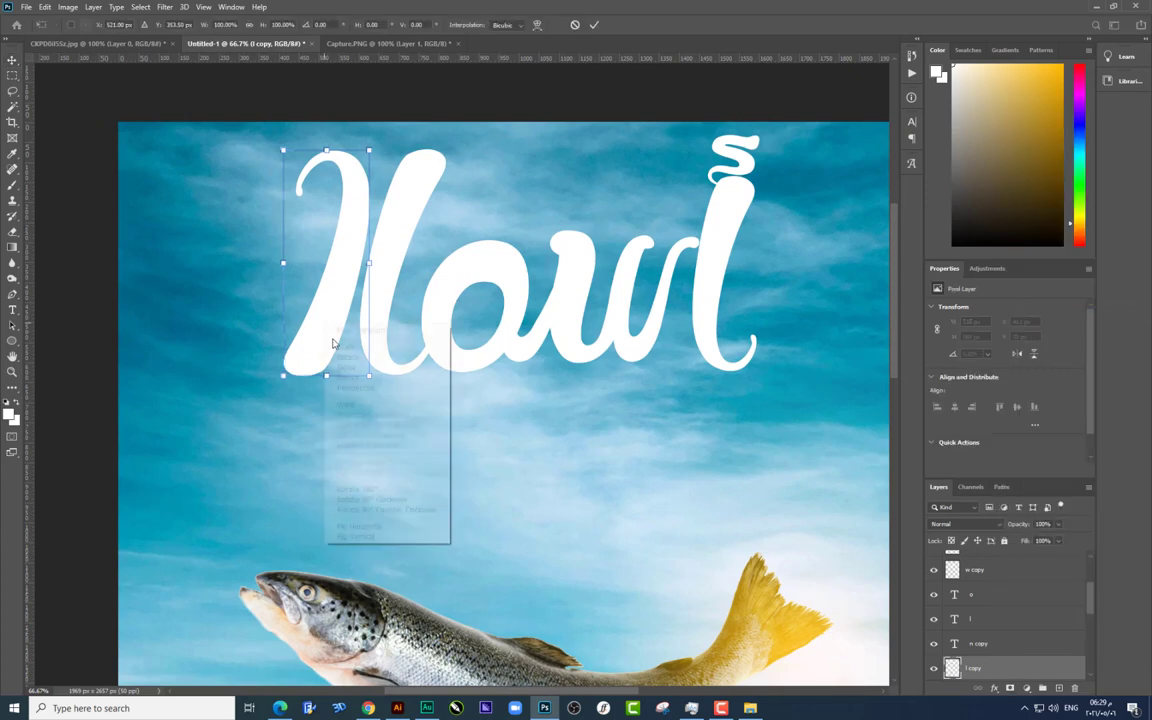
click(350, 405)
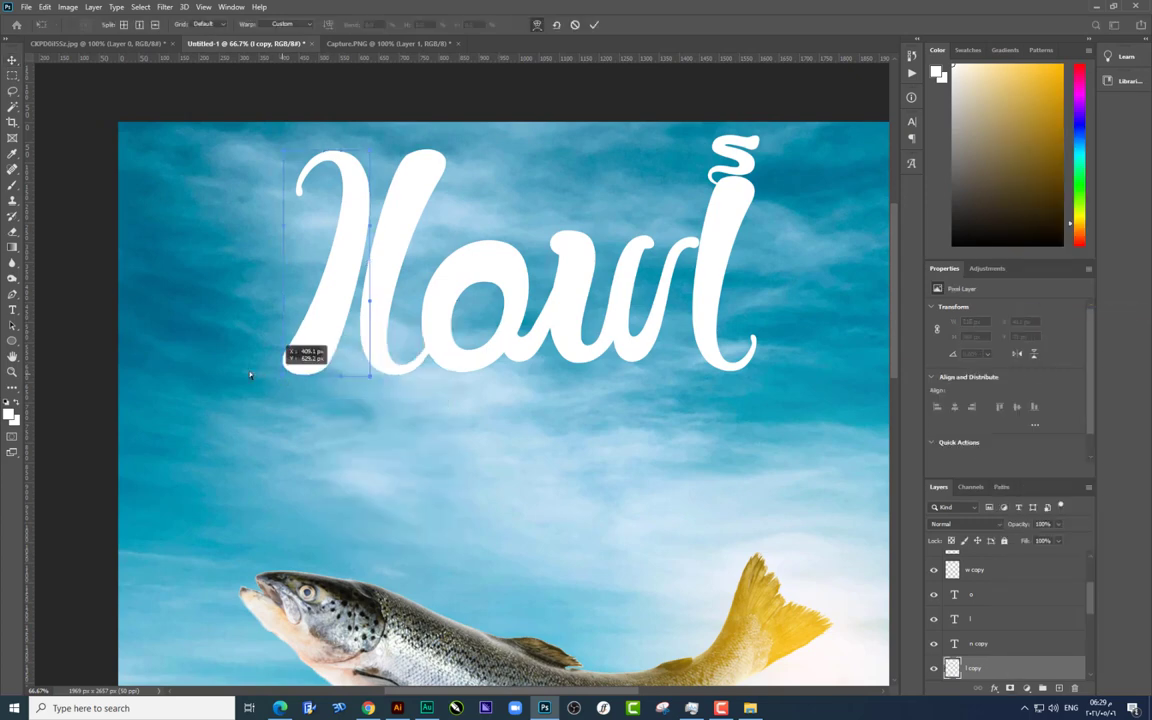
drag(250, 375, 215, 356)
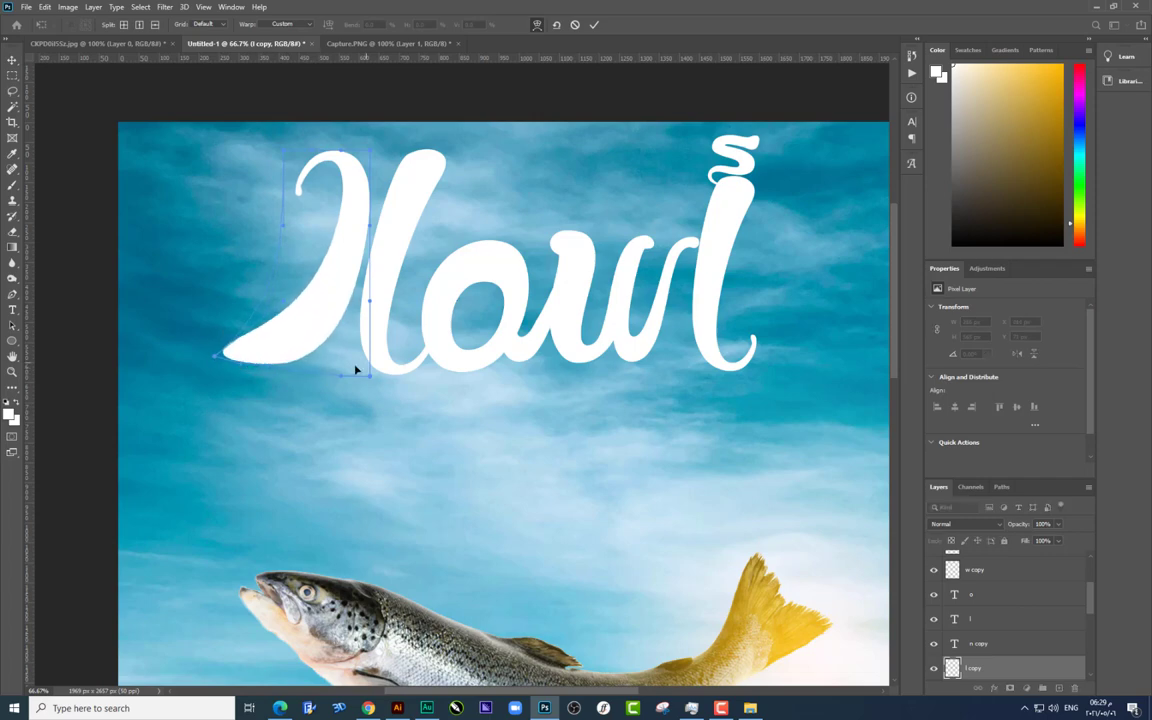
drag(336, 390, 334, 387)
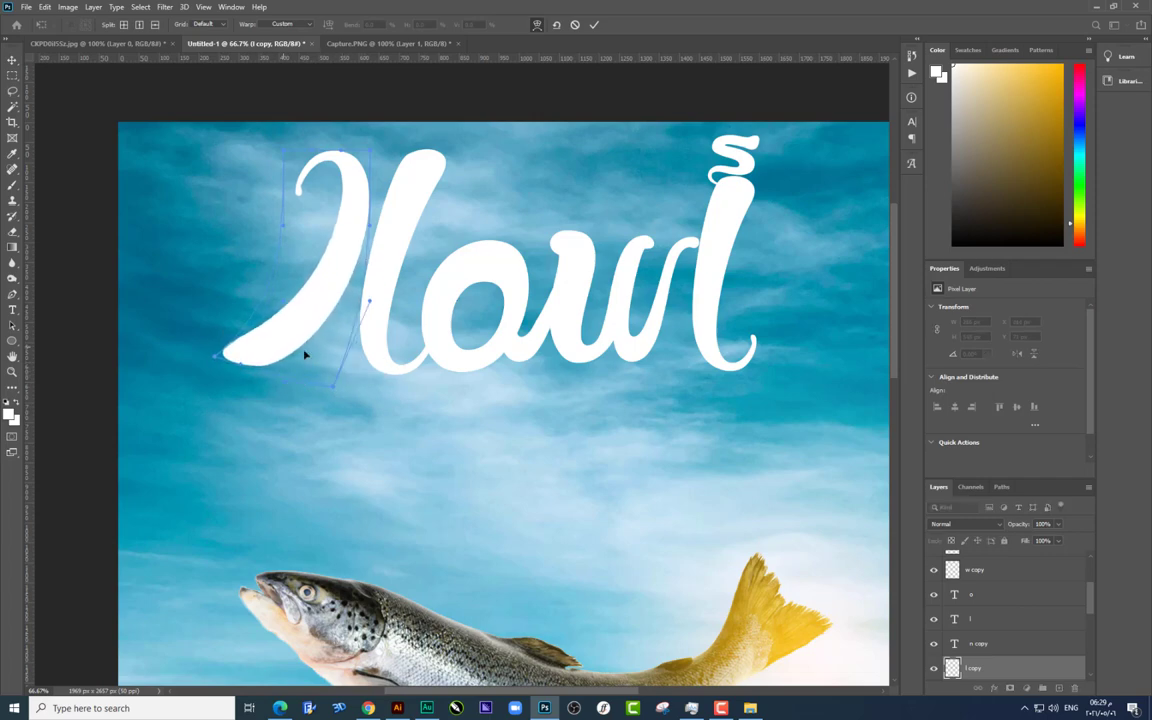
mouse_move(215, 360)
mouse_down()
mouse_move(170, 328)
mouse_move(163, 352)
mouse_up()
Step: Thicken the letter's stroke and tail, sweep the tail further left, and commit the warp
mouse_move(300, 396)
mouse_down()
mouse_move(257, 330)
mouse_move(308, 355)
mouse_up()
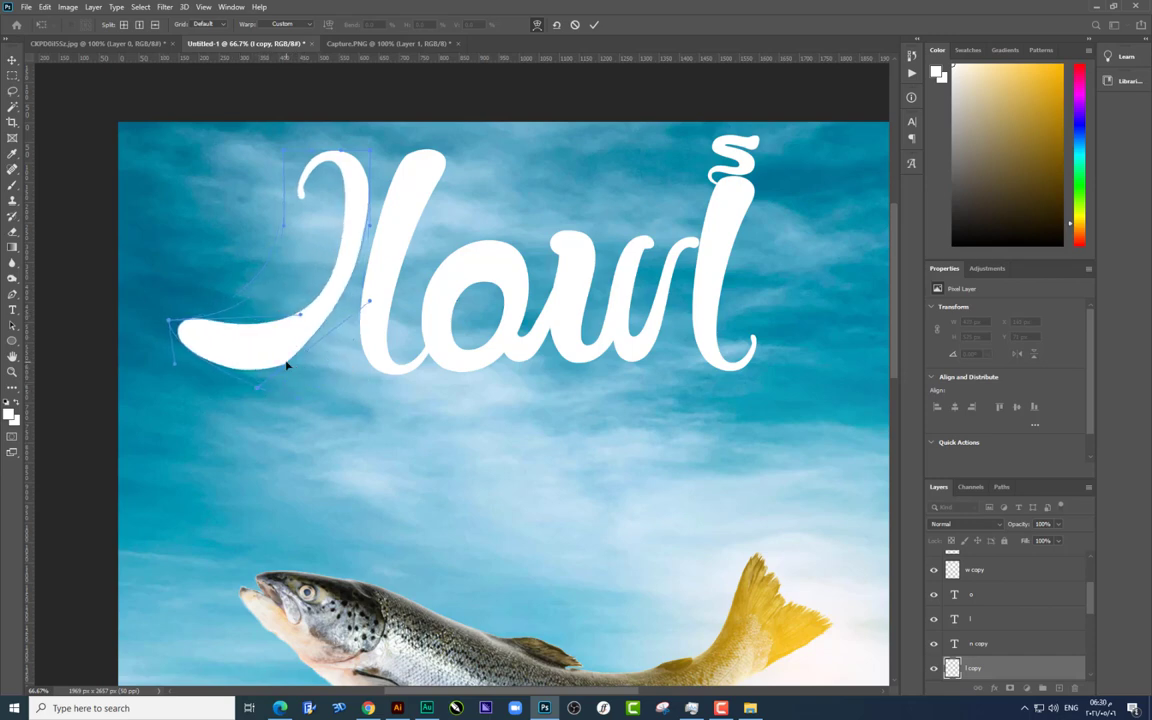
mouse_move(368, 302)
mouse_down()
mouse_move(424, 334)
mouse_move(412, 323)
mouse_up()
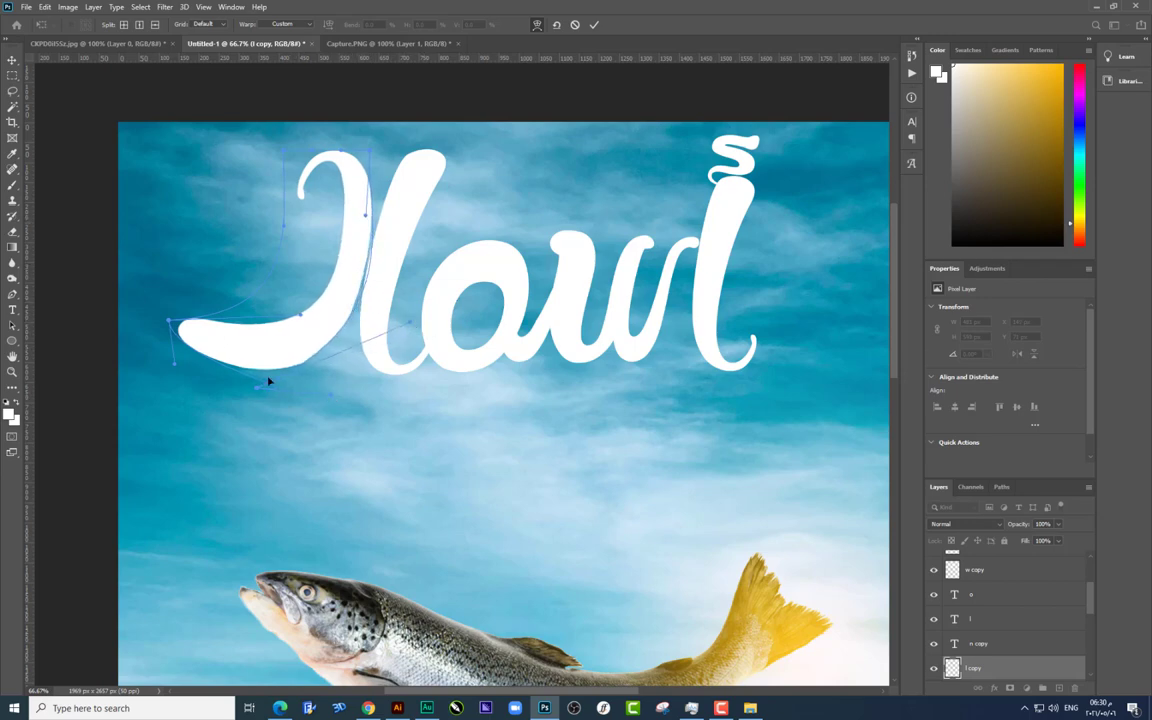
mouse_move(331, 394)
mouse_down()
mouse_move(281, 424)
mouse_move(283, 393)
mouse_move(226, 369)
mouse_up()
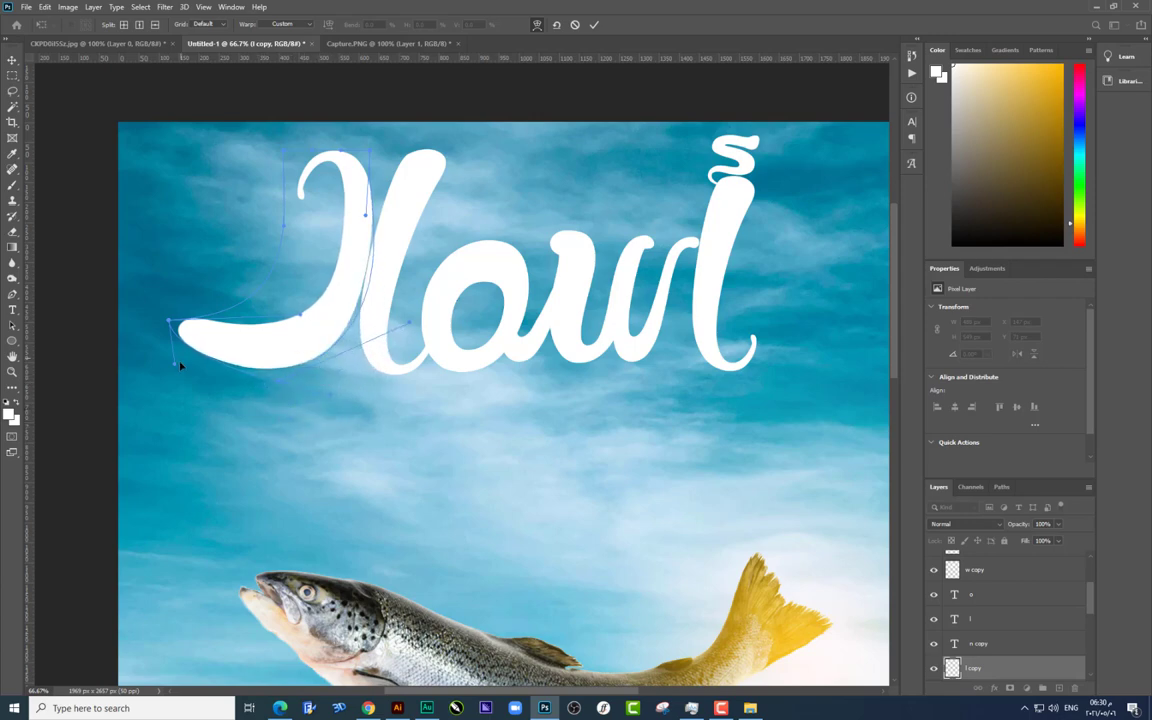
drag(143, 347, 197, 283)
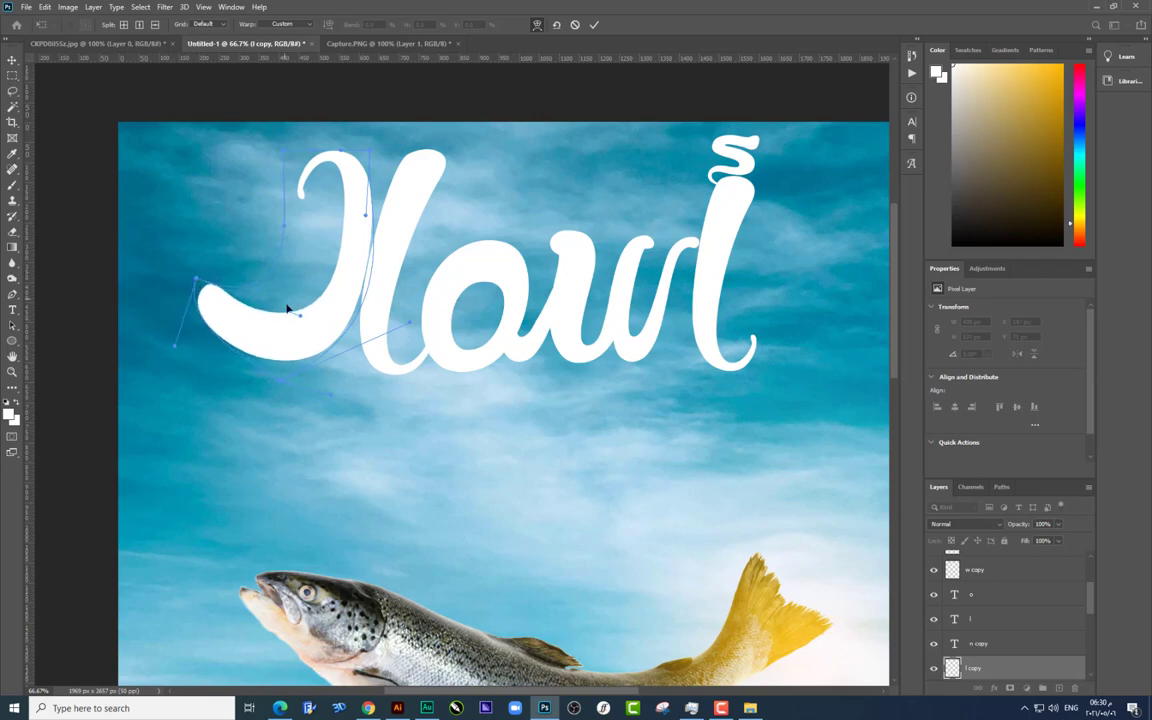
drag(287, 309, 290, 315)
drag(370, 269, 375, 268)
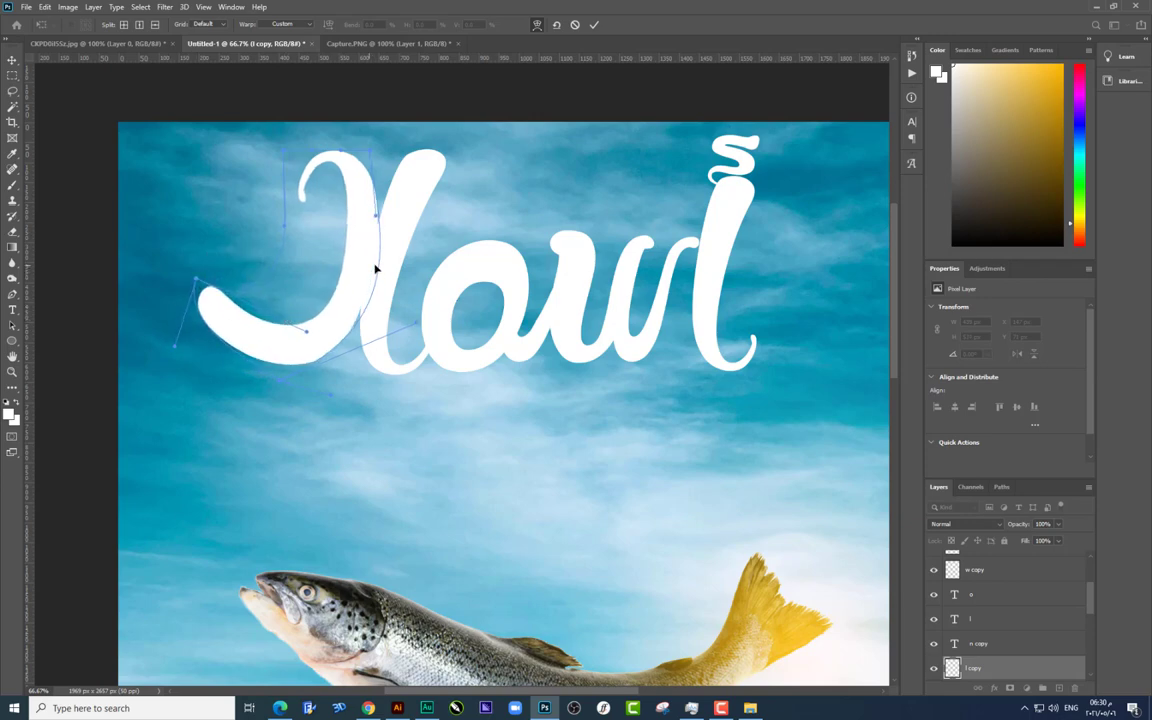
key(Escape)
key(ctrl+t)
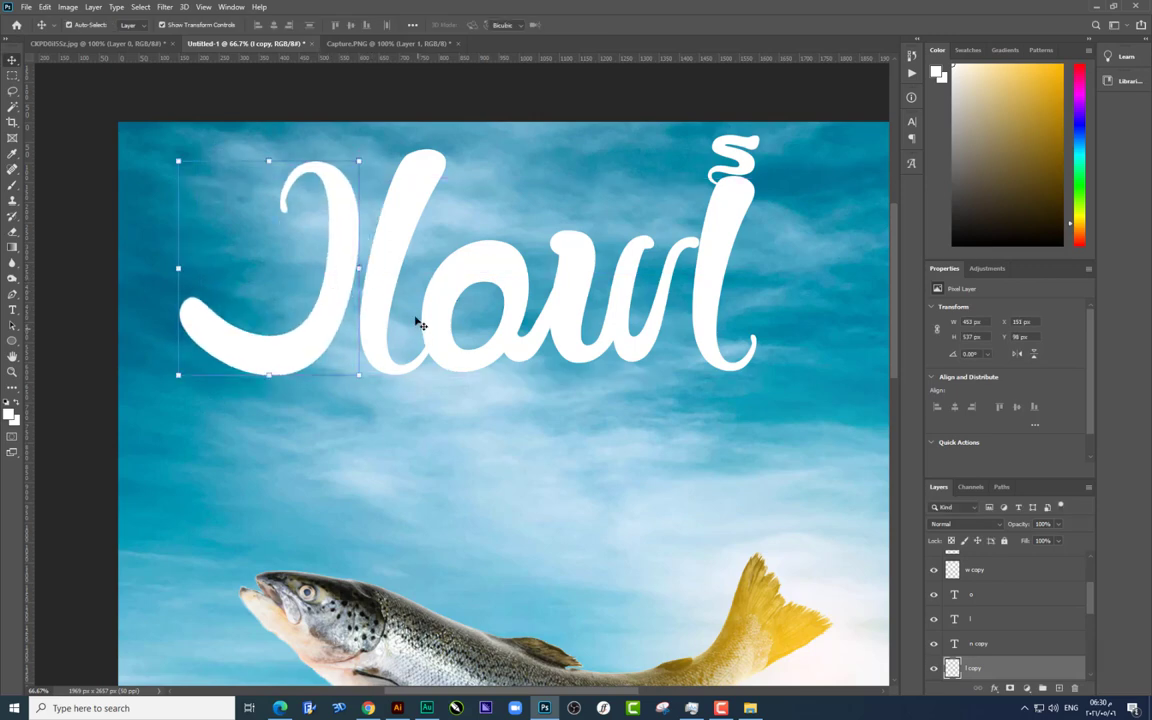
Step: Copy the small swash from the last letter, shrink it, and set it inside the first letter's curve
key(Return)
drag(395, 290, 354, 303)
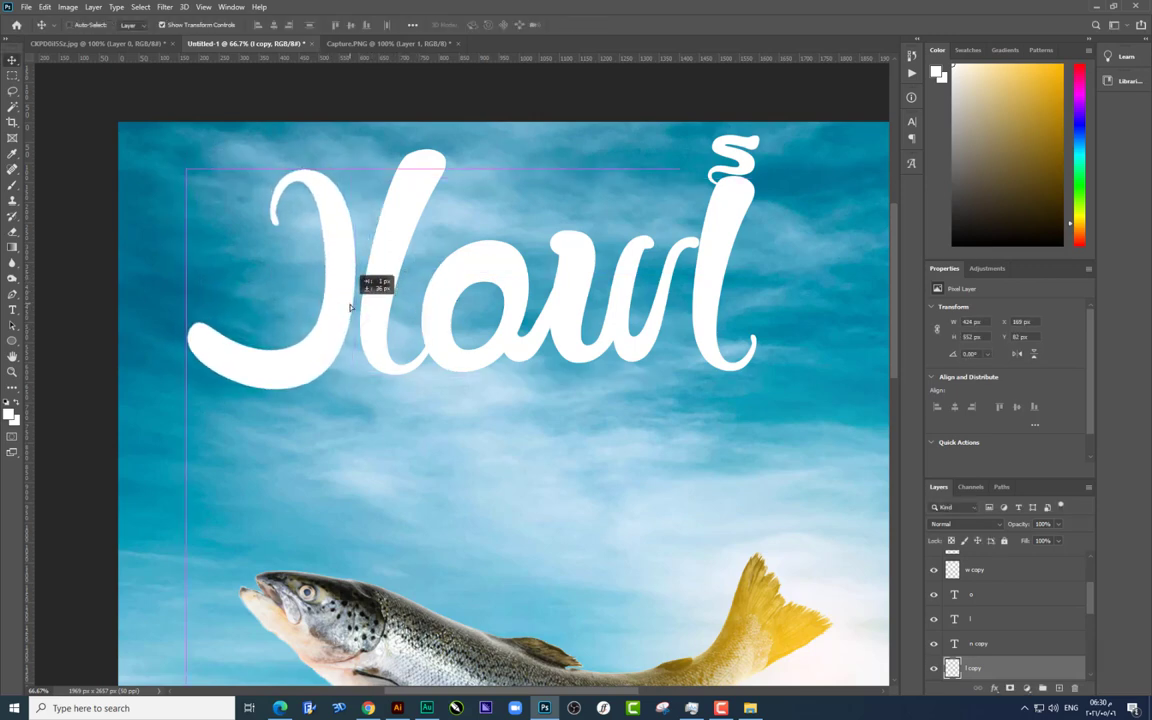
right_click(728, 150)
click(770, 160)
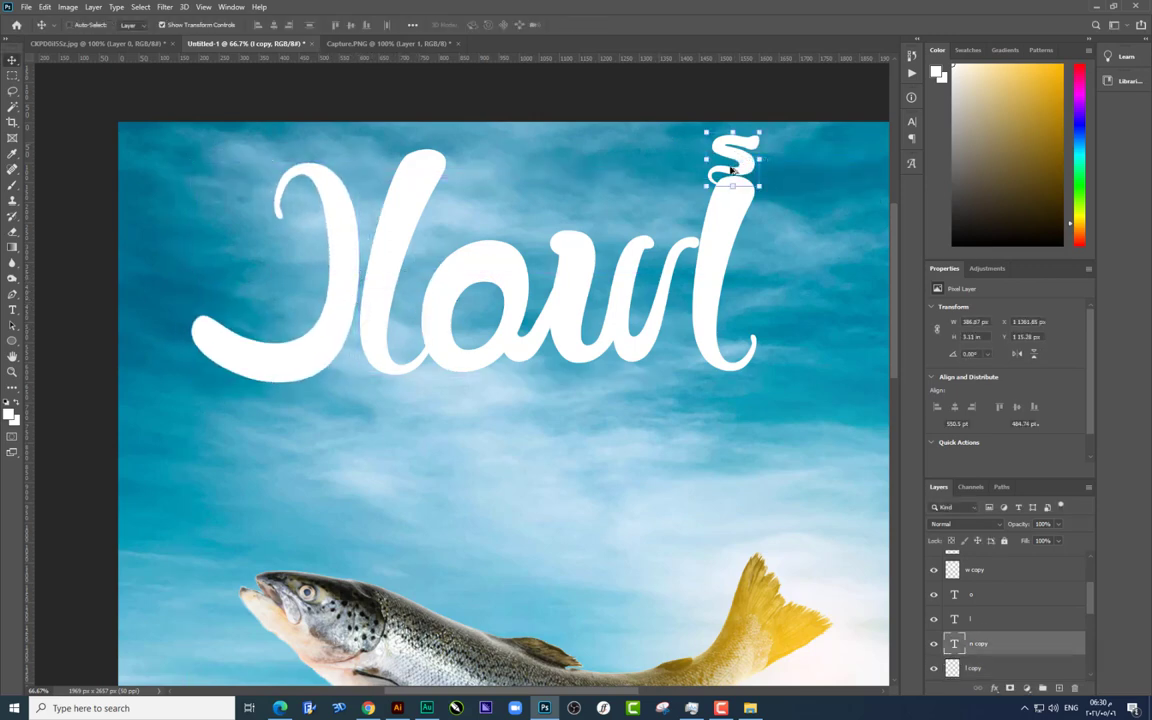
mouse_move(730, 160)
mouse_down()
mouse_move(325, 275)
mouse_move(312, 260)
mouse_move(390, 234)
mouse_up()
key(ctrl+t)
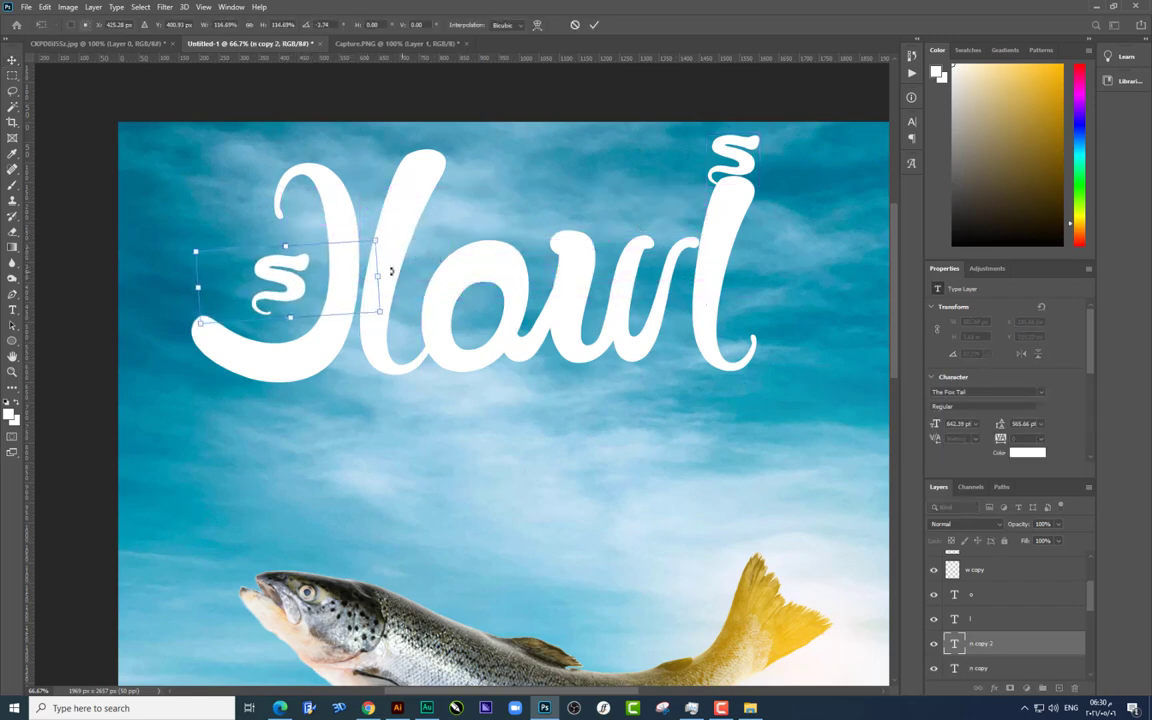
key(Return)
drag(328, 270, 345, 262)
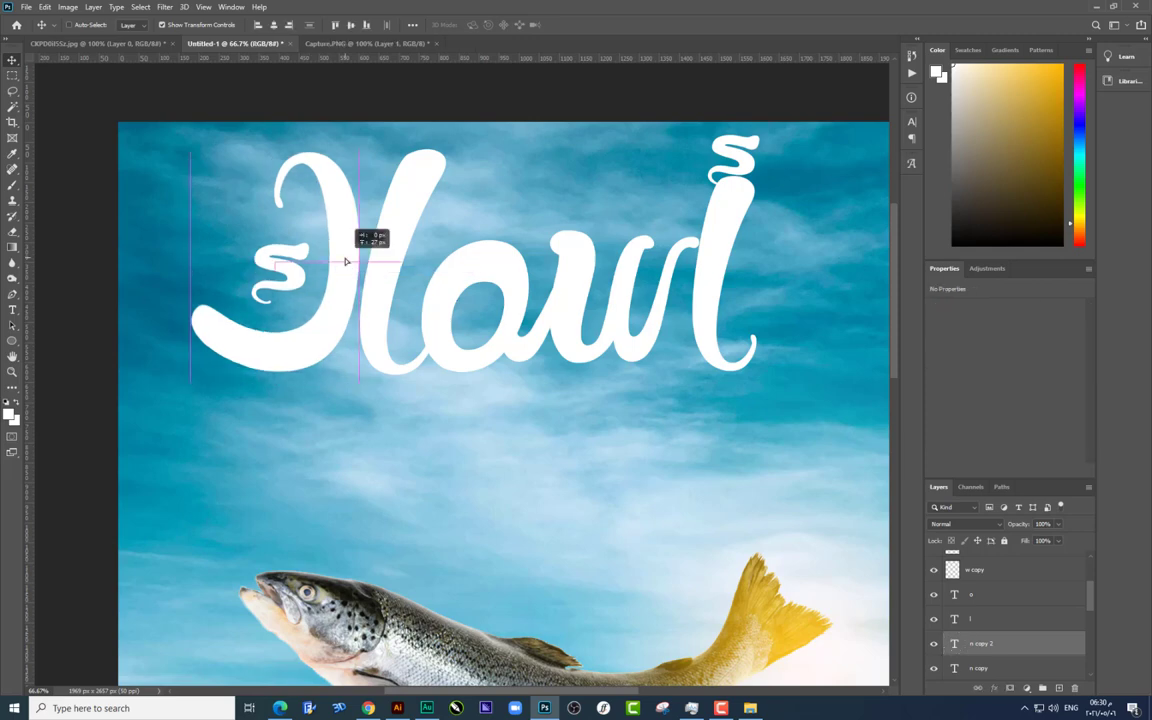
Step: Warp the first letter around the curl and shift both slightly left
right_click(340, 320)
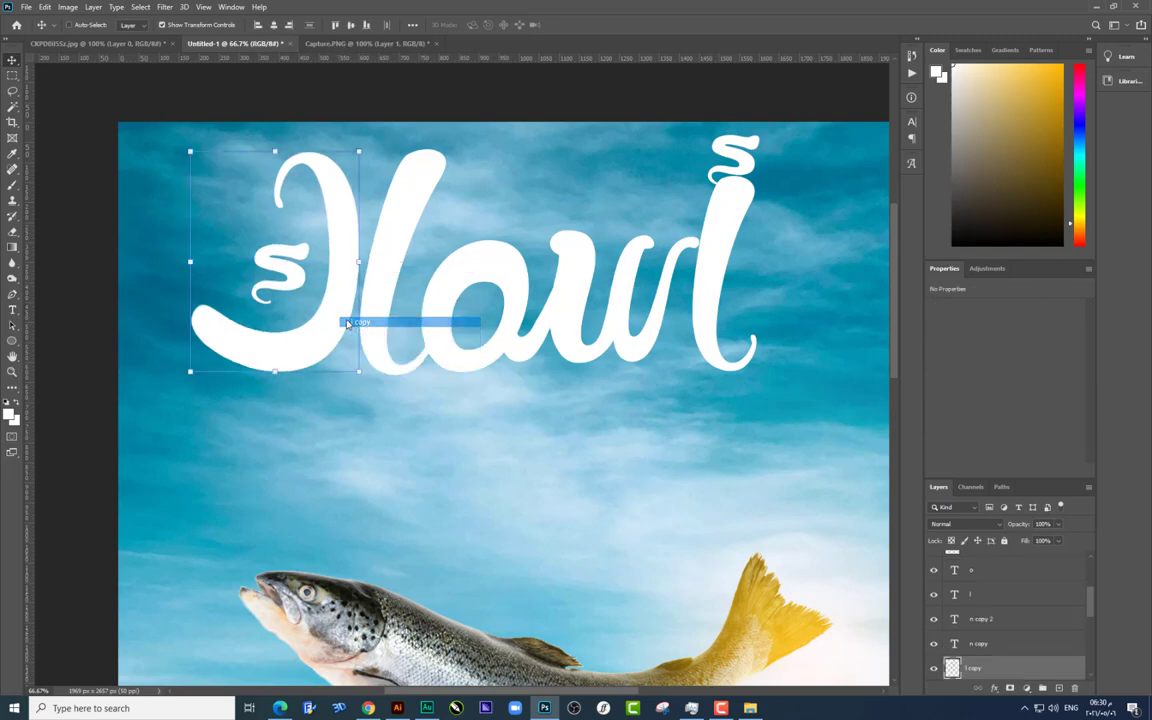
click(365, 398)
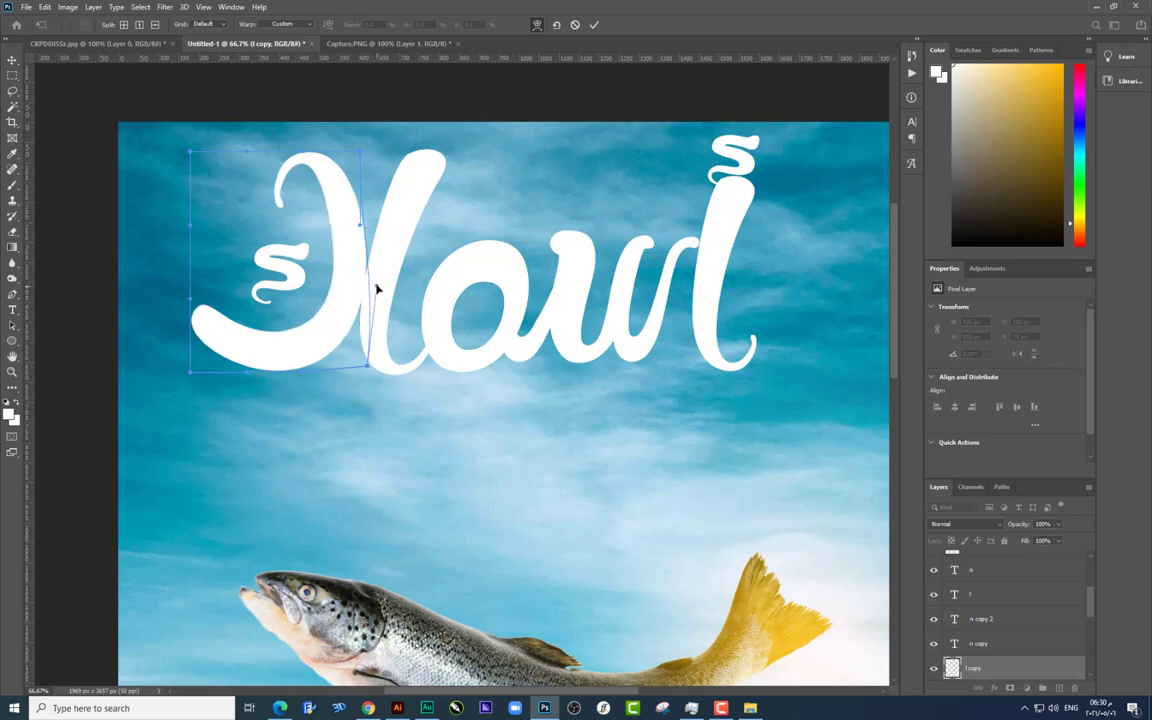
key(Return)
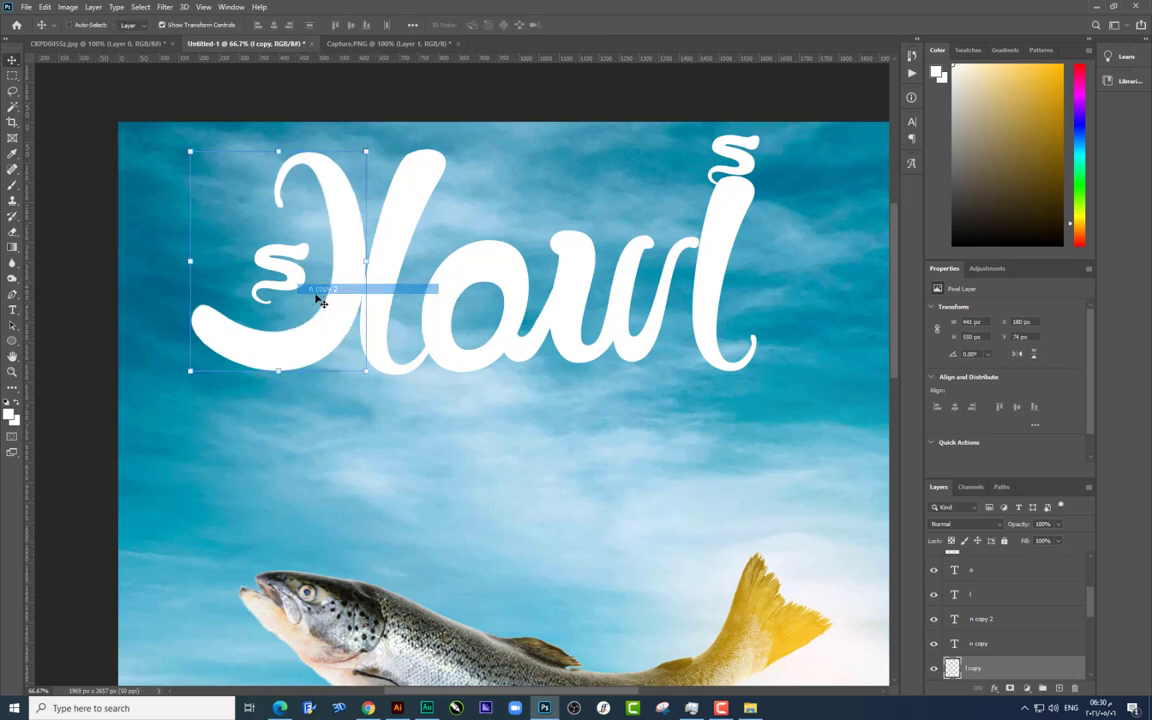
drag(320, 302, 314, 302)
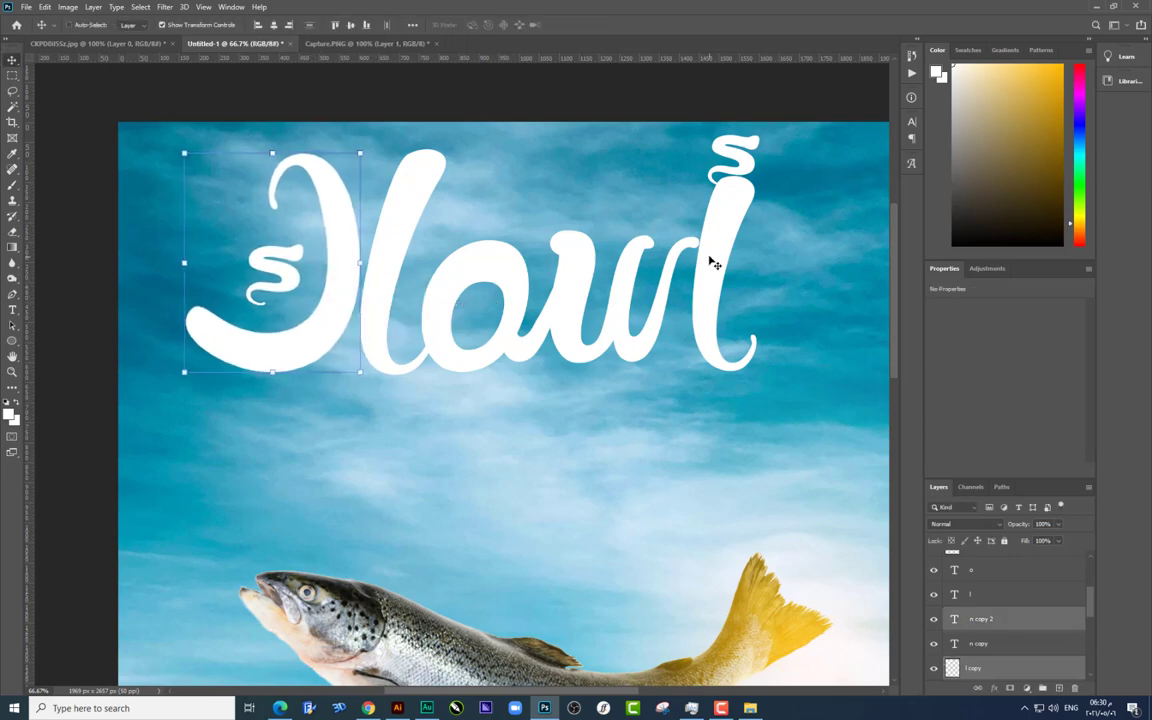
right_click(500, 284)
Step: Copy the o below the word and place a piece of the w beside it
click(514, 316)
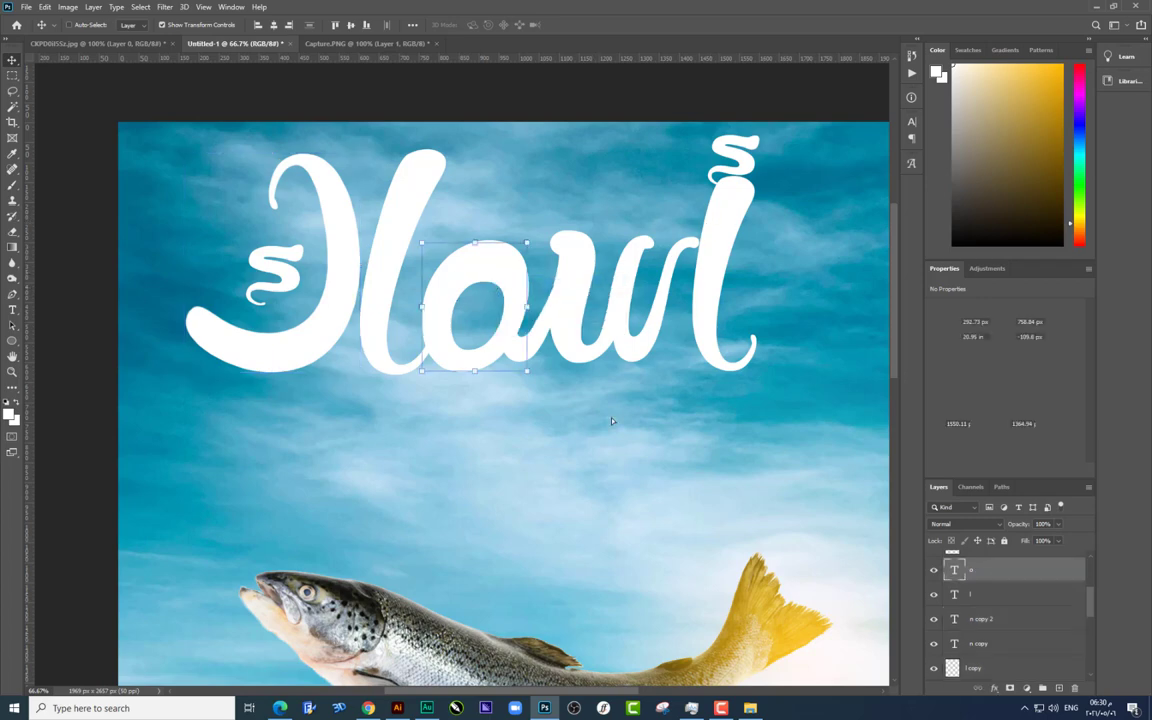
drag(505, 275, 640, 448)
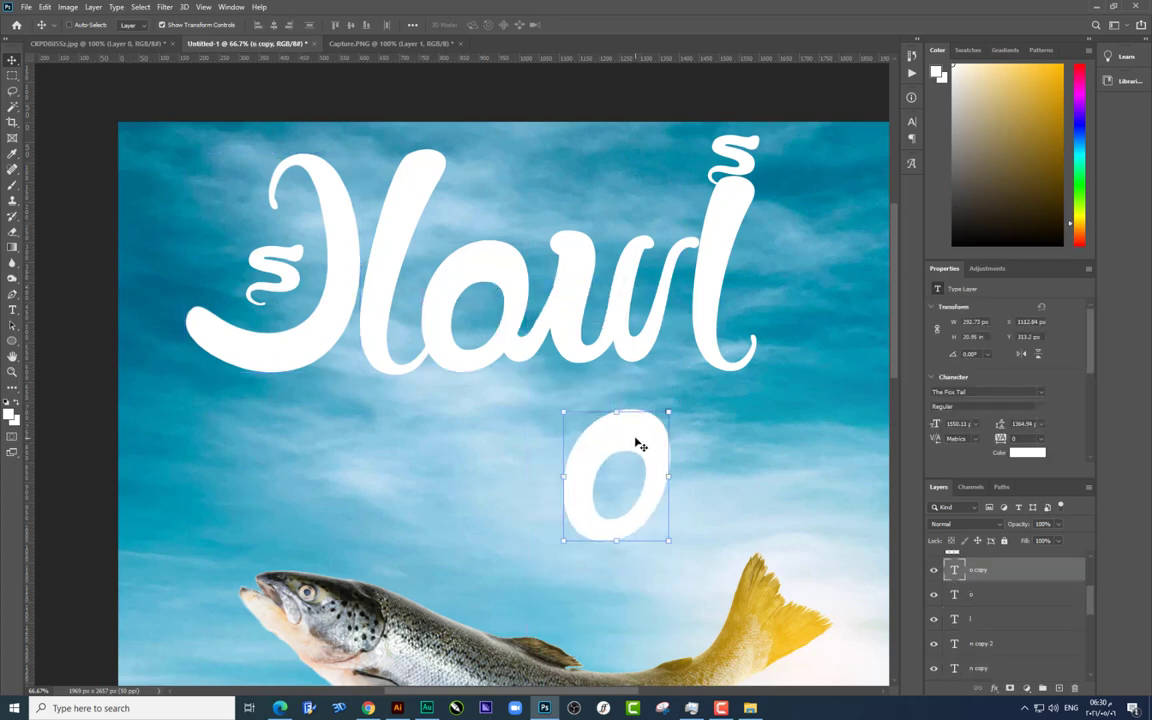
double_click(632, 441)
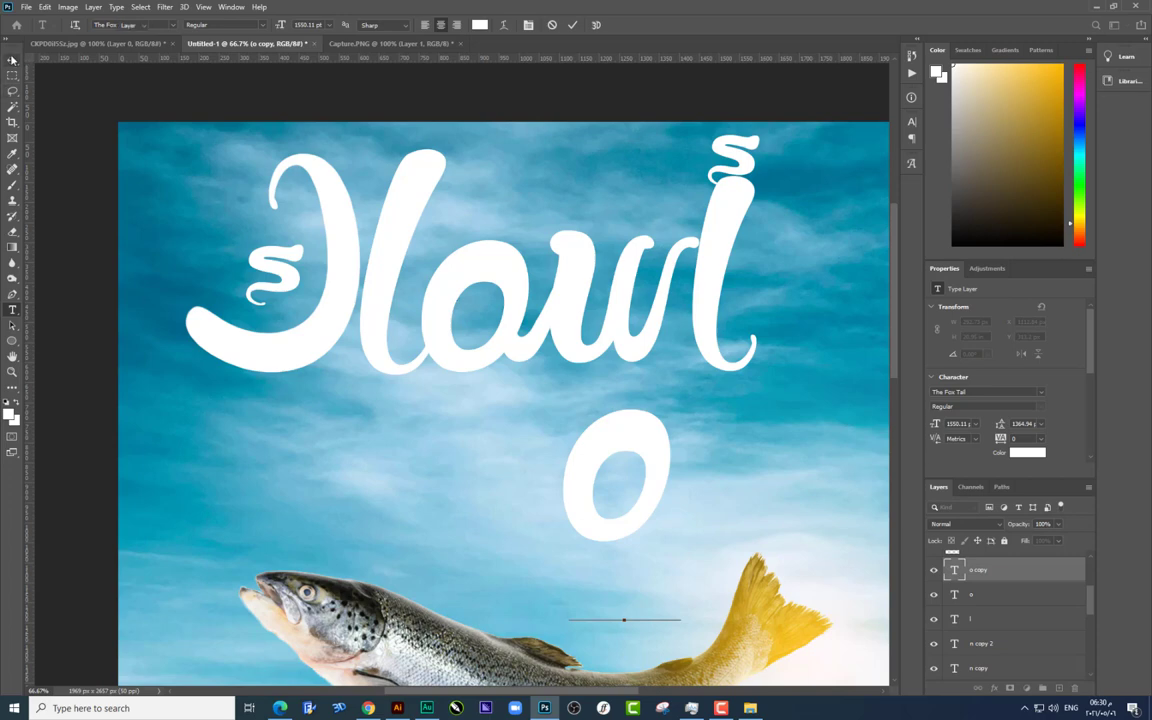
click(12, 60)
mouse_move(548, 340)
mouse_down()
mouse_move(550, 520)
mouse_move(563, 520)
mouse_up()
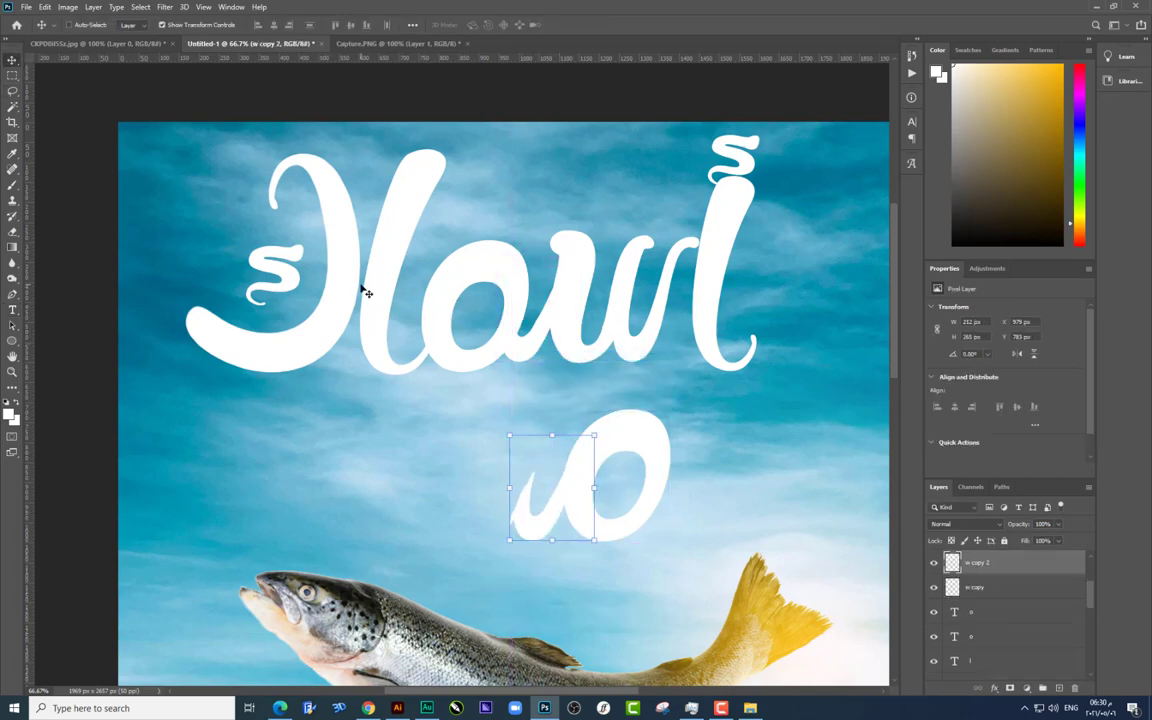
Step: Select the tall l layer and drag a duplicate to the lower left
right_click(398, 244)
click(420, 248)
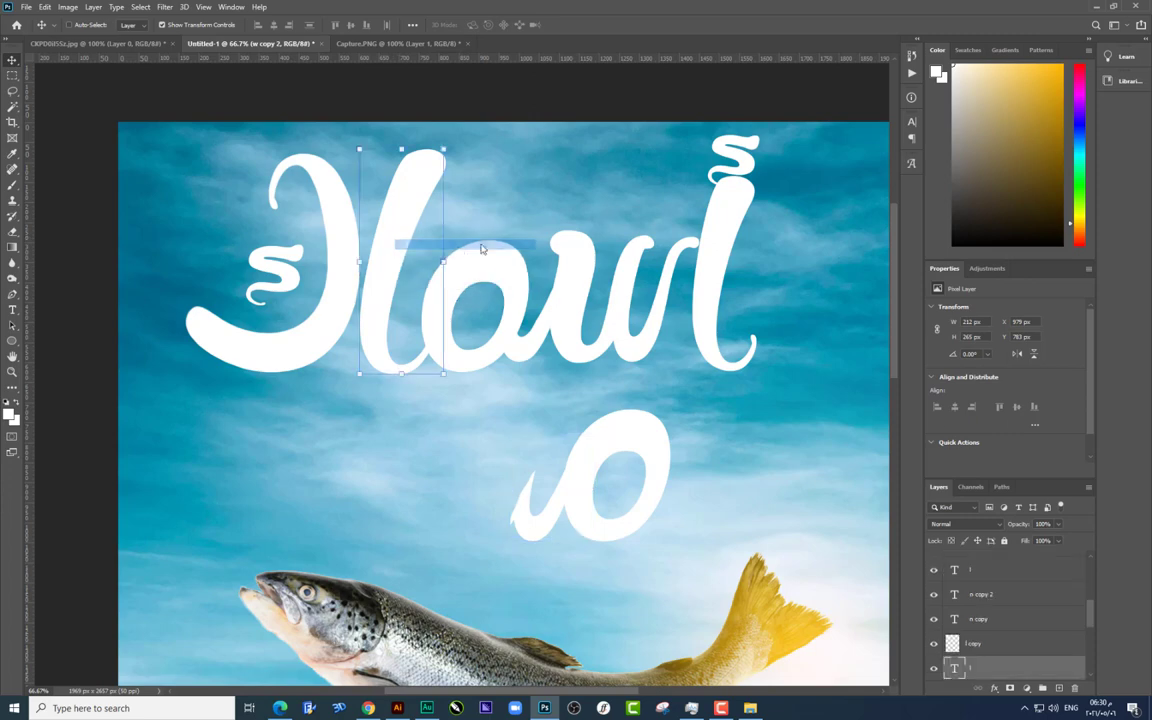
right_click(727, 228)
click(760, 232)
drag(727, 236, 307, 491)
Step: Retype the copied l, trying several glyphs (h, J, o, p, S) toward an s
key(t)
double_click(304, 497)
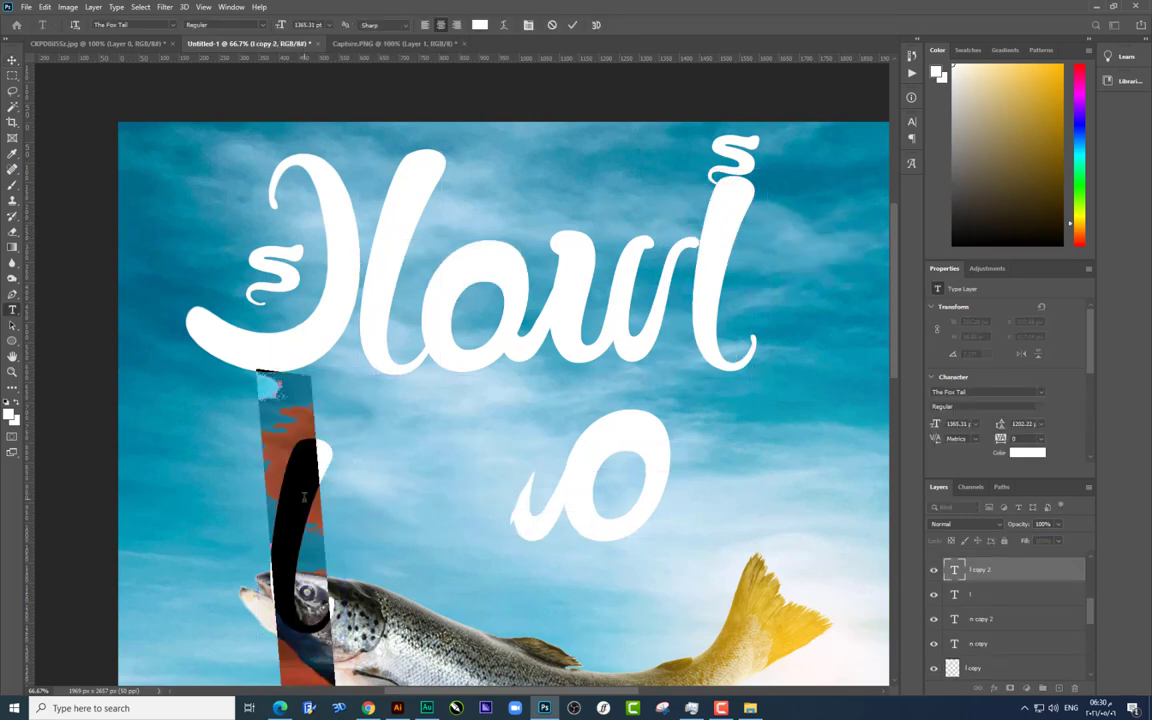
text(dS)
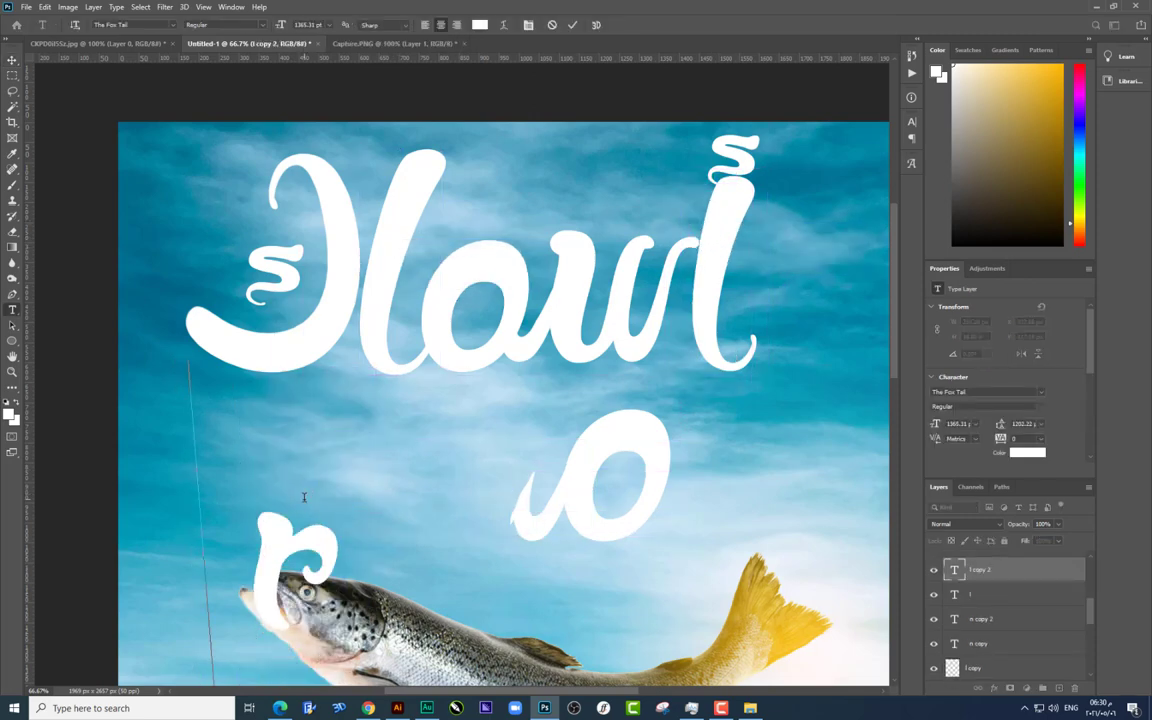
text(h)
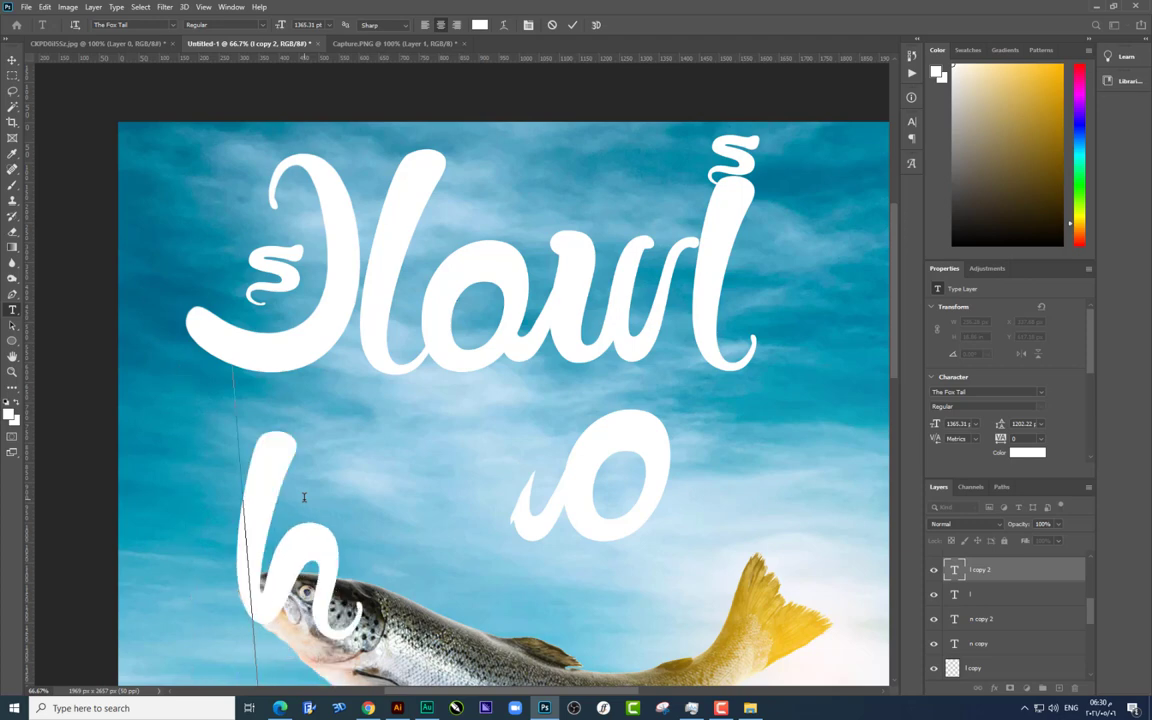
key(BackSpace)
text(H)
key(BackSpace)
text(J)
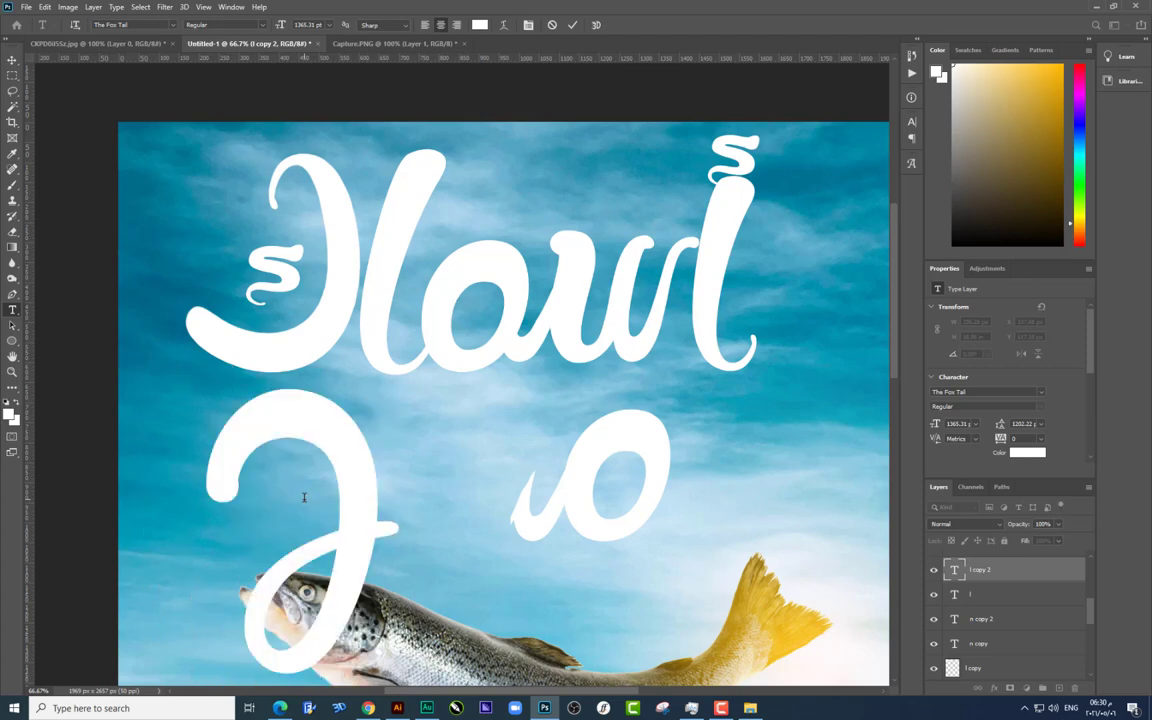
key(BackSpace)
text(o)
key(BackSpace)
text(p)
key(BackSpace)
text(s)
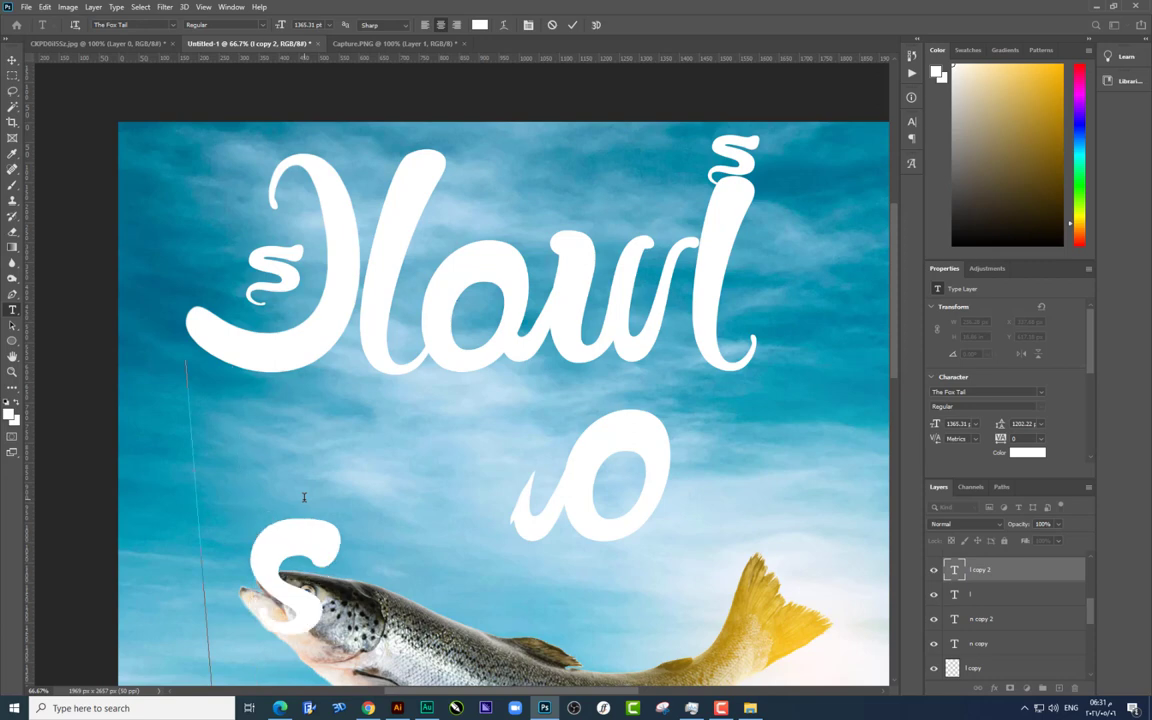
key(BackSpace)
text(S)
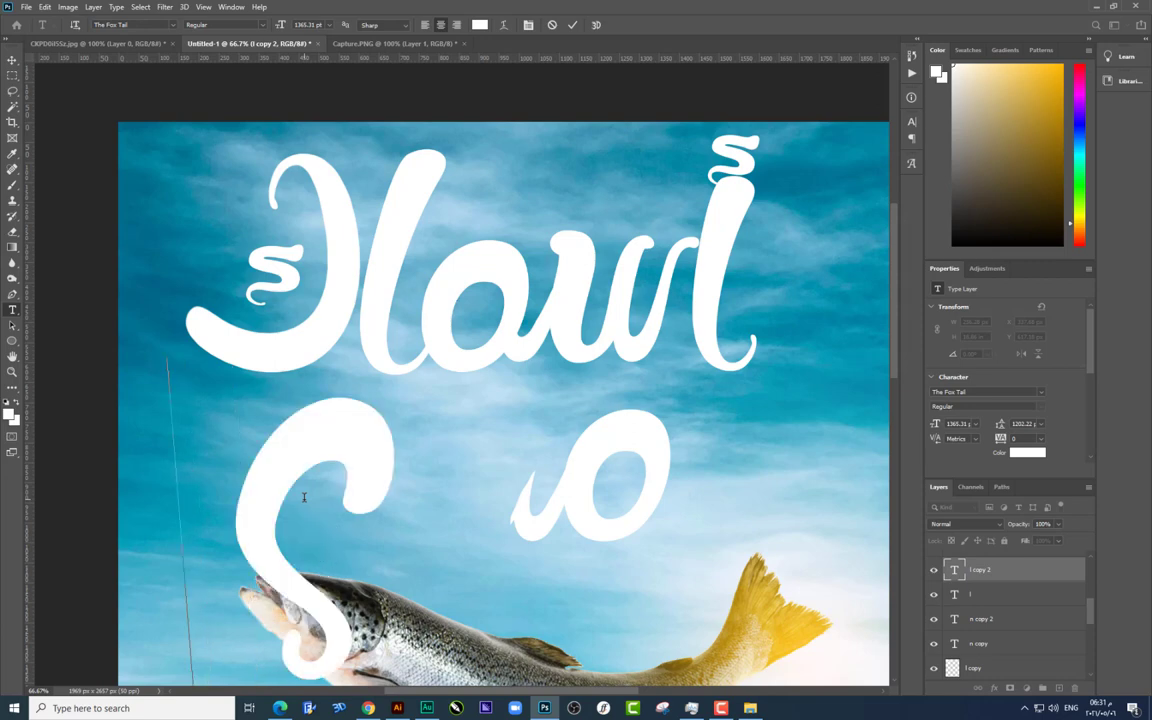
key(BackSpace)
Step: Enter the s, then move, enlarge and tilt it beside the lower o
text(s)
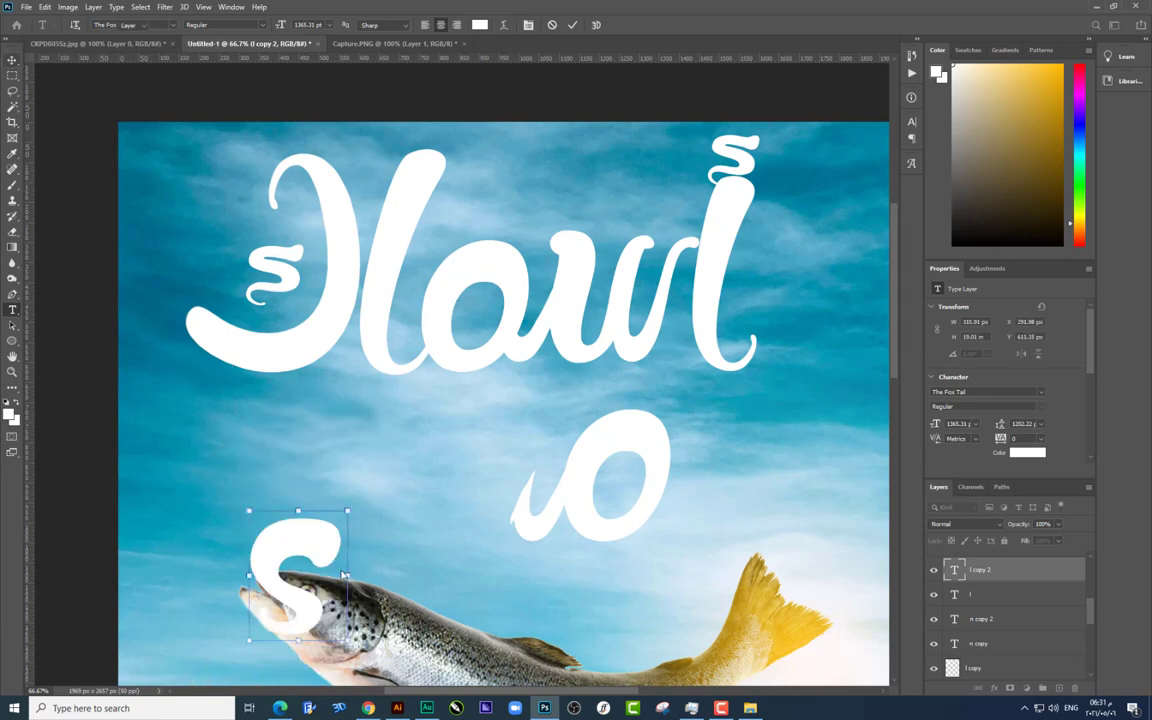
drag(343, 575, 519, 456)
key(ctrl+t)
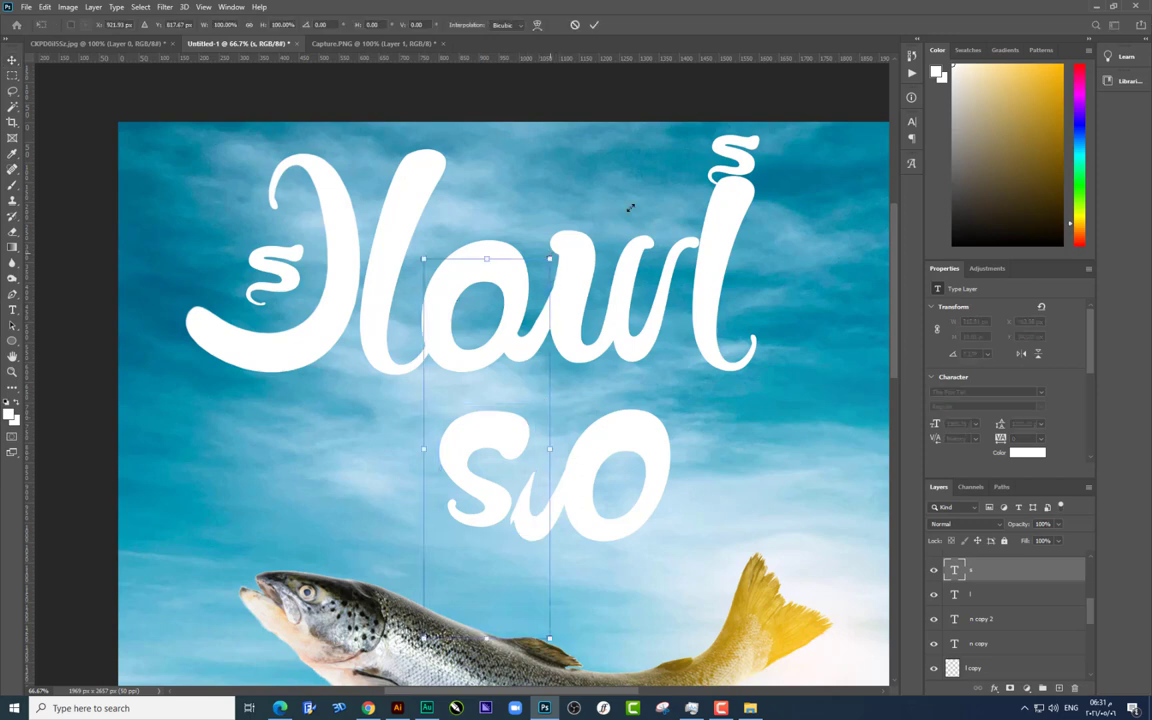
drag(630, 207, 663, 180)
mouse_move(540, 380)
mouse_down()
mouse_move(535, 458)
mouse_move(515, 505)
mouse_up()
key(Return)
key(ctrl+t)
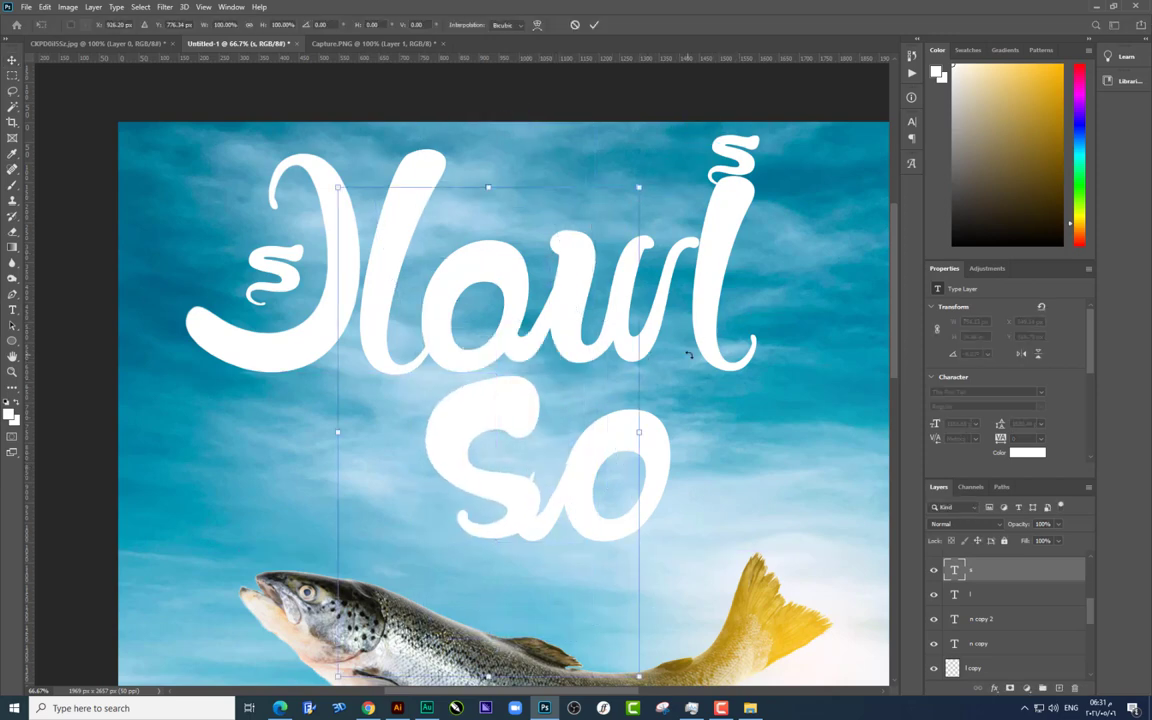
drag(688, 354, 707, 365)
Step: Retype the tilted glyph through many trial letters until settling on u
double_click(517, 437)
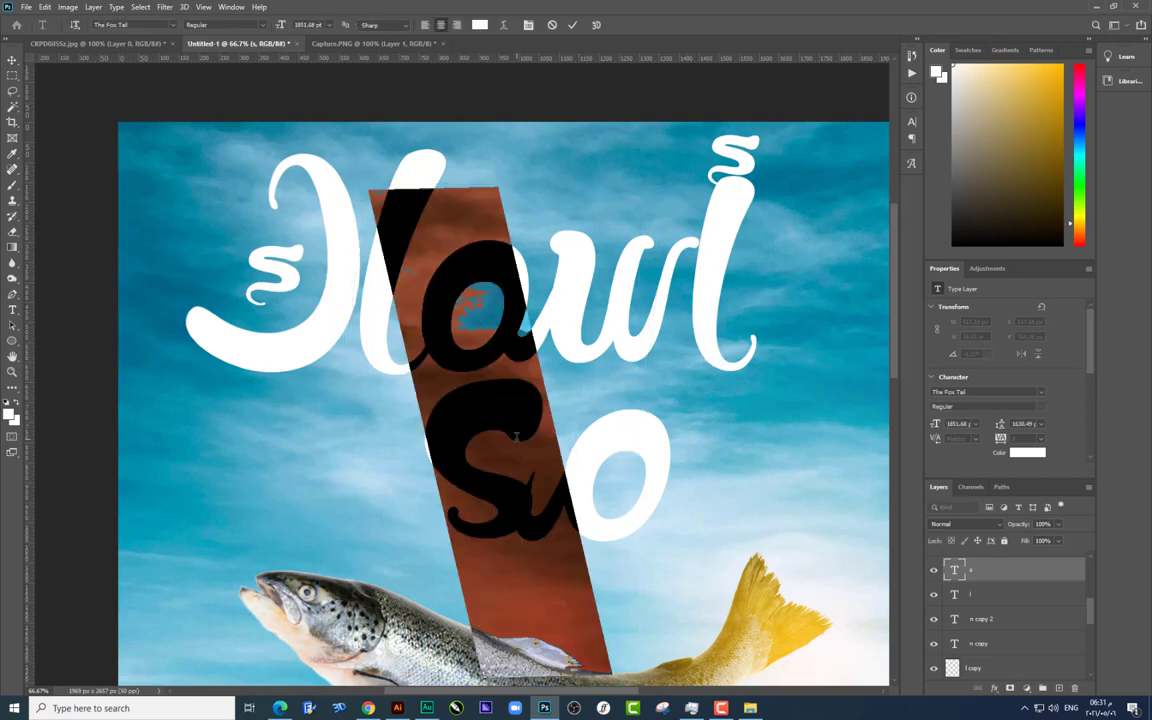
text(f)
key(BackSpace)
text(g)
key(BackSpace)
text(b)
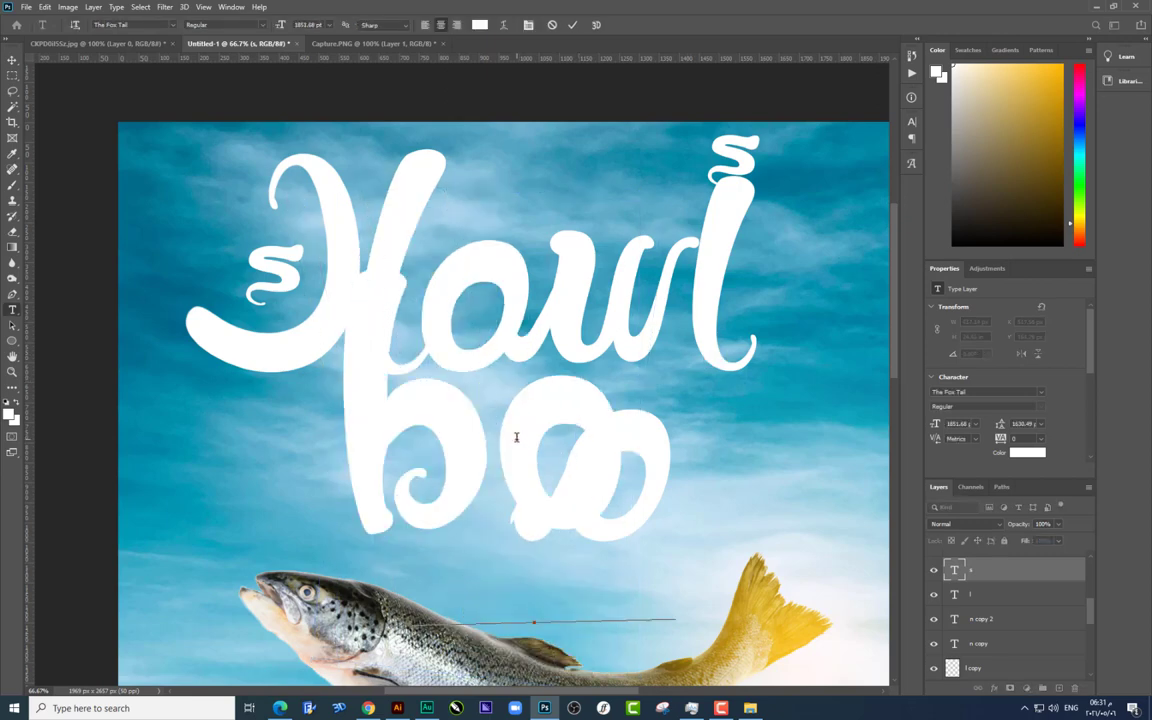
key(BackSpace)
text(n)
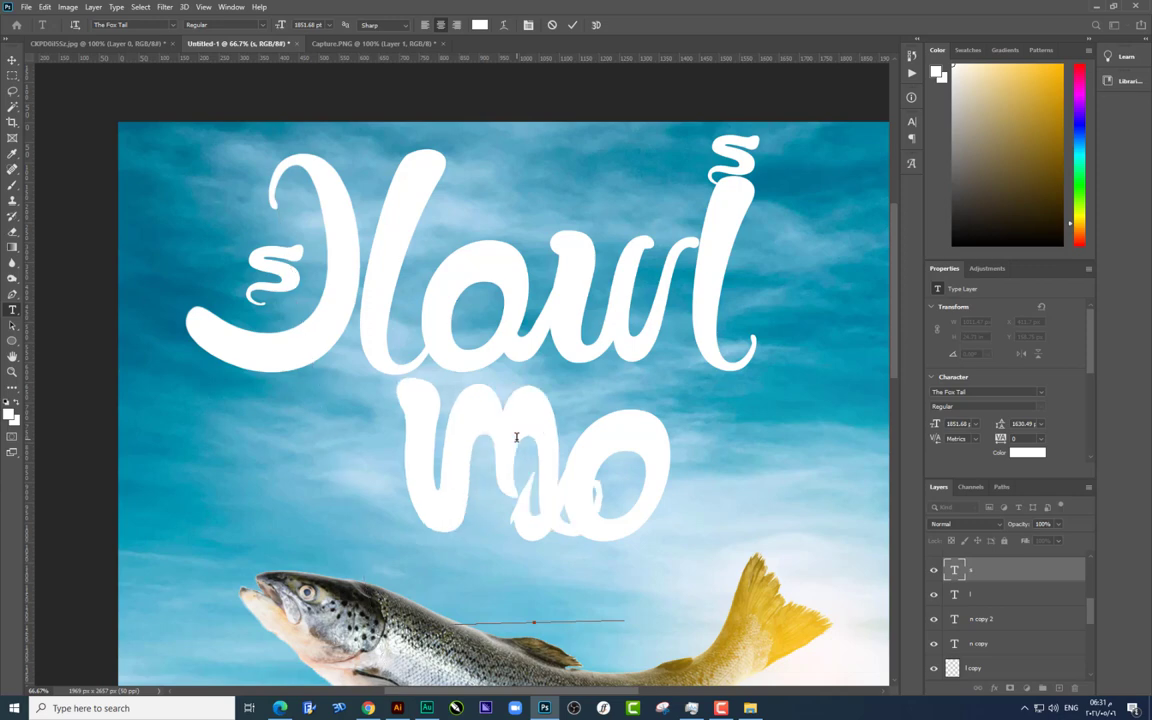
key(BackSpace)
text(l)
key(BackSpace)
text(n)
key(BackSpace)
text(l)
key(BackSpace)
text(m)
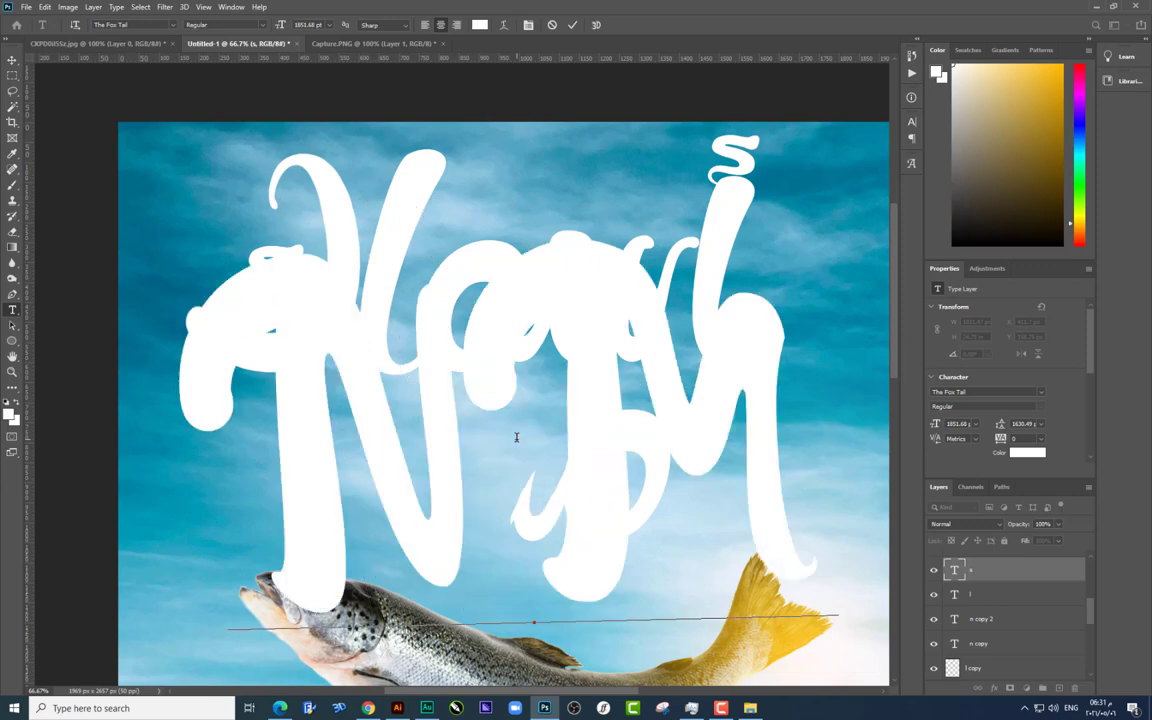
key(BackSpace)
text(h)
key(BackSpace)
text(k)
key(BackSpace)
text(n)
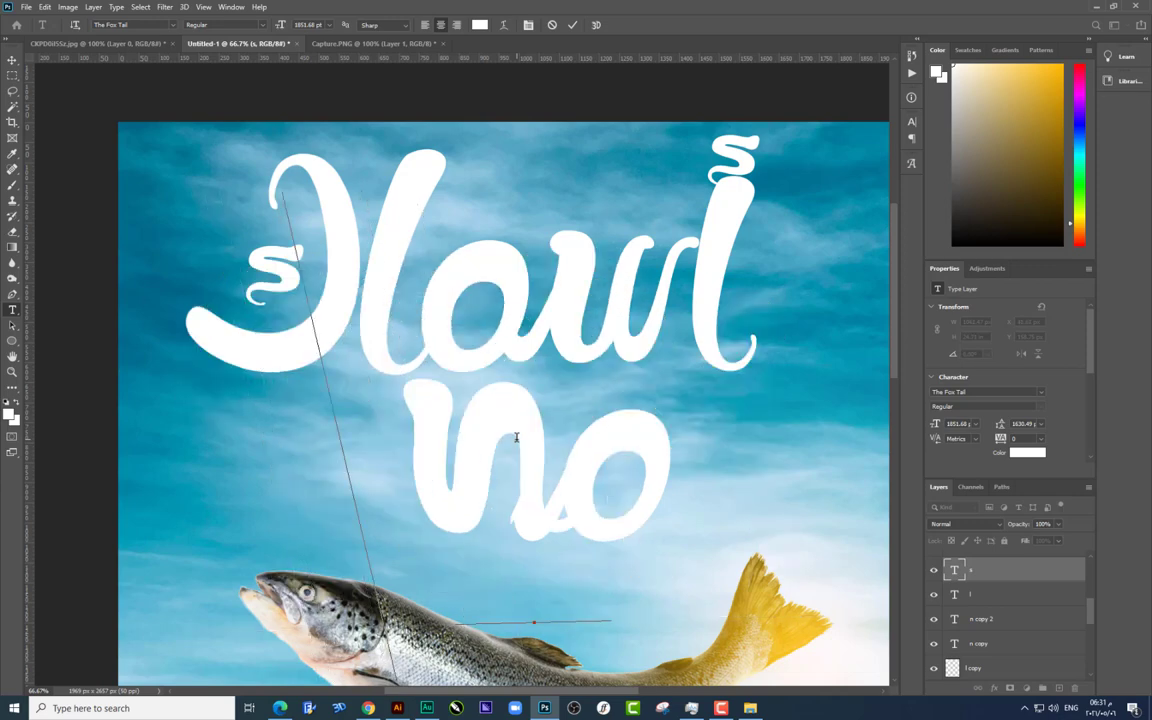
key(BackSpace)
text(d)
key(BackSpace)
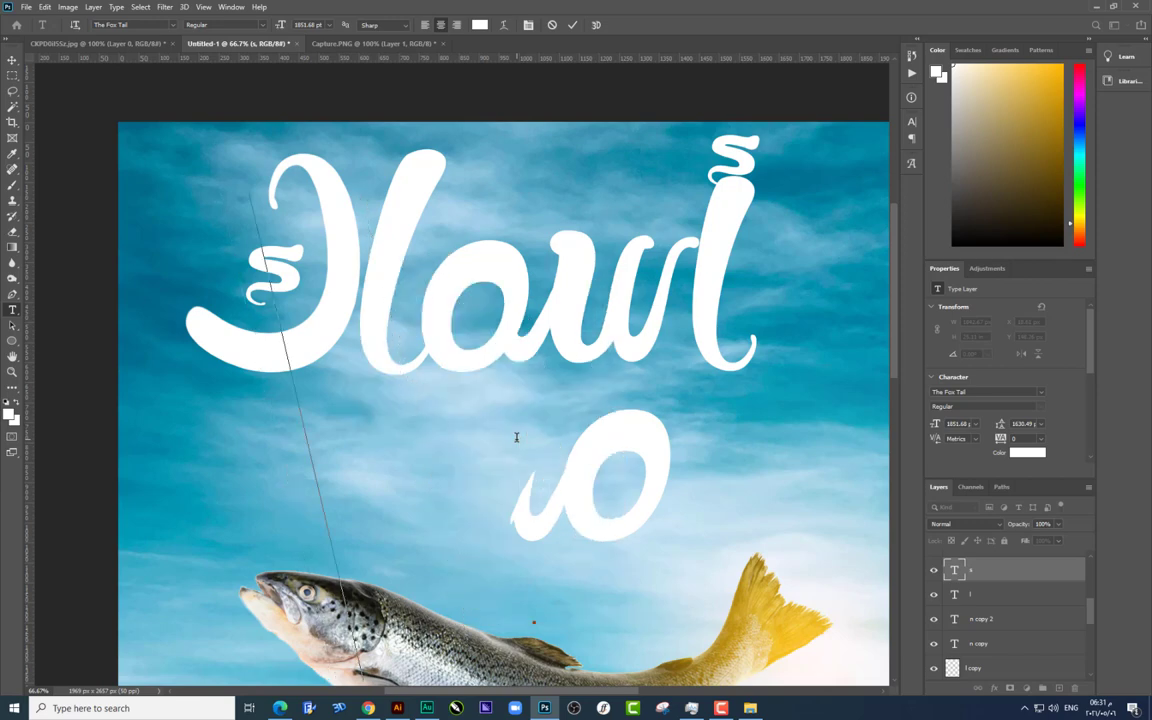
text(f)
key(BackSpace)
text(b)
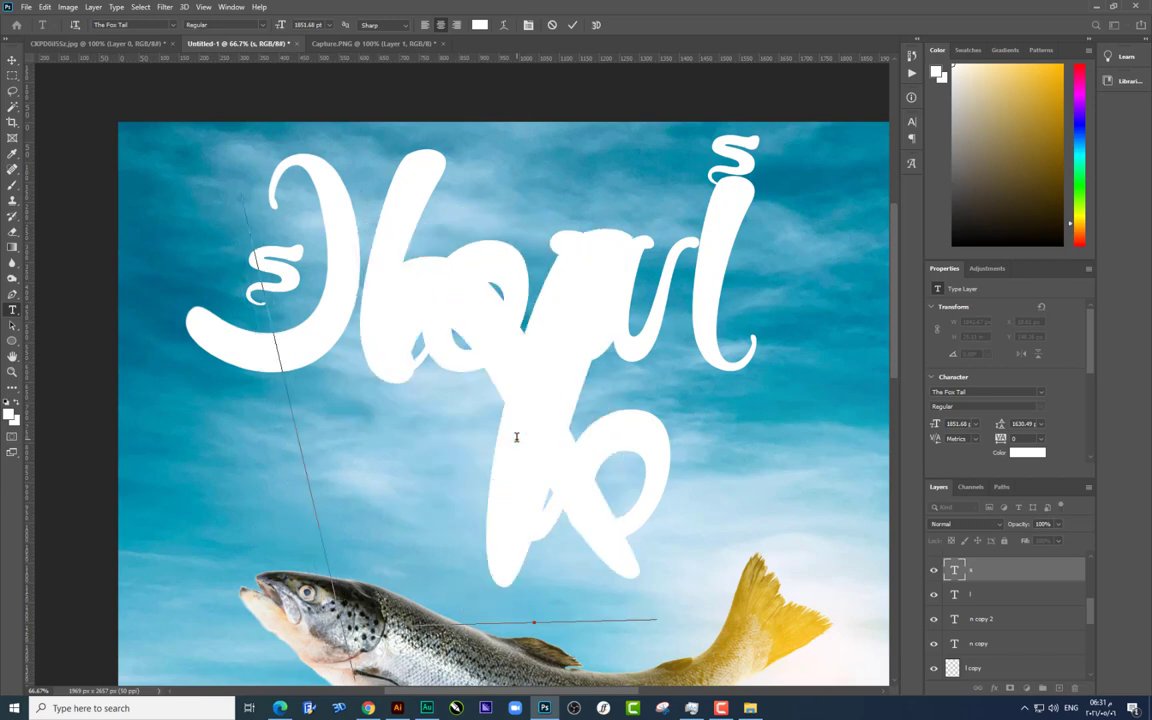
key(BackSpace)
text(x)
key(BackSpace)
text(c)
key(BackSpace)
text(z)
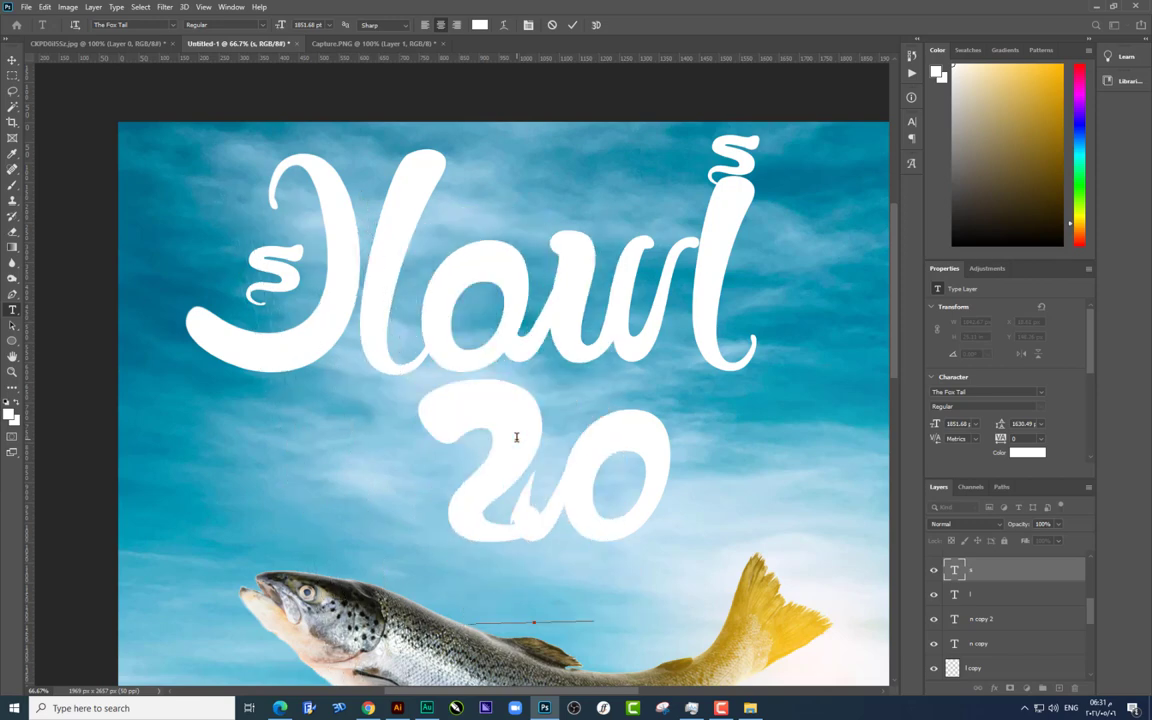
key(BackSpace)
text(a)
key(BackSpace)
text(q)
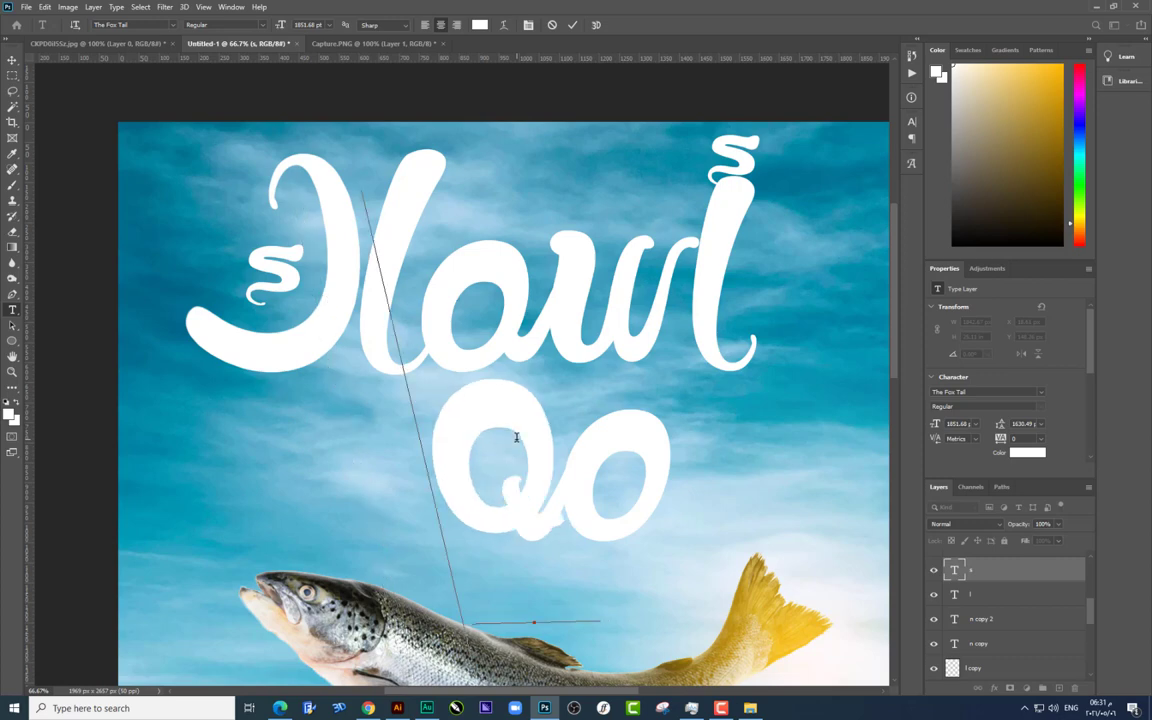
key(BackSpace)
text(g)
key(shift+Left)
text(s)
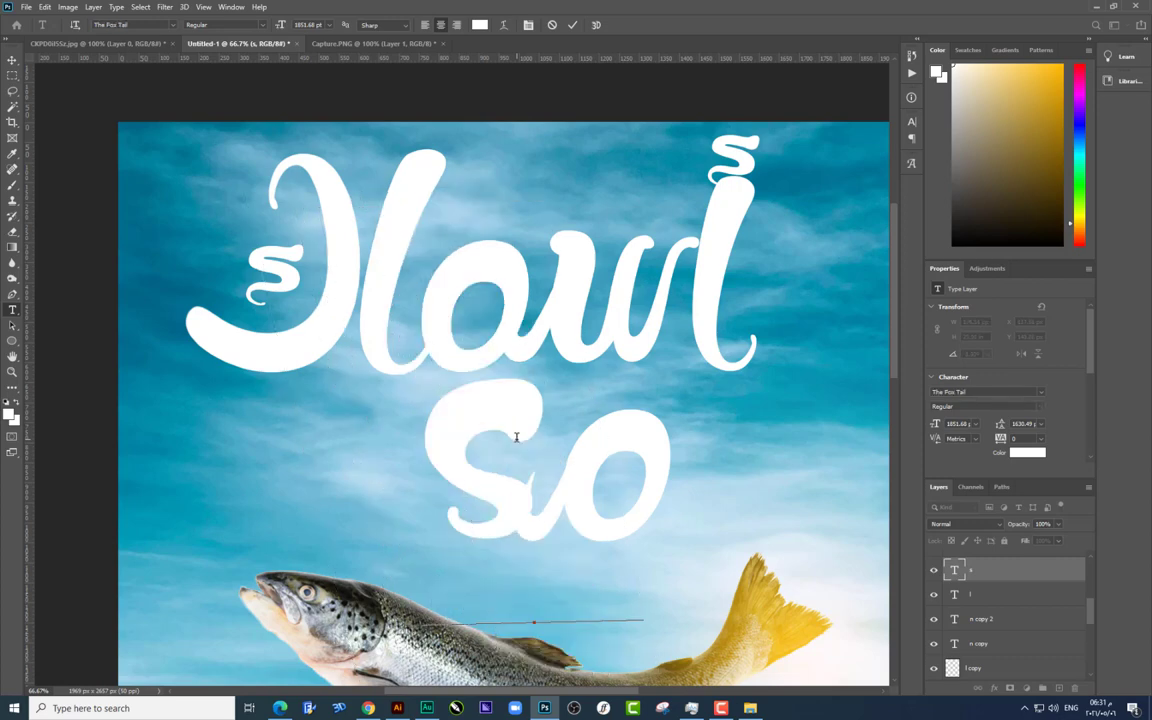
key(BackSpace)
text(l)
key(BackSpace)
text(i)
key(BackSpace)
text(u)
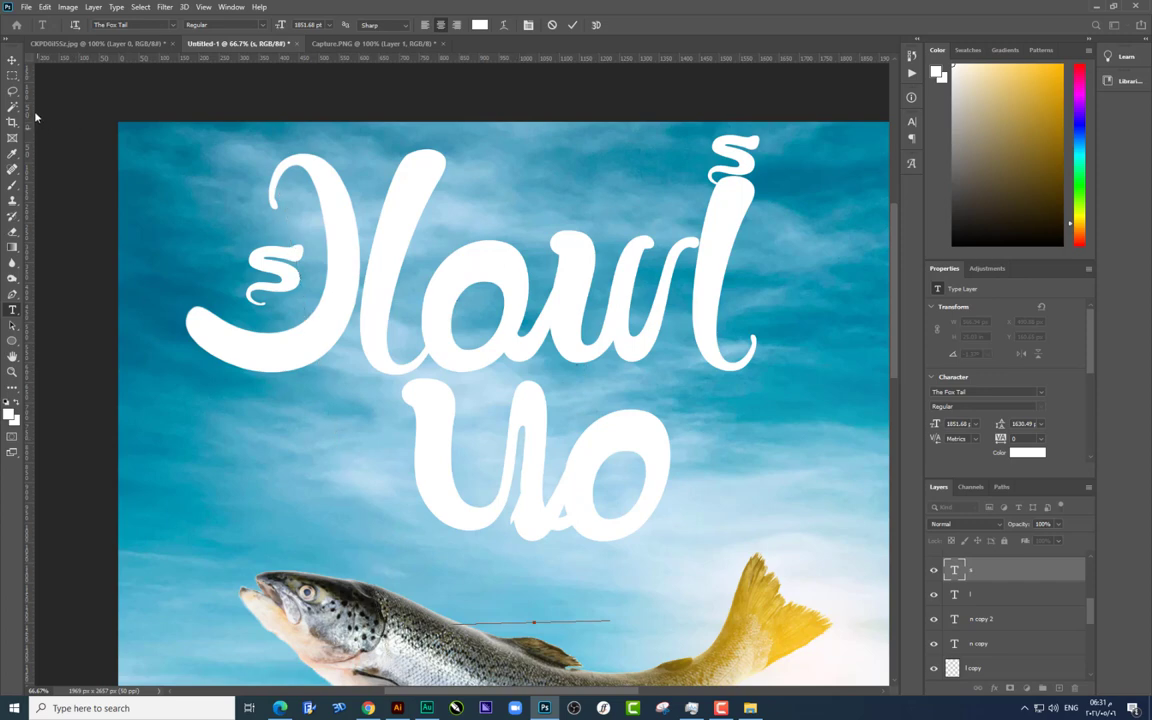
Step: Delete the stray glyph layer and move the u right next to the o
click(12, 60)
drag(530, 482, 450, 500)
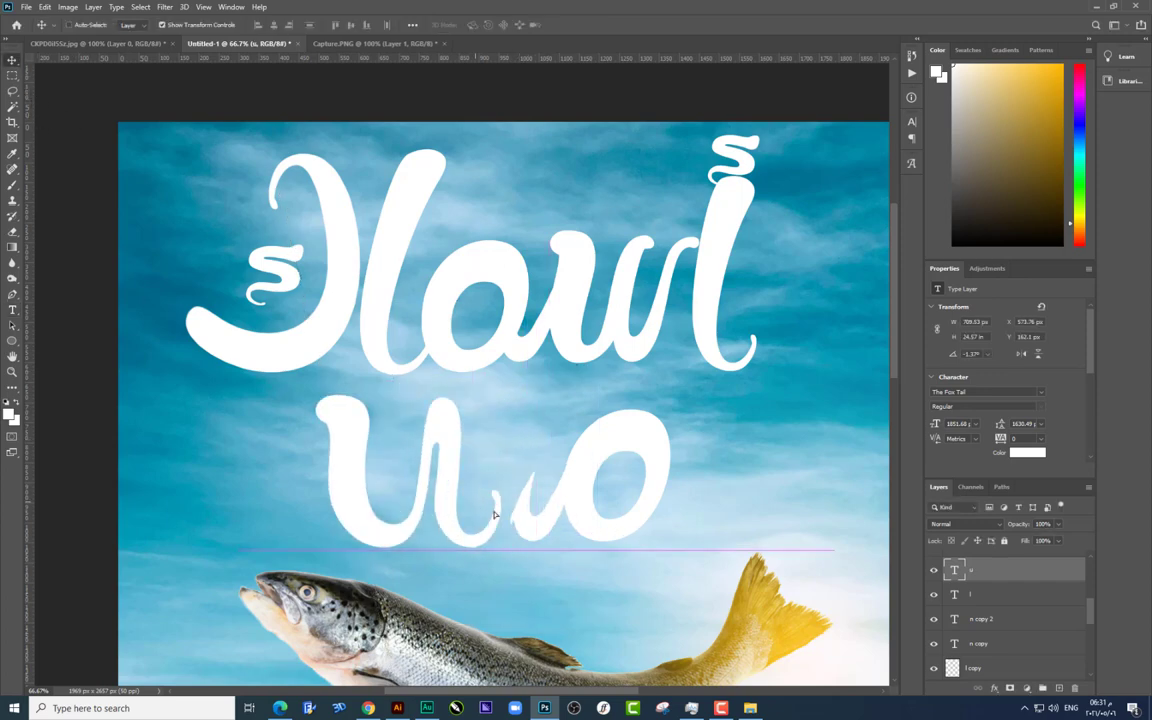
click(545, 538)
key(Delete)
right_click(457, 461)
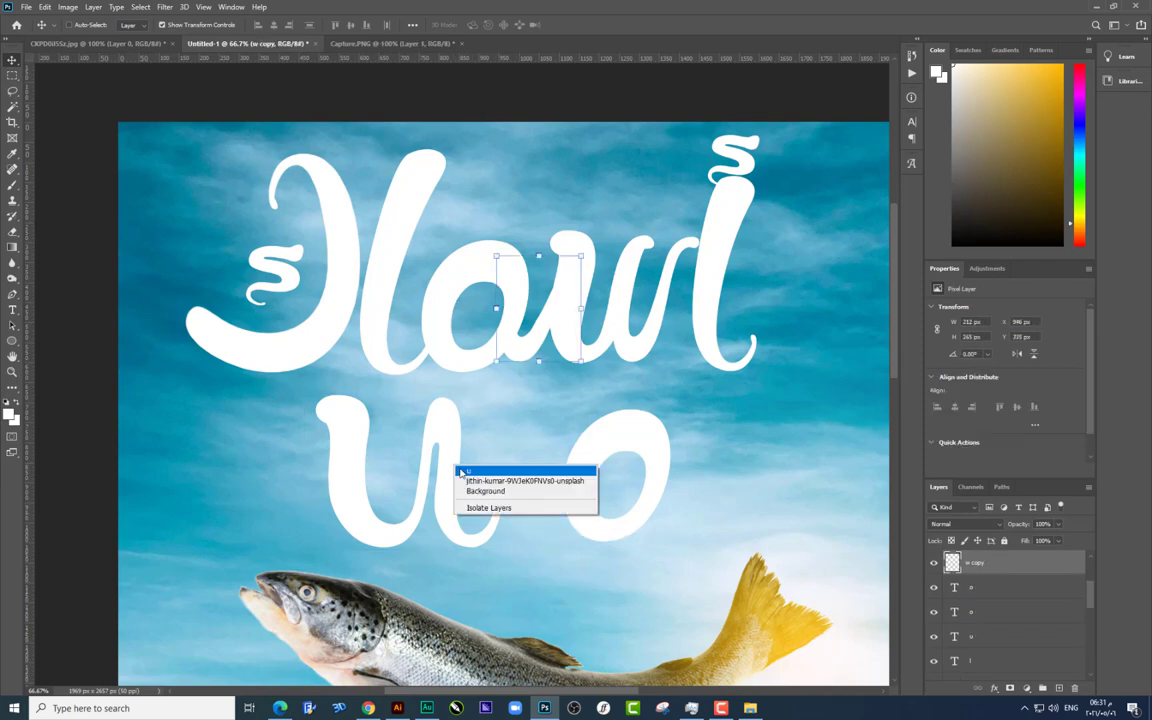
click(523, 470)
mouse_move(523, 470)
mouse_down()
mouse_move(533, 472)
mouse_move(507, 432)
mouse_up()
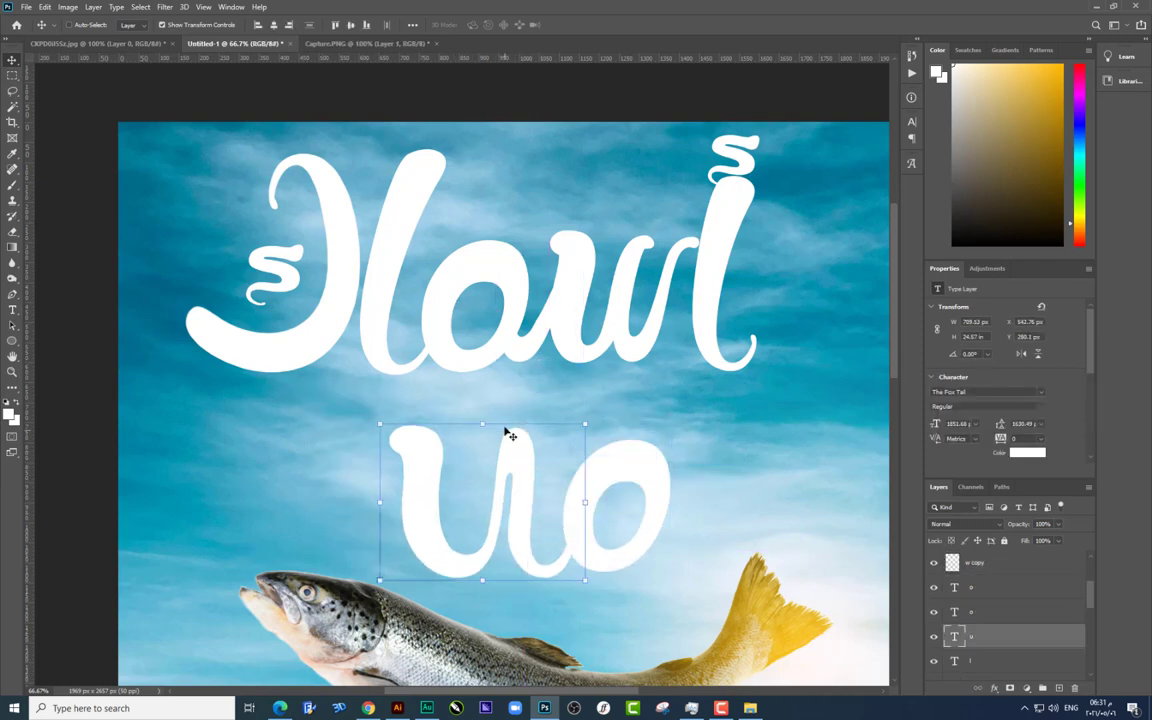
Step: Squash the u to a shorter height, reposition it, and duplicate the o up-right
key(ctrl+t)
drag(474, 247, 470, 403)
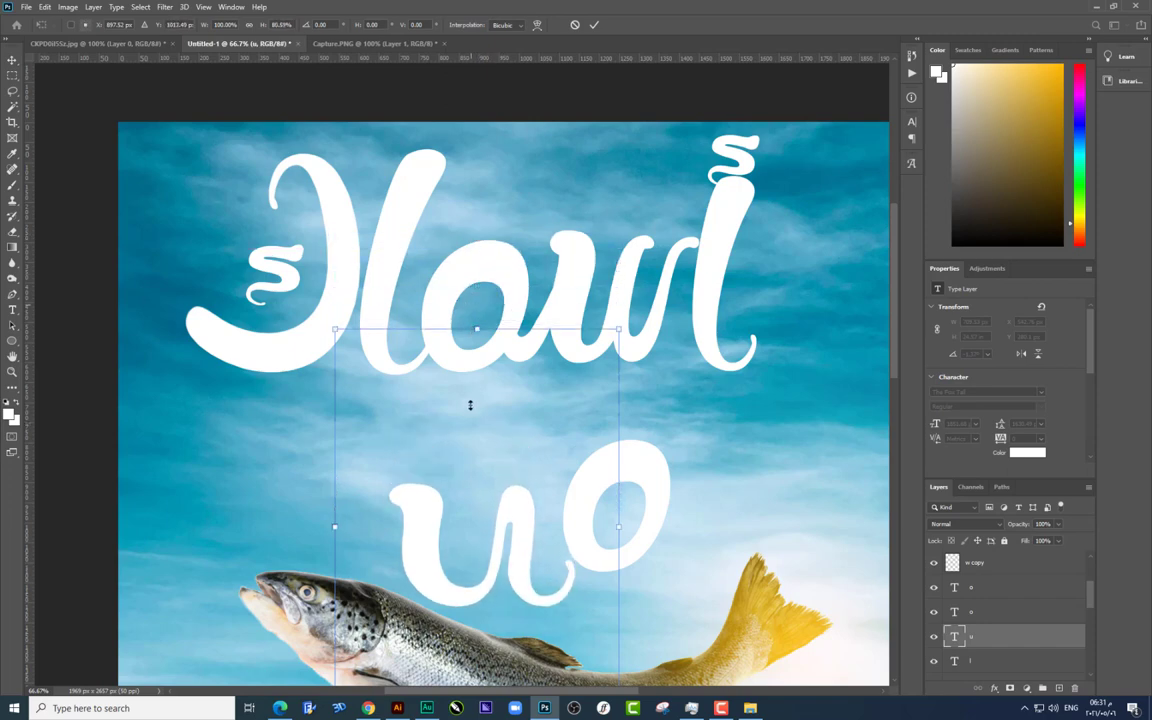
key(Return)
drag(506, 527, 519, 492)
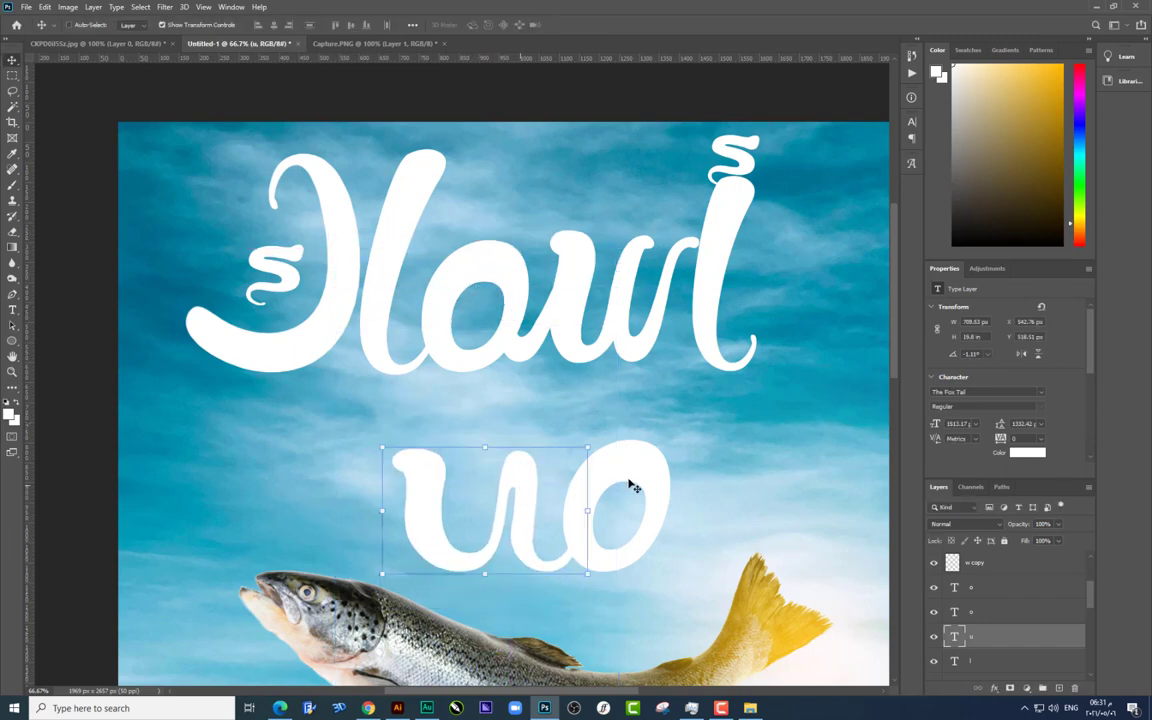
drag(646, 483, 760, 395)
Step: Retype the copied o, trying f, S, k and d before settling on h
key(t)
double_click(766, 412)
text(f)
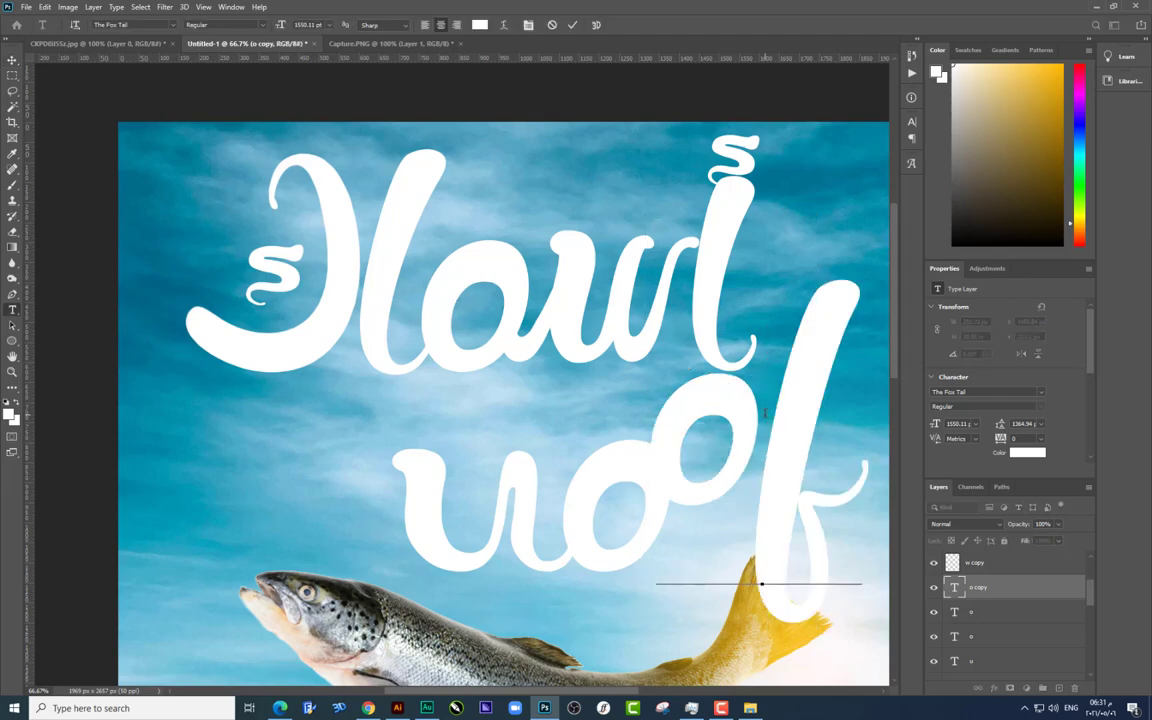
key(BackSpace)
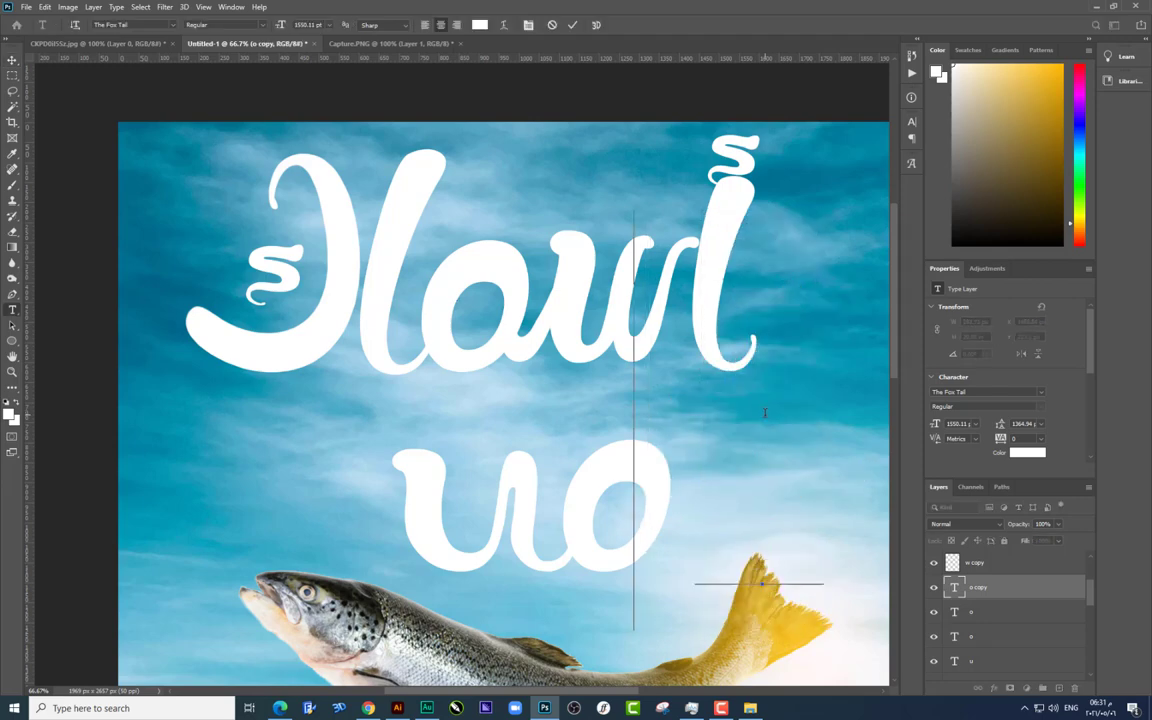
text(S)
key(BackSpace)
text(k)
key(BackSpace)
text(k)
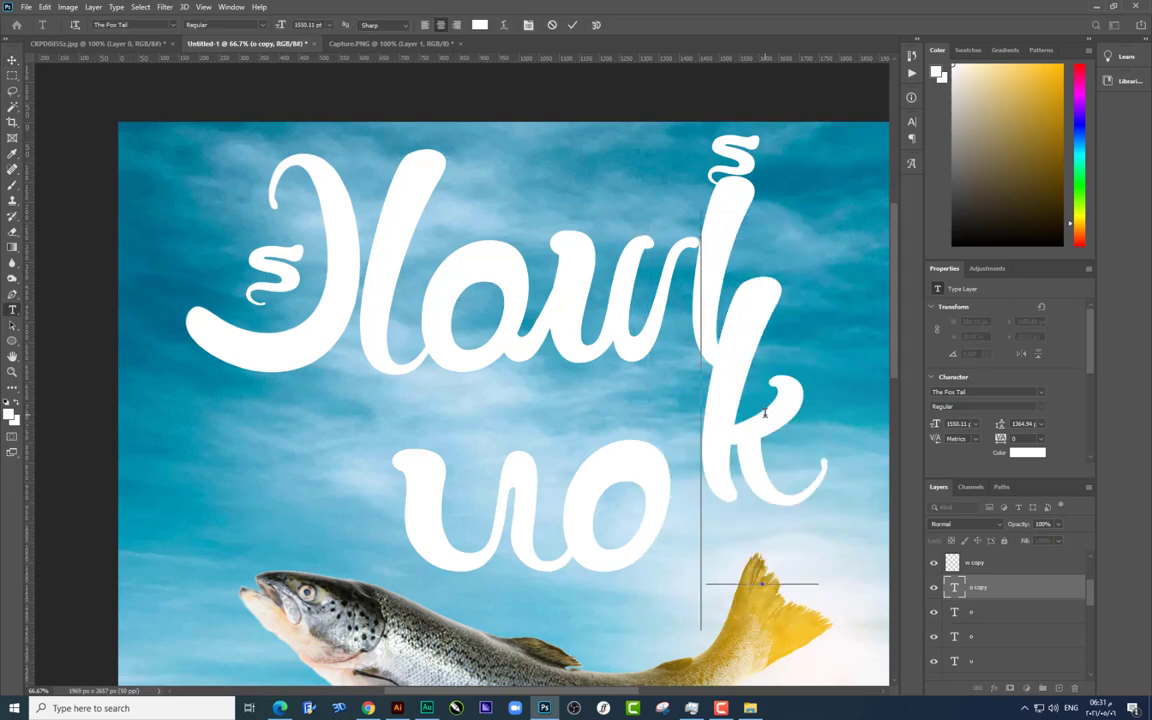
key(BackSpace)
text(d)
key(BackSpace)
text(S)
key(BackSpace)
text(h)
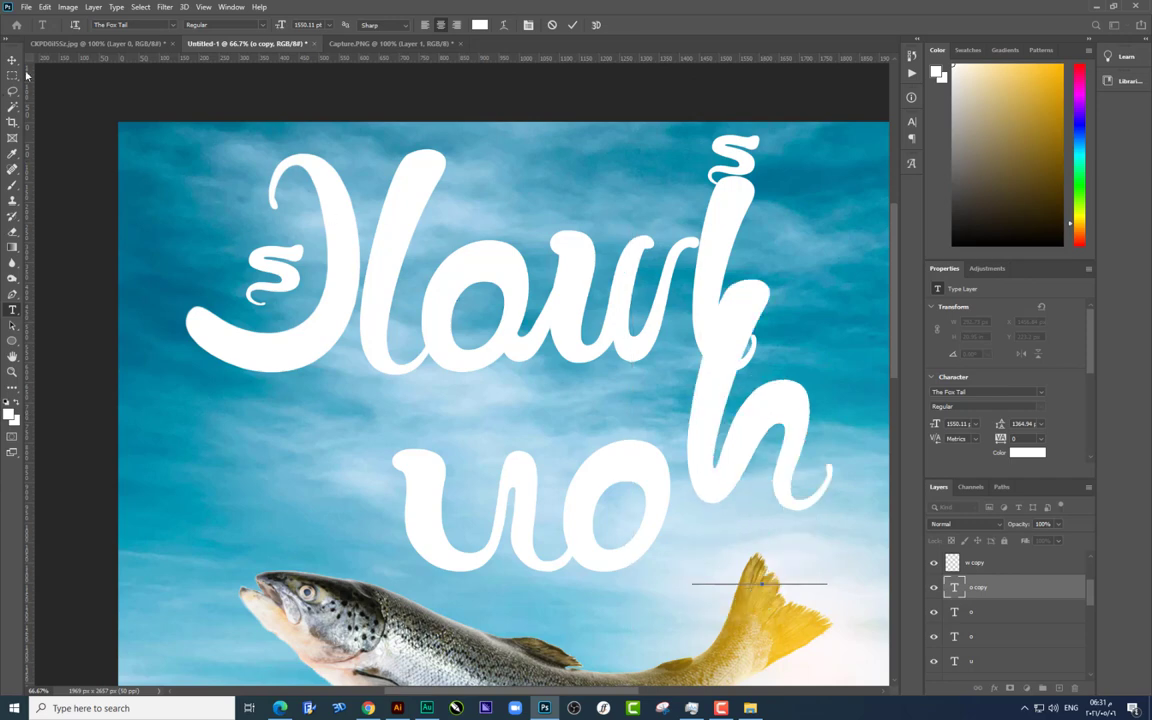
Step: Move the h onto the lower word and rotate it 90° clockwise
drag(700, 445, 470, 425)
right_click(512, 478)
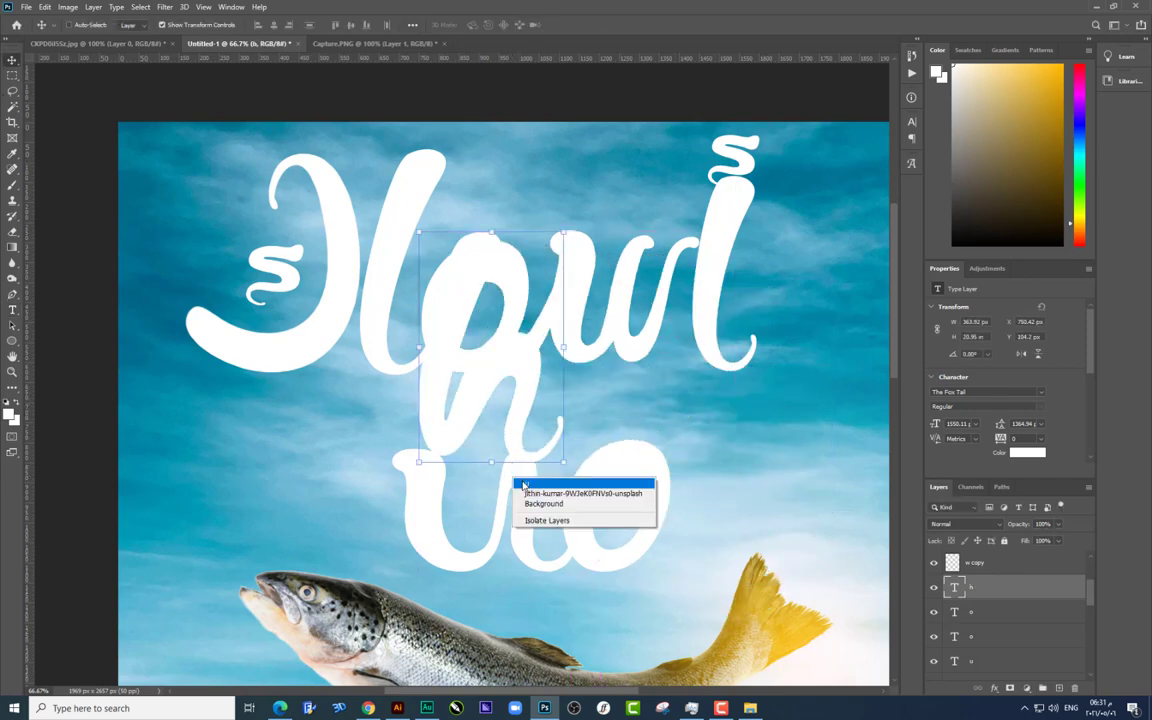
click(560, 504)
drag(522, 386, 504, 453)
key(ctrl+t)
right_click(500, 450)
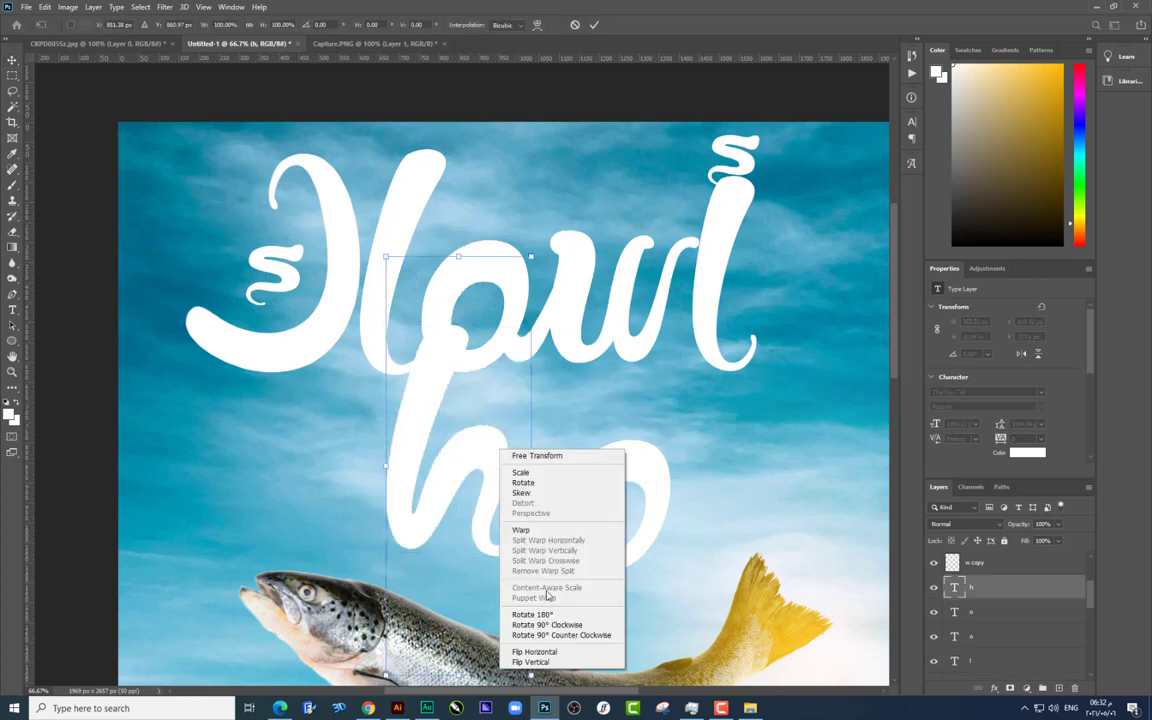
click(553, 625)
key(Return)
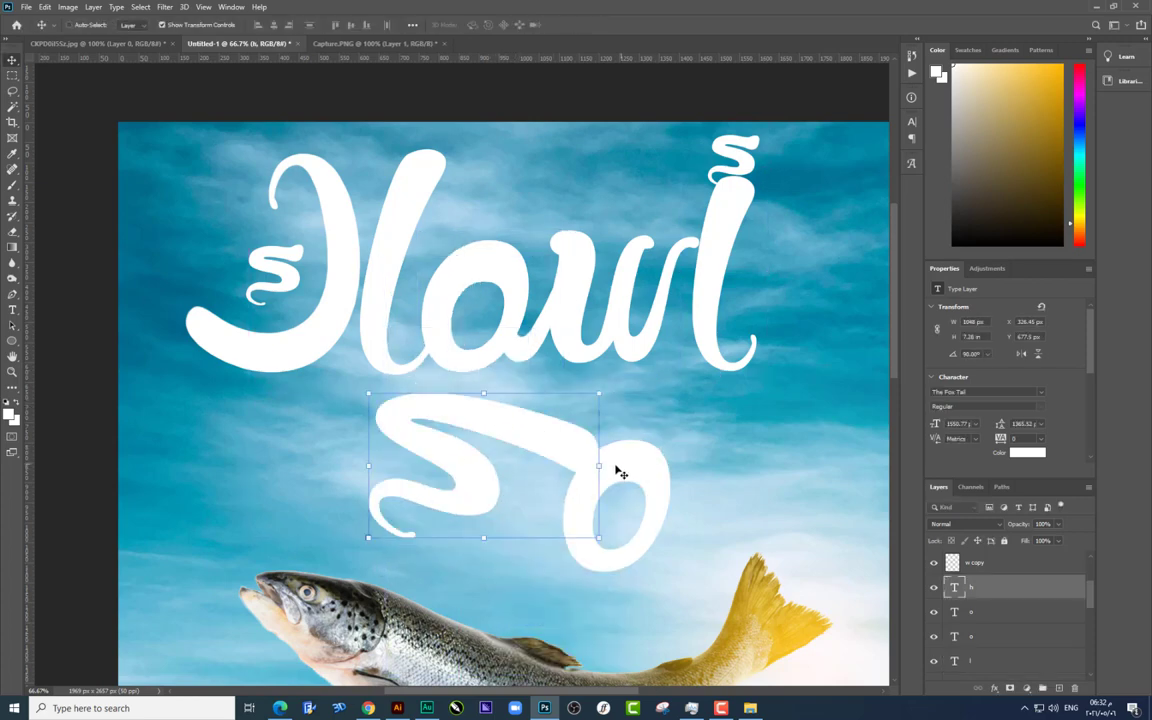
Step: Fine-tune the h's angle and position so it curls before the lower o
drag(600, 472, 630, 404)
key(ctrl+t)
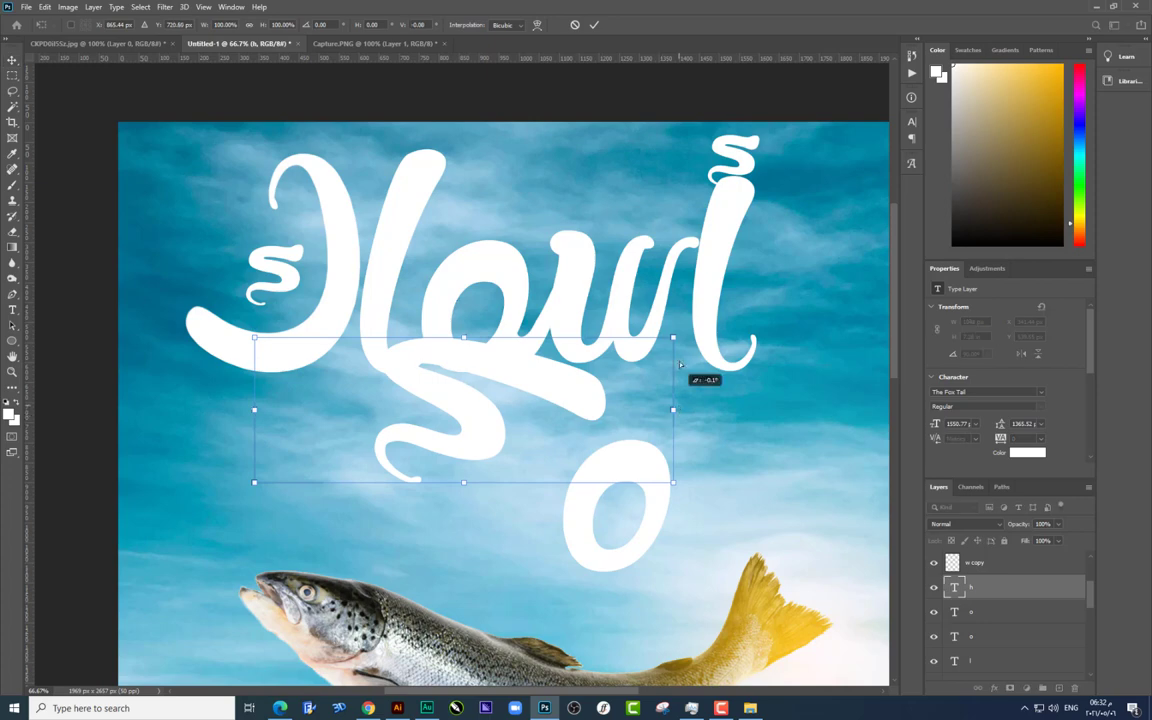
drag(680, 364, 663, 218)
mouse_move(473, 429)
mouse_down()
mouse_move(479, 477)
mouse_move(494, 455)
mouse_up()
key(Return)
key(ctrl+t)
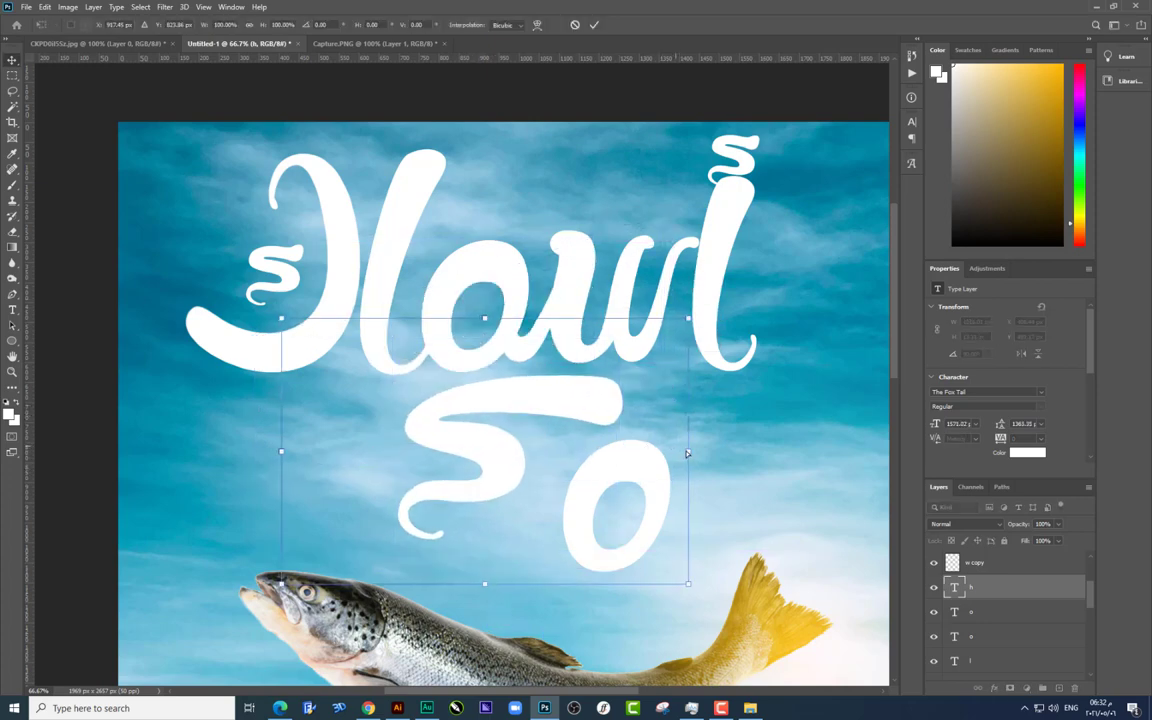
mouse_move(621, 449)
mouse_down()
mouse_move(515, 423)
mouse_move(530, 465)
mouse_up()
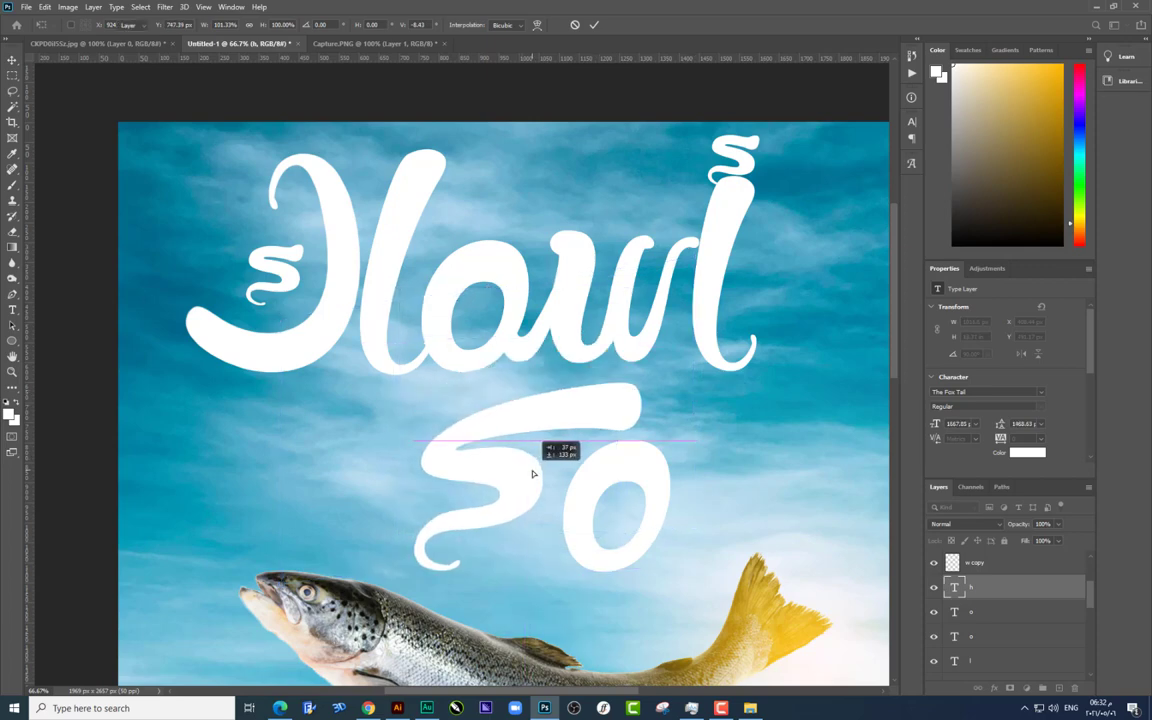
key(Return)
ctrl+click(540, 305)
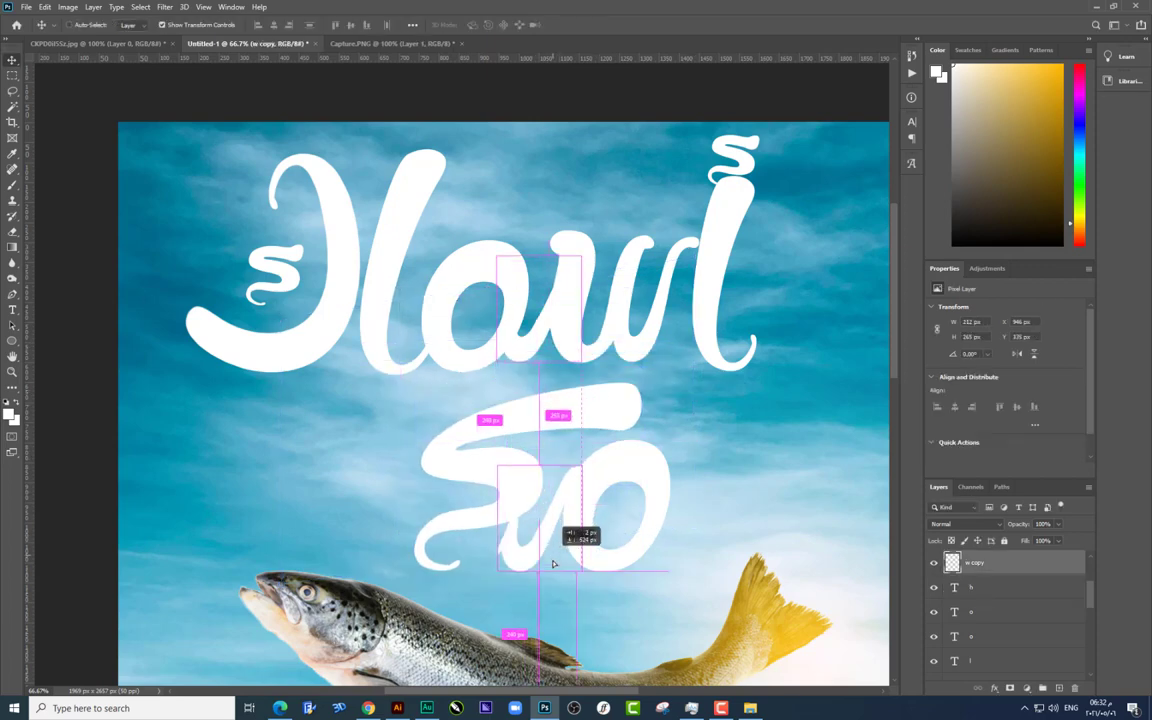
Step: Place a copy of the w in the lower word and warp its left side into the o
drag(545, 466, 543, 556)
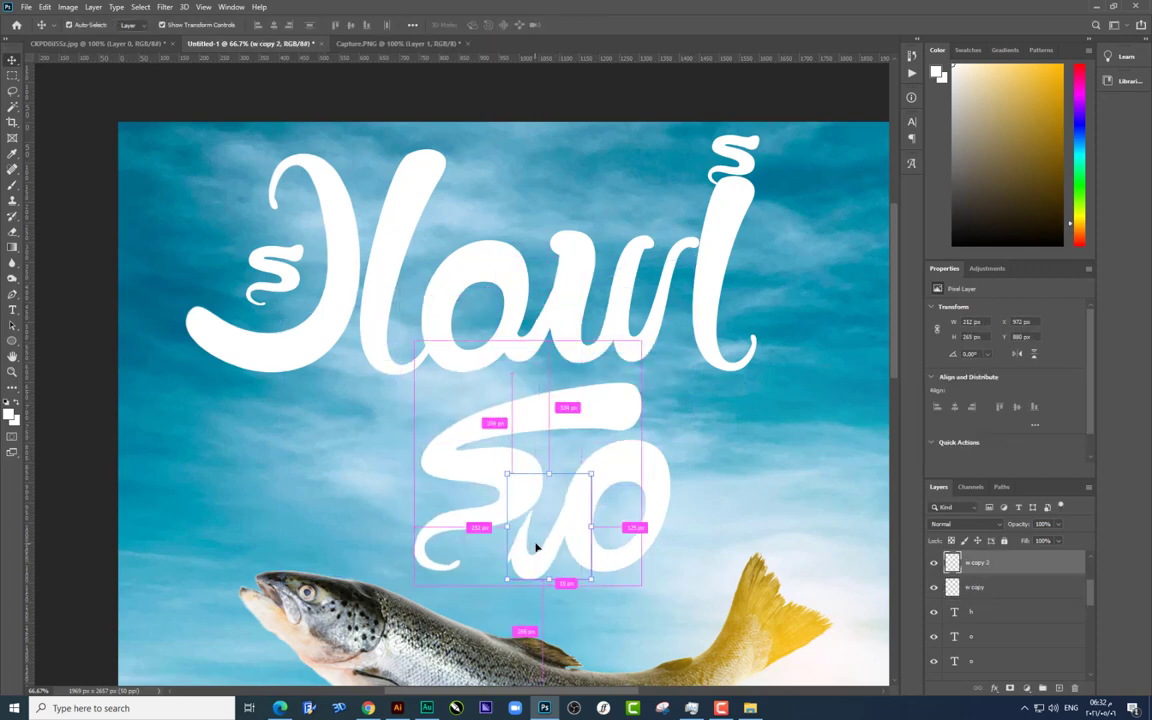
key(ctrl+plus)
right_click(534, 490)
click(575, 347)
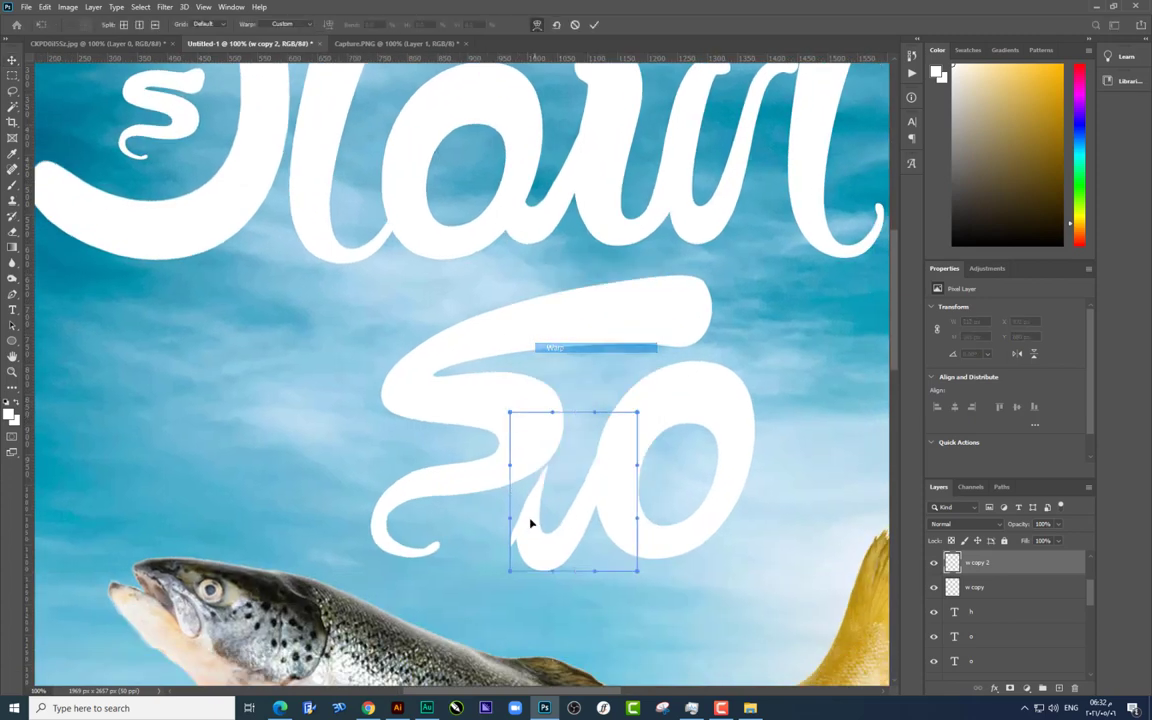
drag(509, 574, 491, 463)
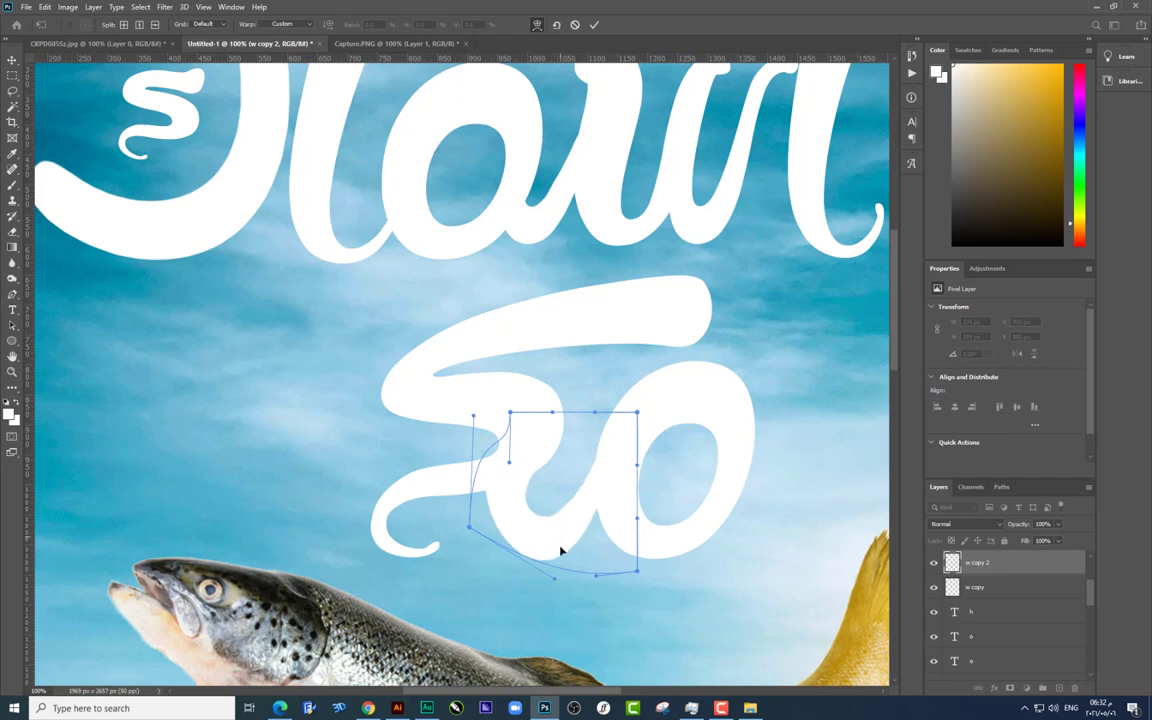
key(Return)
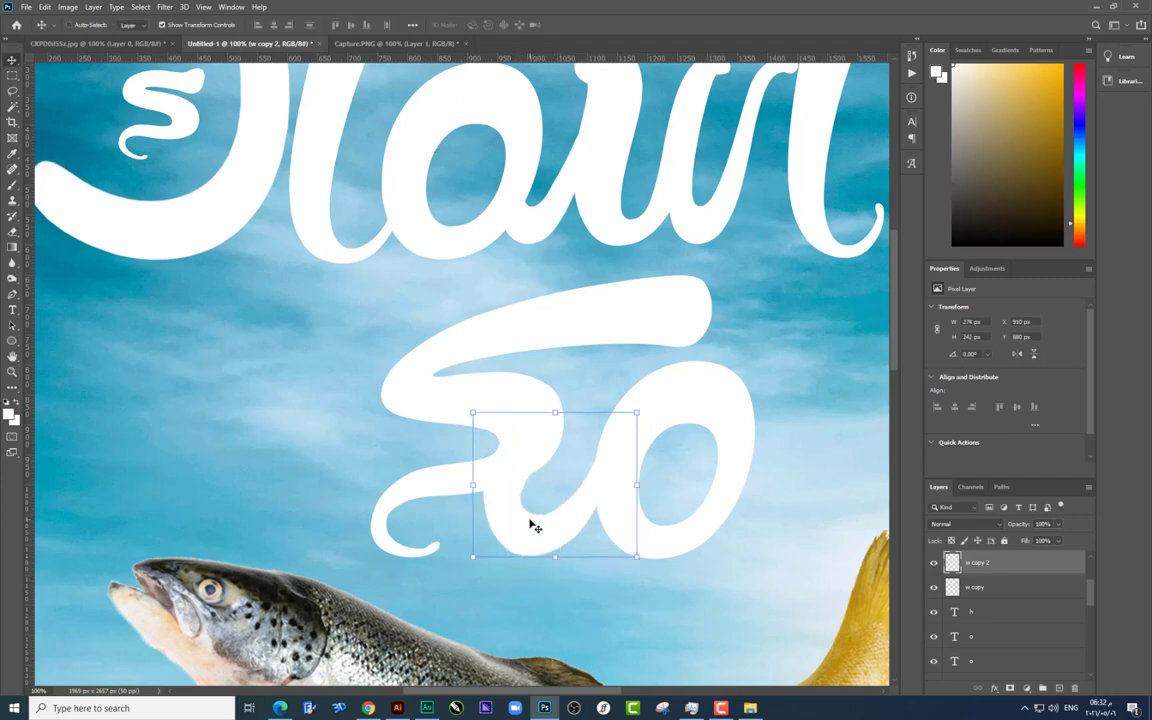
Step: Rasterize the h layer for the Eraser and erase its lower-left curl
scroll(463, 437, down, 2)
click(466, 443)
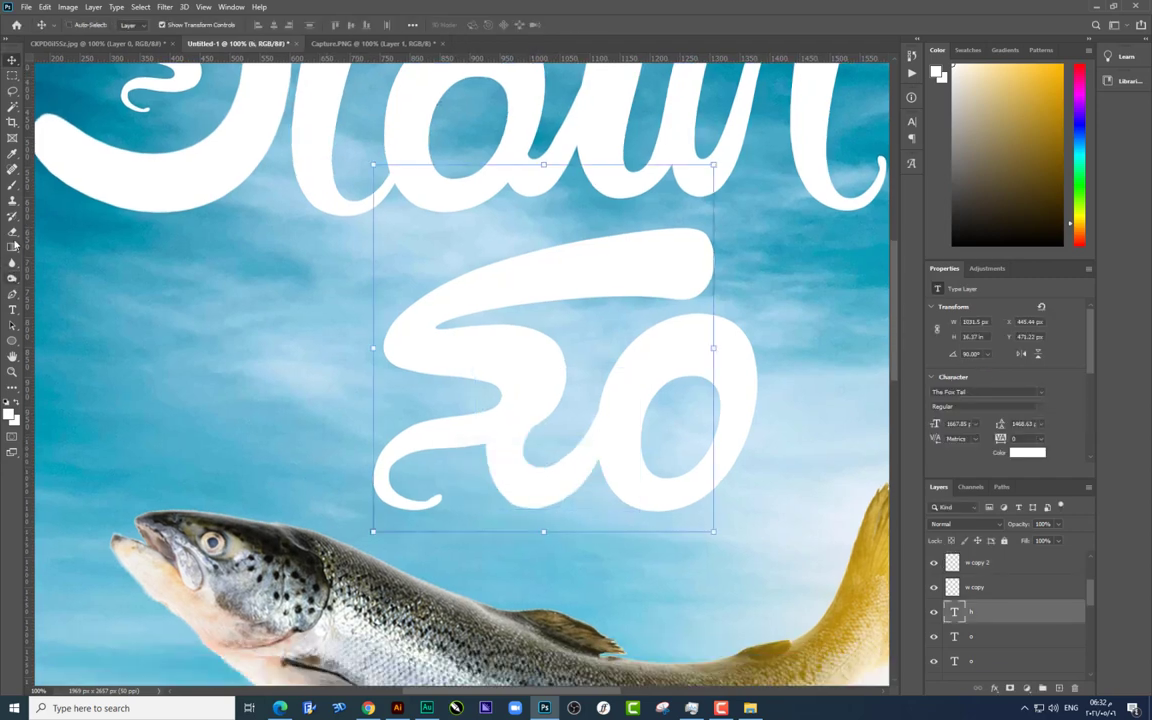
click(12, 232)
click(470, 483)
key(Return)
mouse_move(365, 463)
mouse_down()
mouse_move(398, 487)
mouse_move(414, 430)
mouse_up()
Step: Outline a tall curved left stroke on the lower word with the Pen tool and make it a selection
drag(335, 417, 364, 446)
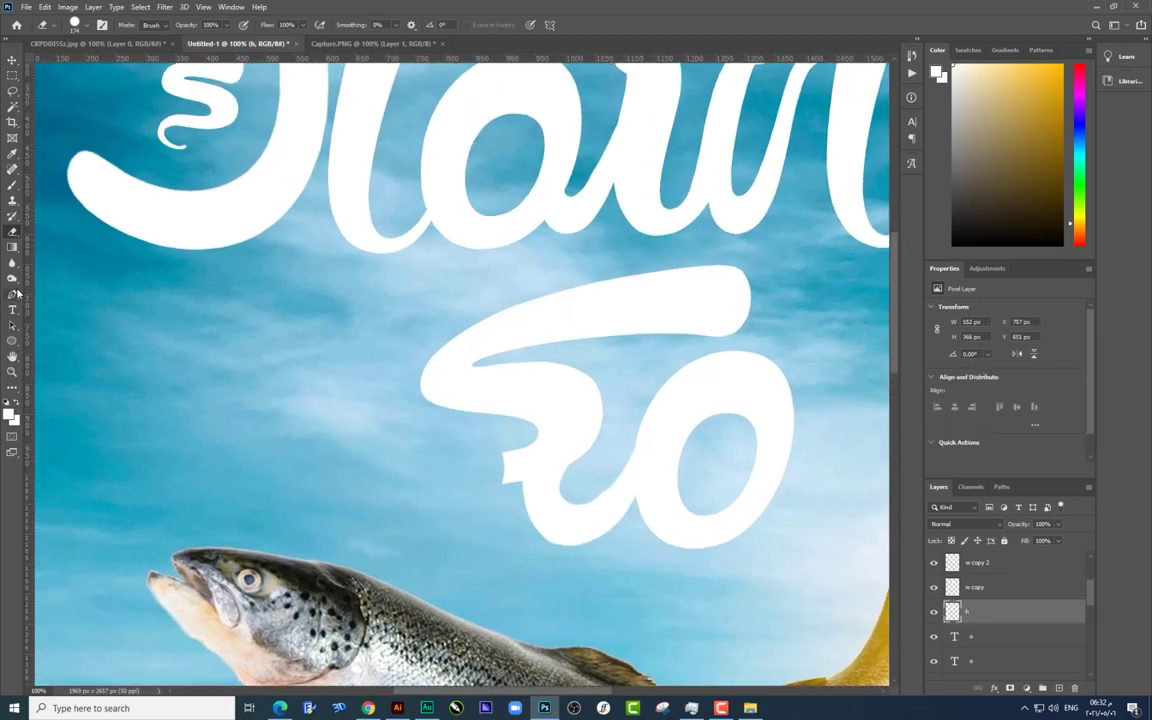
click(14, 294)
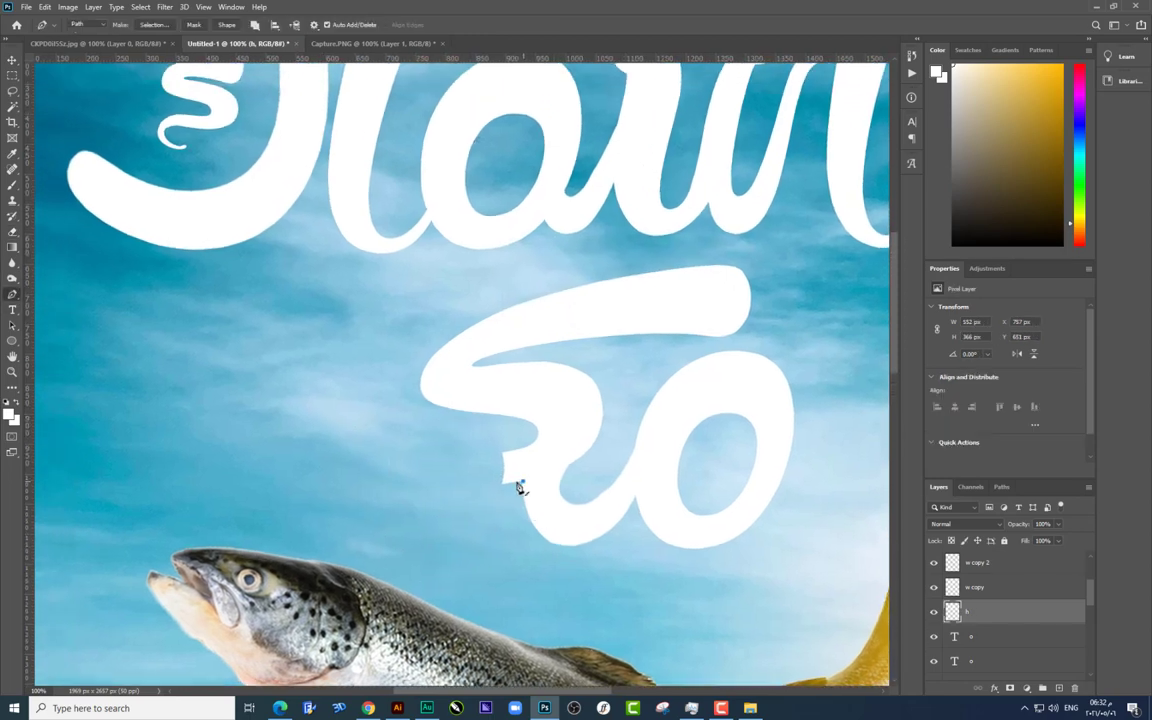
drag(358, 482, 285, 443)
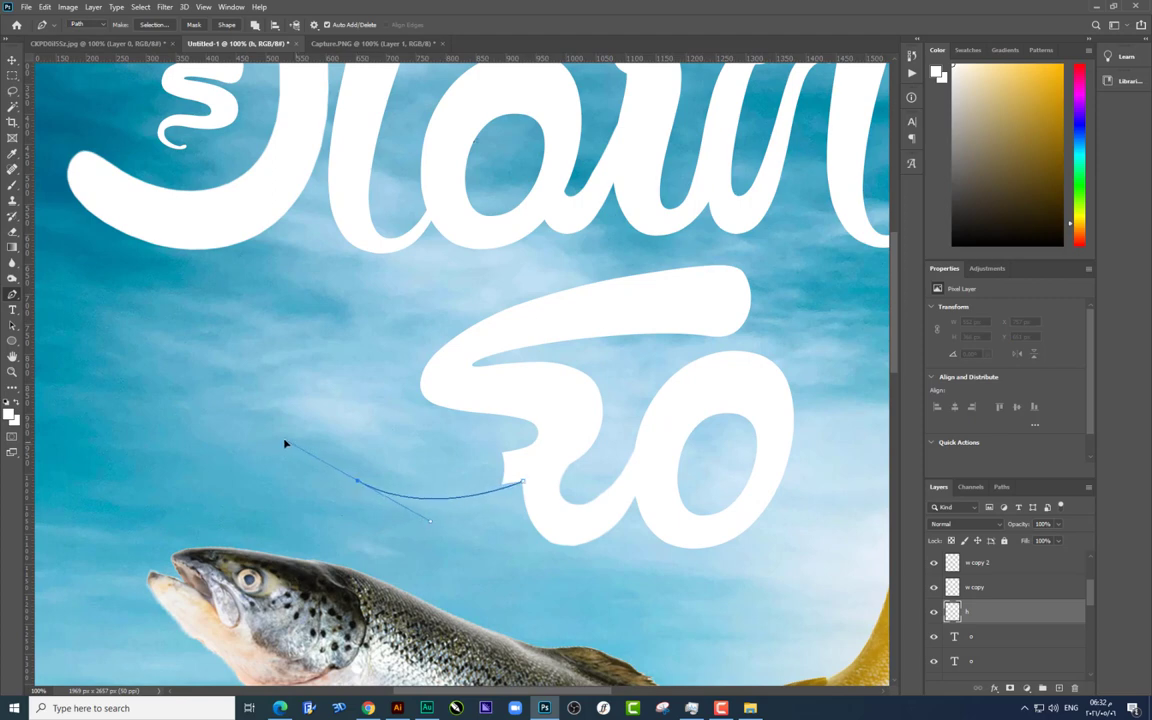
click(376, 281)
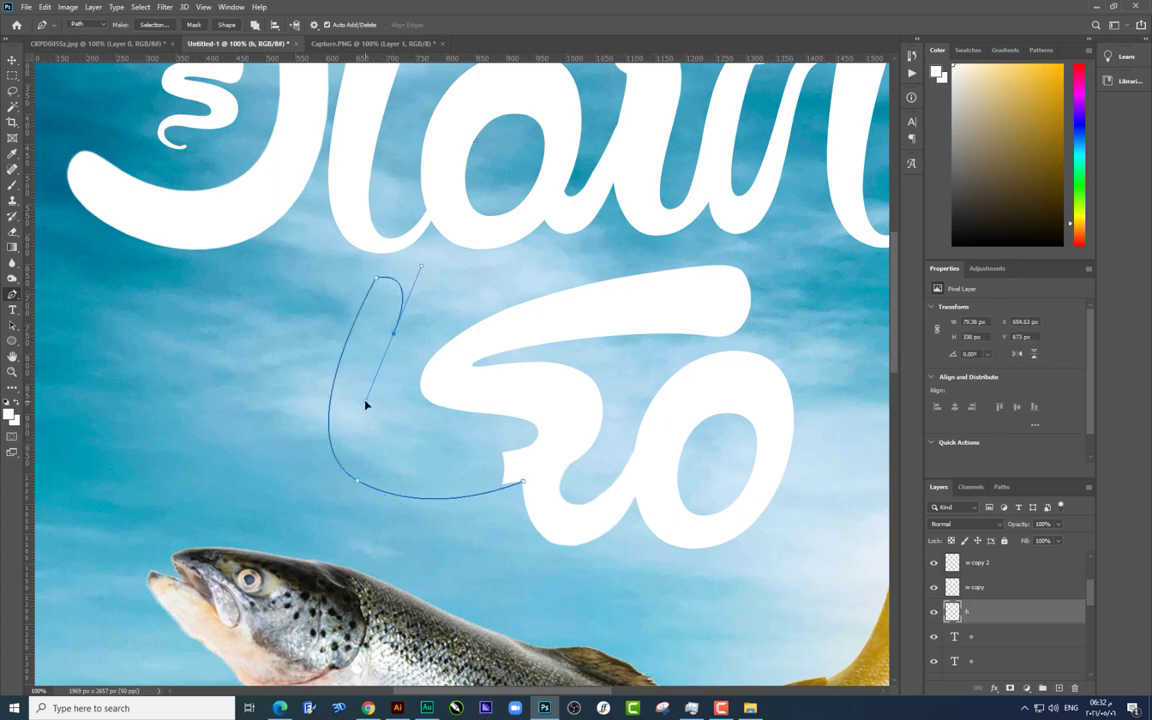
click(427, 274)
drag(452, 304, 451, 302)
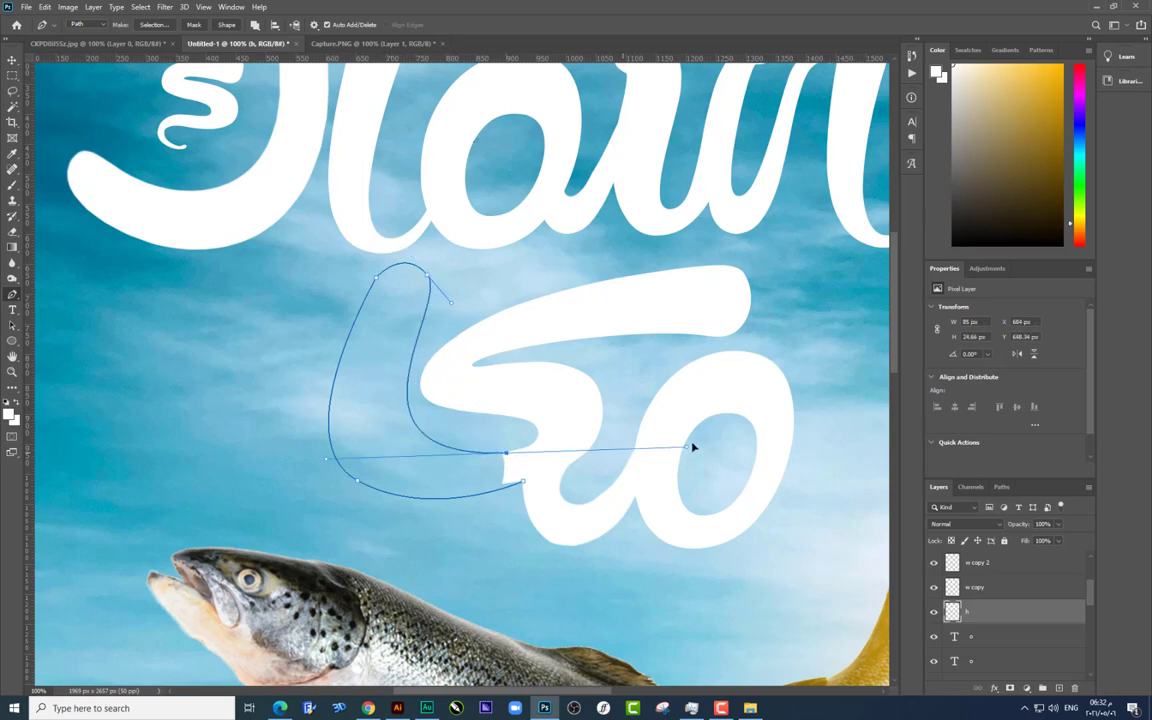
drag(365, 416, 356, 498)
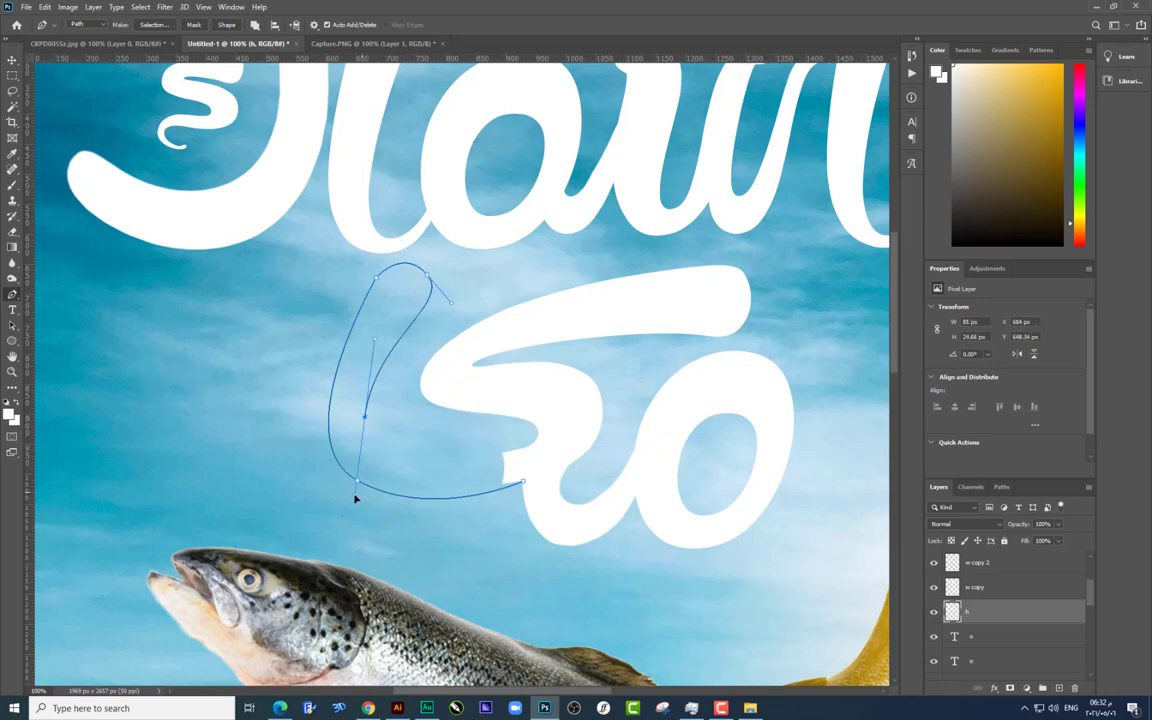
drag(537, 435, 565, 399)
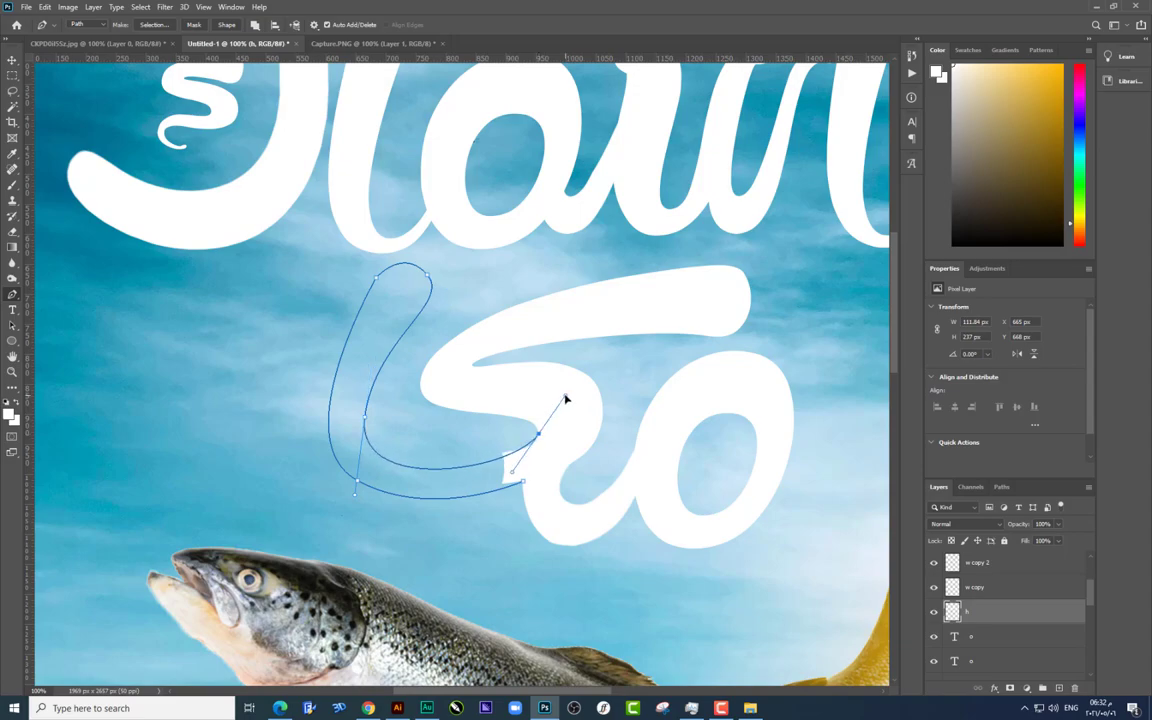
key(ctrl+Return)
Step: Fill the new stroke white using a large hard round brush
click(12, 185)
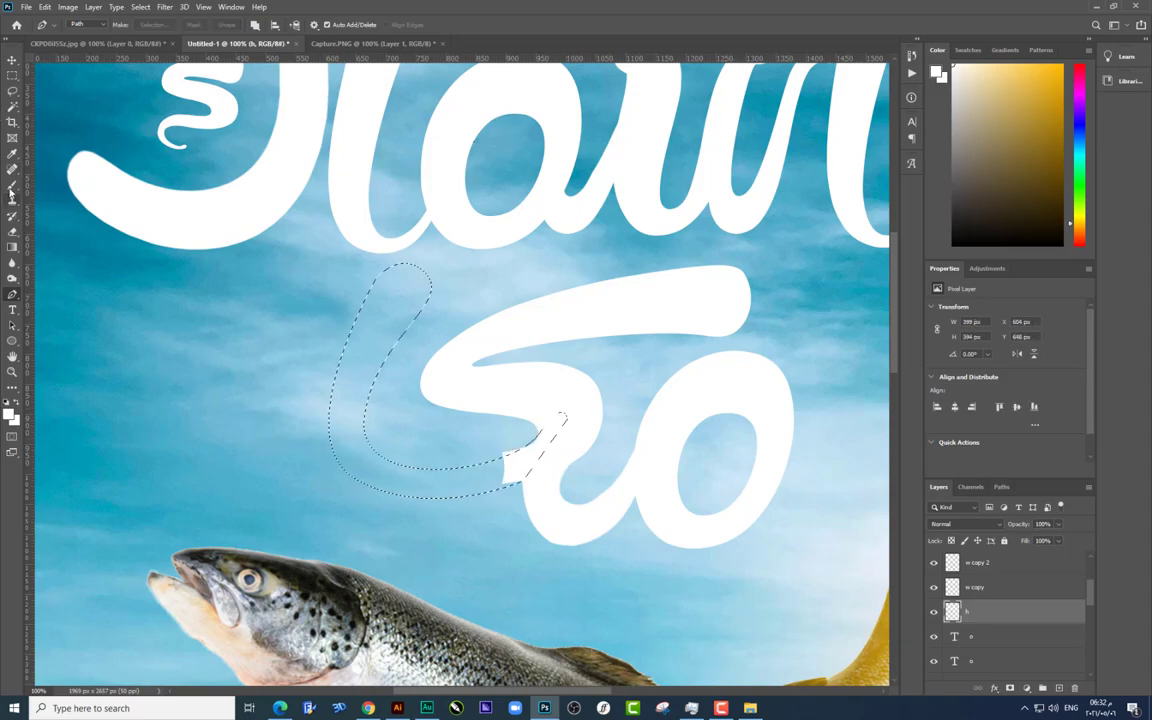
right_click(260, 370)
click(267, 446)
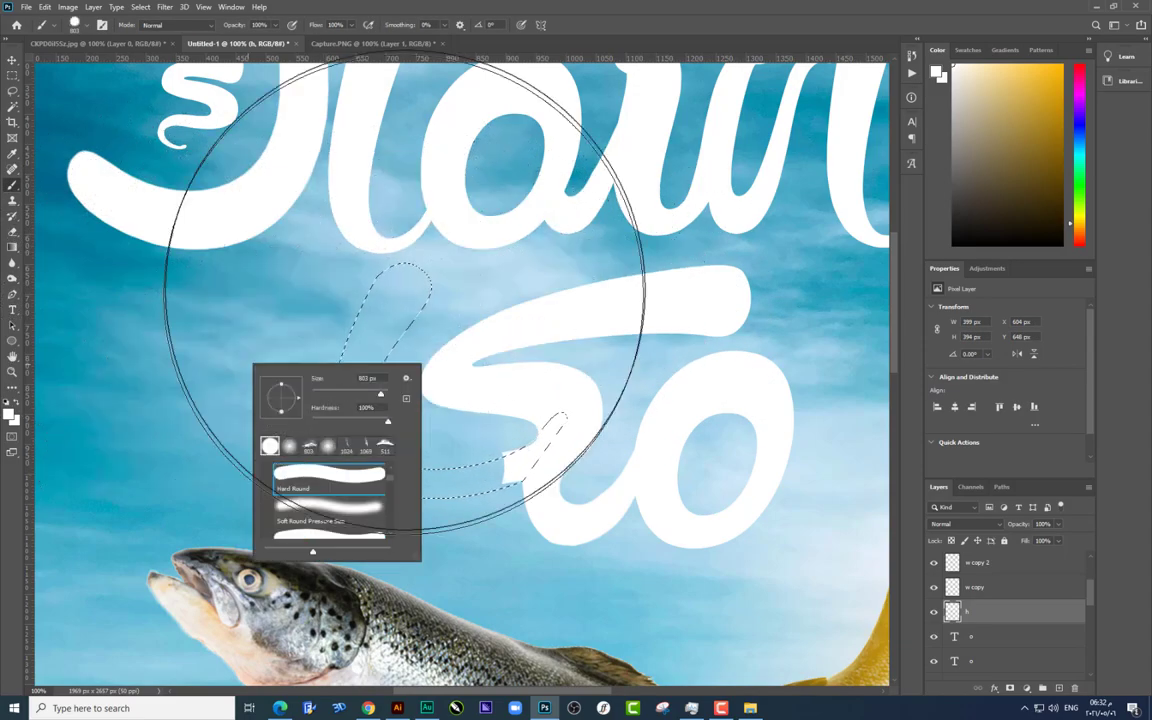
key(Return)
key(ctrl+d)
drag(458, 419, 390, 448)
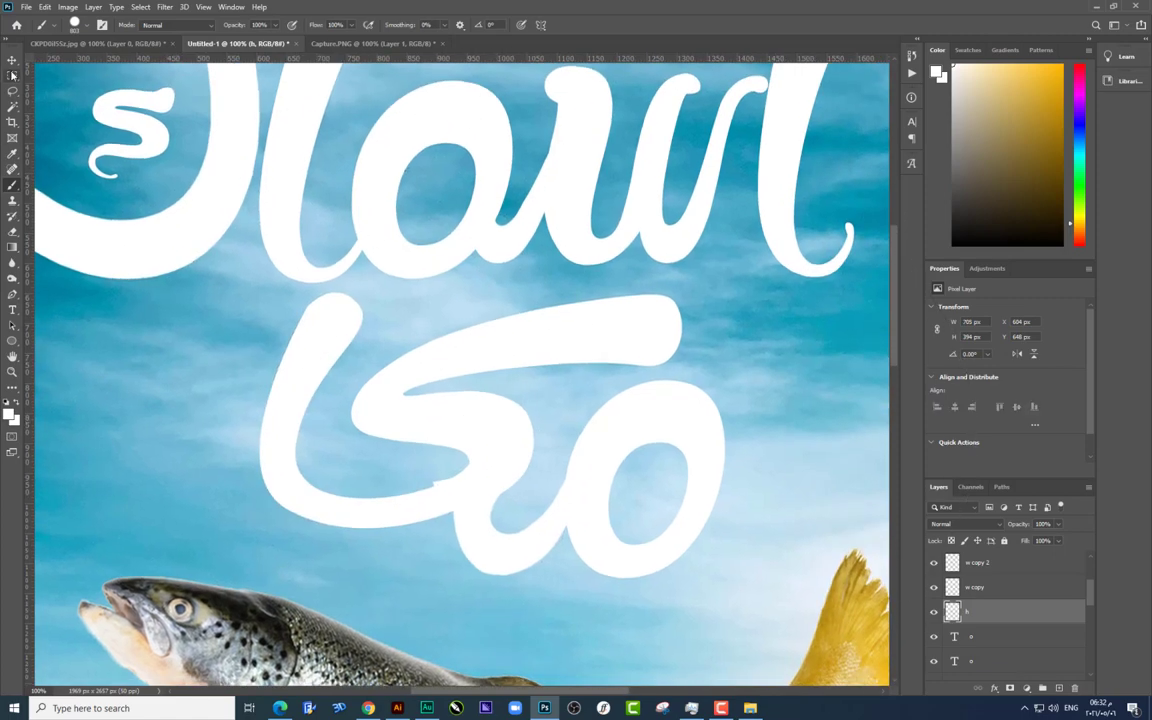
key(ctrl+plus)
key(ctrl+plus)
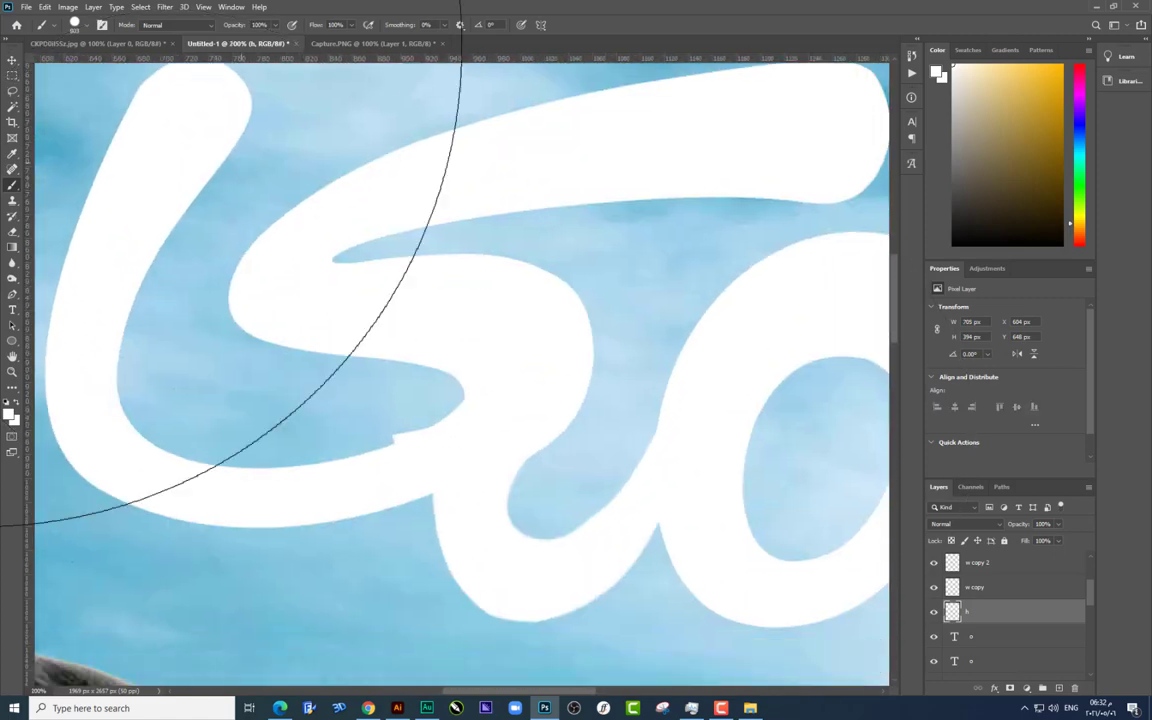
Step: Start a Pen outline along the stroke's notch, then discard it
click(12, 60)
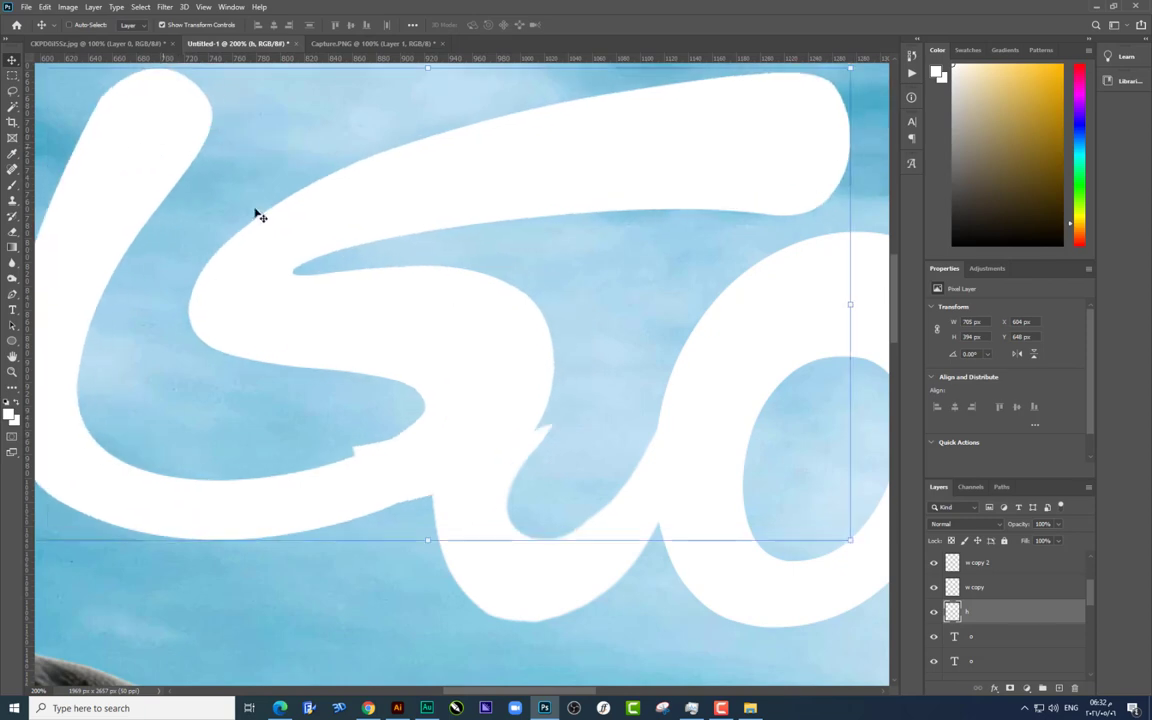
click(13, 295)
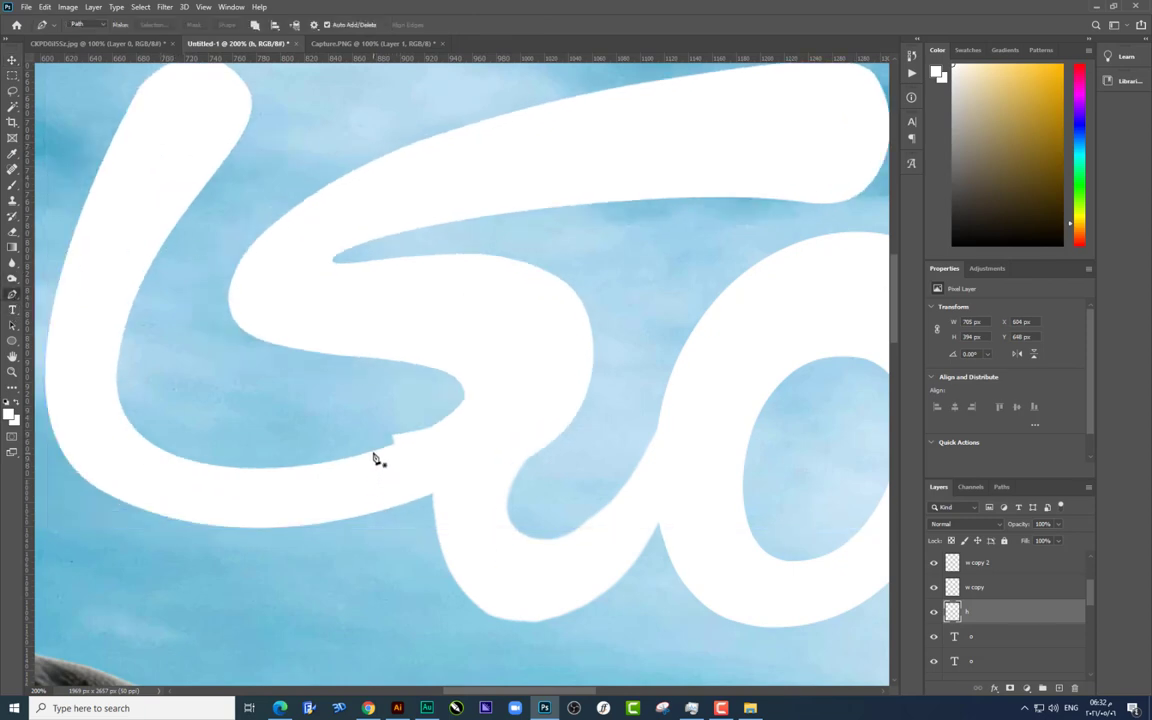
click(372, 451)
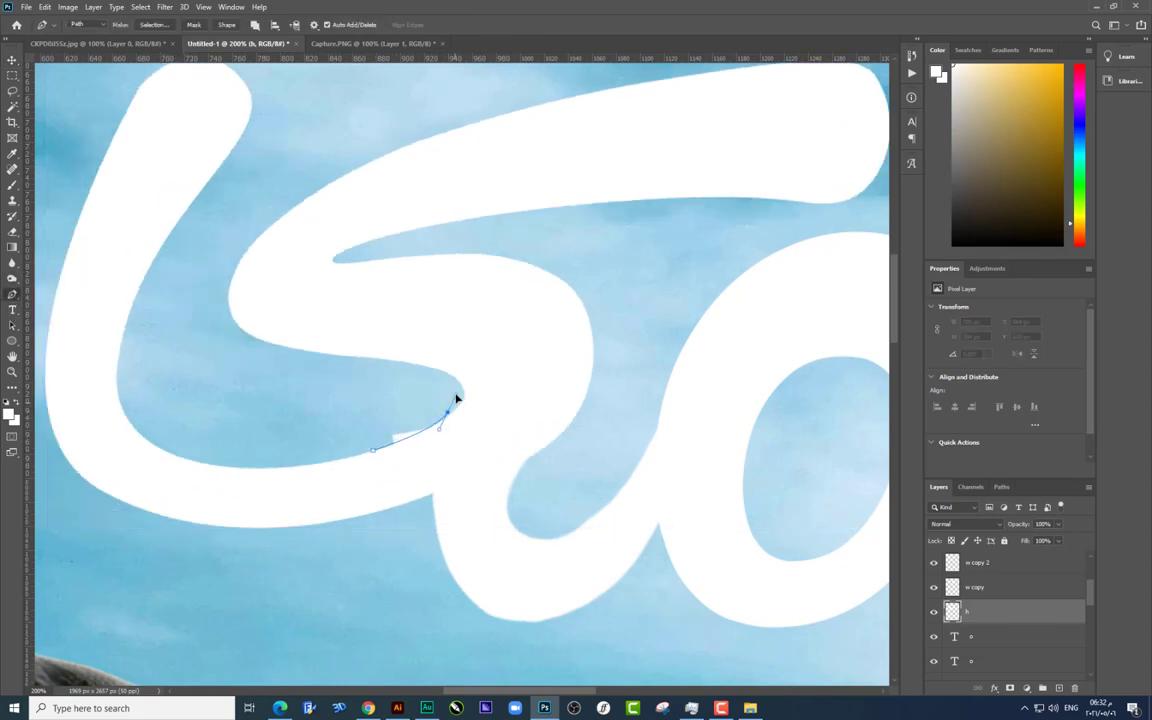
click(389, 384)
key(Escape)
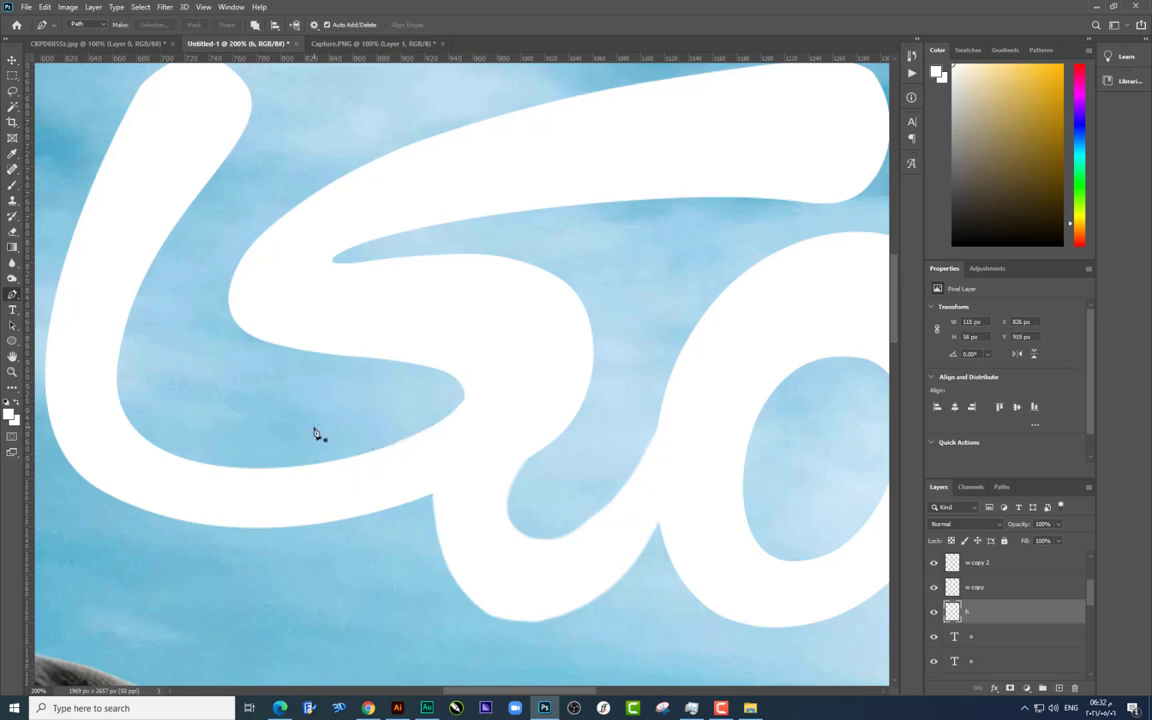
scroll(313, 433, down, 1)
Step: Alt-drag a copy of the o loop to the word's left end and merge the pieces into one layer
click(12, 60)
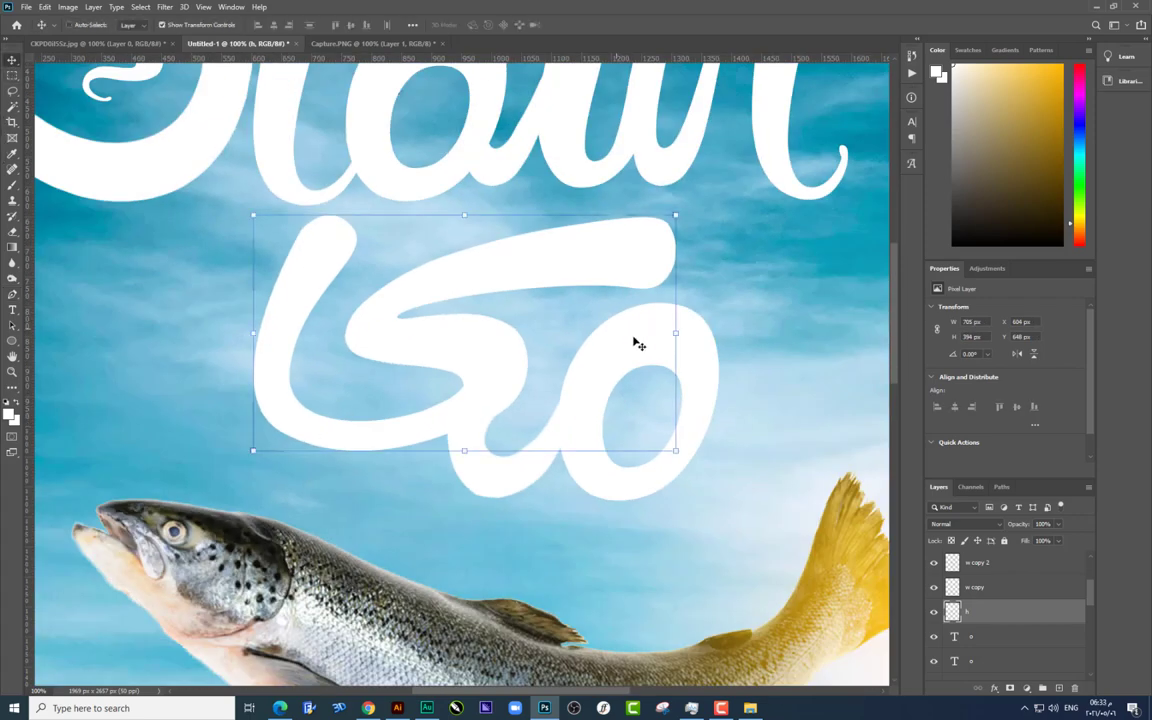
mouse_move(674, 345)
mouse_down()
mouse_move(238, 259)
mouse_move(260, 267)
mouse_up()
drag(336, 285, 463, 412)
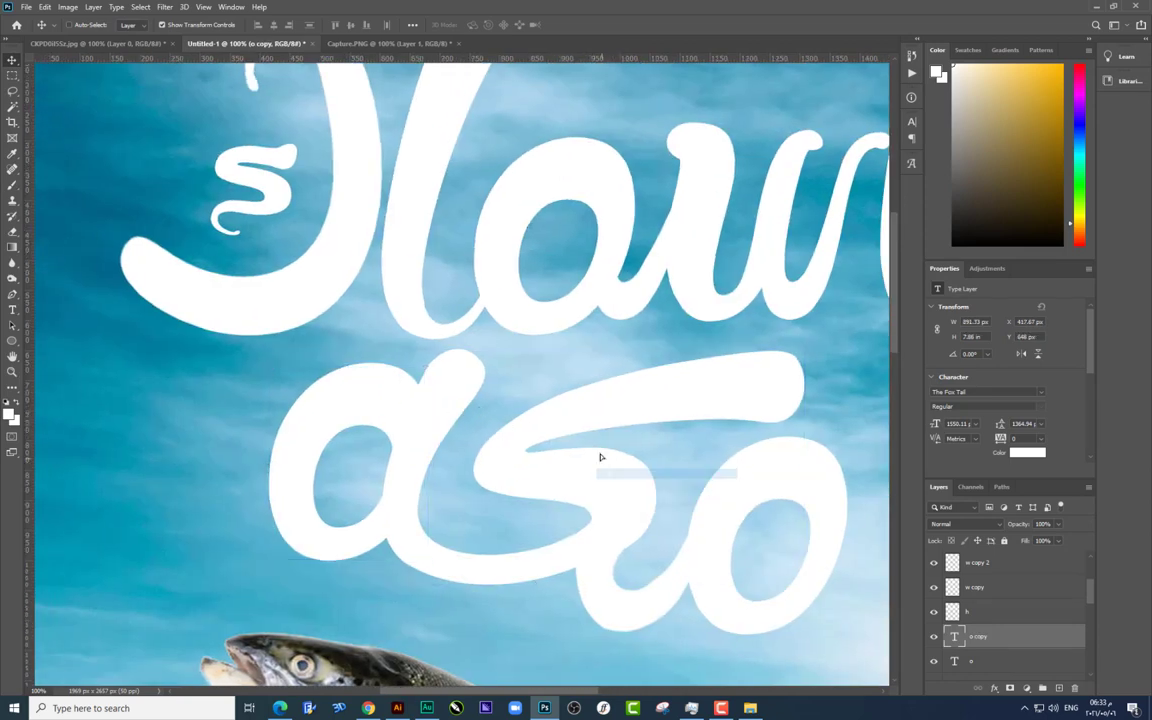
ctrl+click(738, 509)
key(ctrl+e)
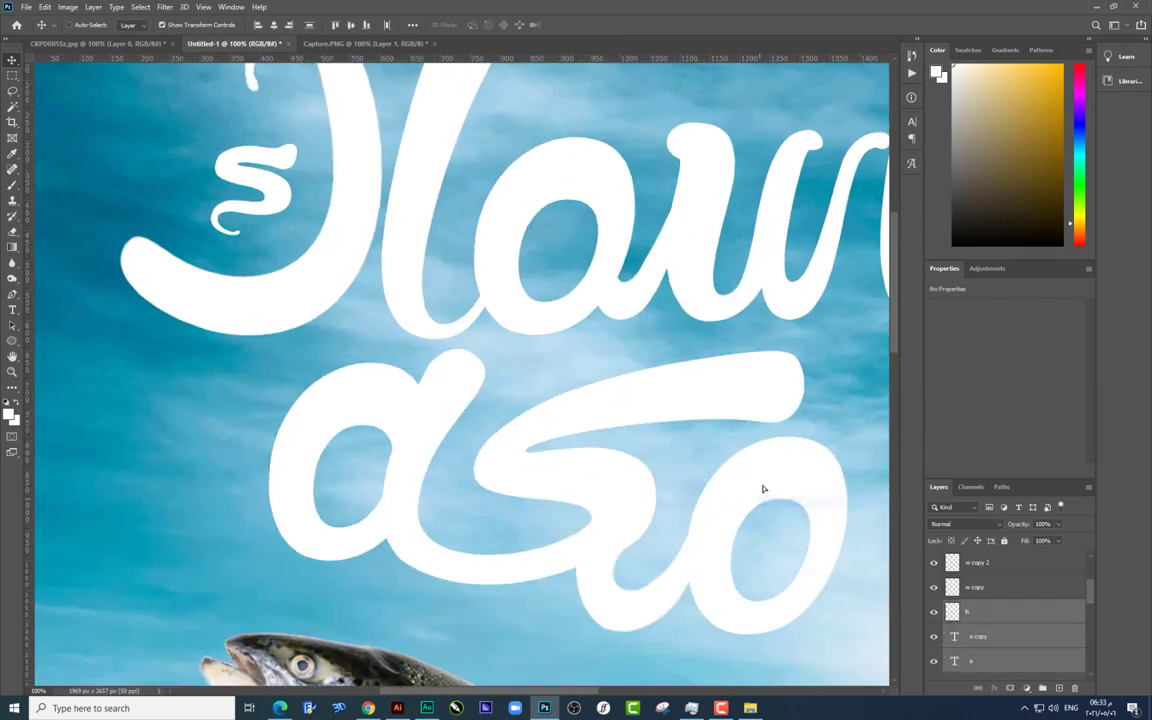
key(ctrl+minus)
scroll(625, 517, down, 3)
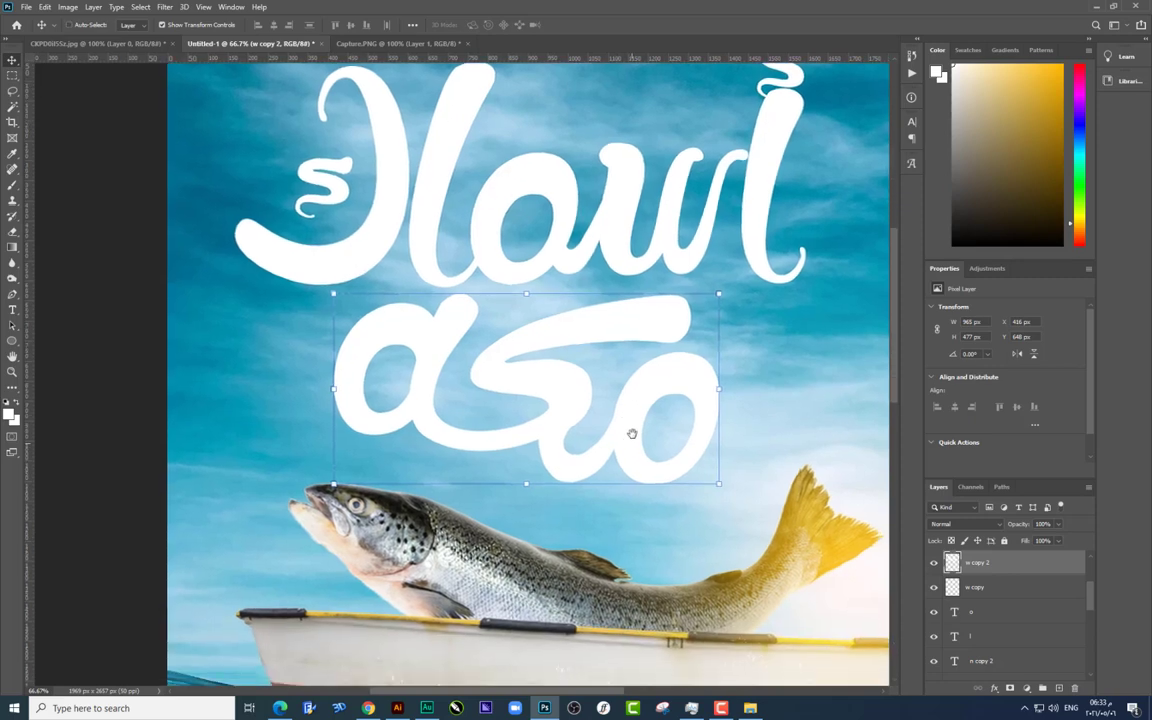
drag(630, 432, 640, 468)
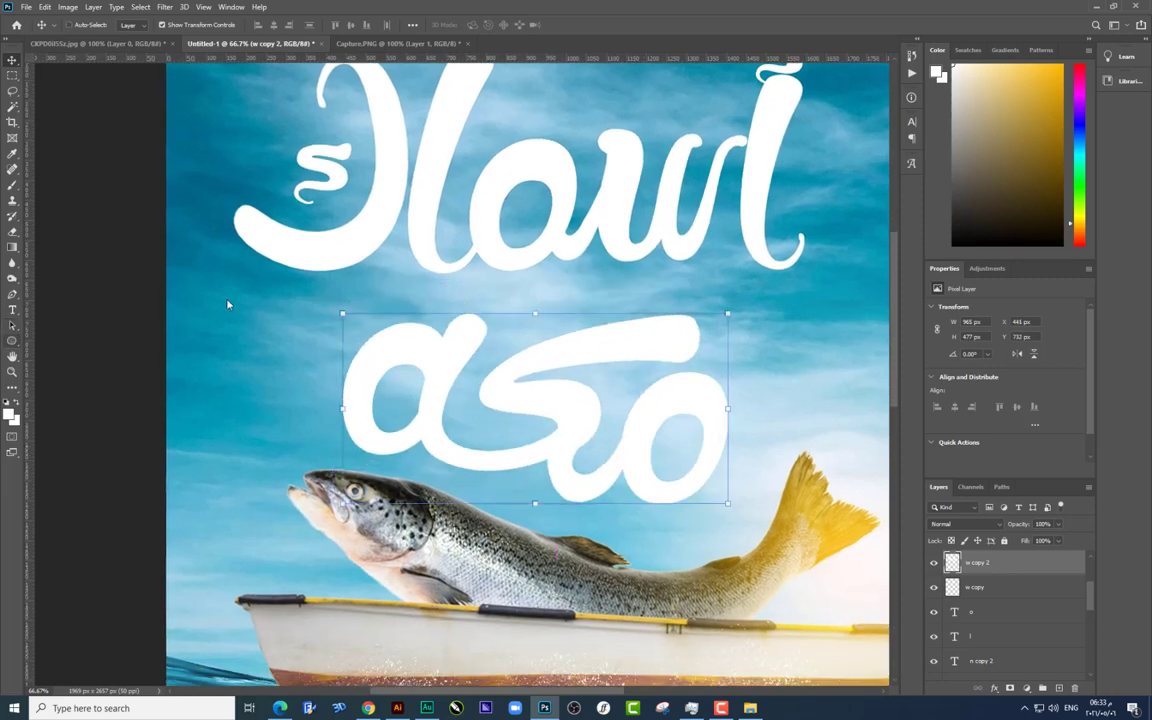
Step: Draw a white ellipse dot above the left loop and add a resized copy beside it
key(u)
drag(392, 287, 426, 319)
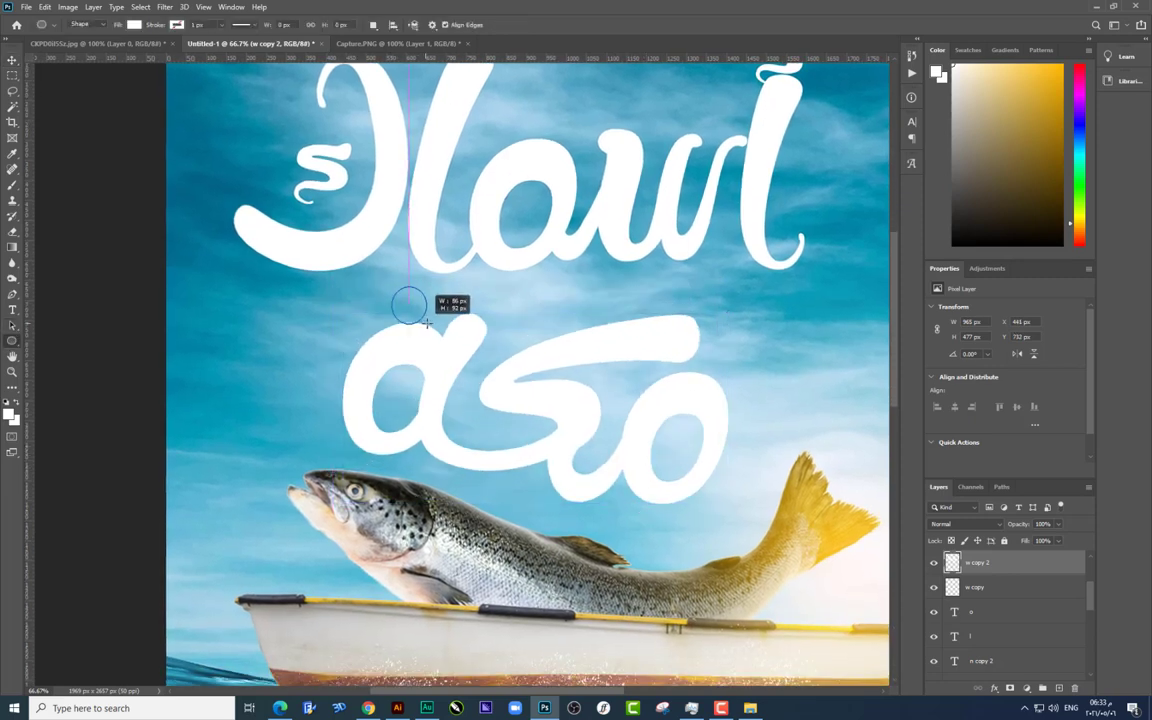
click(12, 61)
mouse_move(415, 315)
mouse_down()
mouse_move(373, 310)
mouse_move(351, 290)
mouse_up()
key(ctrl+t)
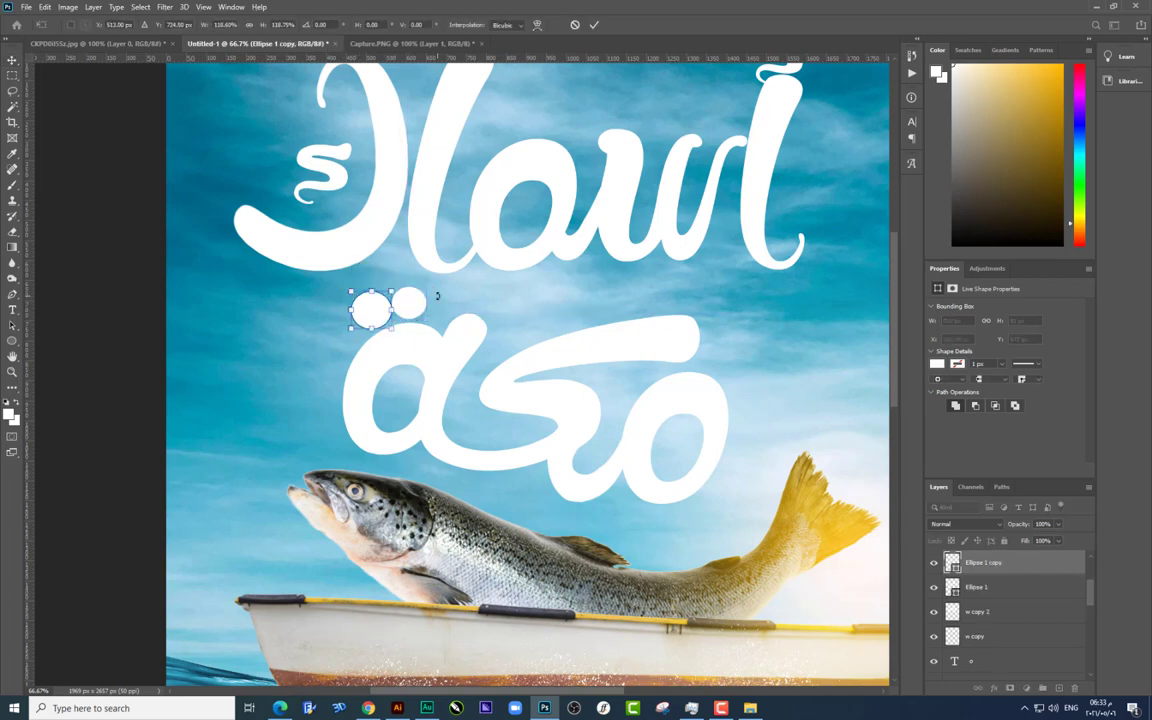
key(Return)
Step: Merge the two dots into a single shape layer
right_click(418, 312)
key(ctrl+e)
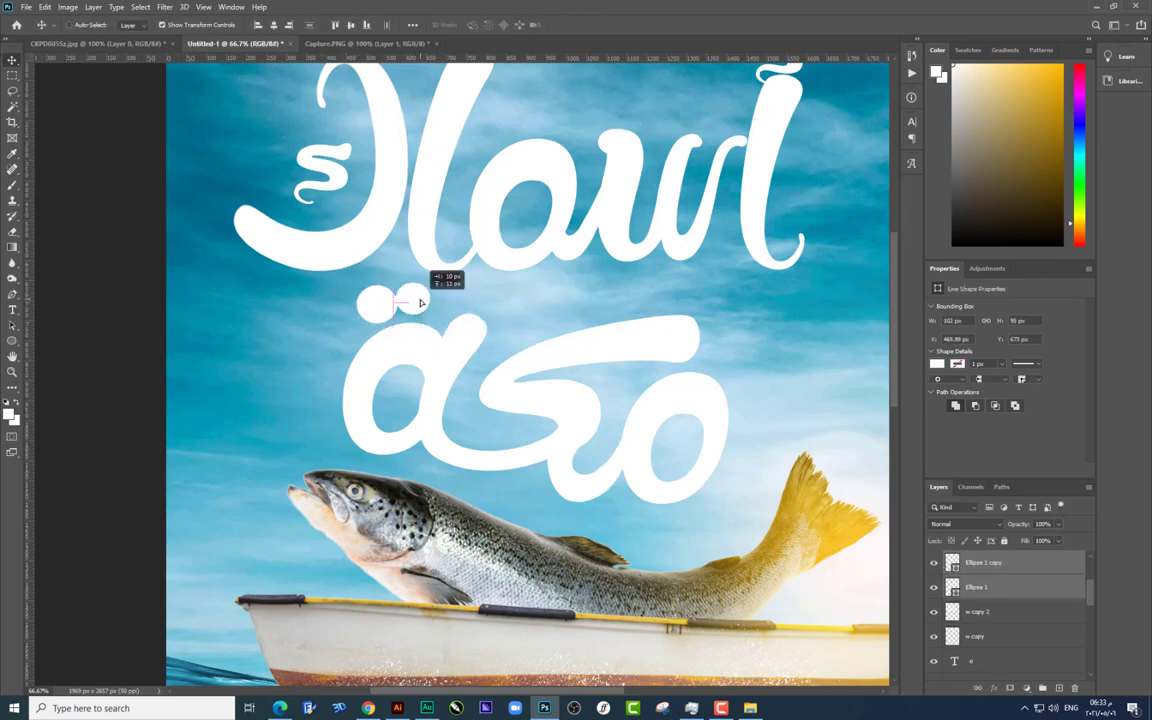
right_click(462, 335)
click(469, 340)
key(ctrl+minus)
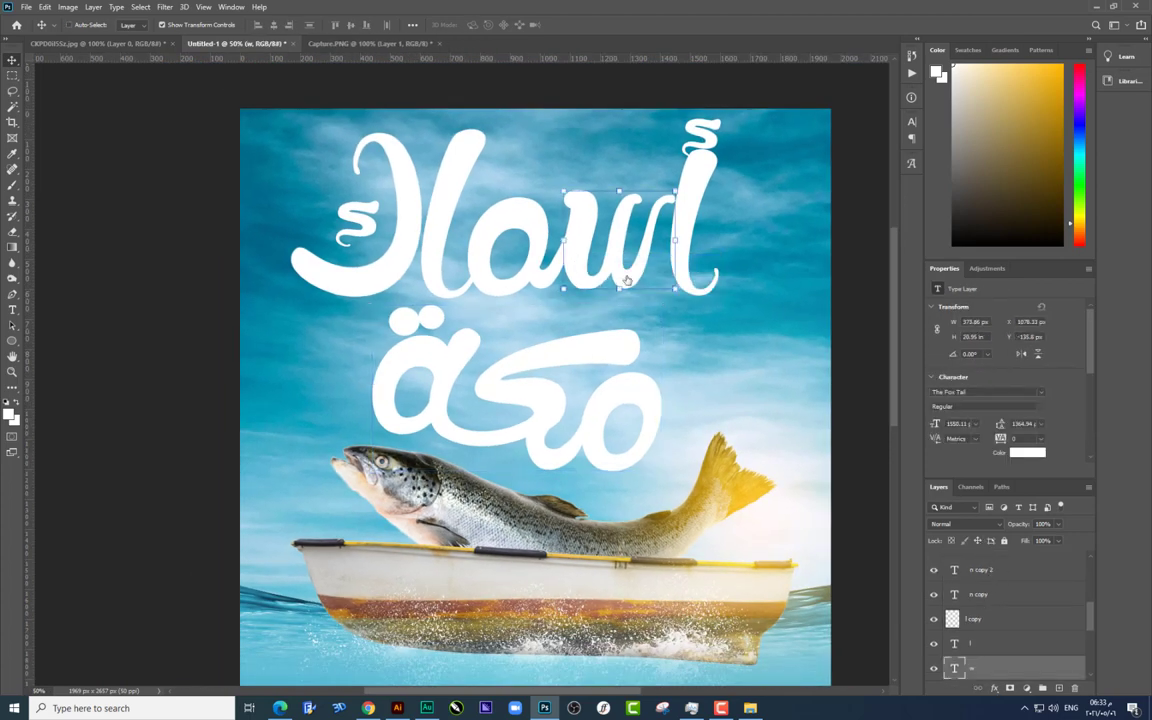
Step: Merge the upper word's letters into one layer and scale it to about 60%
shift+click(532, 229)
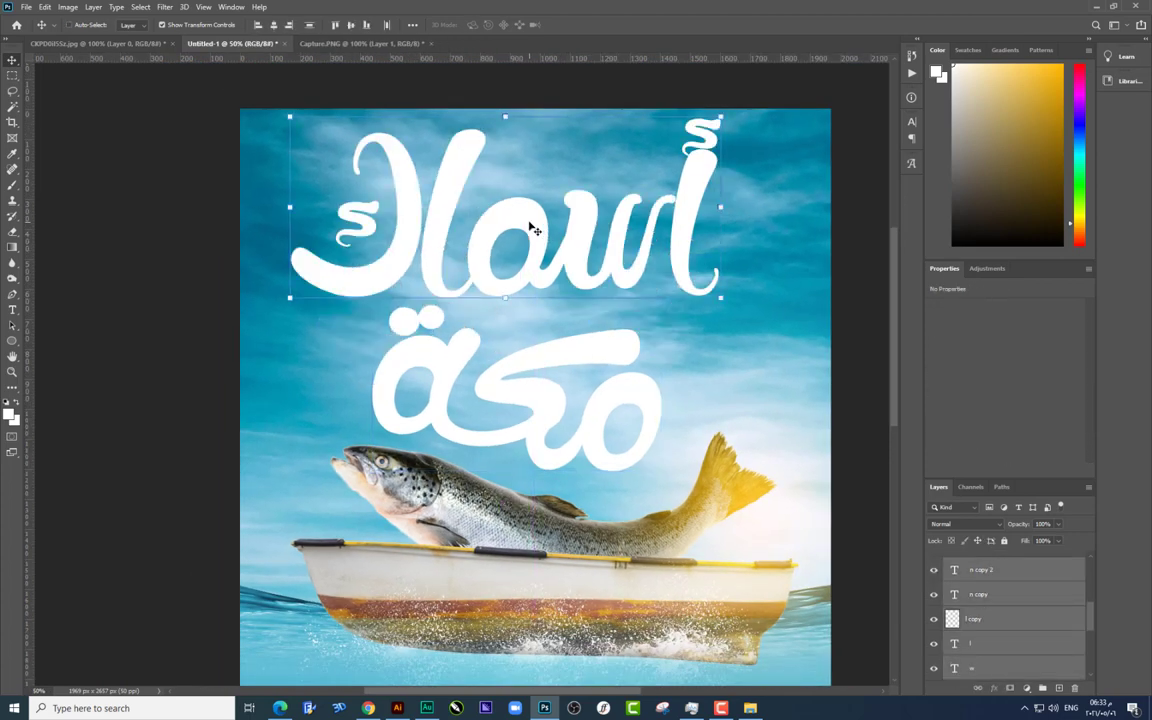
right_click(545, 283)
mouse_move(700, 216)
mouse_down()
mouse_move(701, 262)
mouse_move(700, 185)
mouse_up()
key(ctrl+e)
key(ctrl+t)
mouse_move(720, 117)
mouse_down()
mouse_move(633, 154)
mouse_move(703, 233)
mouse_up()
key(Return)
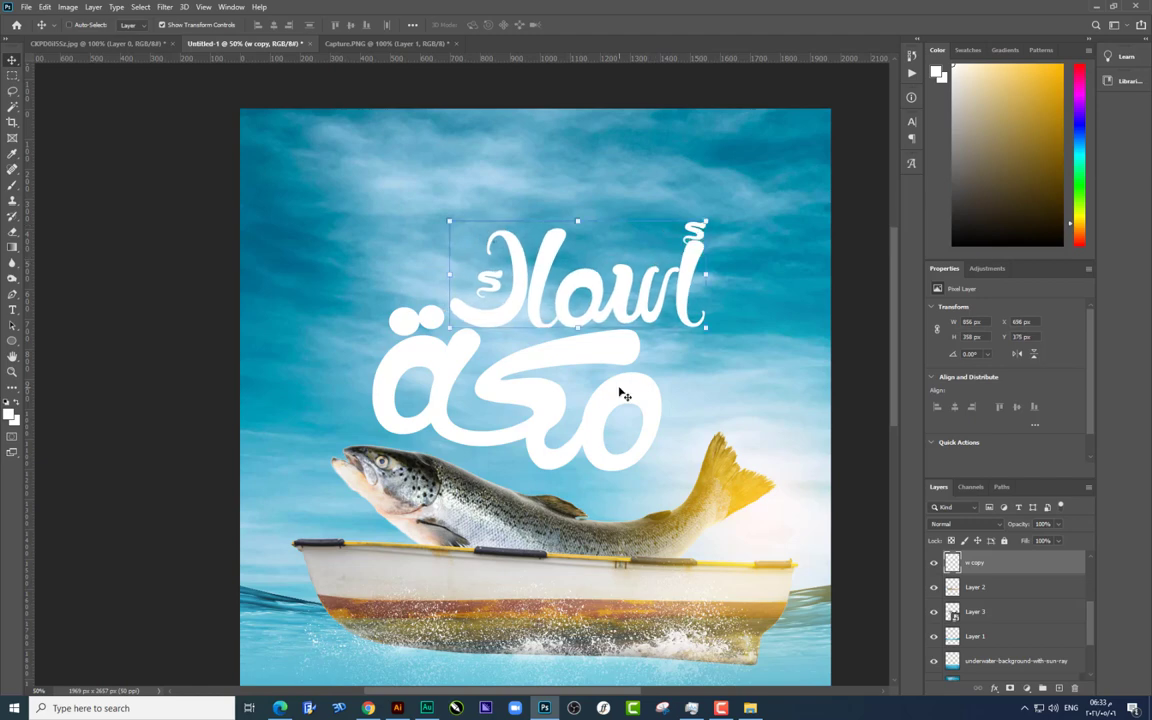
Step: Shrink the upper word slightly more, then move both words together up and right
drag(621, 393, 599, 333)
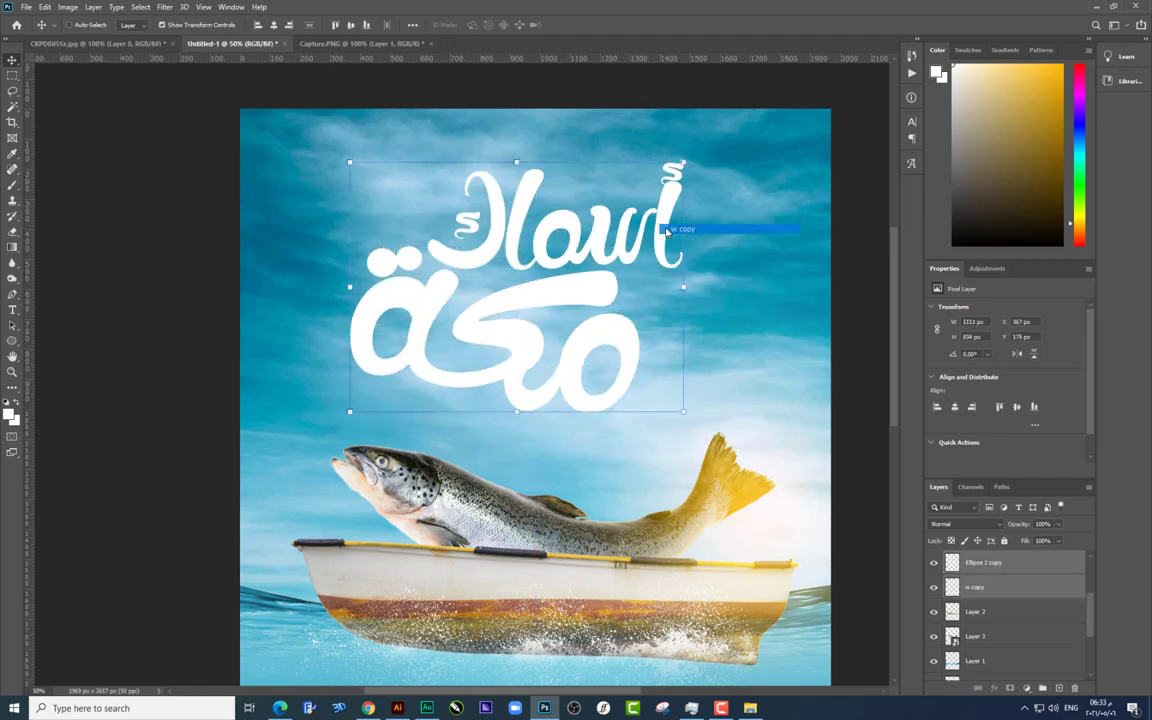
click(680, 229)
key(ctrl+t)
drag(684, 215, 657, 176)
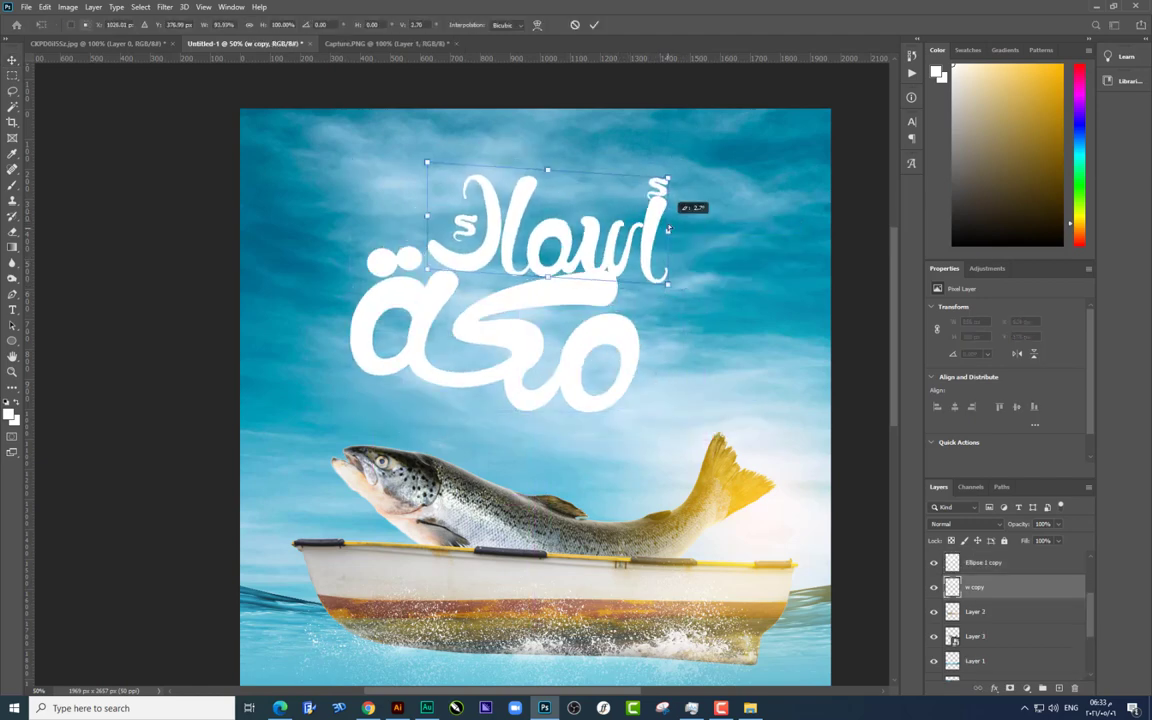
key(Return)
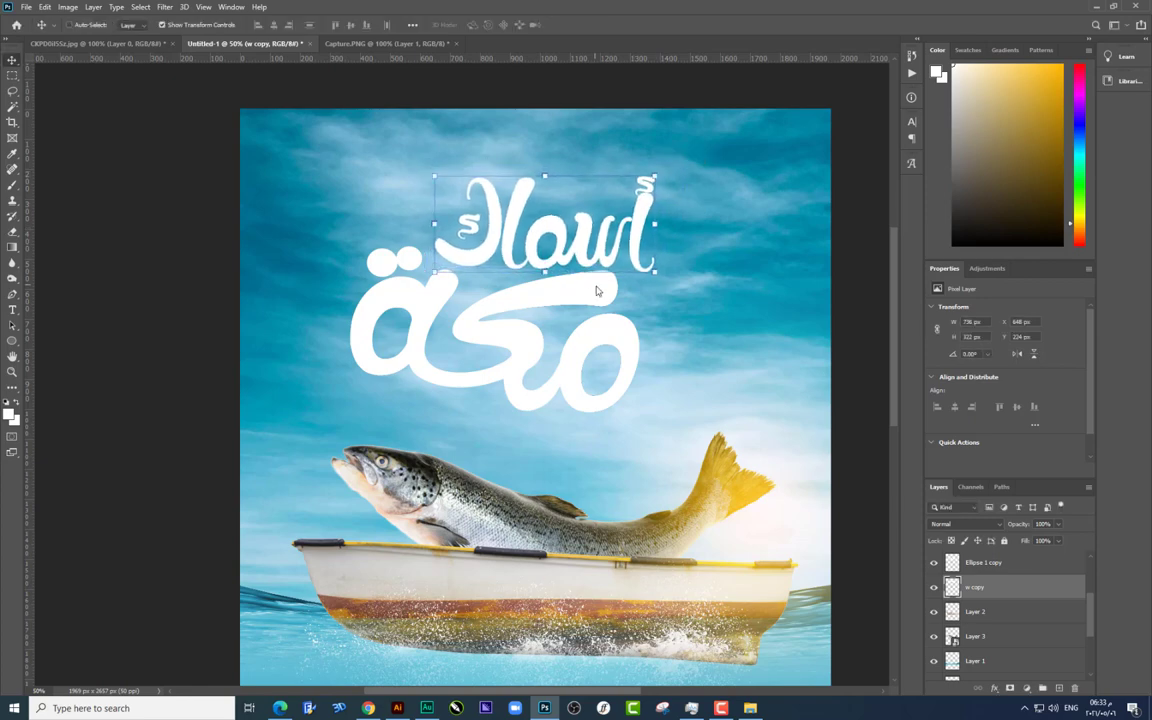
shift+click(983, 562)
mouse_move(655, 304)
mouse_down()
mouse_move(675, 284)
mouse_move(643, 333)
mouse_up()
scroll(643, 333, down, 2)
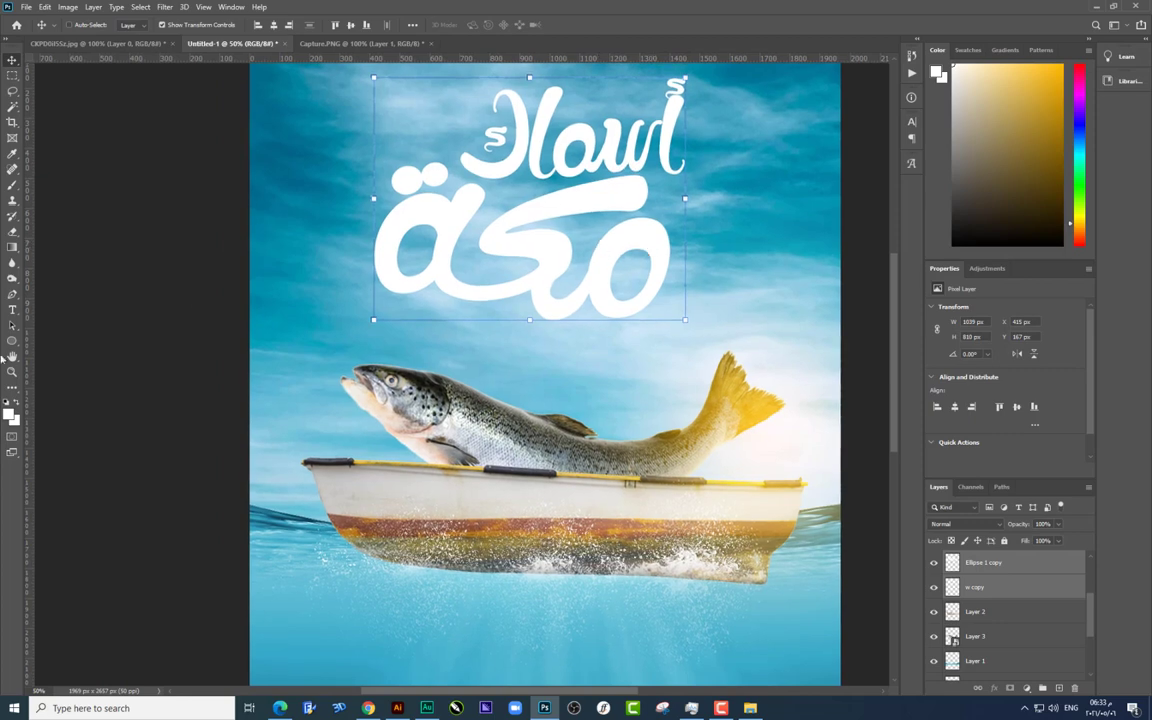
Step: Draw a lens-shaped swoosh under the words as a white layer above the others
click(13, 296)
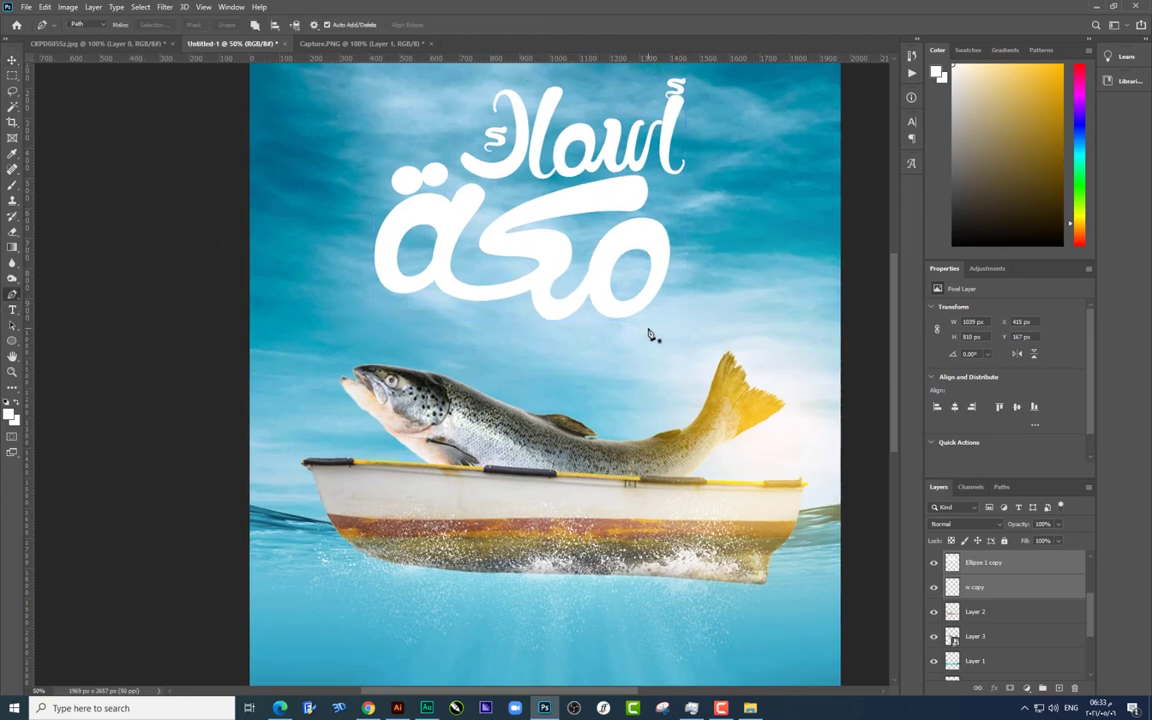
drag(390, 338, 330, 388)
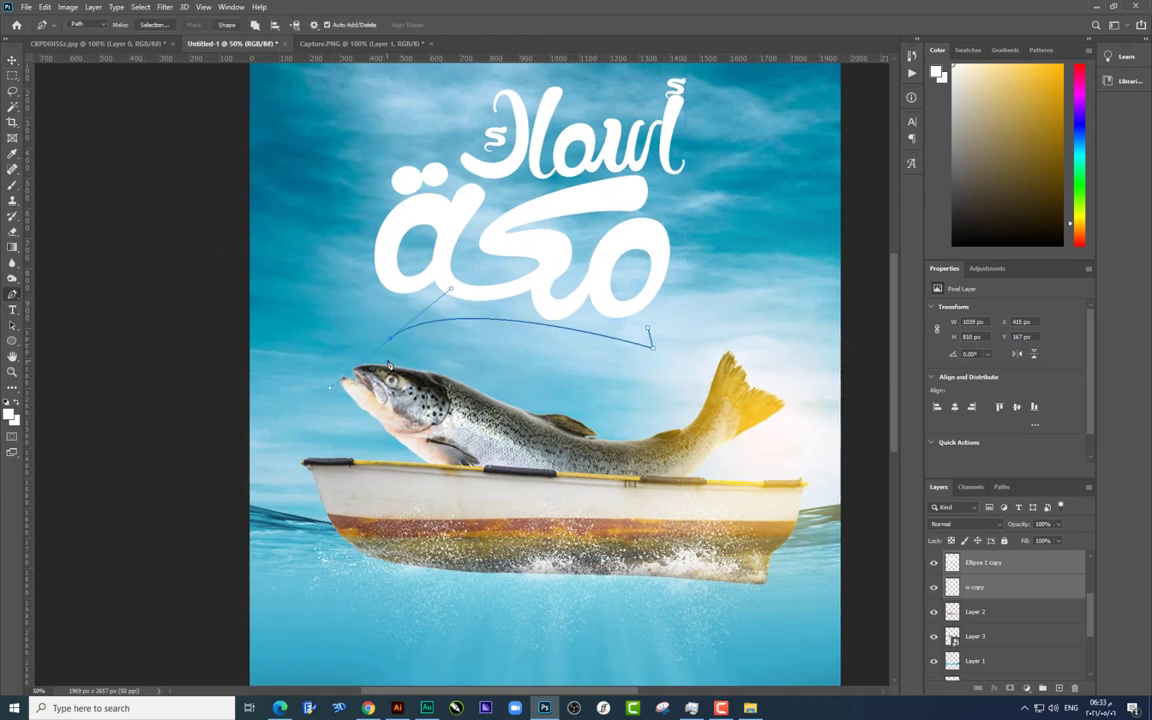
drag(648, 332, 893, 370)
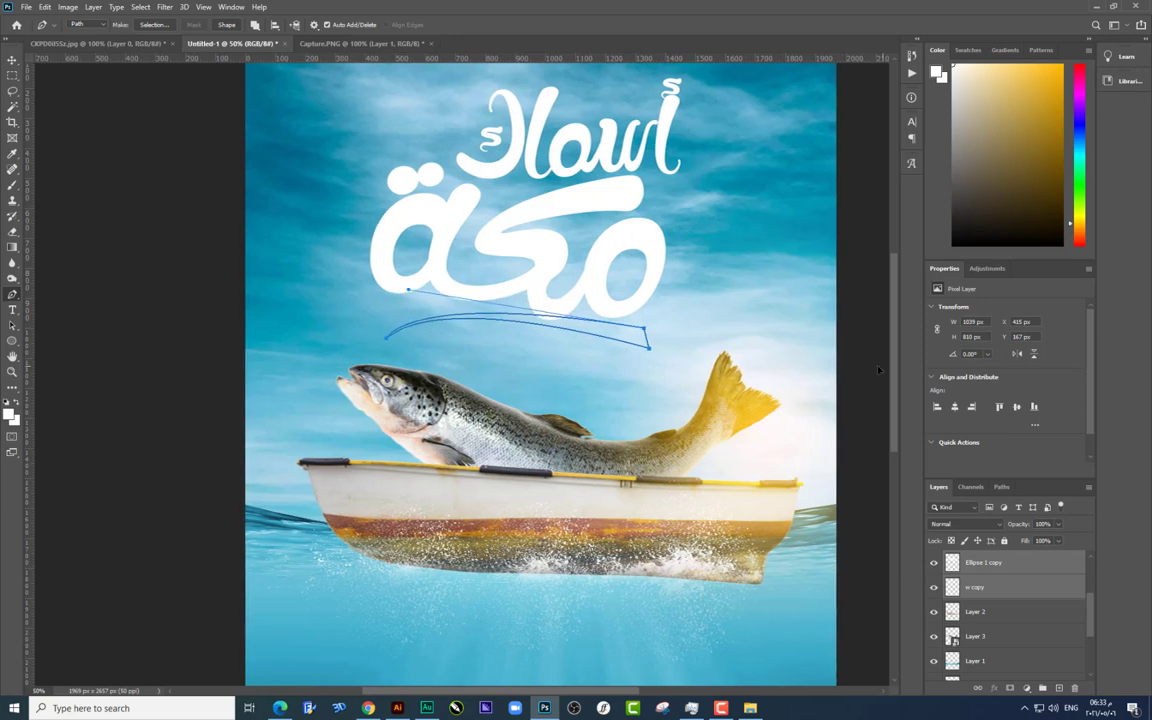
key(ctrl+Return)
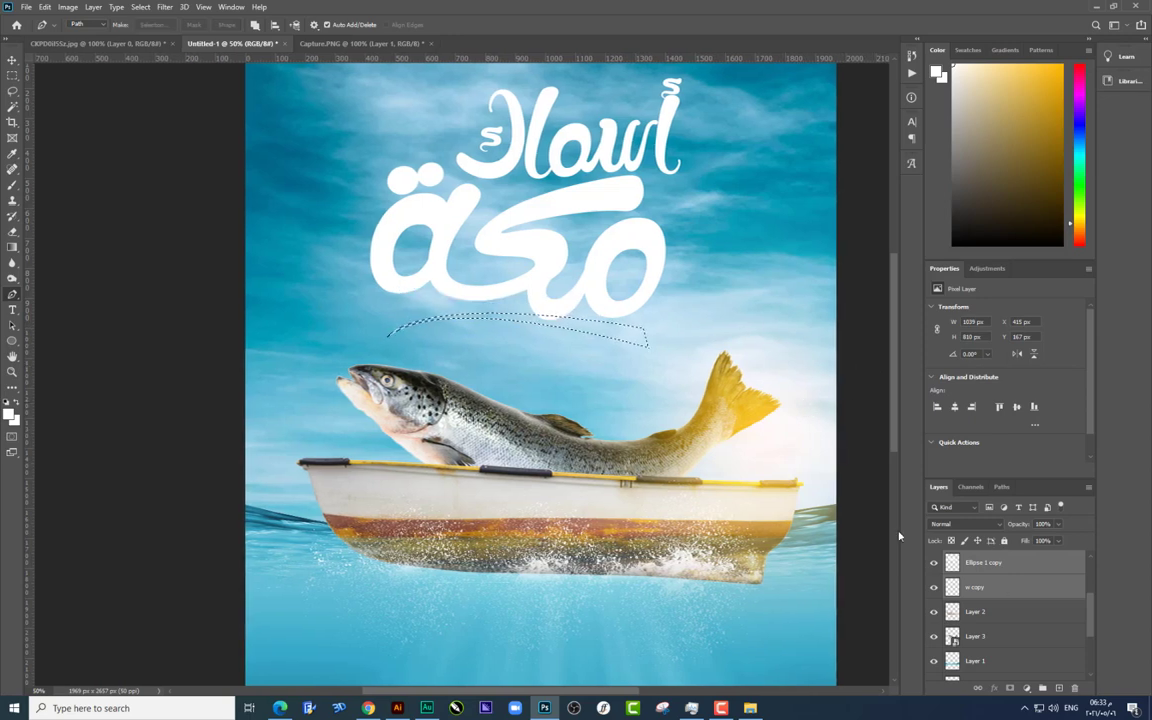
scroll(977, 604, down, 3)
click(980, 667)
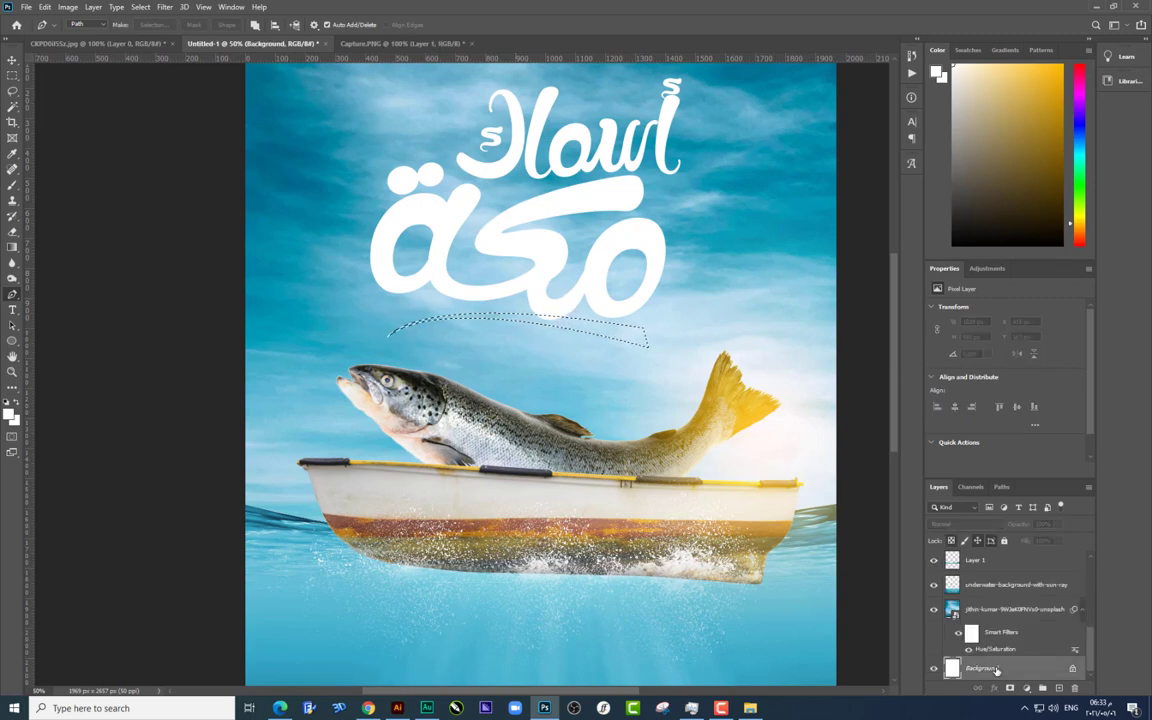
key(ctrl+j)
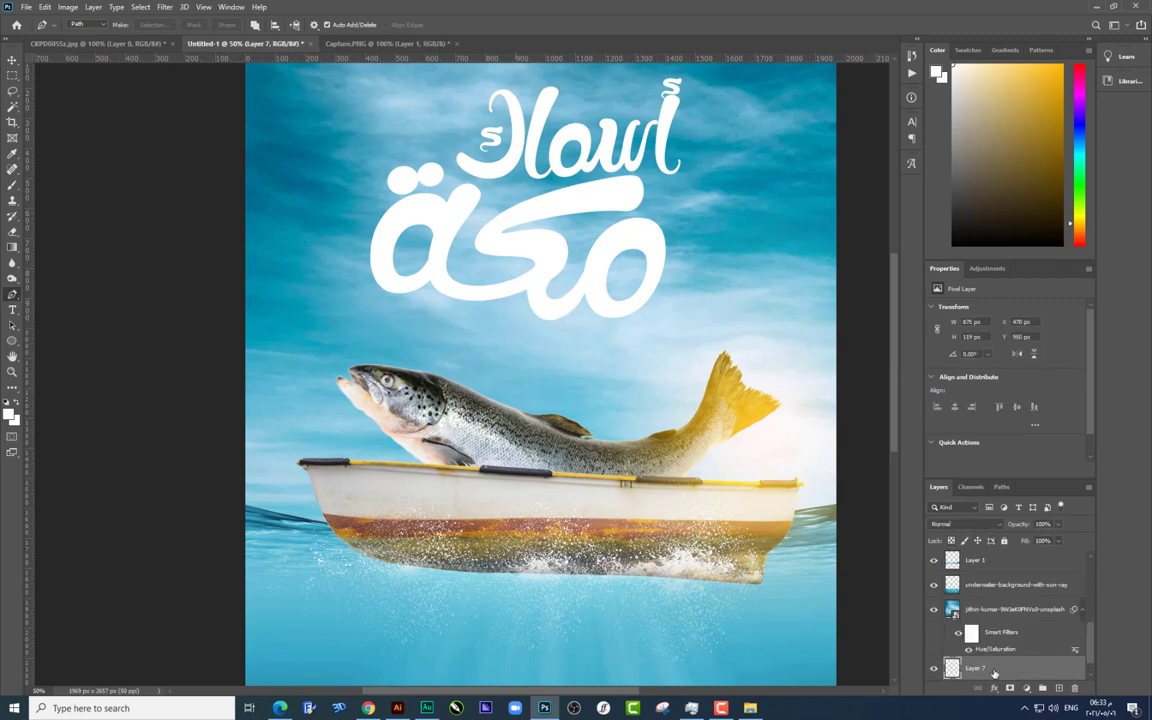
drag(993, 672, 984, 563)
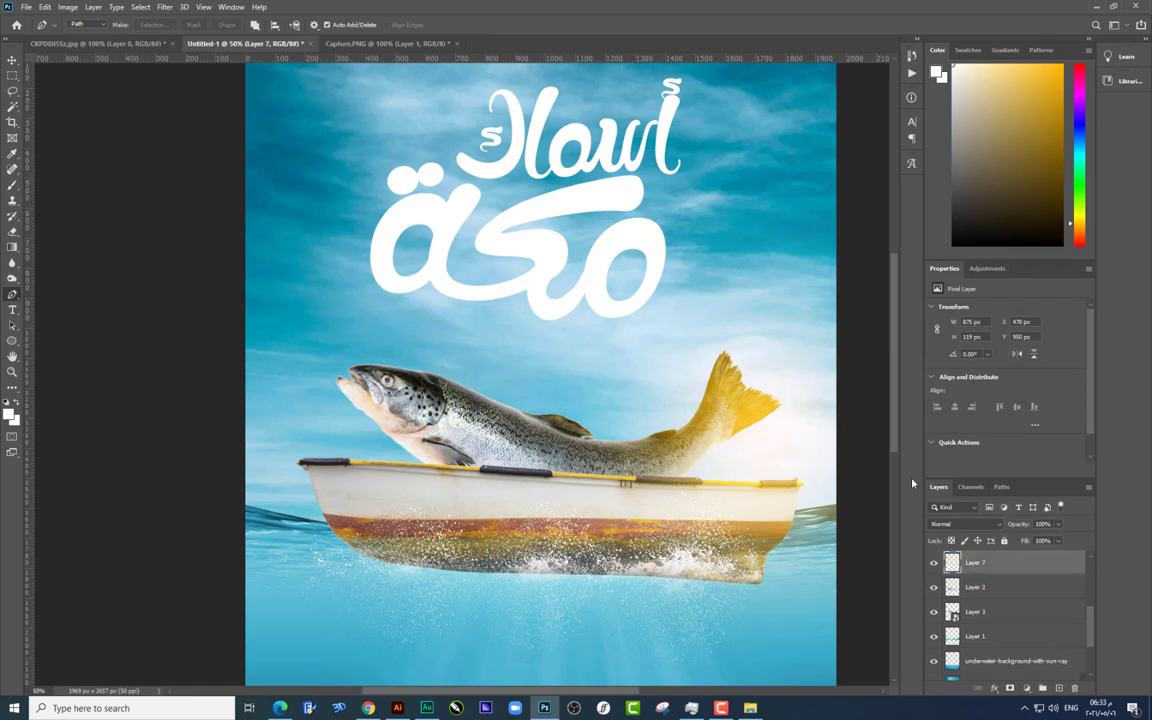
key(v)
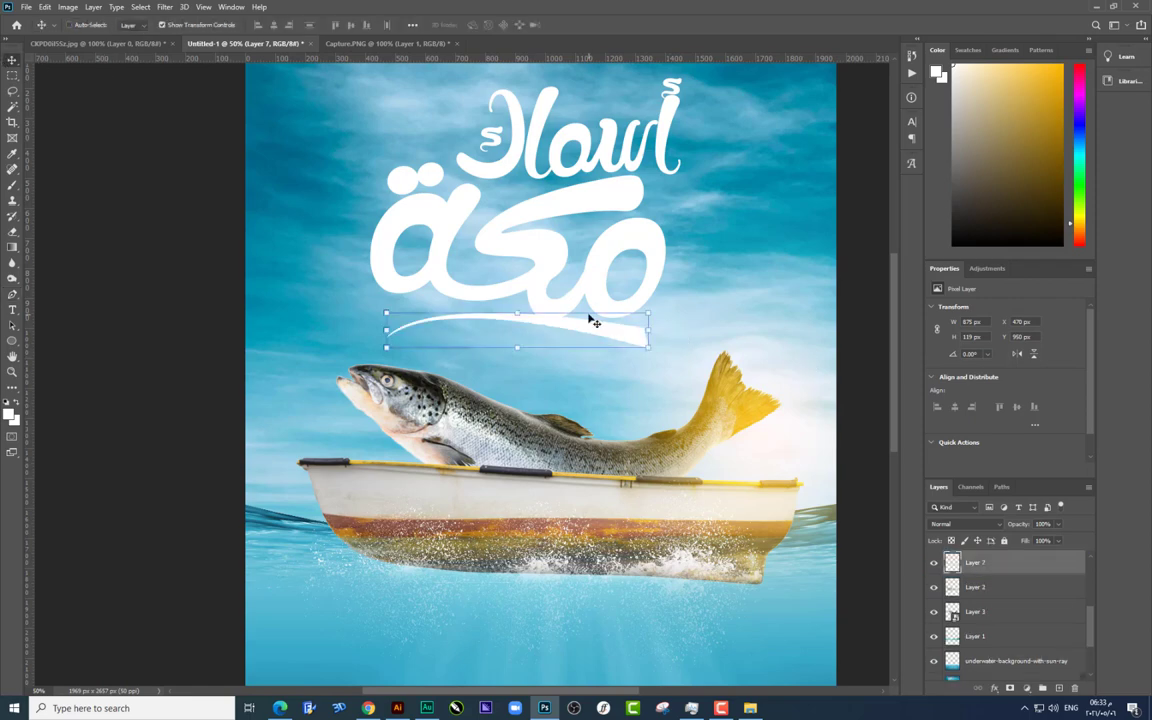
drag(591, 319, 597, 330)
Step: Set Hue/Saturation lightness to -100 to turn the lettering black
right_click(594, 268)
click(622, 256)
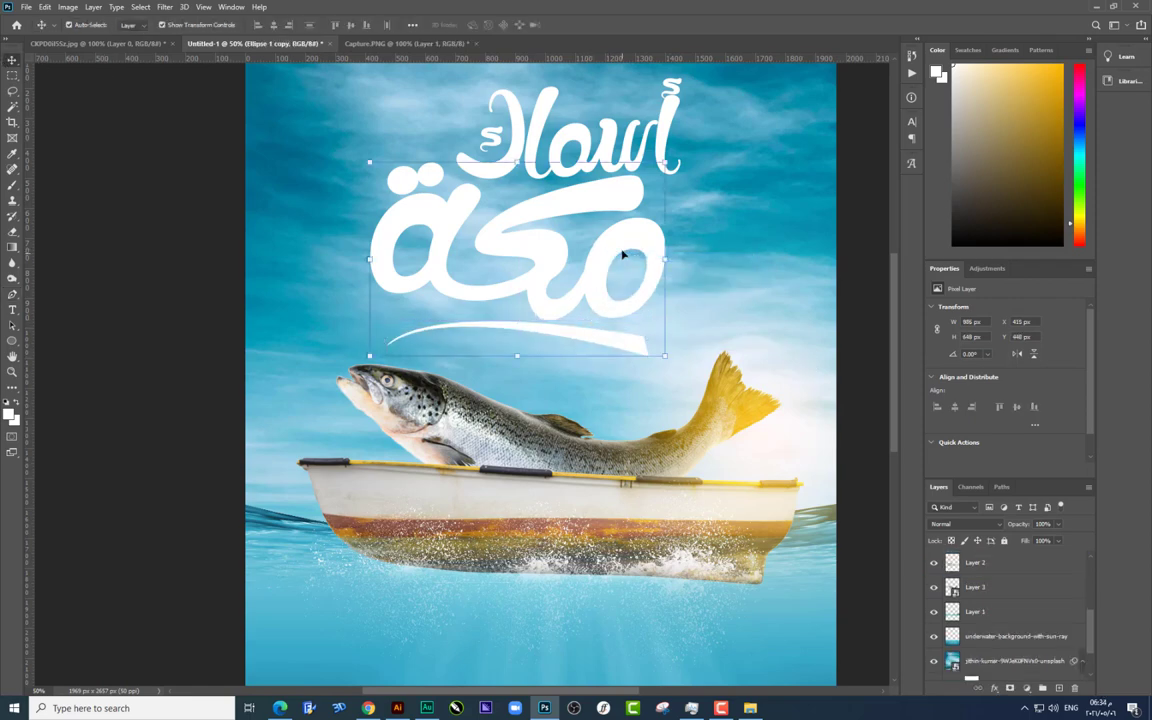
scroll(1000, 620, down, 1)
double_click(995, 676)
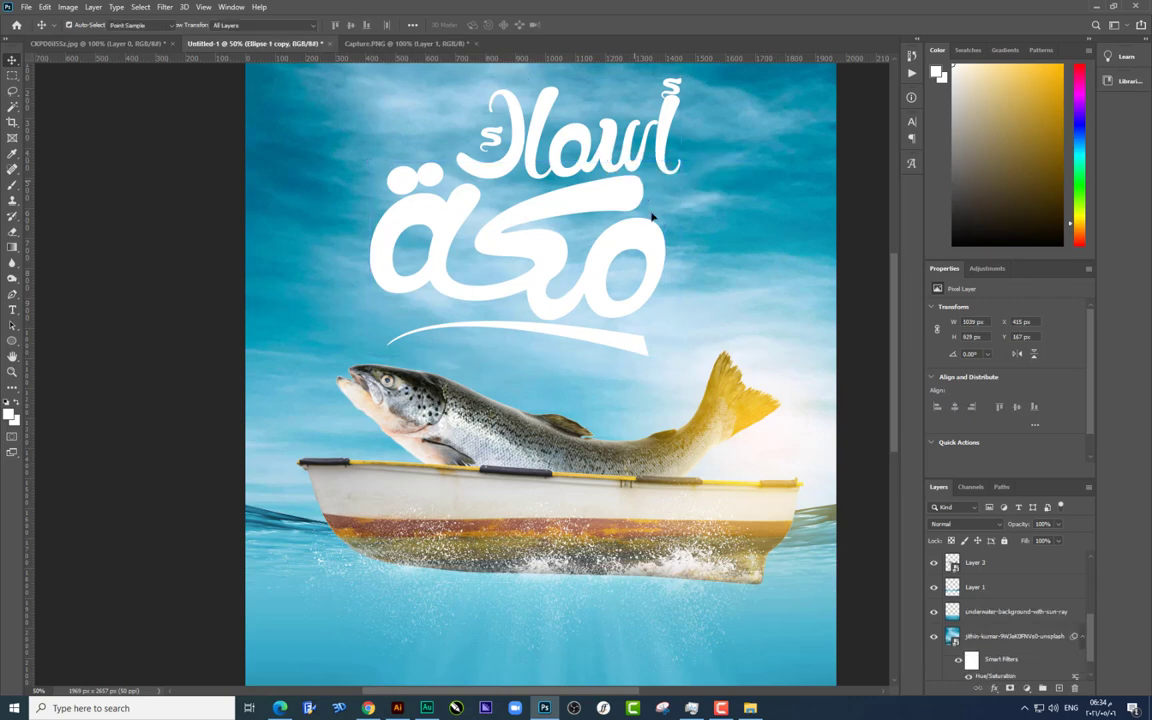
drag(931, 400, 836, 400)
key(Return)
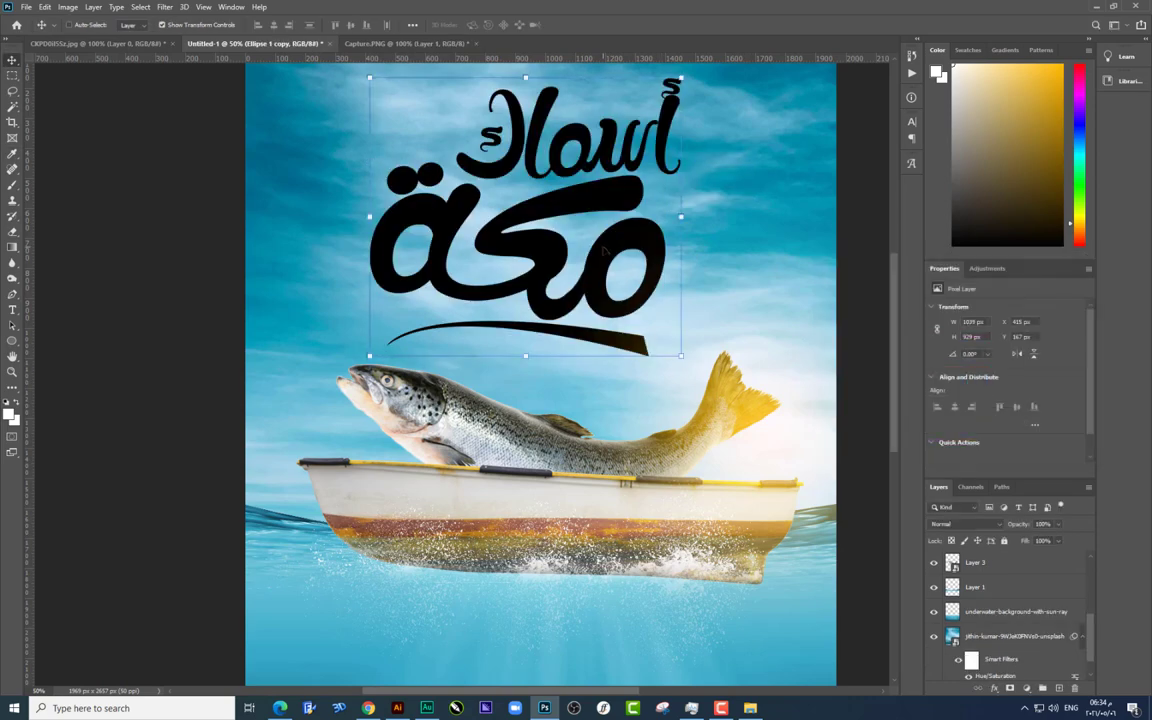
key(ctrl+minus)
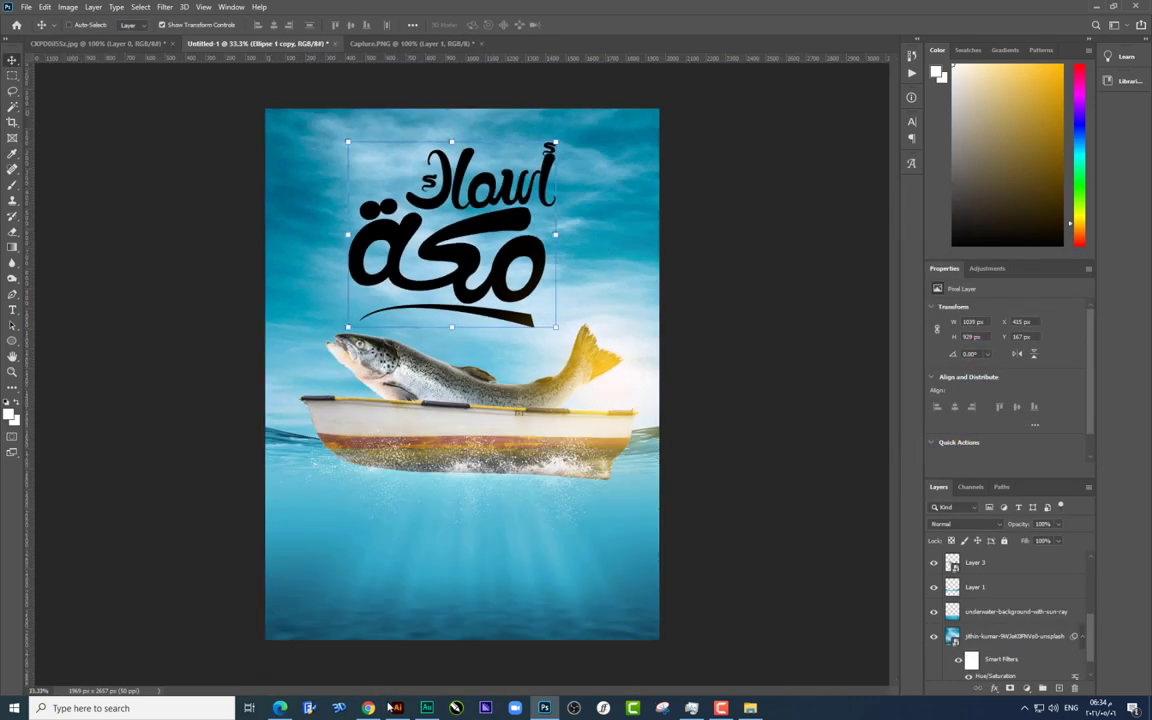
click(393, 707)
Step: Show the Graphic Styles panel and drag the black lettering from Photoshop into 1754.eps
key(ctrl+plus)
key(ctrl+plus)
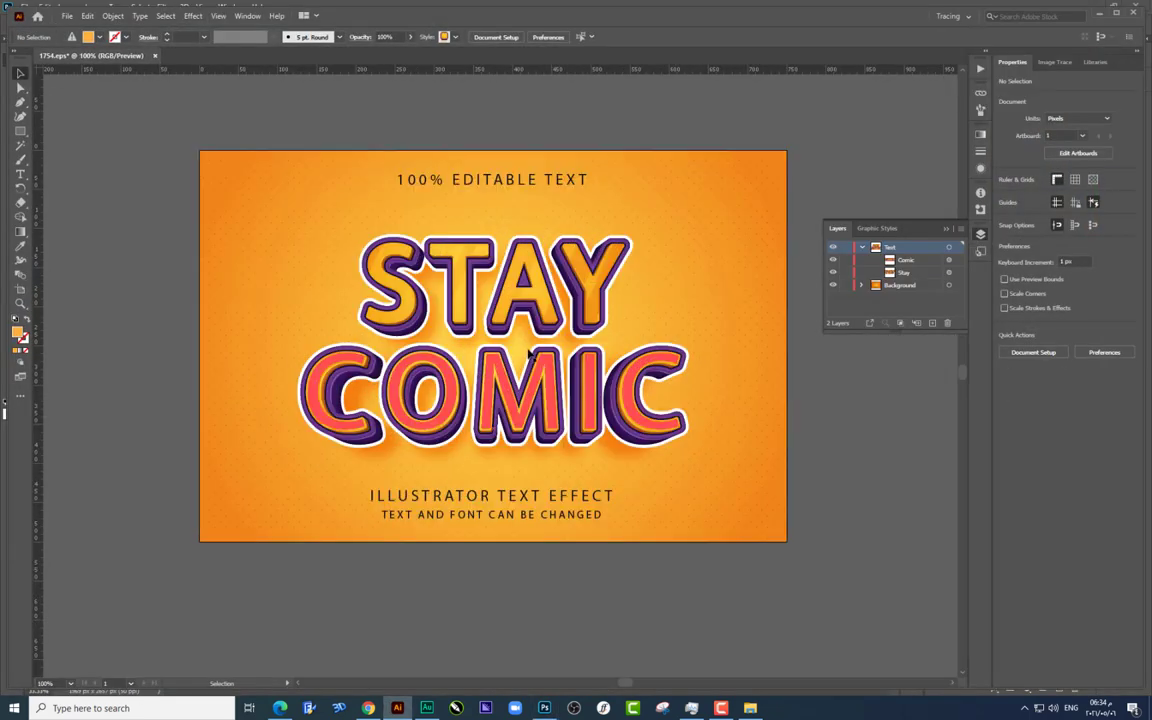
click(543, 338)
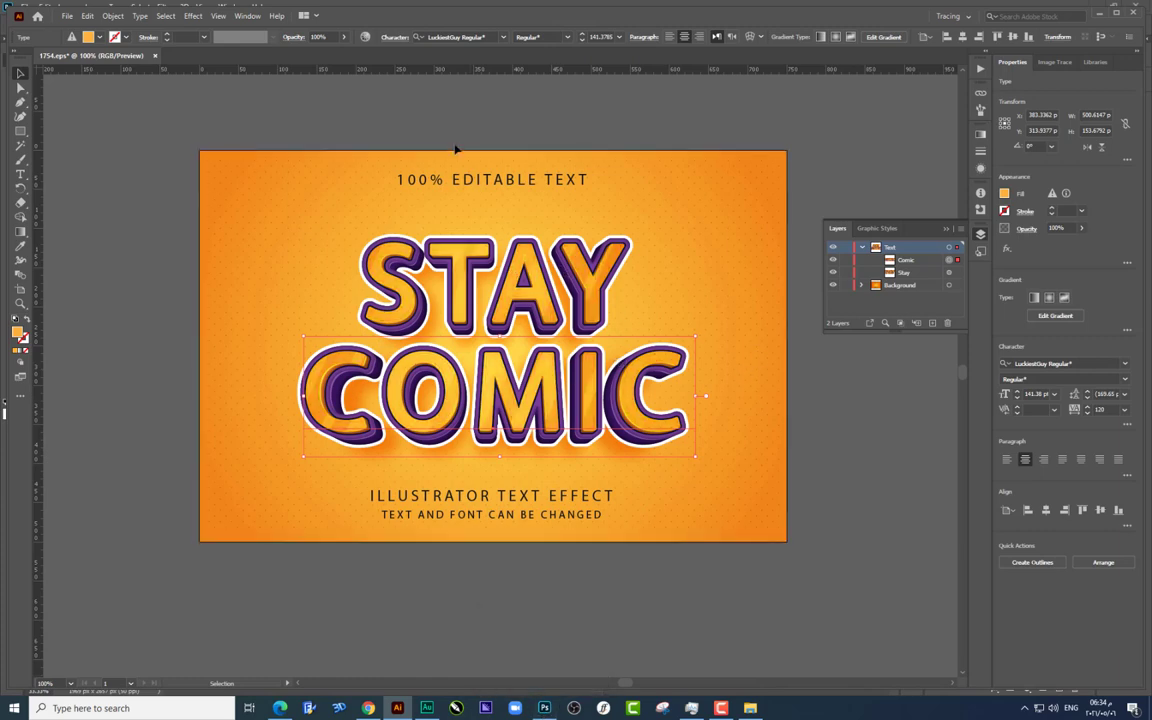
click(252, 16)
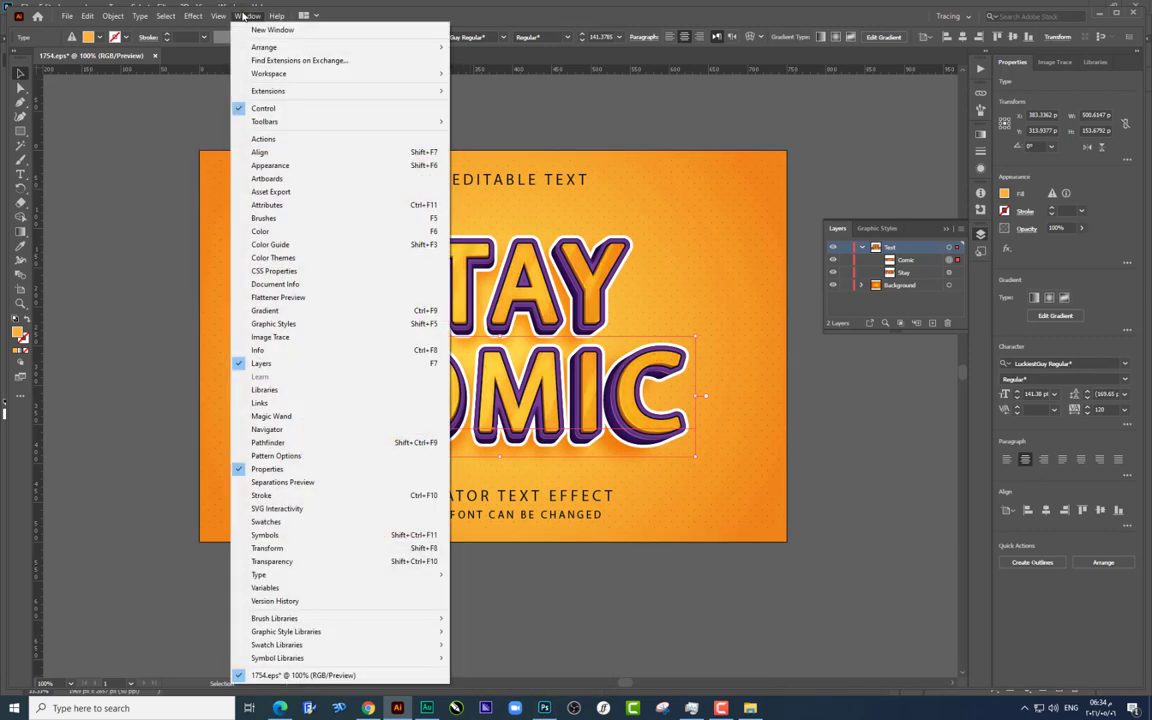
click(294, 329)
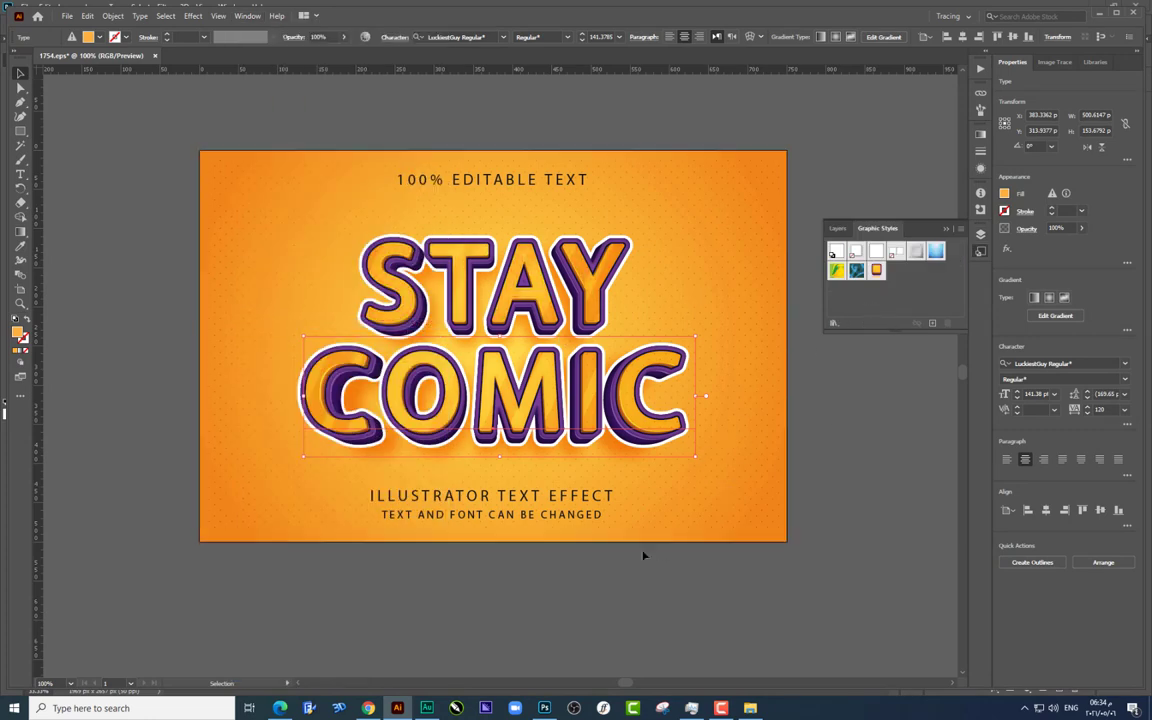
click(544, 708)
drag(488, 285, 440, 680)
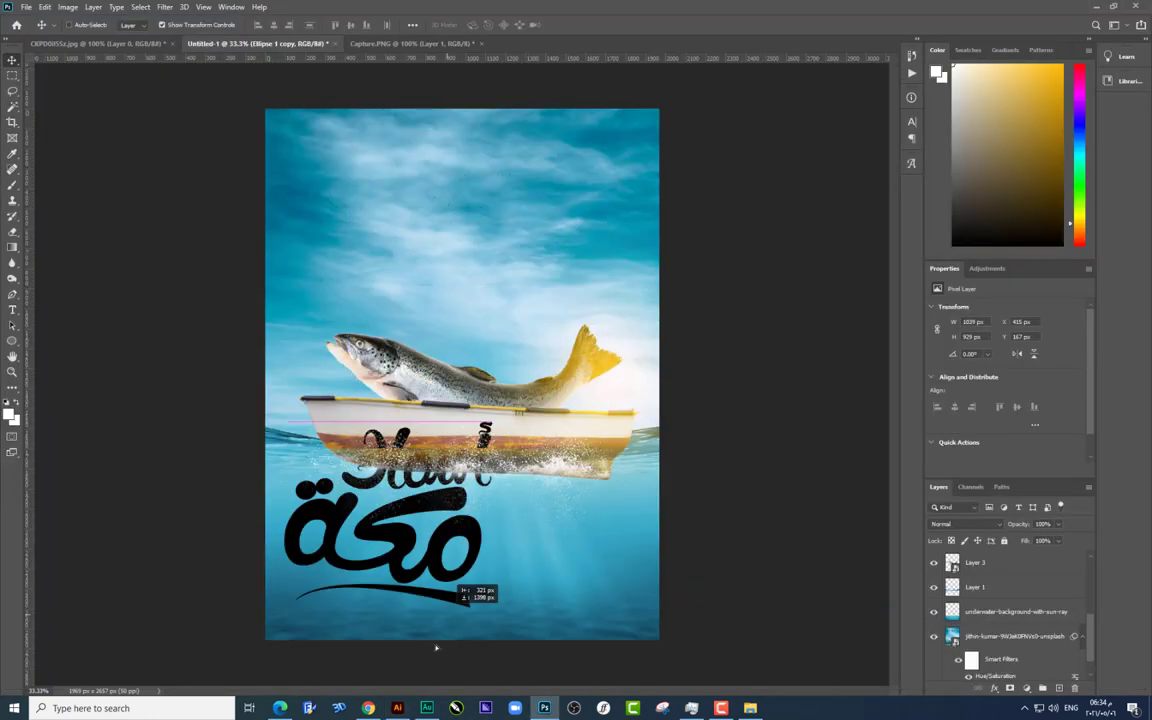
click(399, 707)
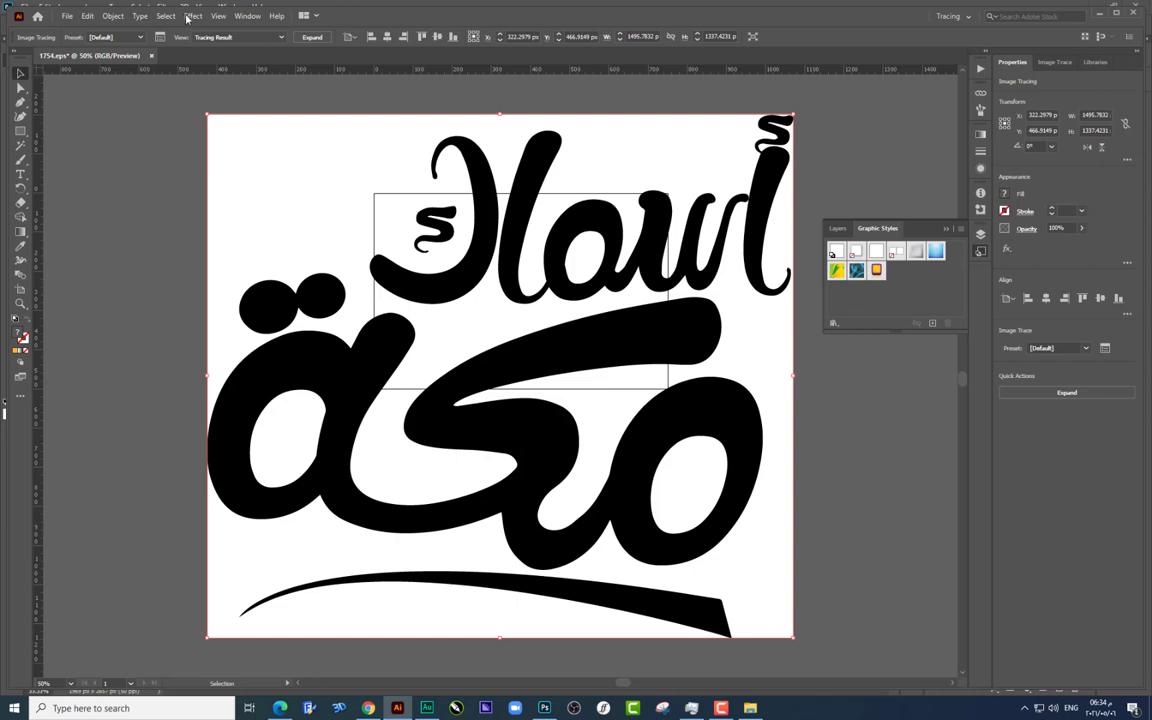
Step: Expand the trace into vector paths and delete the white background shapes
click(310, 38)
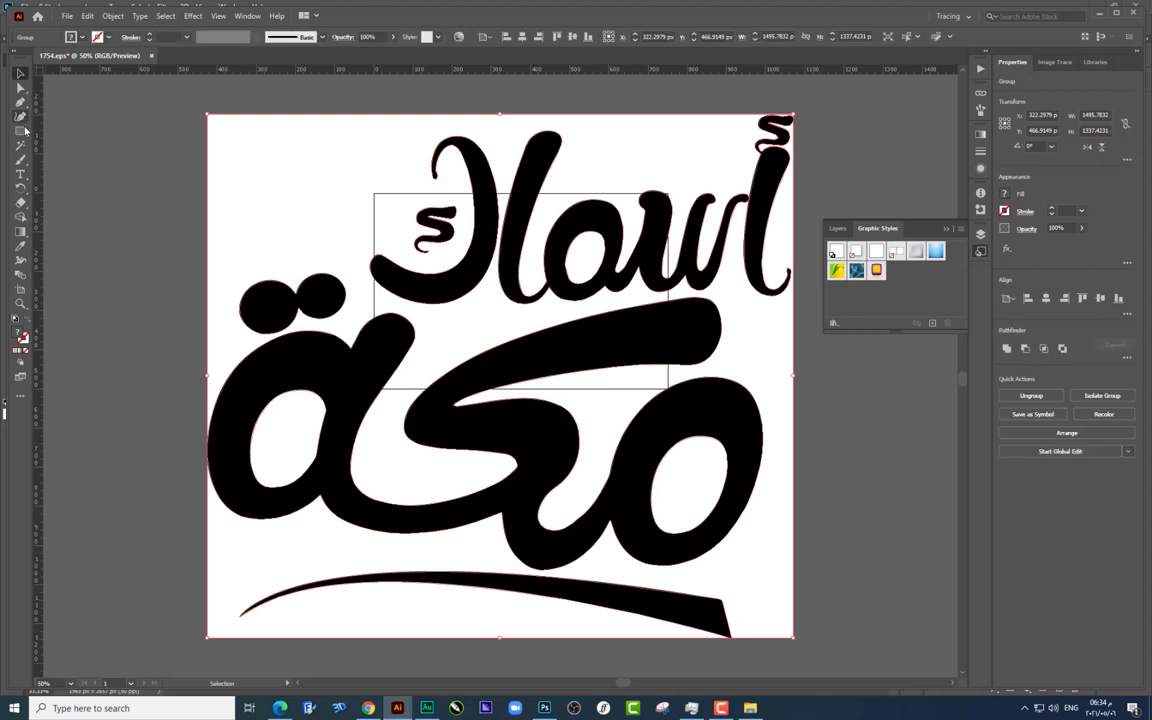
key(y)
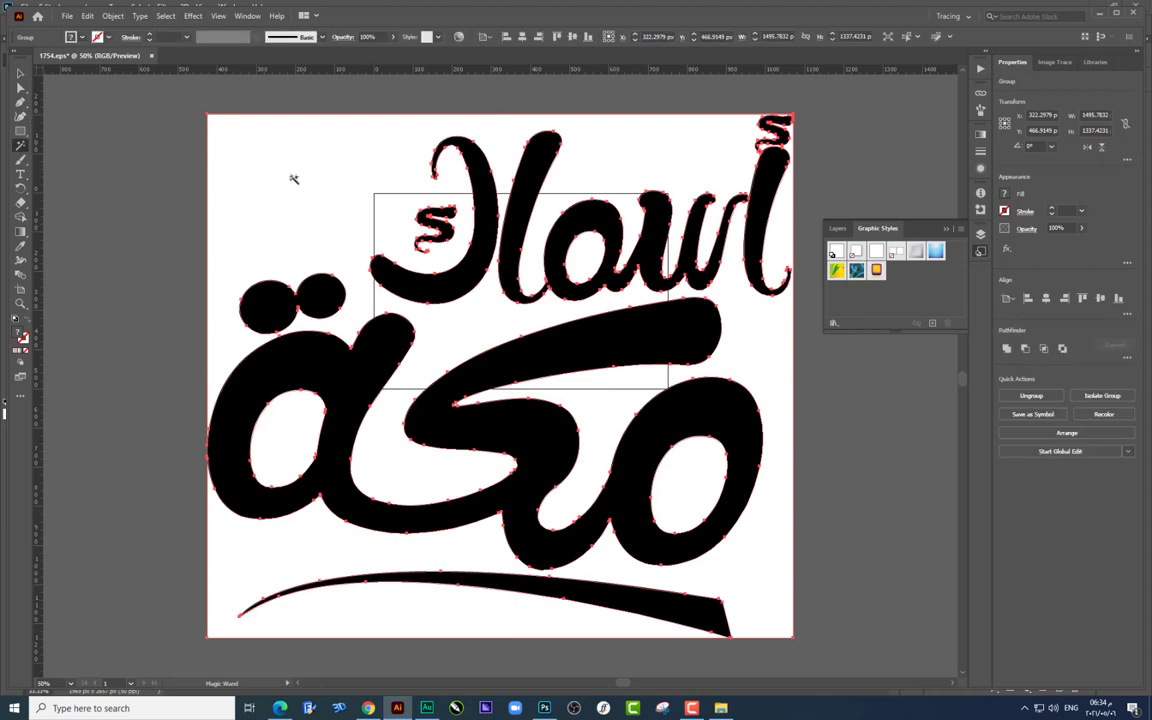
click(293, 179)
key(Delete)
Step: Scale the lettering group down to about 562 × 502 px and move it below STAY COMIC
click(19, 73)
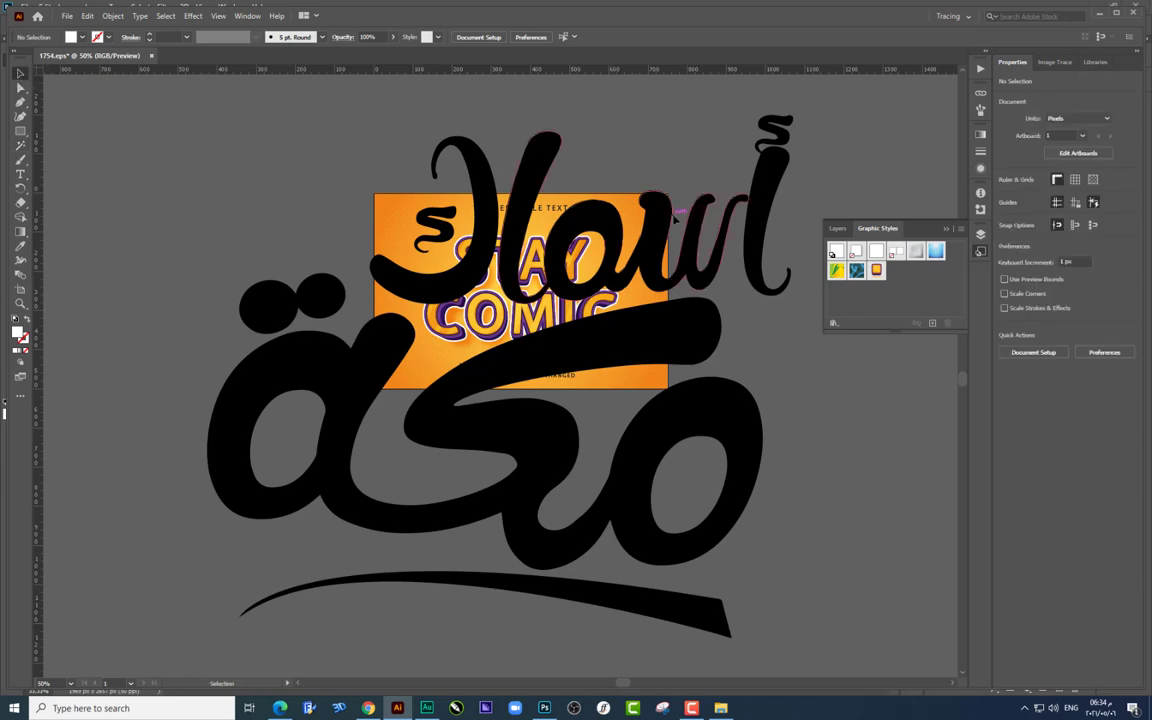
click(775, 135)
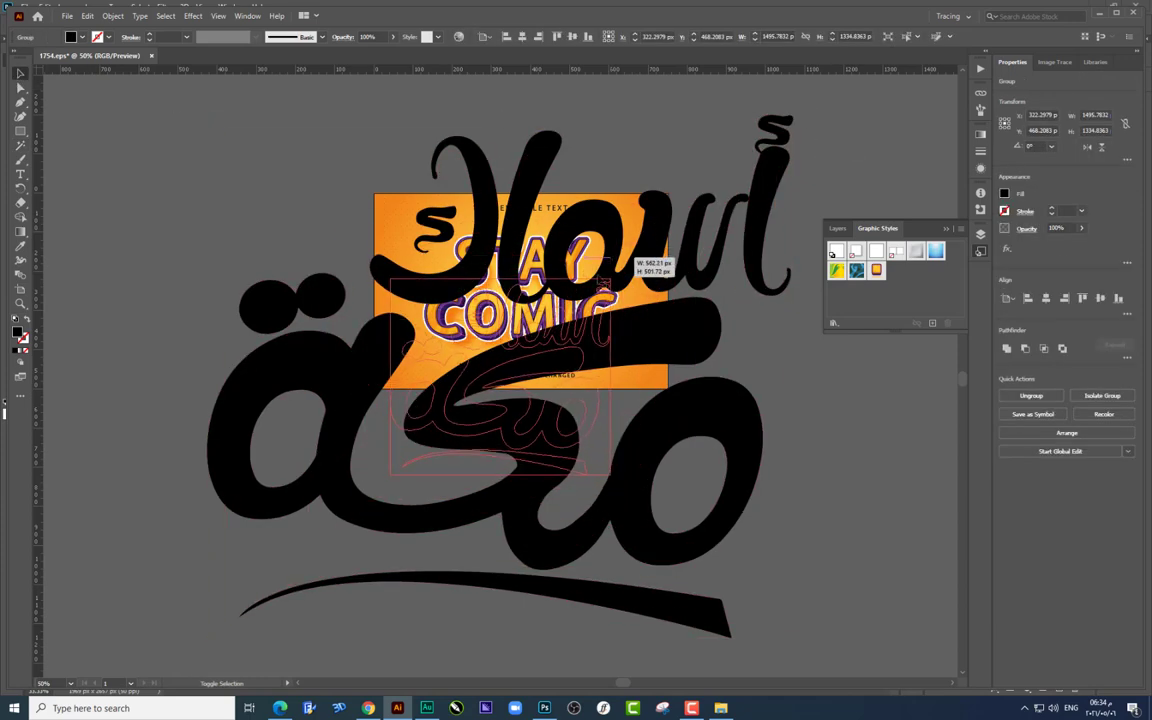
drag(795, 118, 610, 280)
drag(553, 430, 562, 496)
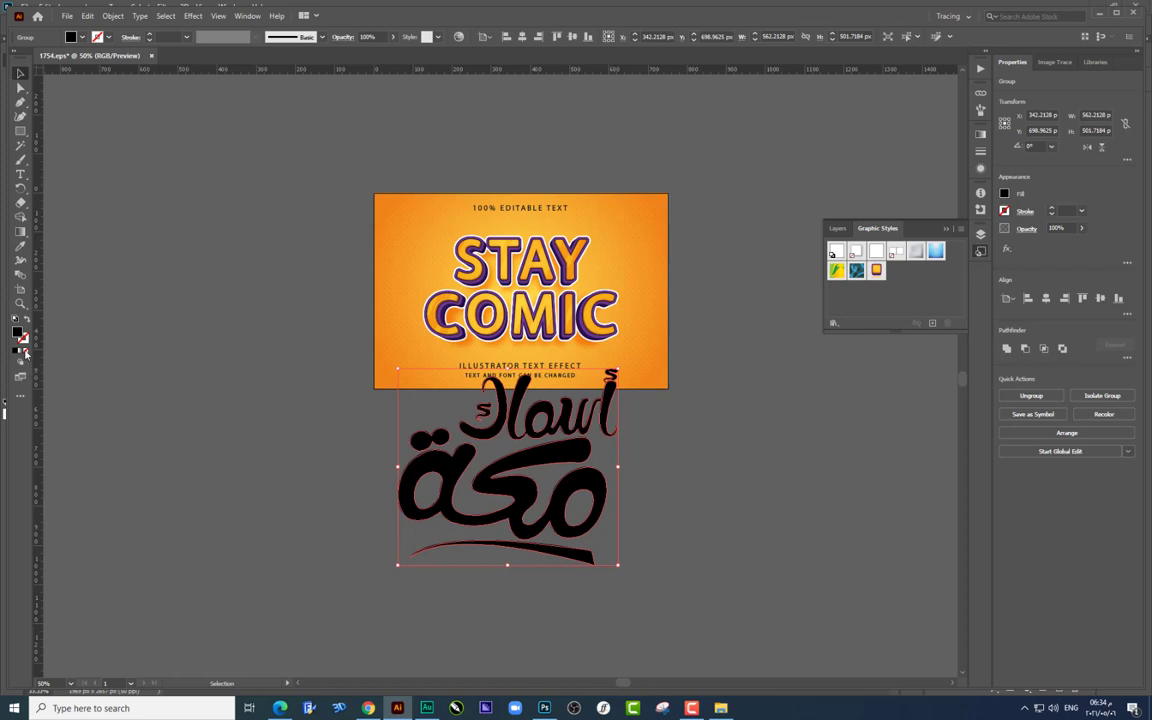
Step: Set the lettering fill to None, apply the orange comic graphic style, and move it down
click(26, 352)
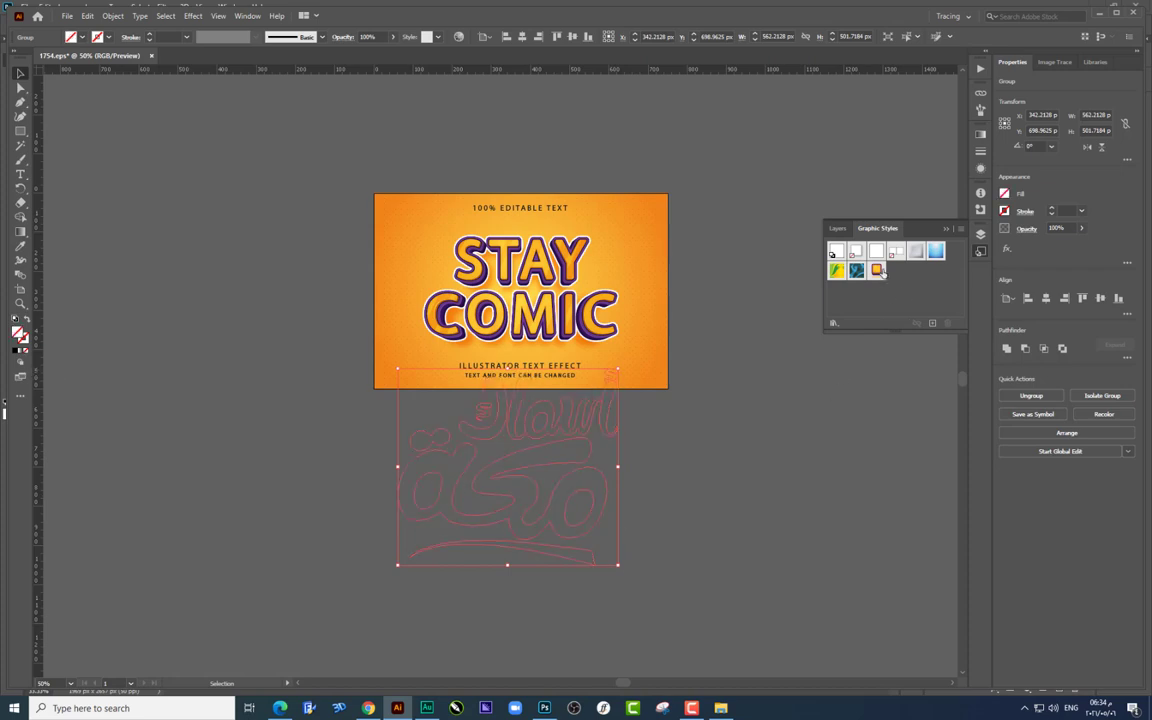
click(540, 288)
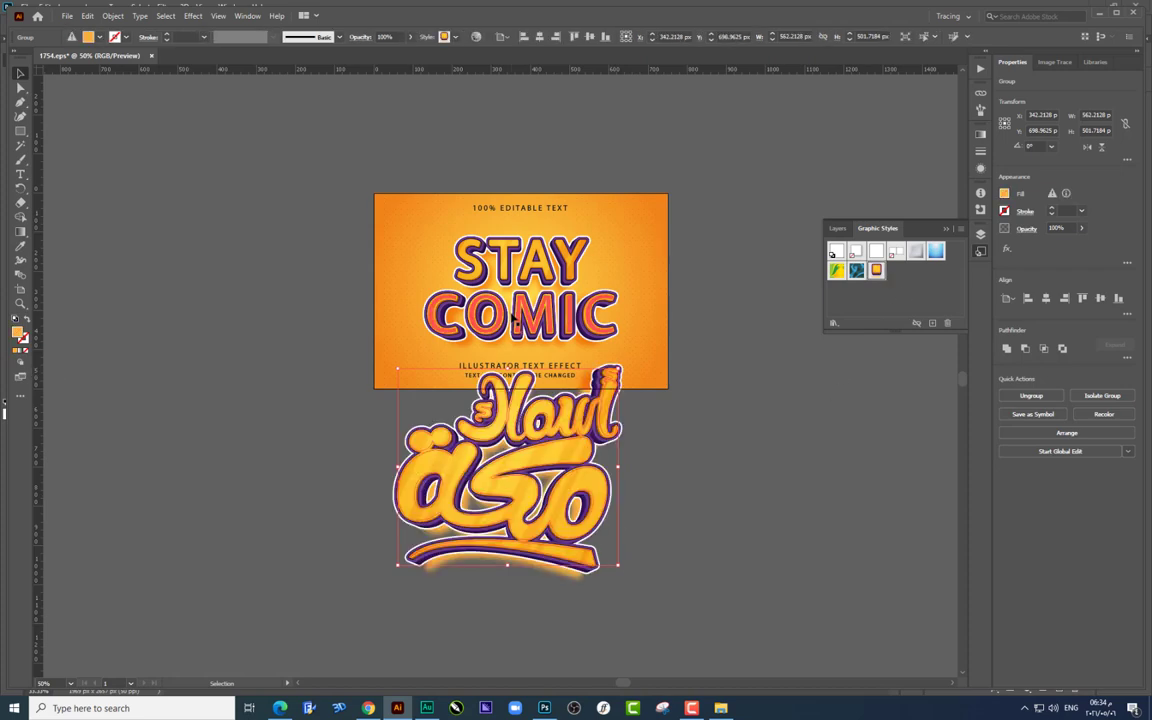
click(661, 470)
drag(584, 464, 540, 645)
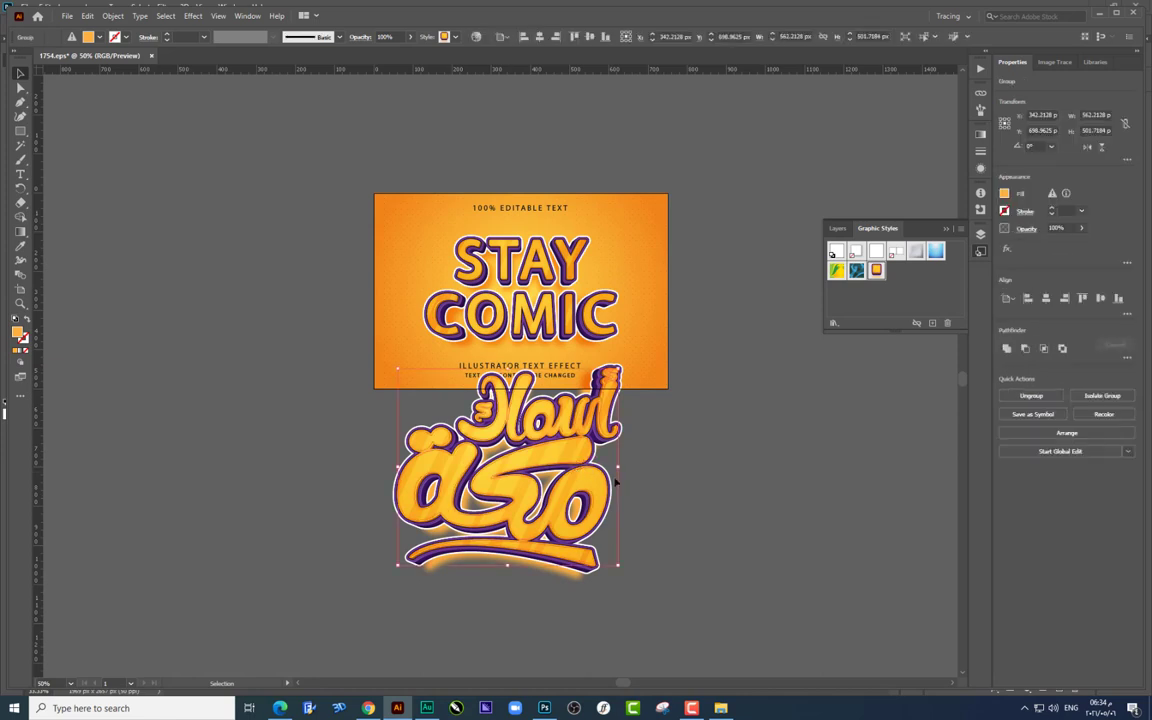
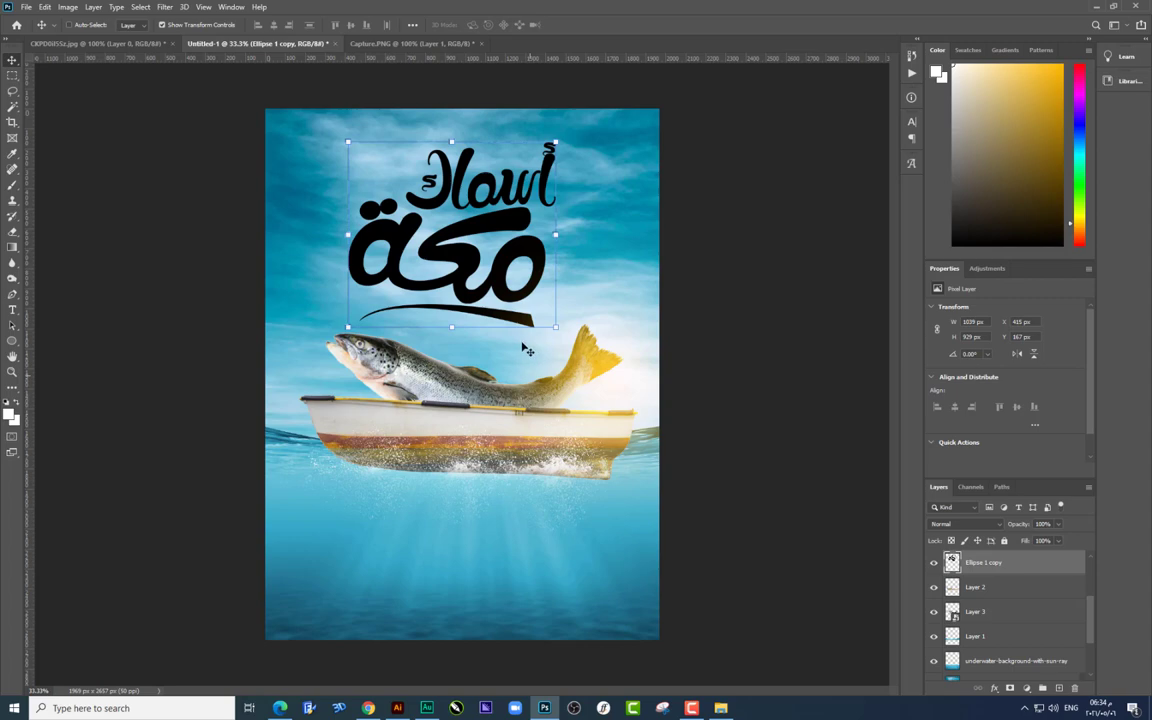
Step: Place the yellow-and-purple 3D lettering over the title, enlarge it, and hide the black Arabic title
drag(522, 344, 528, 370)
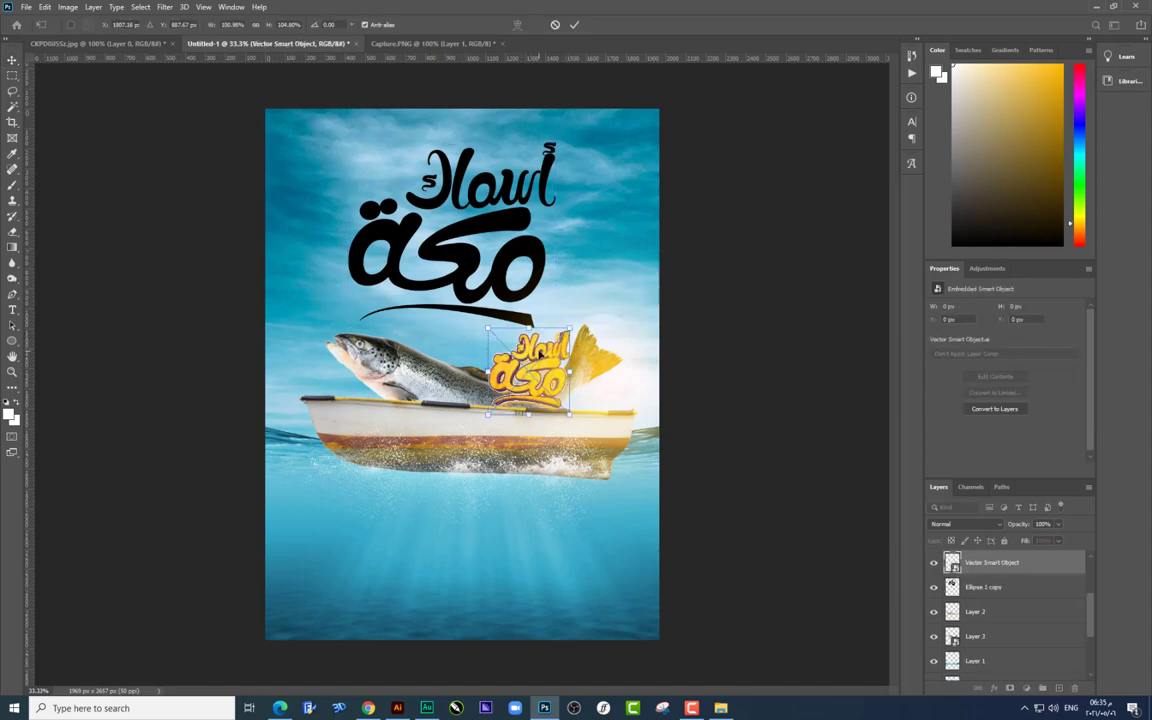
key(Return)
drag(486, 336, 363, 226)
key(ctrl+t)
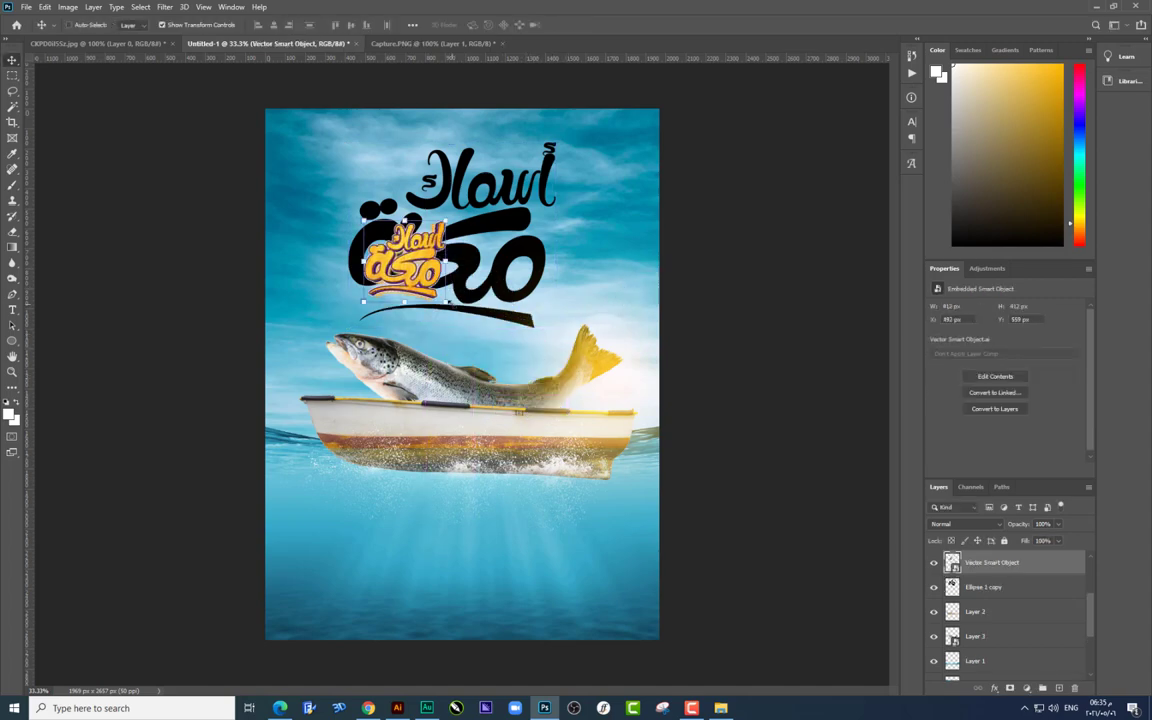
mouse_move(443, 298)
mouse_down()
mouse_move(585, 403)
mouse_move(625, 404)
mouse_up()
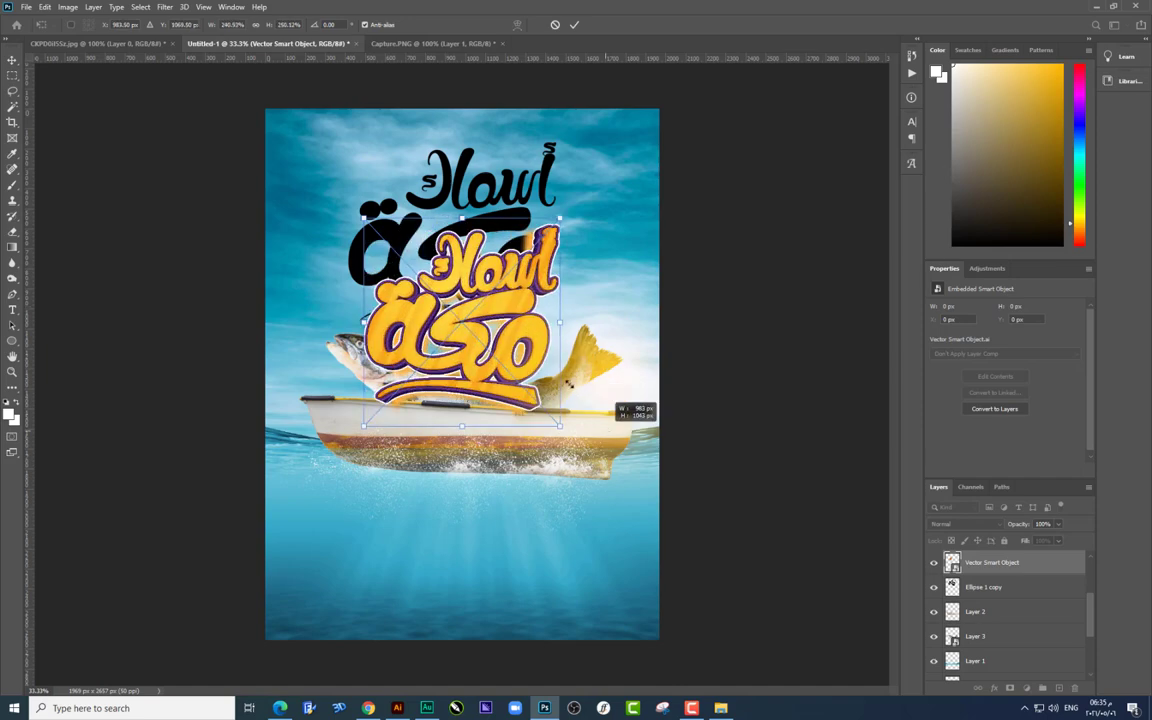
drag(488, 306, 508, 336)
click(933, 587)
key(Return)
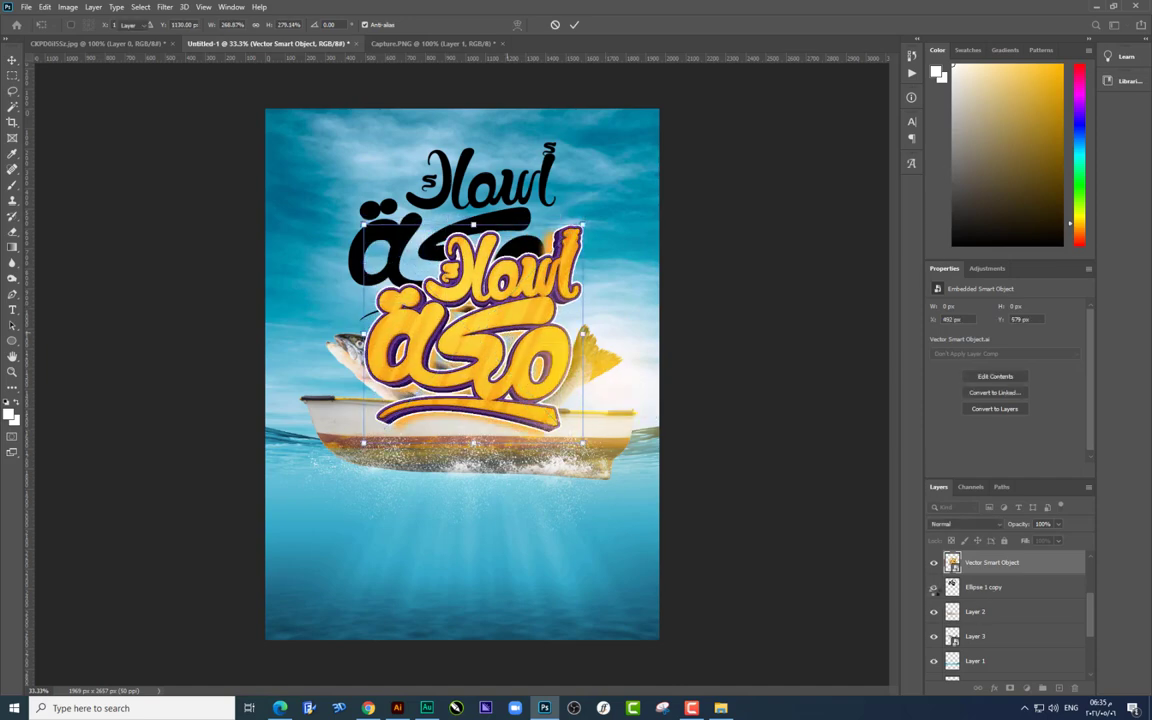
Step: Shrink the lettering slightly and position it just above the fish, zoomed in
mouse_move(508, 375)
mouse_down()
mouse_move(503, 293)
mouse_move(513, 288)
mouse_up()
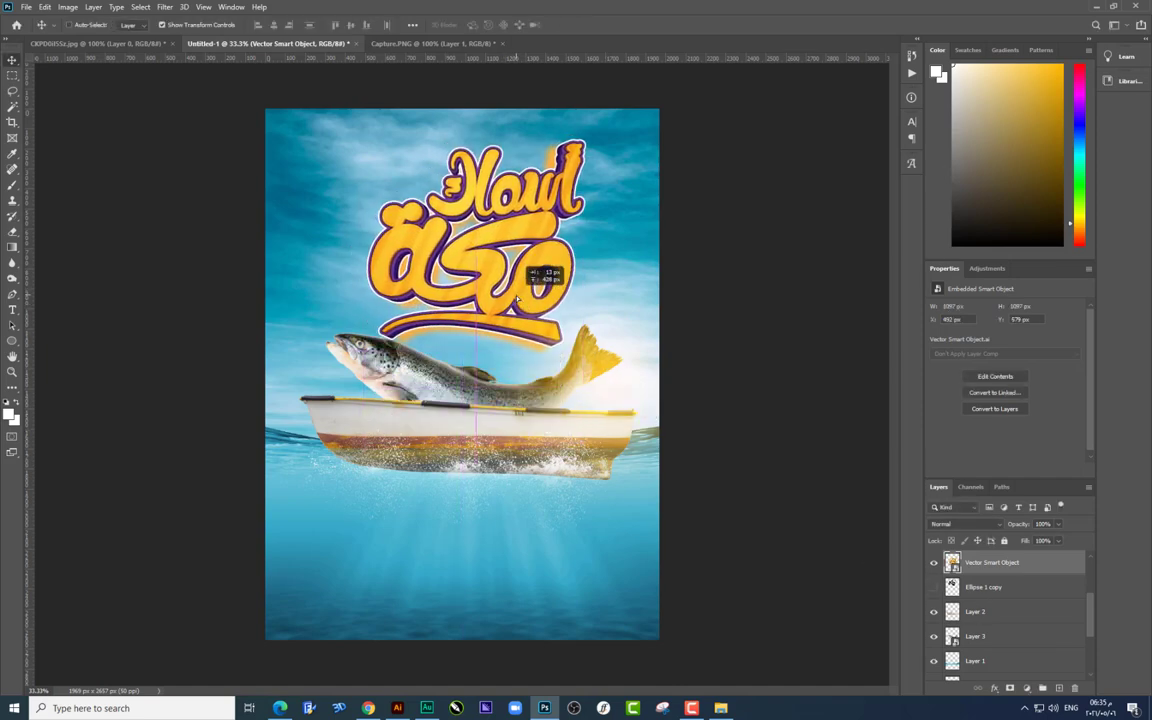
key(ctrl+t)
drag(366, 132, 390, 158)
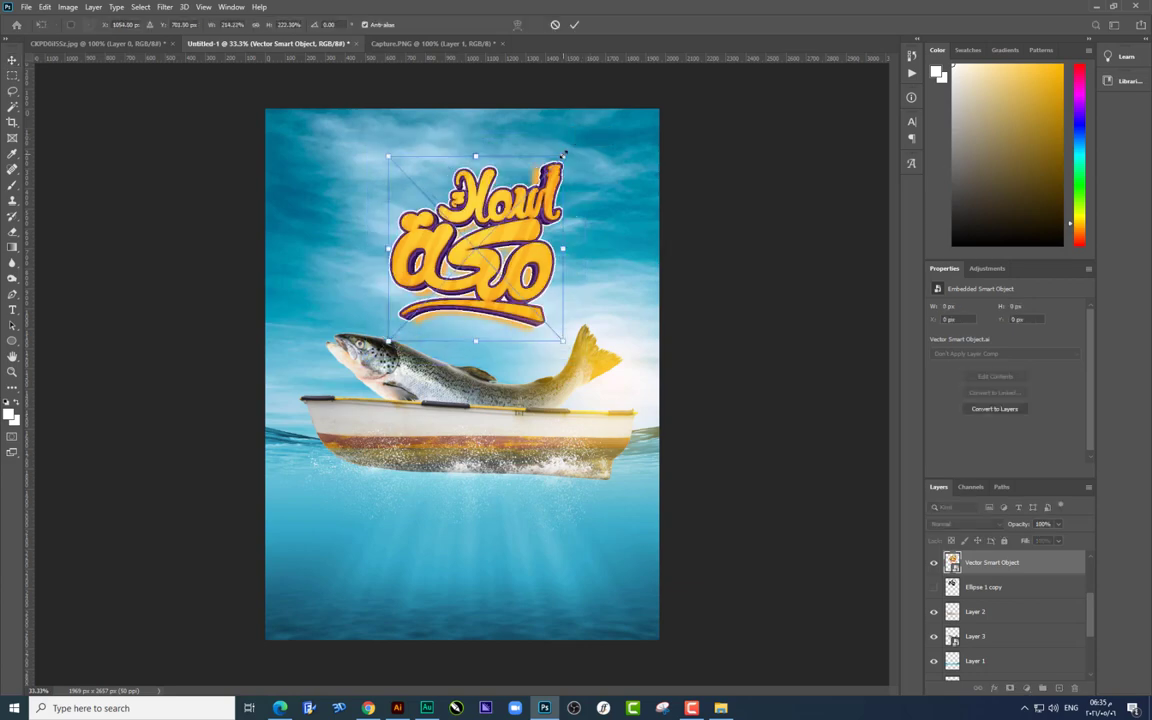
key(Return)
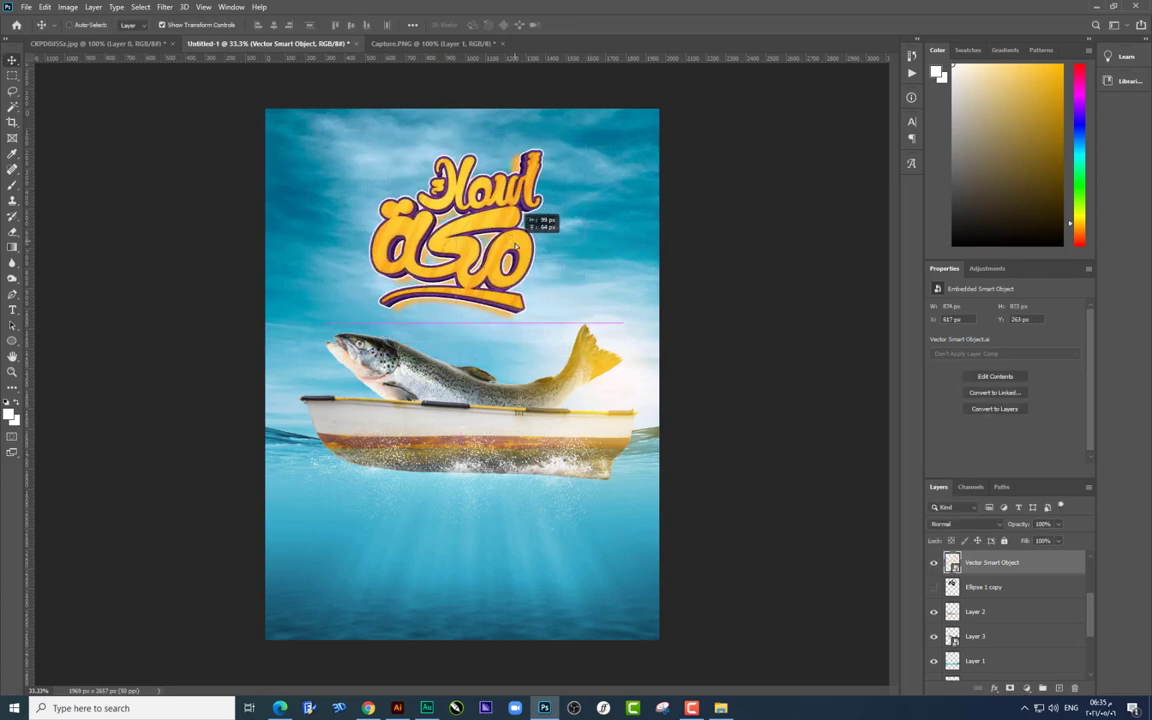
drag(537, 255, 522, 252)
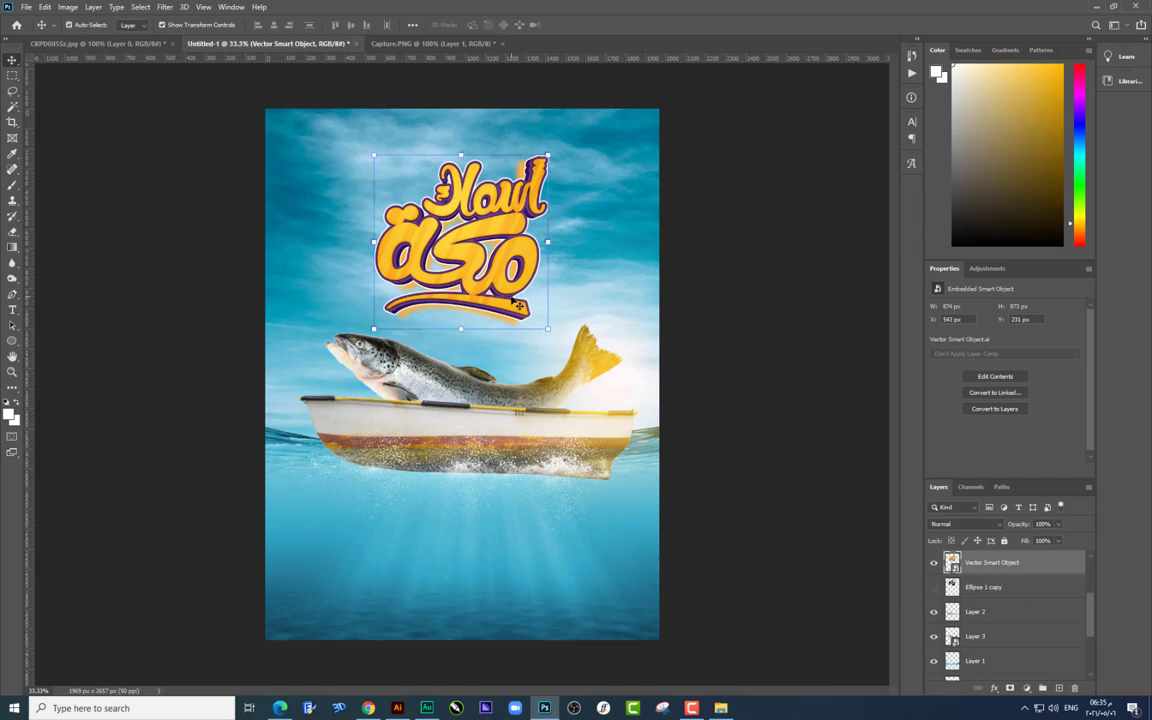
key(ctrl+plus)
key(ctrl+plus)
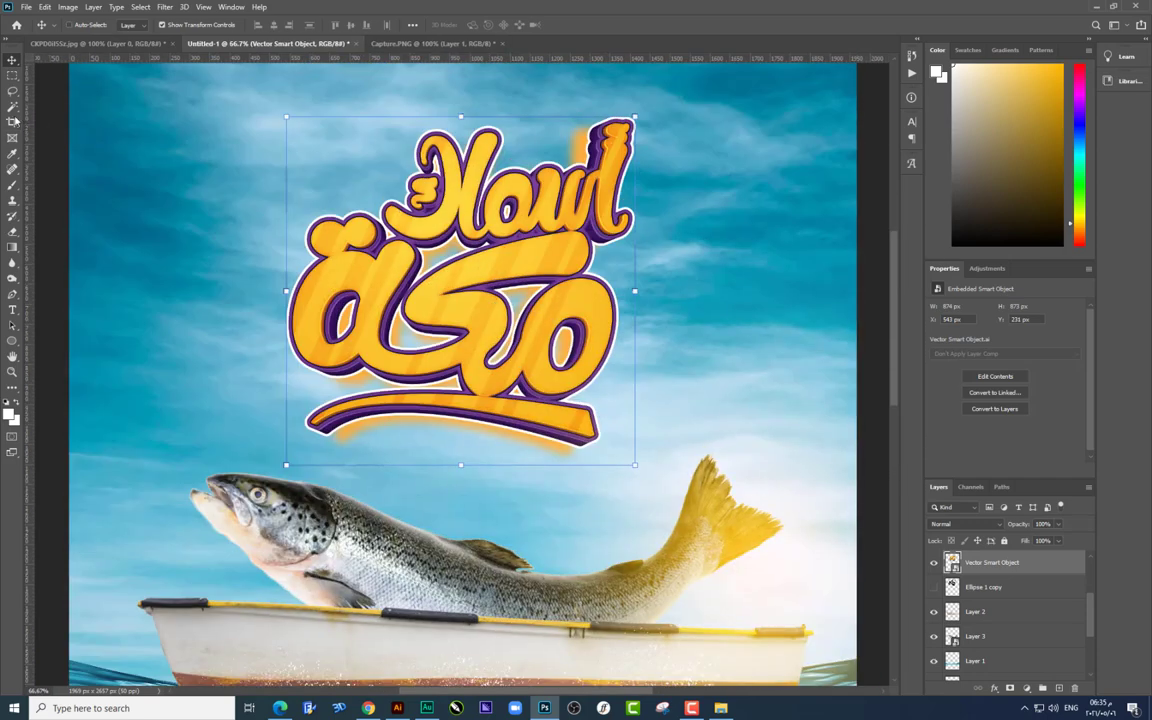
Step: Magic Wand-select the stray orange shadow patches around the lettering and banner
click(12, 106)
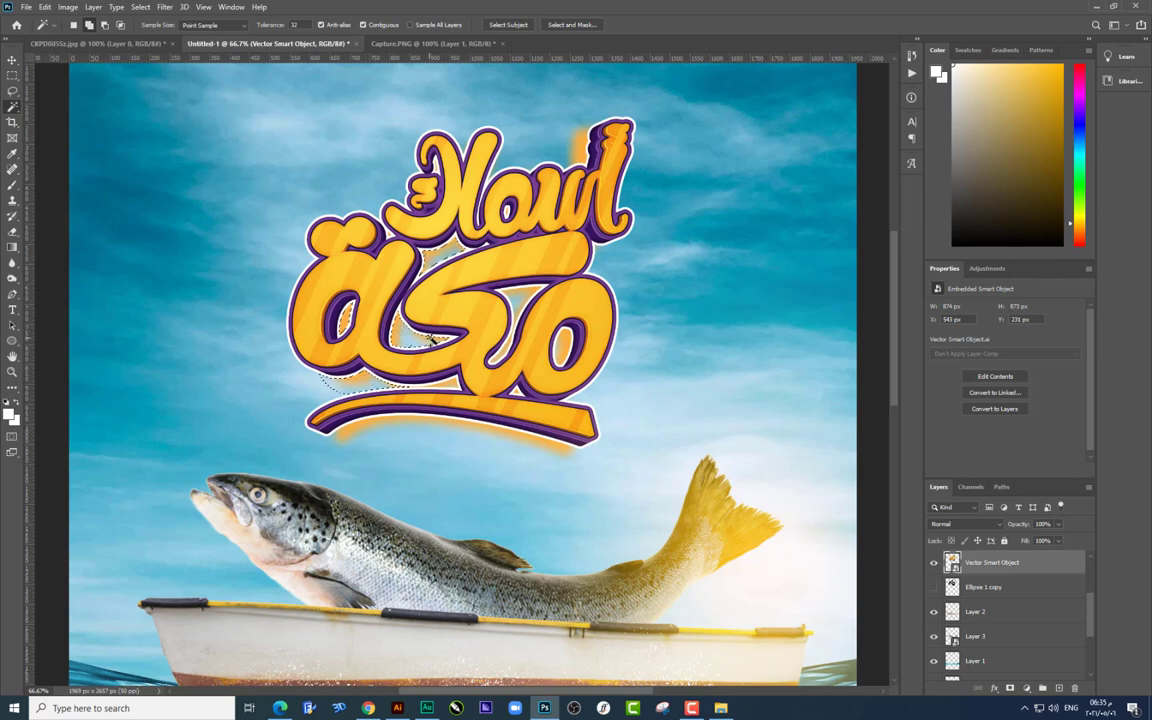
click(530, 294)
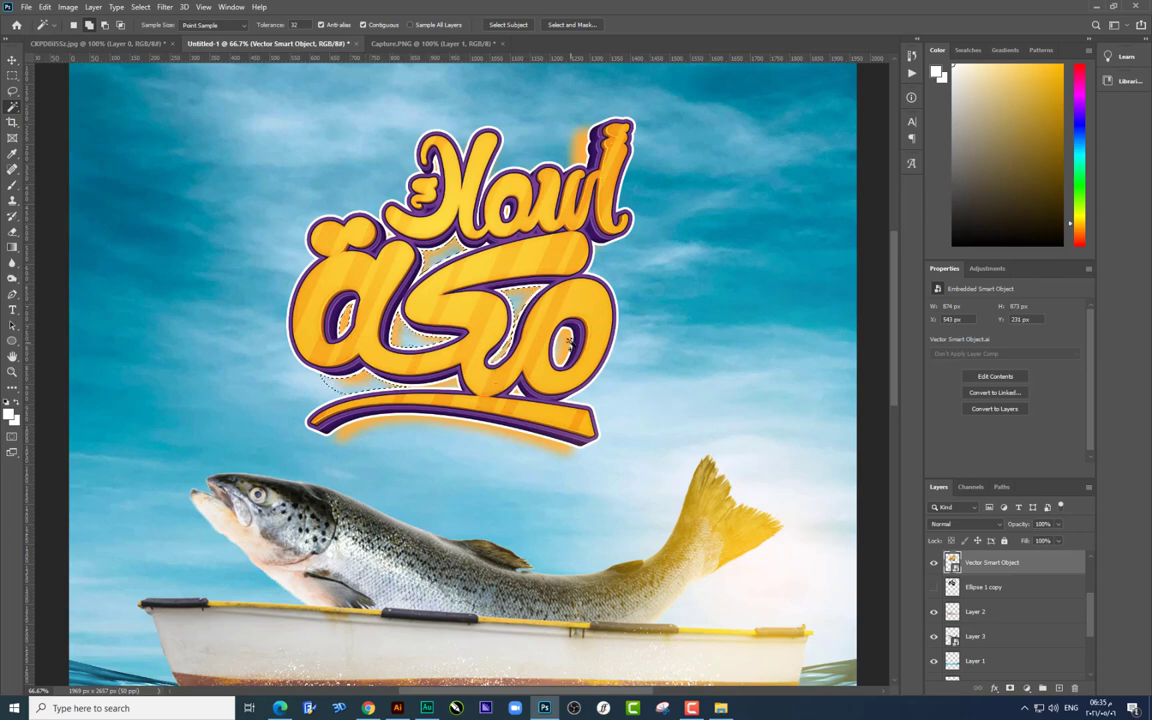
click(487, 432)
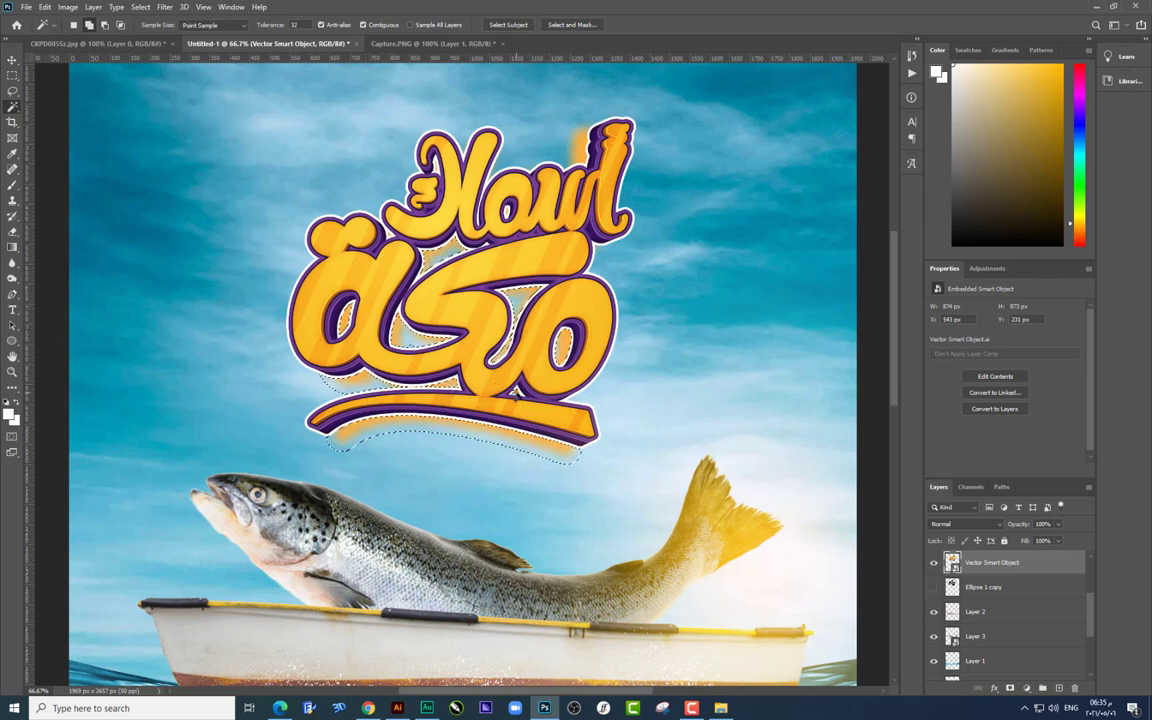
click(516, 392)
click(582, 140)
Step: Rasterize the lettering layer, remove the selected shadow areas, and deselect
right_click(990, 562)
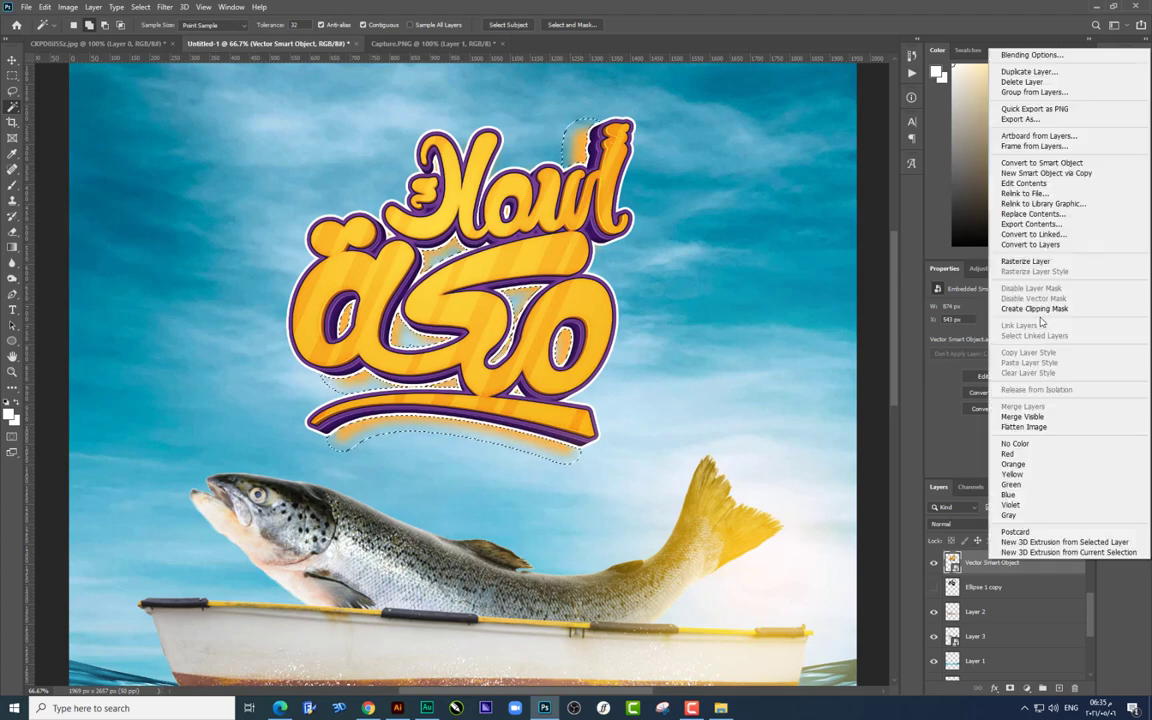
click(1030, 258)
key(ctrl+d)
key(ctrl+minus)
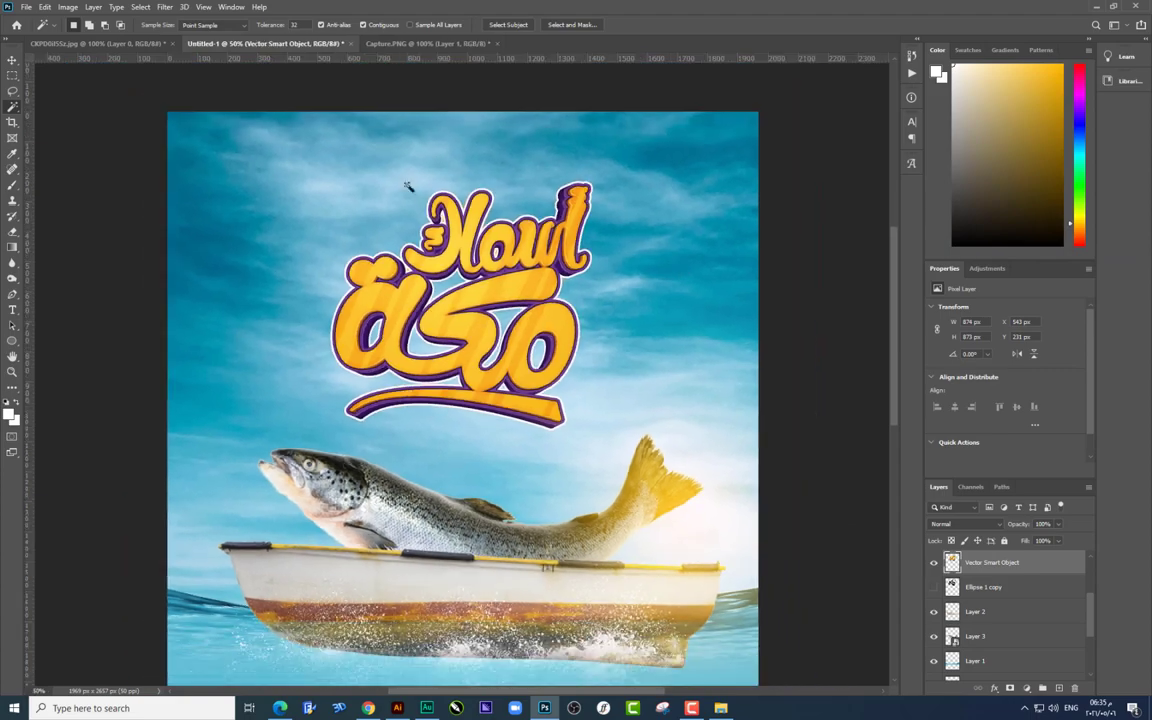
Step: Drag the ship's wheel image e.PNG from Explorer onto the poster canvas
click(12, 60)
click(720, 707)
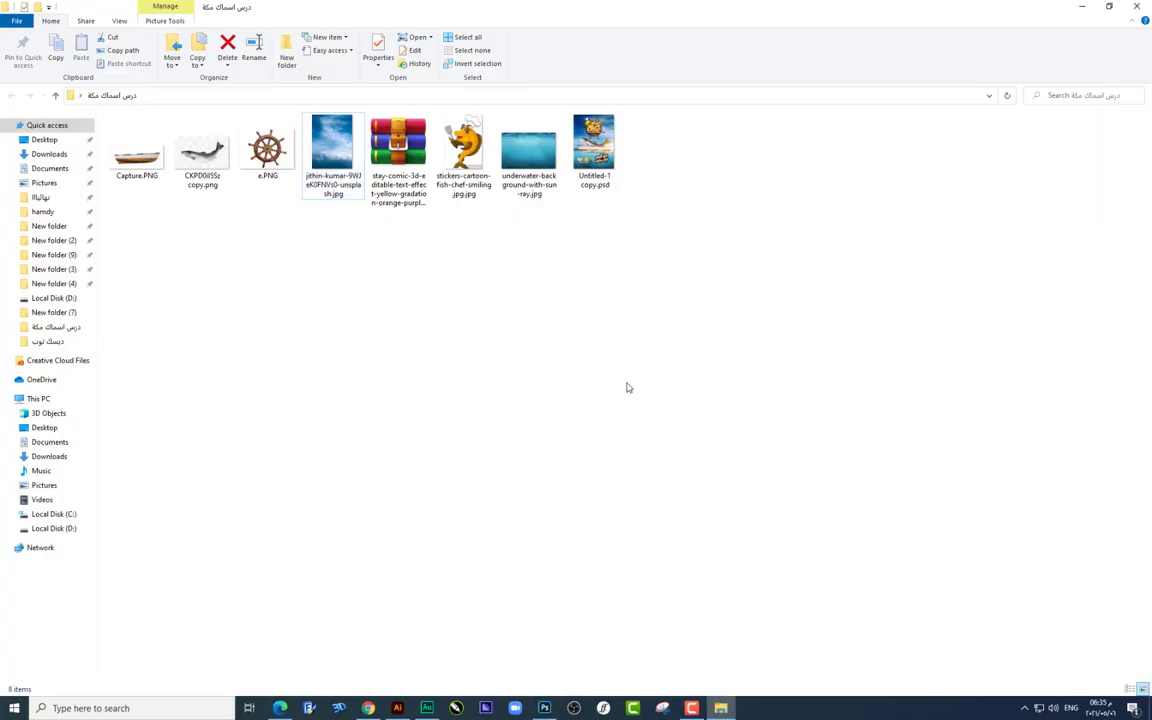
mouse_move(267, 150)
mouse_down()
mouse_move(540, 700)
mouse_move(470, 470)
mouse_up()
click(12, 107)
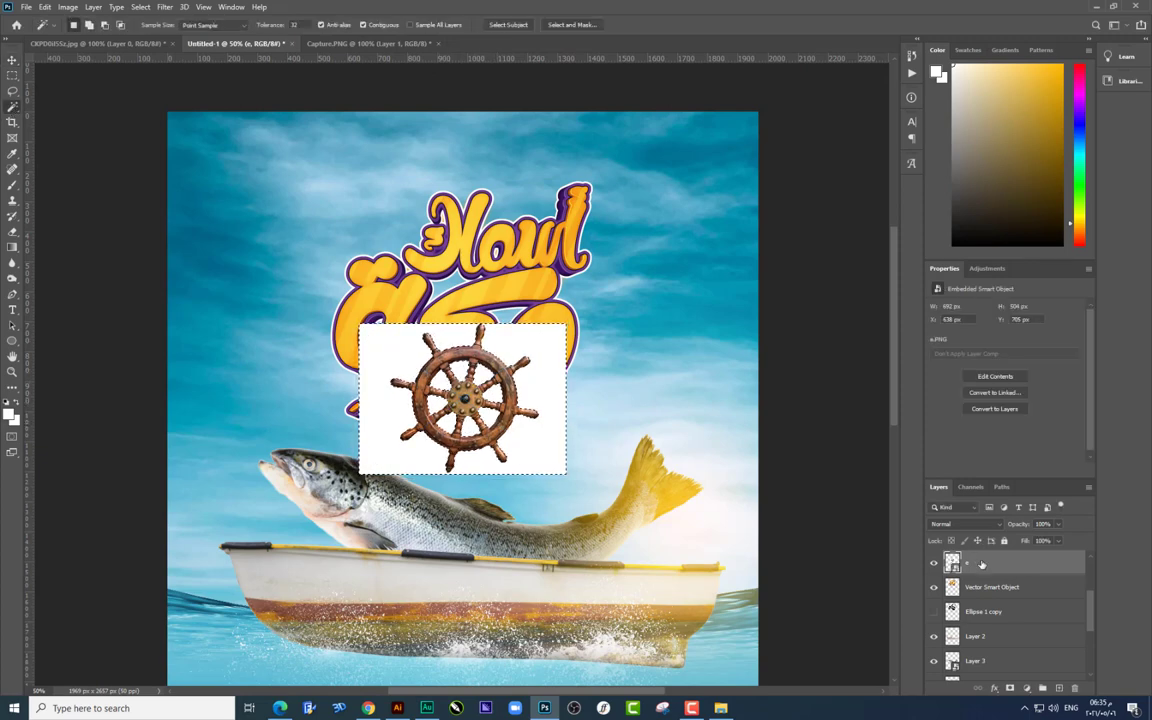
right_click(405, 327)
Step: Rasterize the wheel, delete its white background, and convert it to a smart object
click(1010, 263)
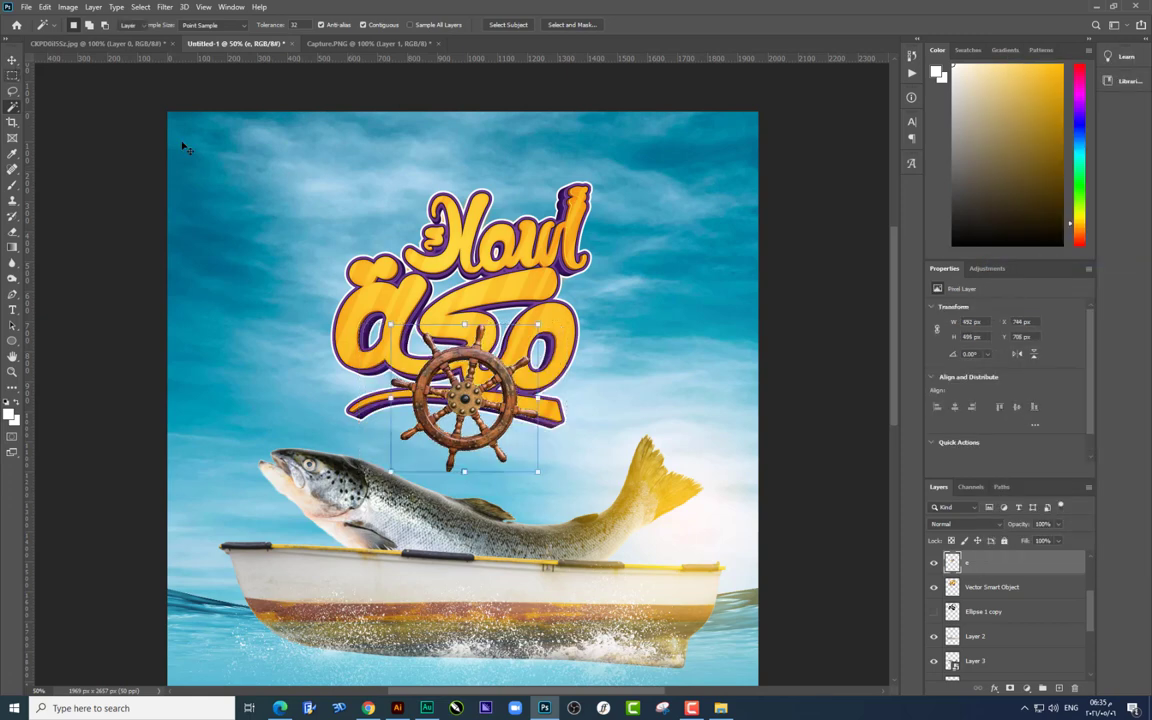
key(v)
right_click(990, 562)
click(1040, 221)
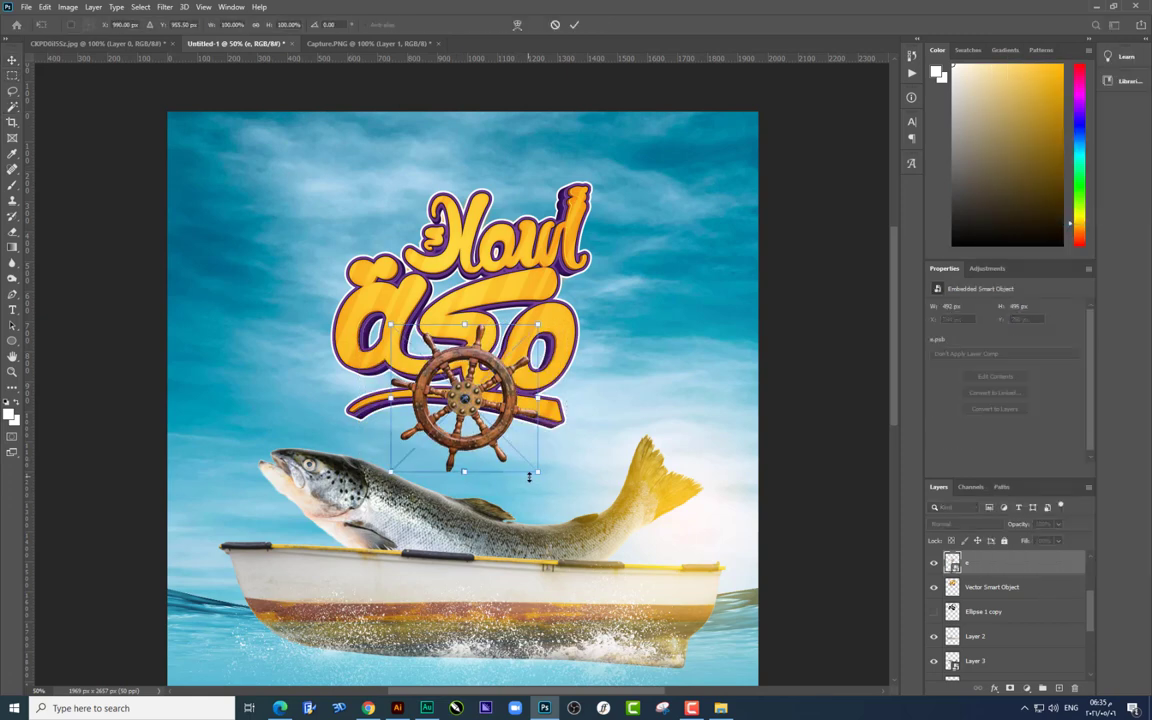
Step: Enlarge the ship's wheel and place it beneath the lettering layer, behind the title
drag(538, 471, 630, 565)
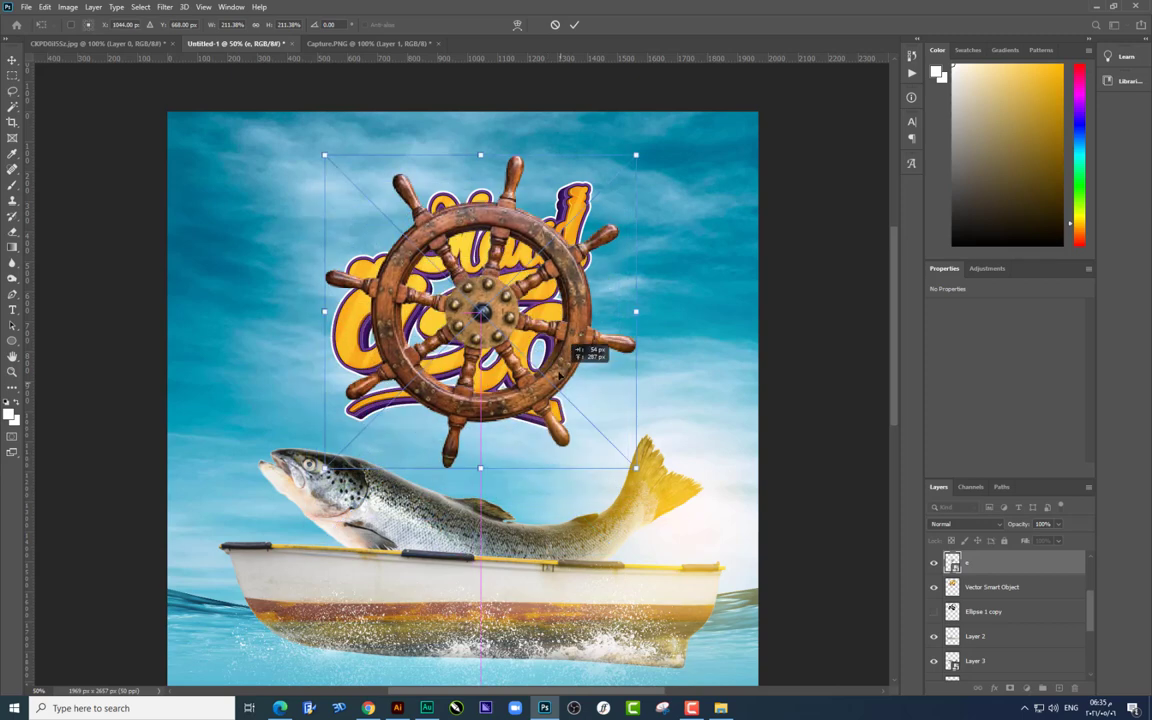
drag(558, 418, 566, 331)
key(Return)
key(ctrl+bracketleft)
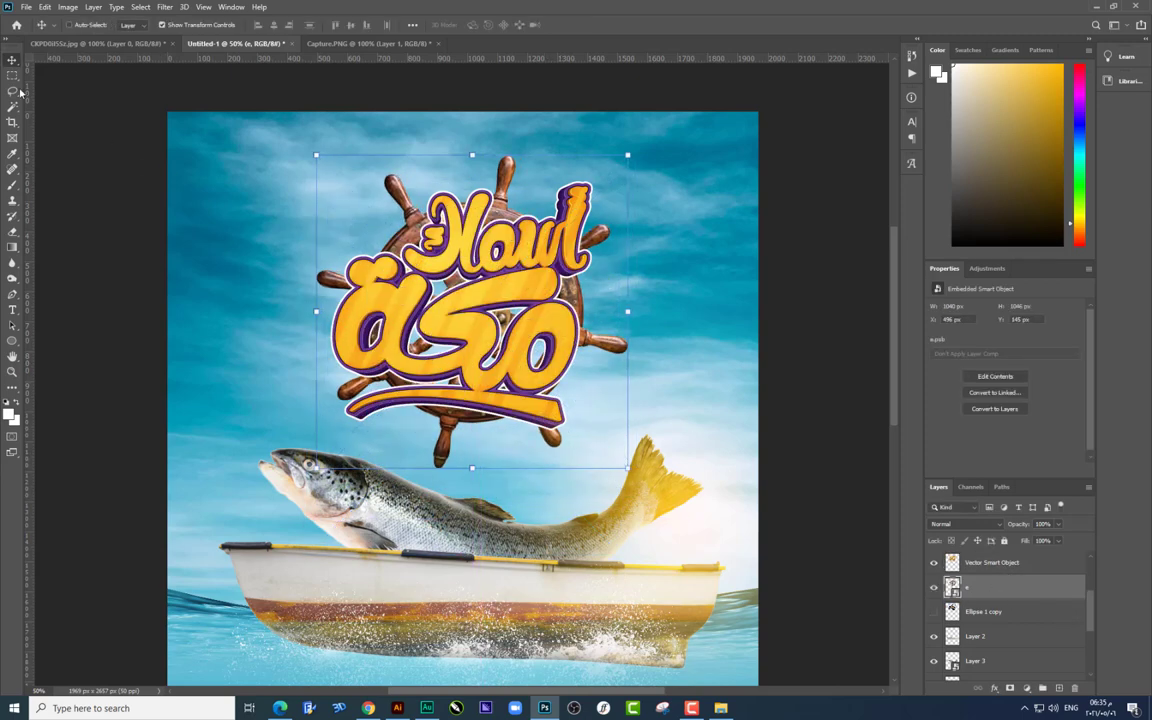
drag(581, 300, 571, 296)
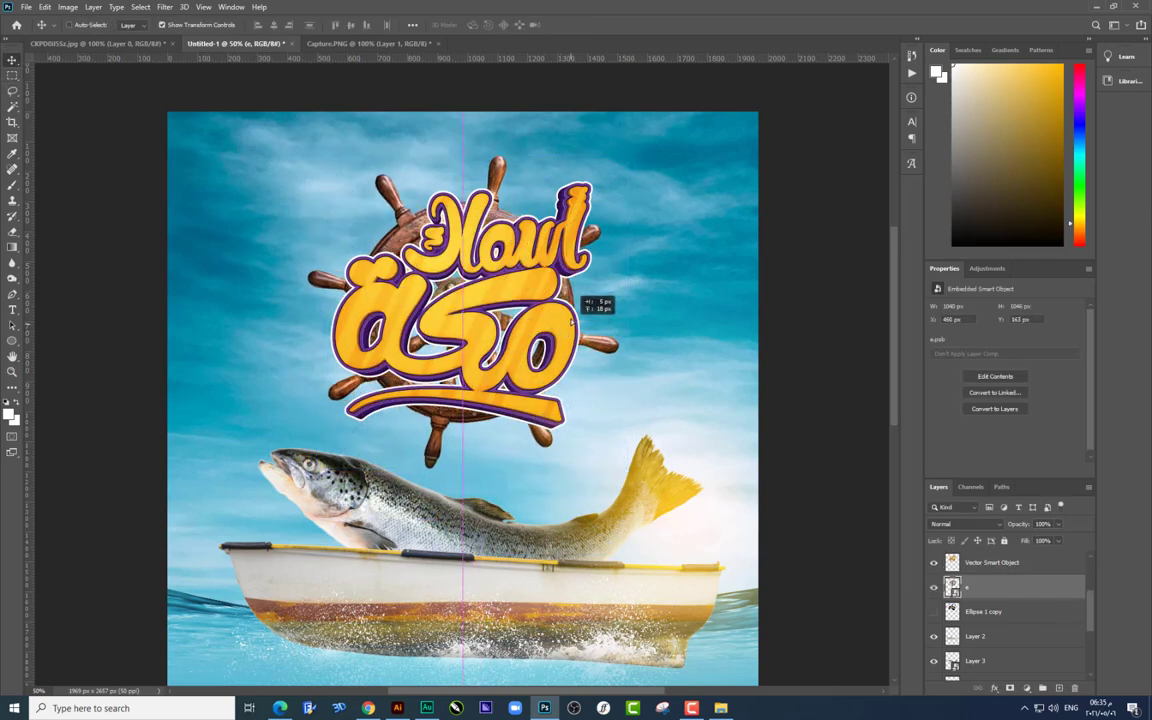
click(619, 465)
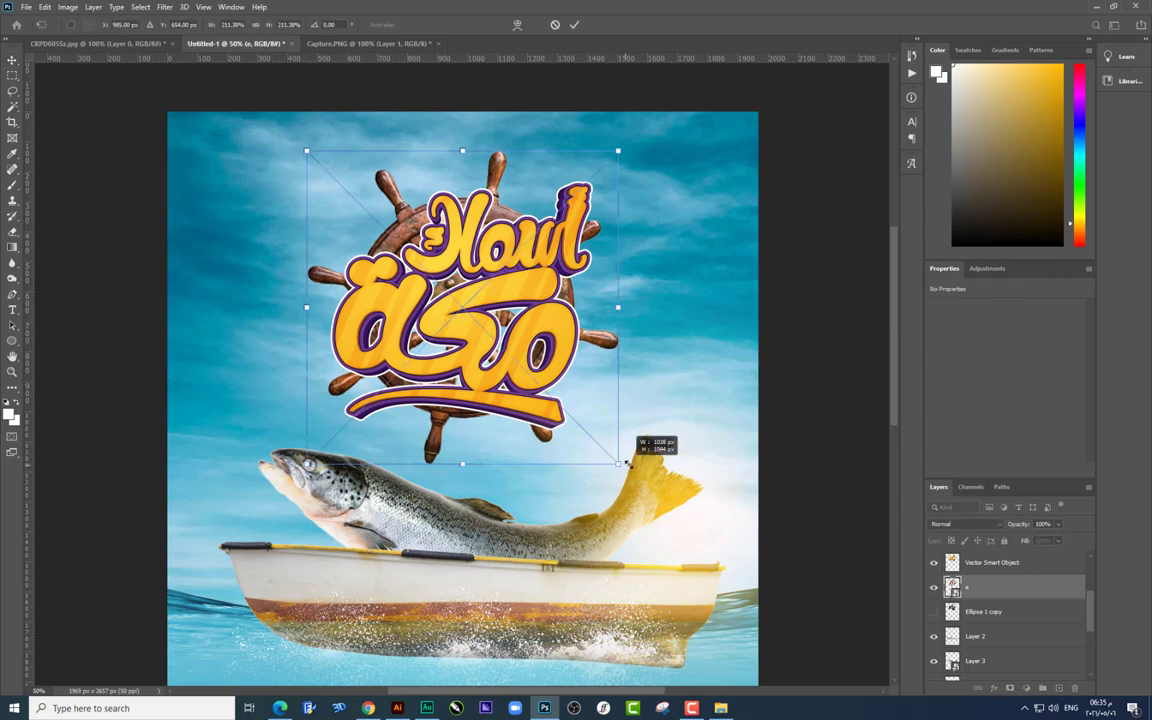
drag(627, 463, 620, 456)
key(Return)
Step: Shrink the lettering to fit inside the wheel's rim and drag in the fish-chef sticker
click(500, 300)
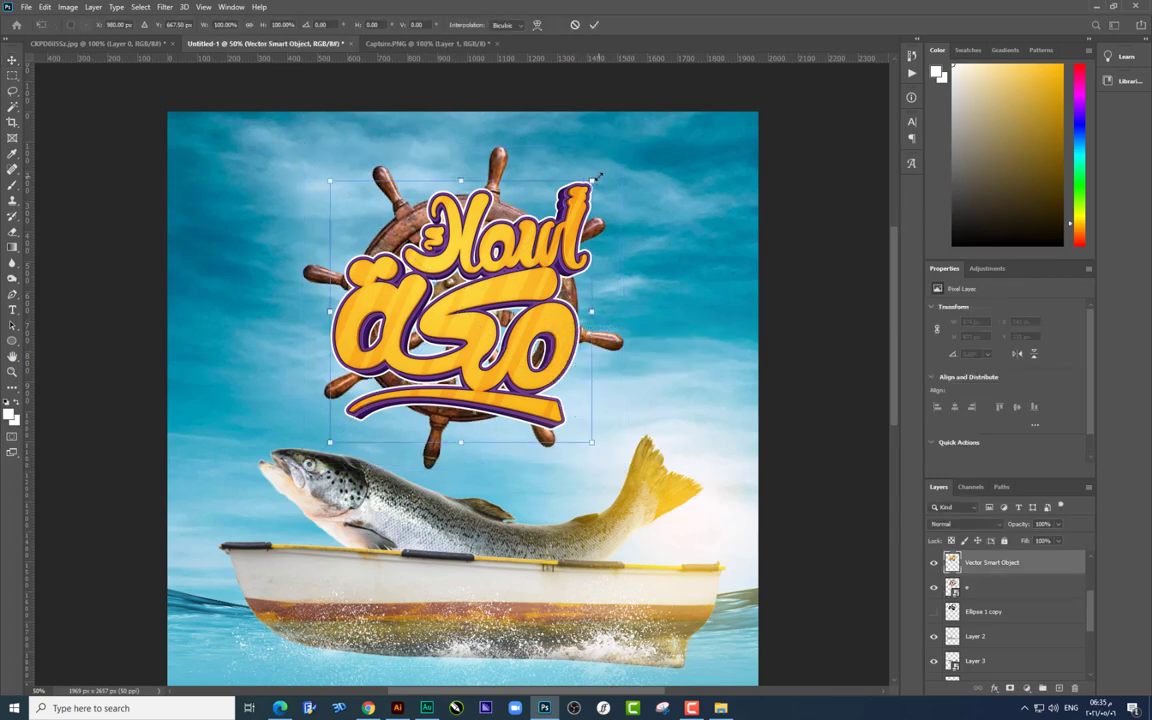
drag(604, 180, 576, 195)
key(Return)
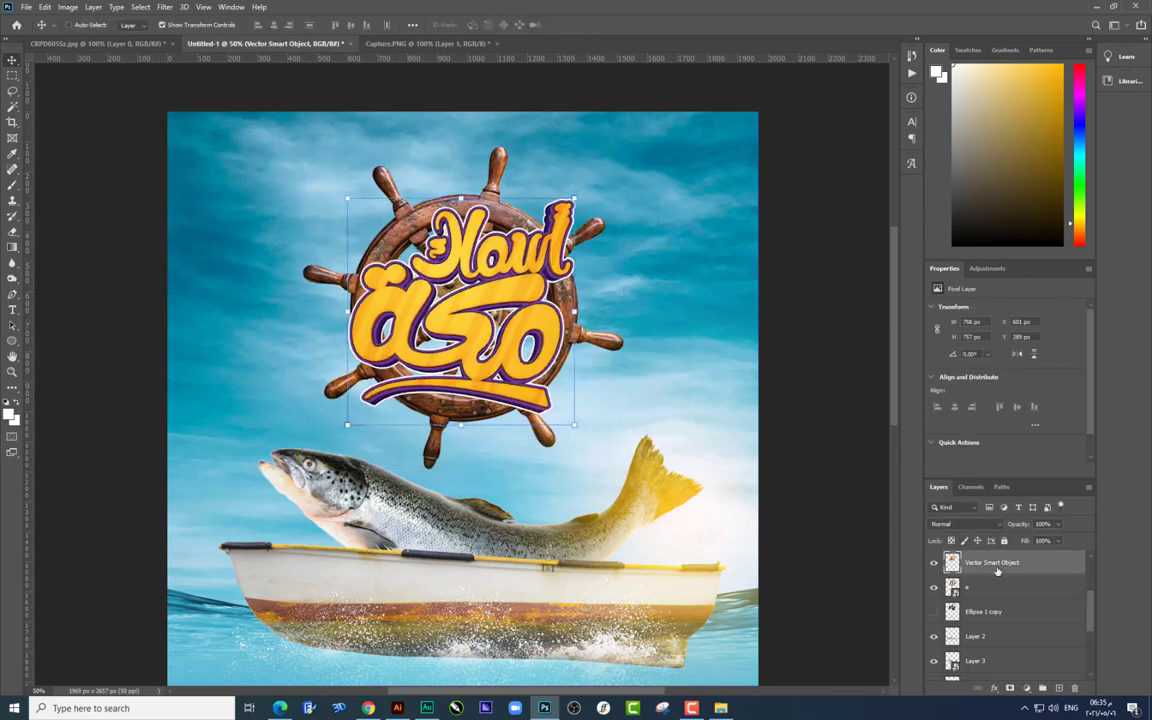
key(alt+Tab)
mouse_move(463, 150)
mouse_down()
mouse_move(489, 491)
mouse_move(544, 706)
mouse_up()
Step: Place the chef fish image at the upper left of the poster
click(13, 104)
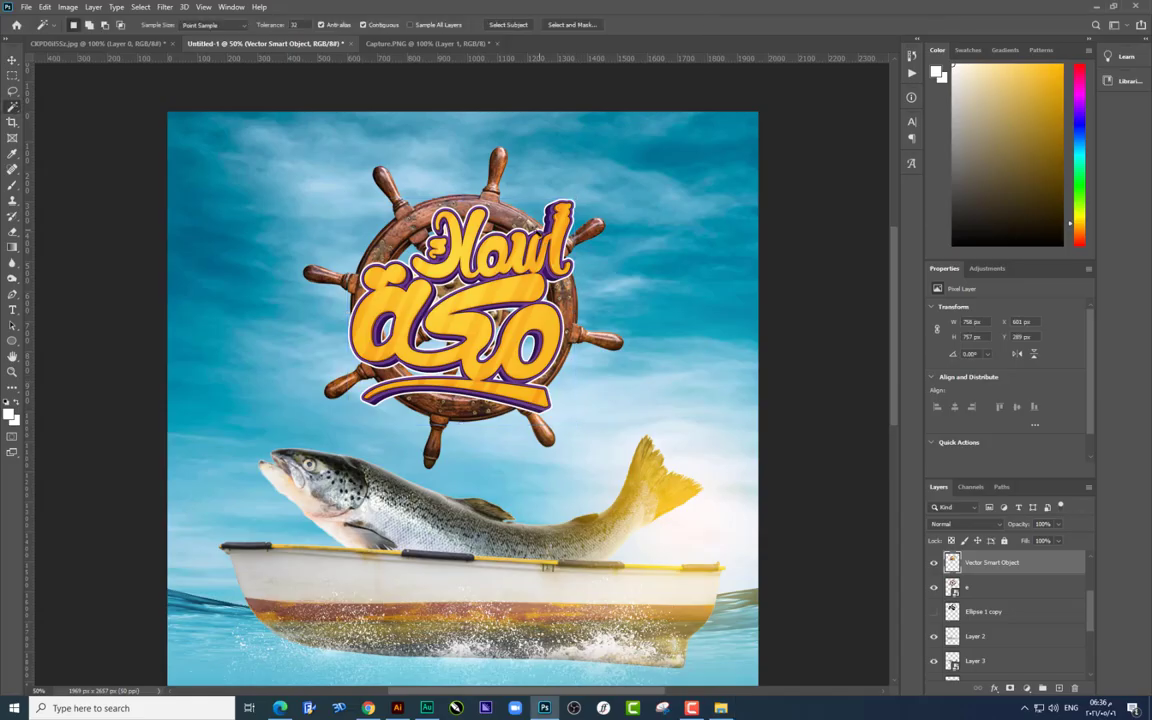
key(alt+Tab)
mouse_move(478, 160)
mouse_down()
mouse_move(478, 455)
mouse_move(544, 706)
mouse_move(391, 240)
mouse_up()
drag(463, 395, 327, 274)
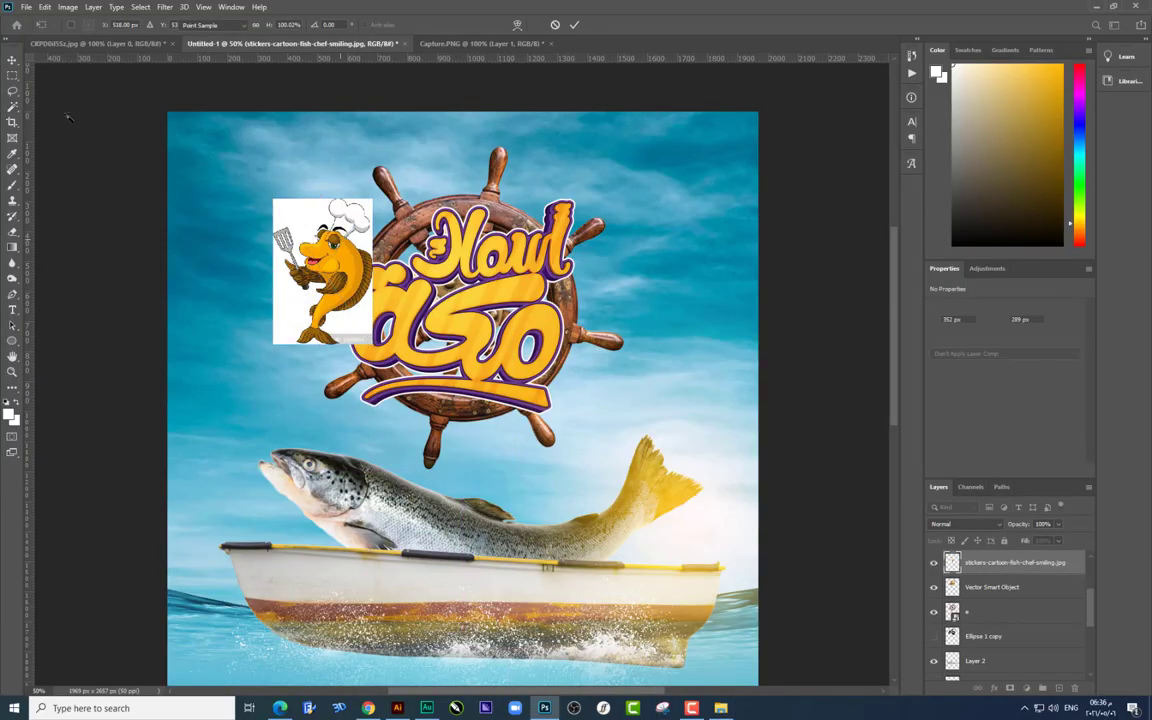
key(Return)
scroll(330, 330, up, 2)
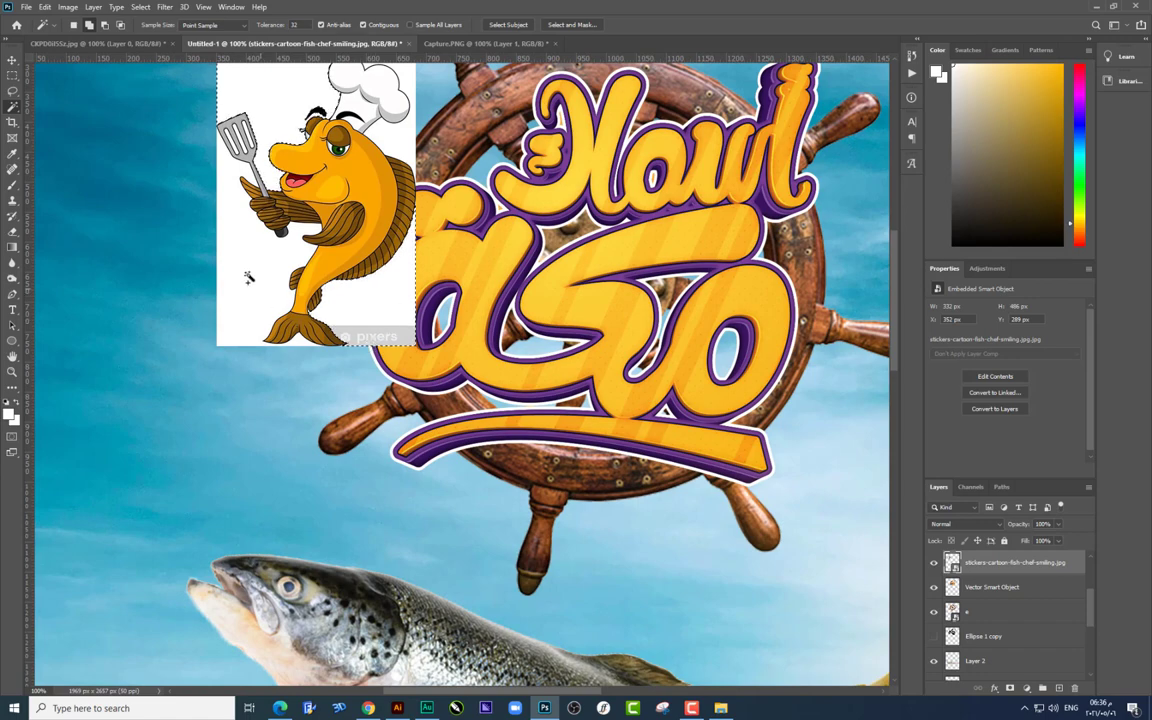
scroll(248, 277, up, 3)
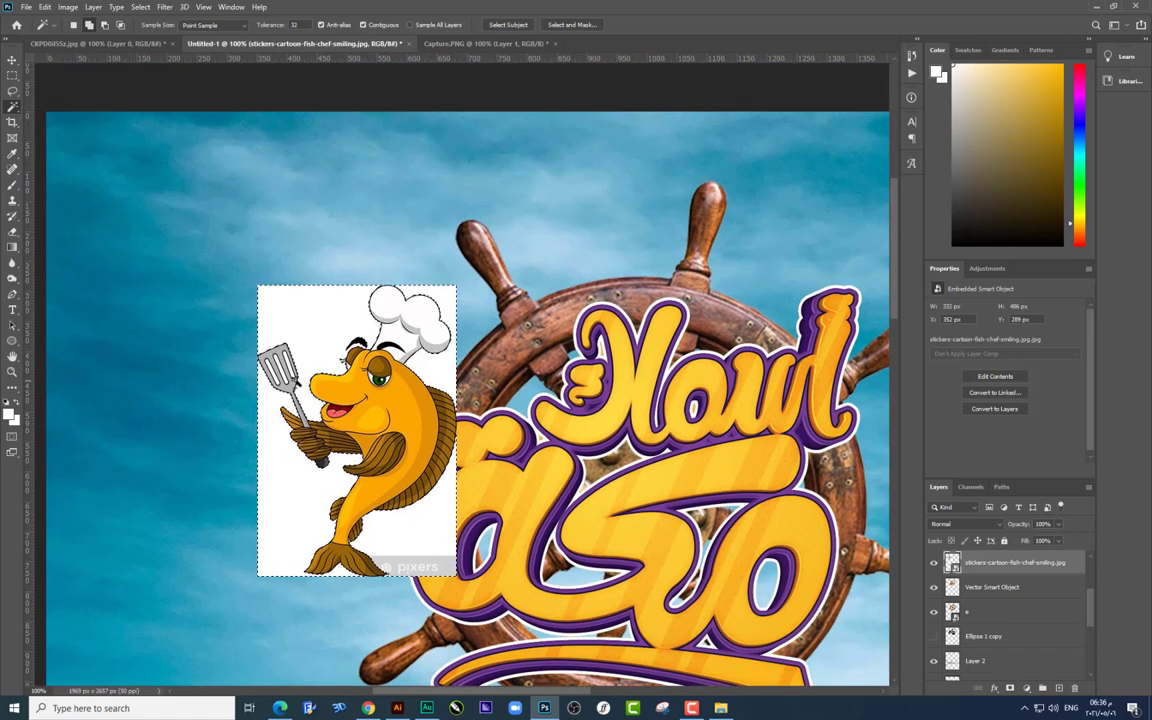
scroll(280, 400, up, 1)
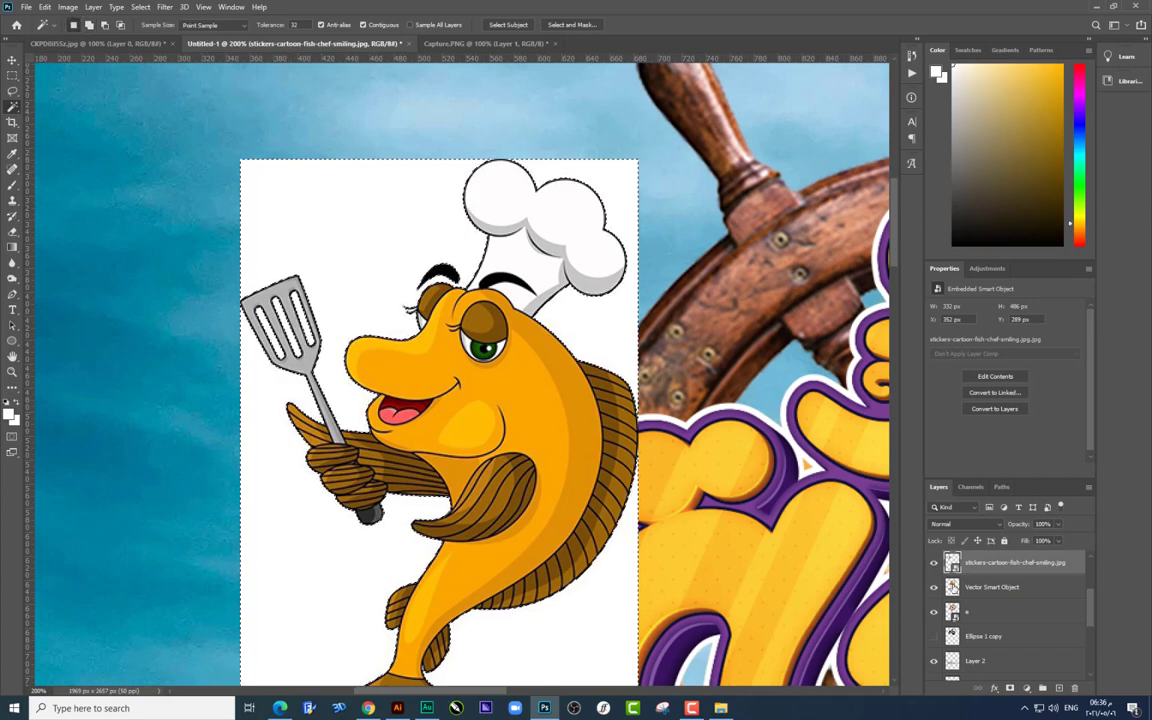
Step: Rasterize the chef fish layer and delete its white background
right_click(1015, 562)
click(990, 257)
key(Delete)
key(ctrl+d)
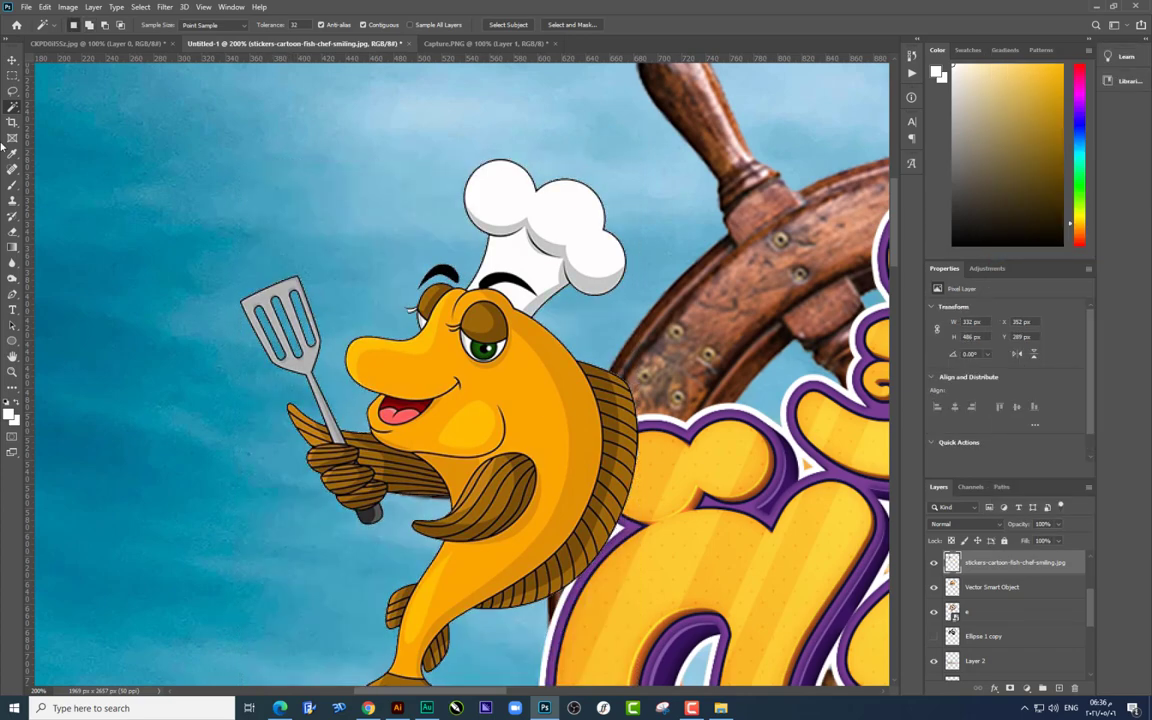
key(ctrl+minus)
key(ctrl+minus)
Step: Rotate the fish 180° and flip it vertically so it faces right
key(ctrl+t)
right_click(466, 371)
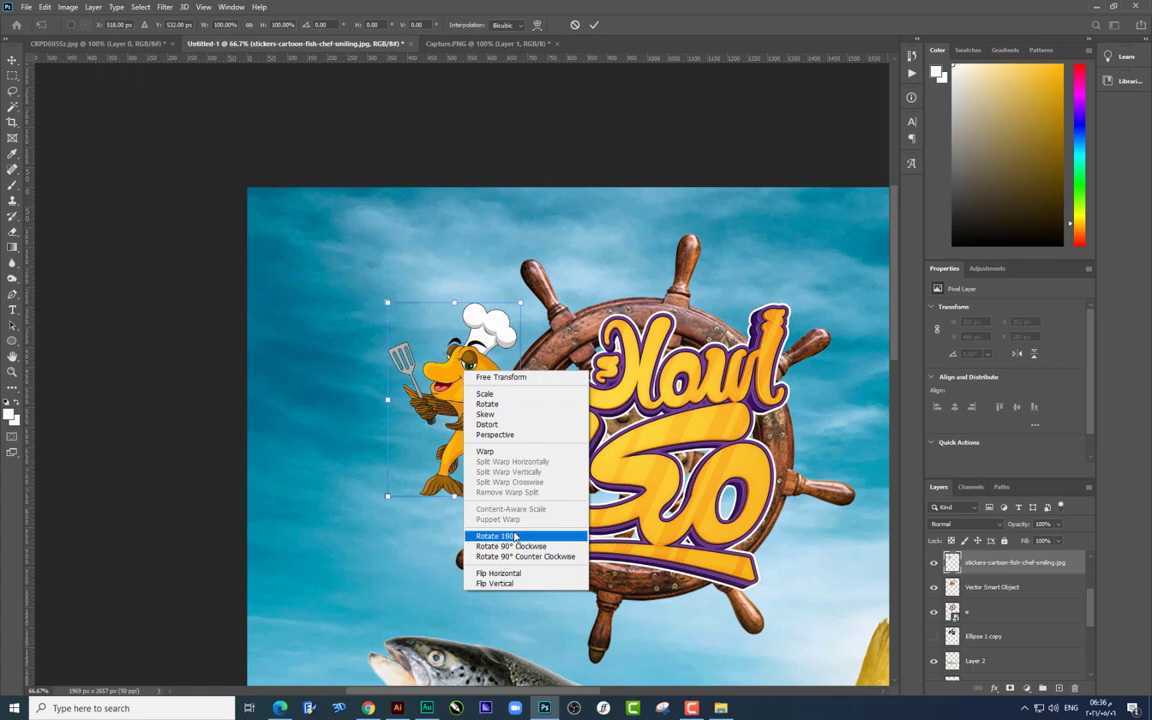
click(515, 537)
right_click(460, 367)
click(495, 586)
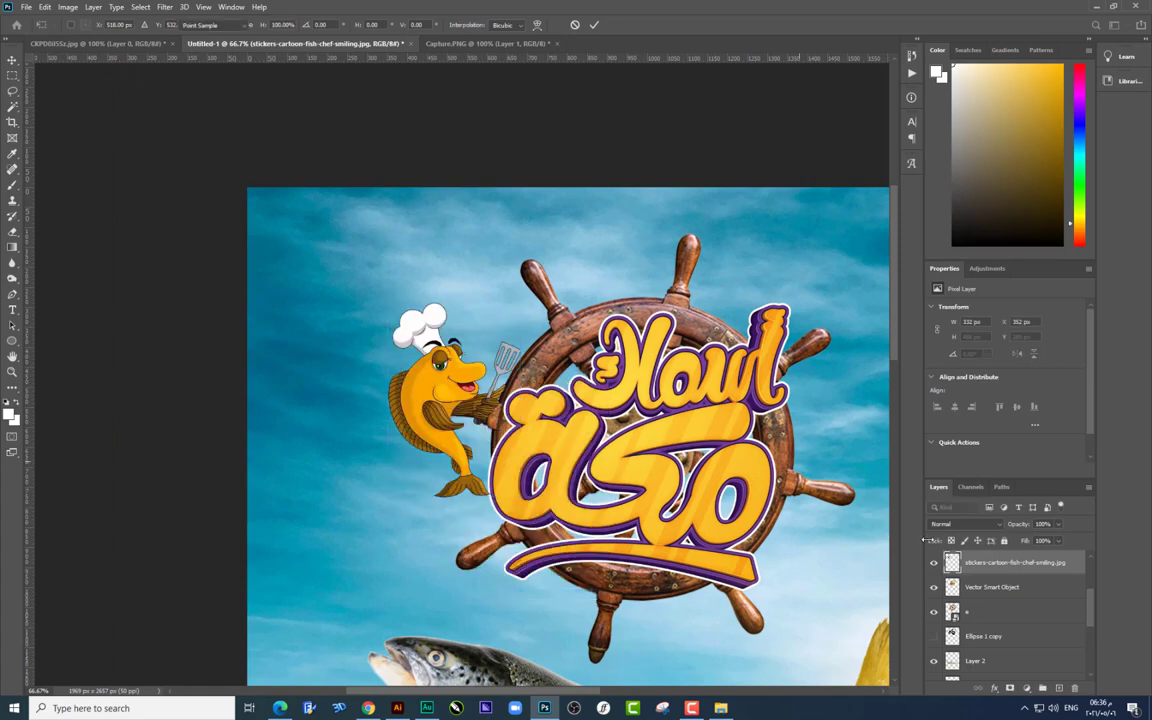
key(Return)
Step: Convert the fish to a smart object and enlarge it to about 135%
right_click(965, 562)
click(960, 198)
key(ctrl+t)
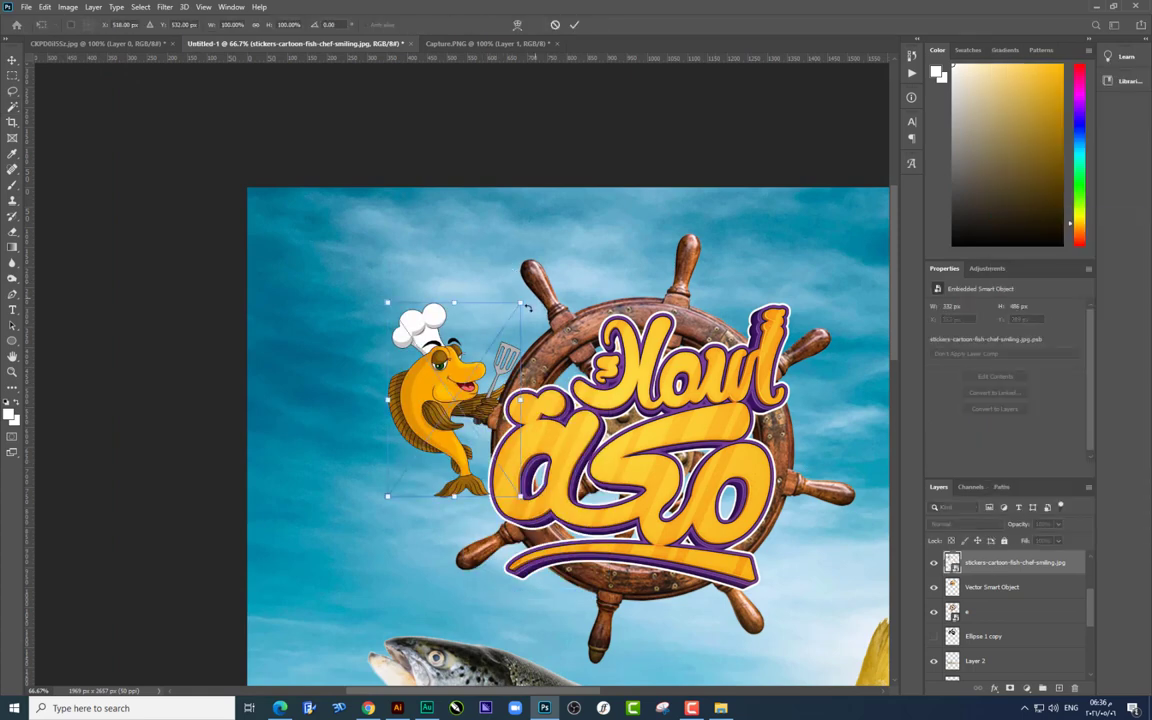
drag(520, 303, 562, 266)
drag(445, 322, 500, 323)
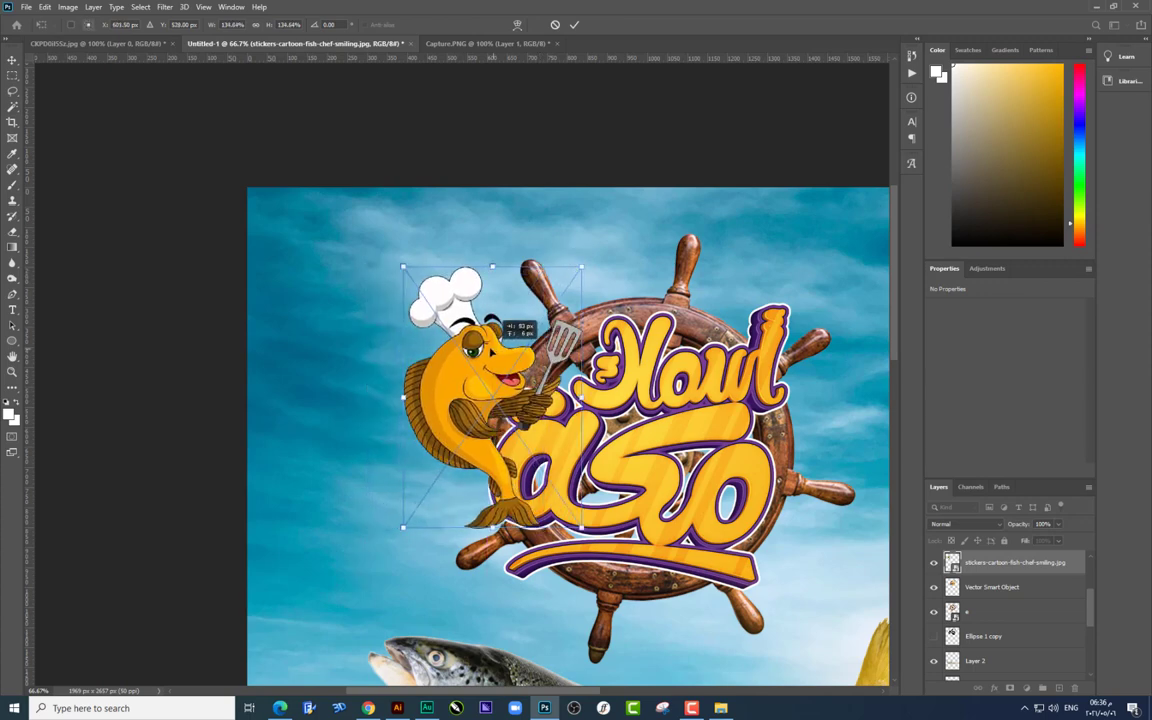
key(Return)
Step: Tuck the fish beneath the logo behind the wheel's left side and merge them
drag(1010, 562, 1010, 598)
key(w)
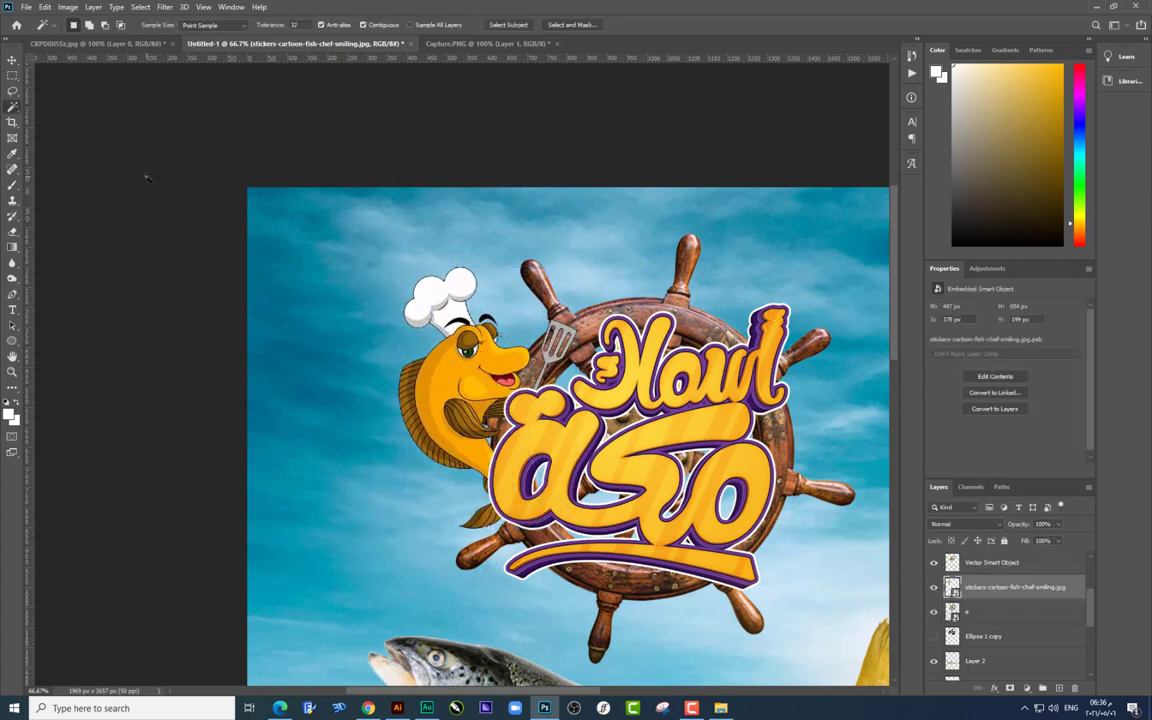
click(12, 60)
drag(508, 398, 544, 350)
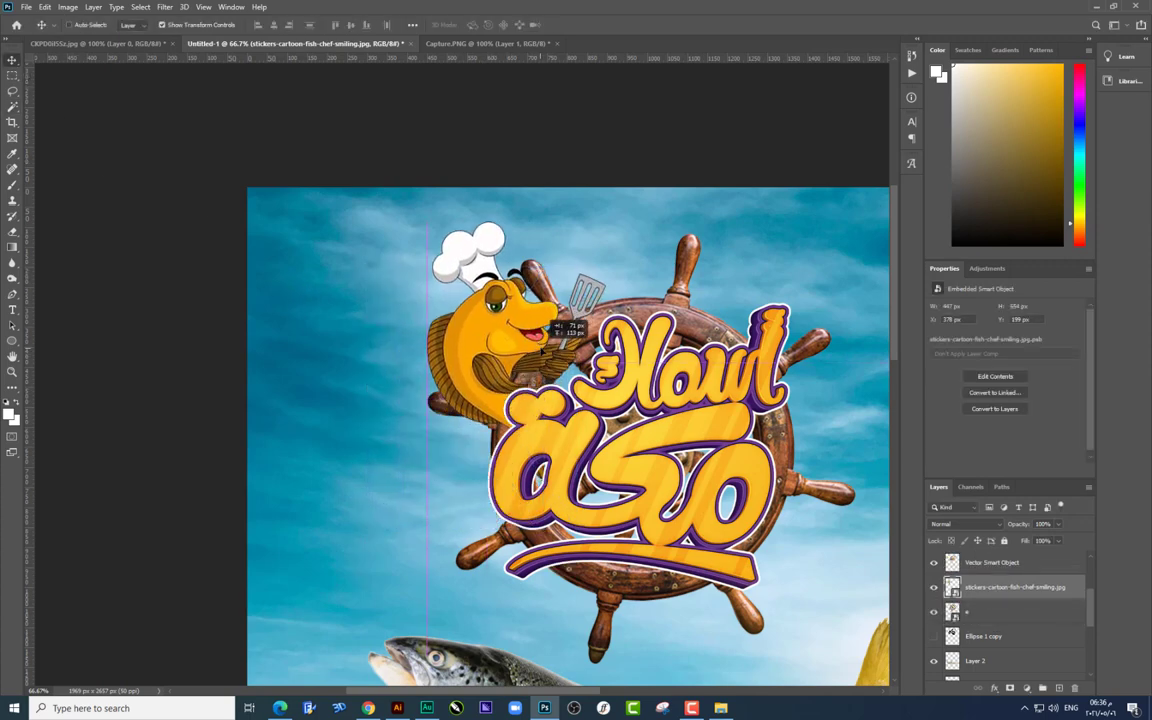
key(ctrl+minus)
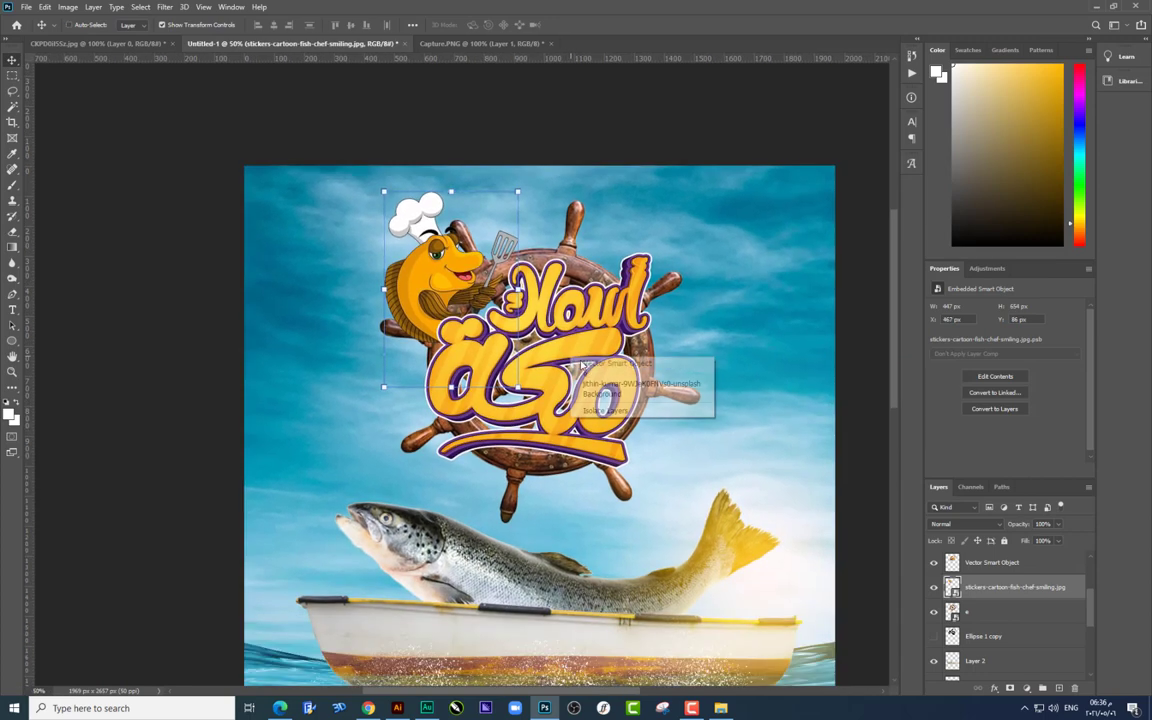
drag(599, 366, 608, 366)
key(ctrl+e)
Step: Add a drop shadow to the logo at about 178°, softened and lightened
right_click(1000, 562)
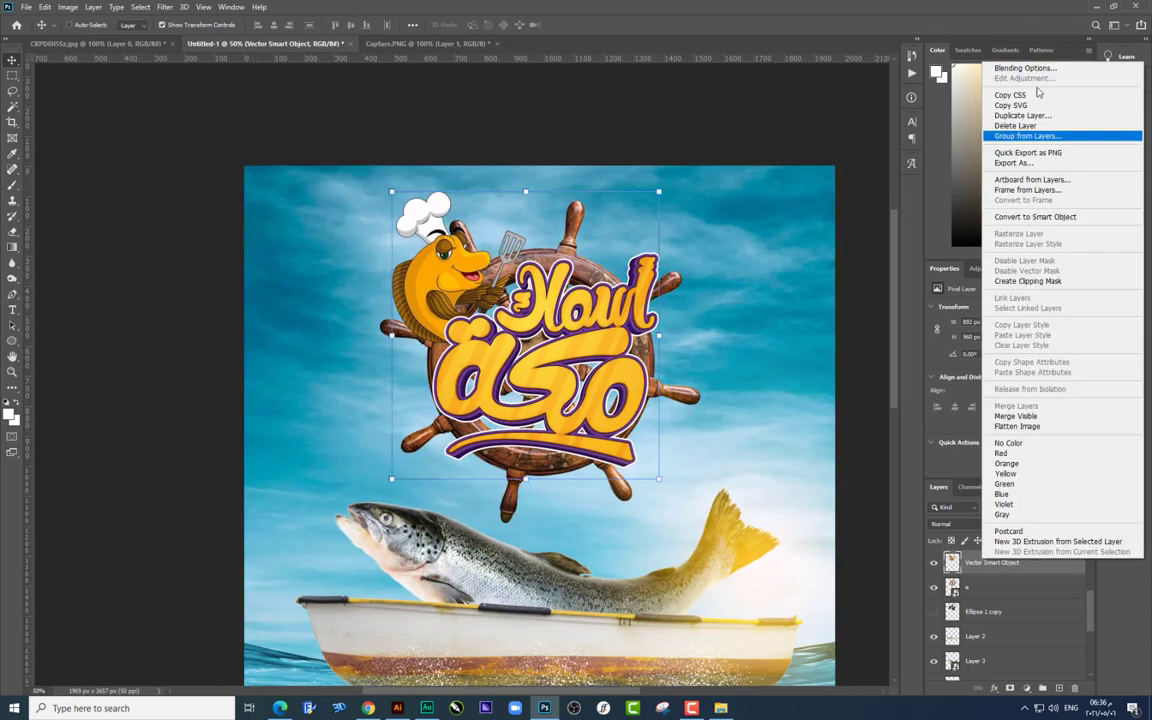
click(1035, 70)
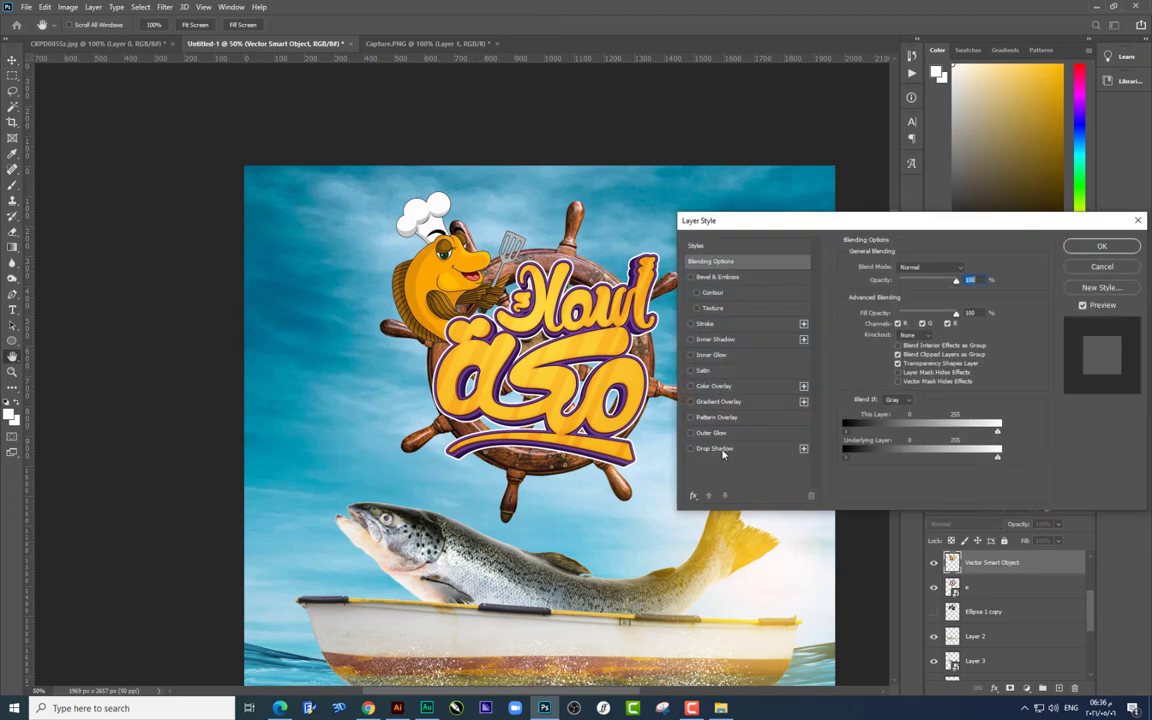
click(714, 448)
drag(613, 425, 630, 444)
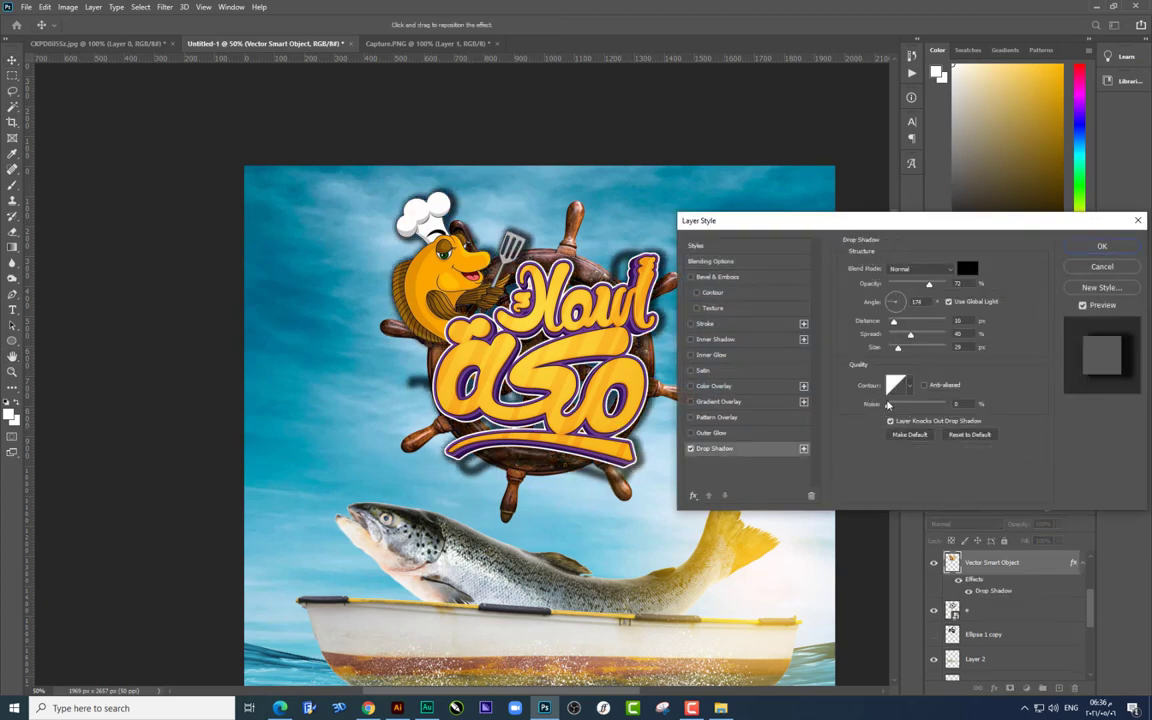
mouse_move(898, 348)
mouse_down()
mouse_move(904, 324)
mouse_move(902, 349)
mouse_up()
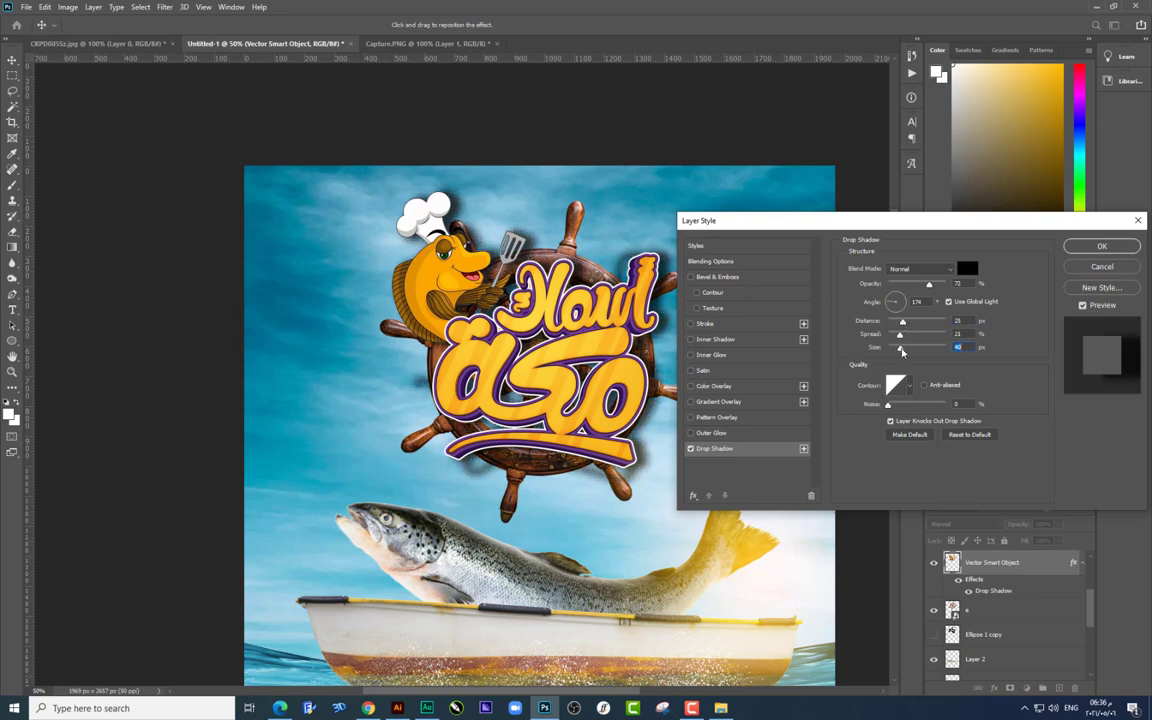
drag(928, 285, 911, 286)
key(Return)
key(ctrl+minus)
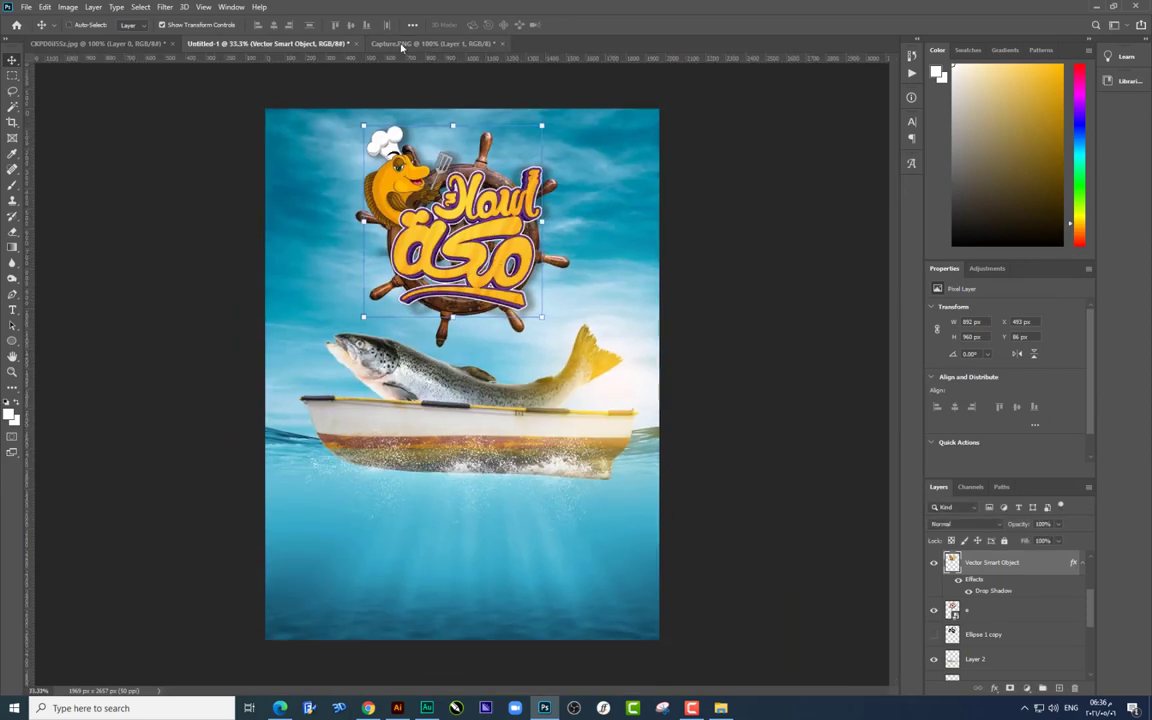
Step: Switch to the project folder and back to the poster document
key(alt+Tab)
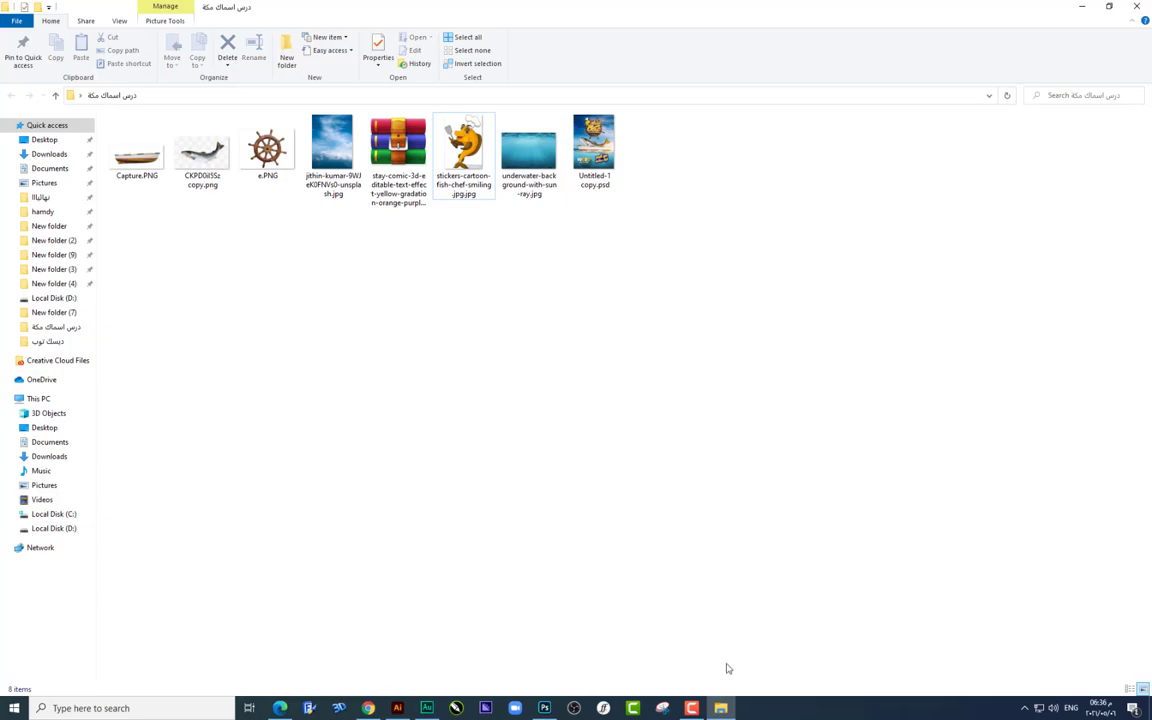
click(722, 706)
scroll(477, 290, up, 2)
scroll(477, 290, up, 2)
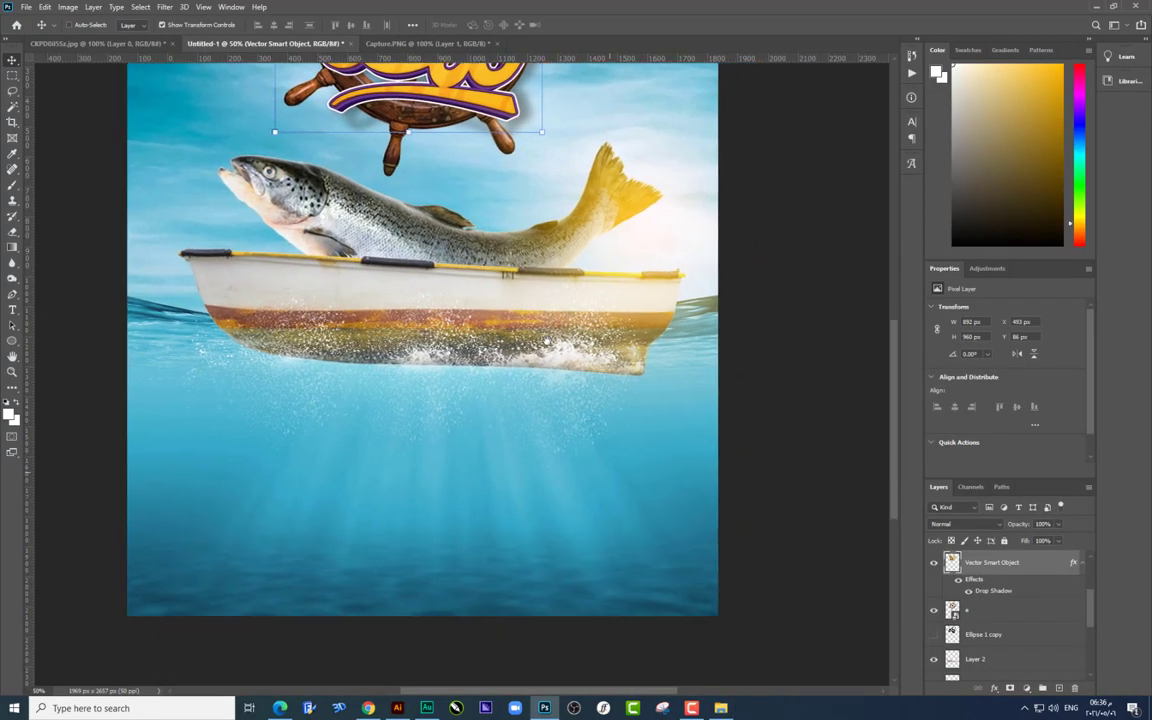
scroll(477, 290, up, 2)
Step: Add the Arabic text 'من البحر' below the boat and scale it up
key(t)
click(488, 339)
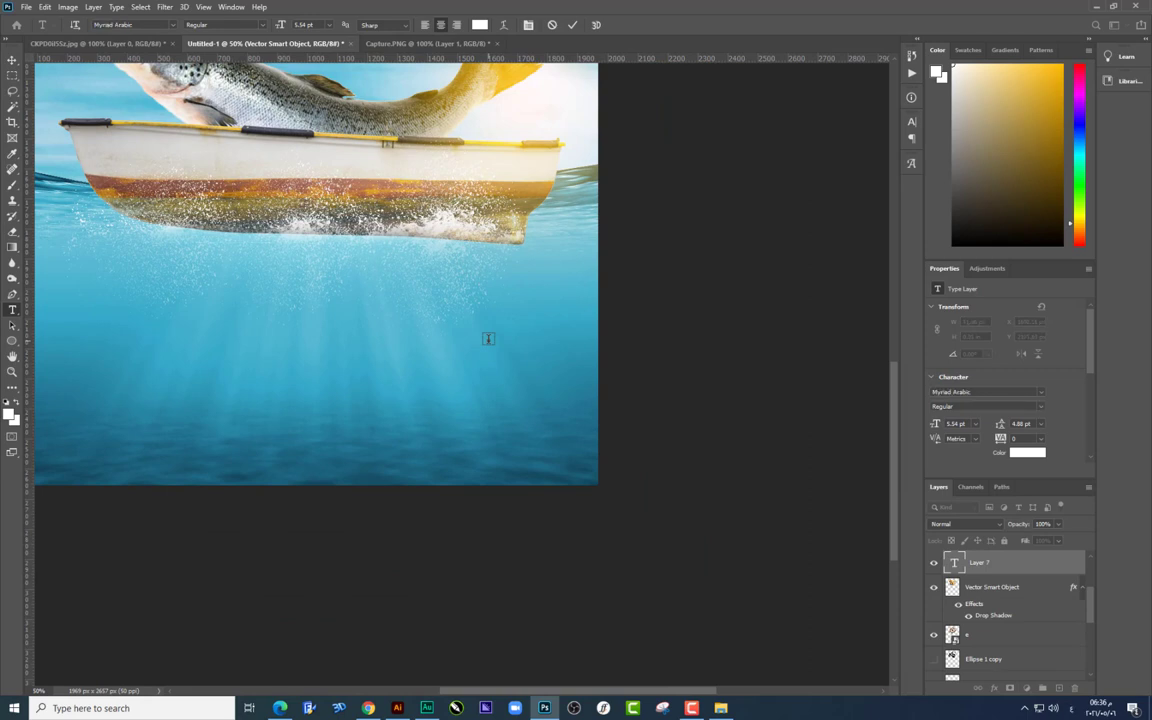
key(ctrl+t)
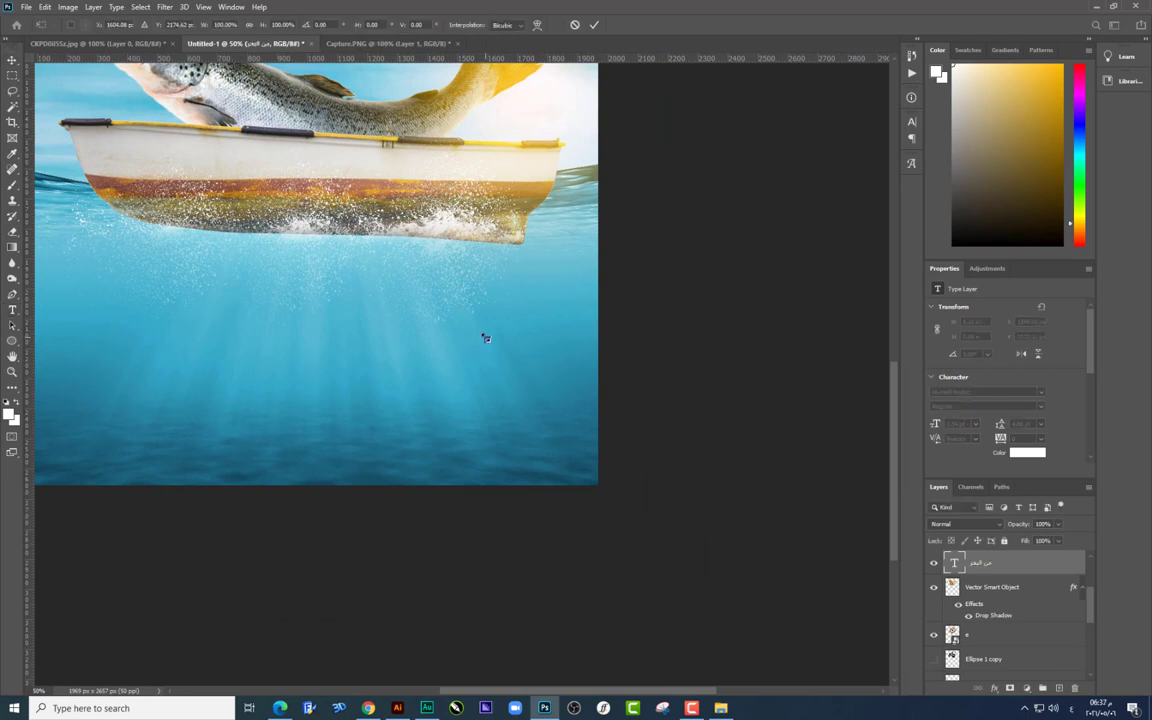
mouse_move(488, 339)
mouse_down()
mouse_move(553, 288)
mouse_move(567, 297)
mouse_up()
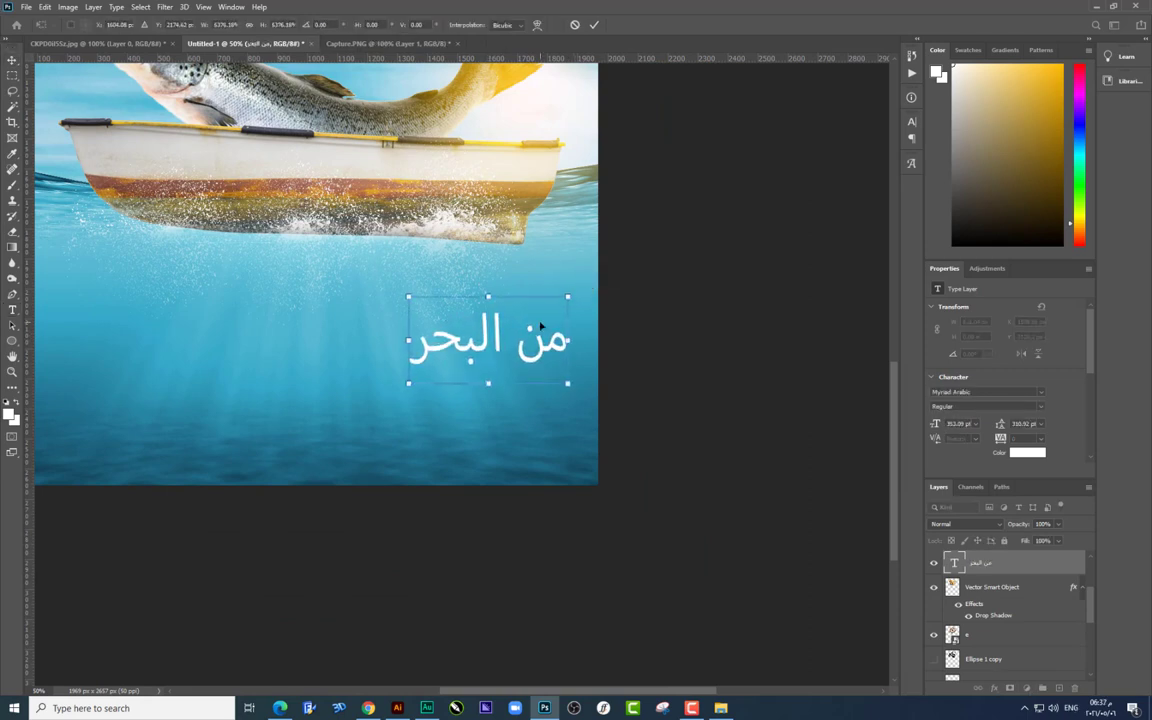
key(Return)
Step: Set the slogan font to TS Kufidia semi Rounded and move it lower under the boat
click(411, 260)
key(ctrl+a)
click(175, 24)
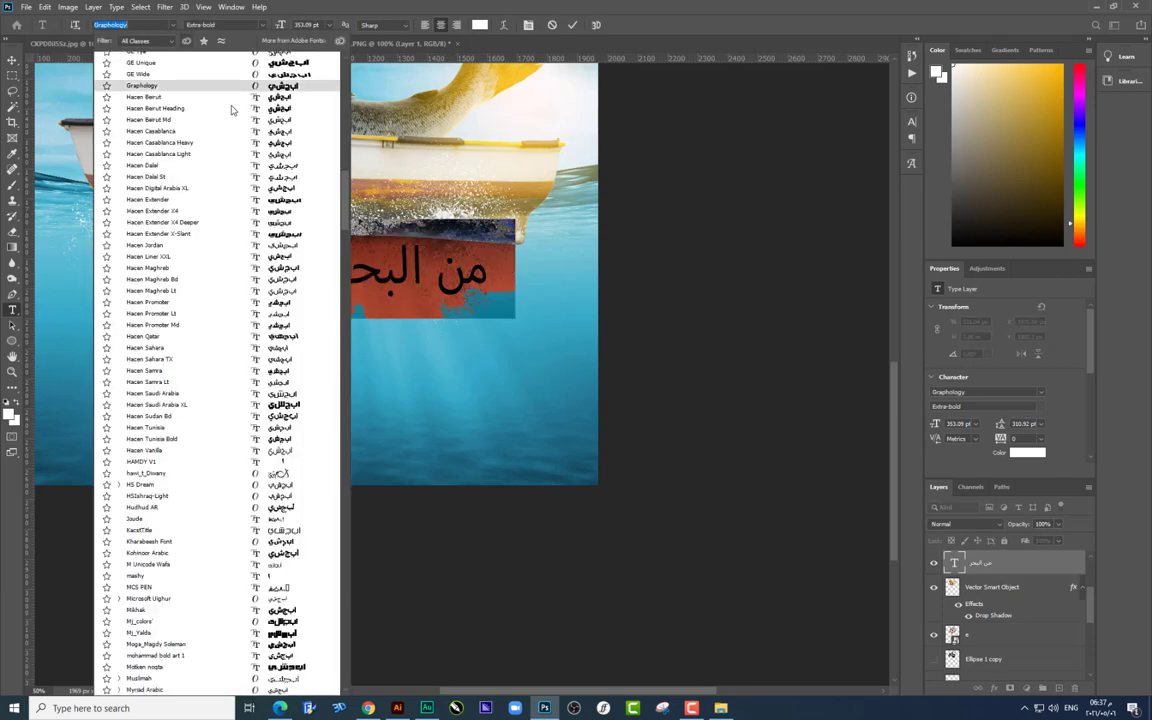
drag(345, 175, 349, 290)
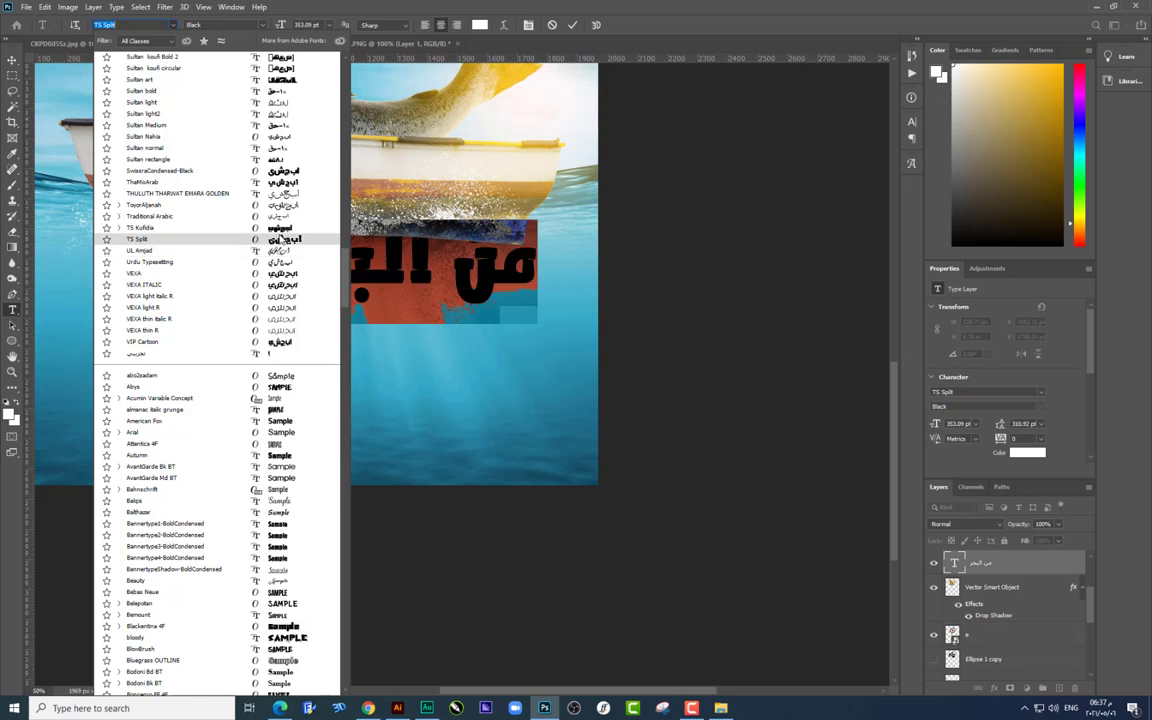
click(254, 227)
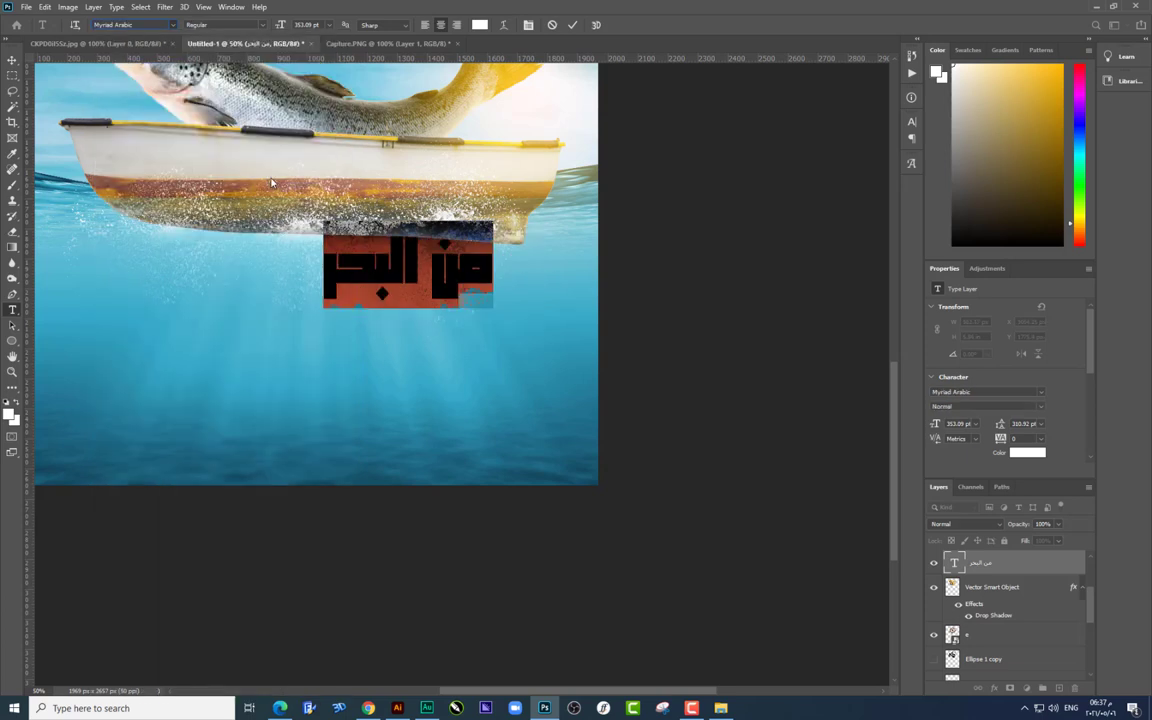
click(262, 27)
click(249, 49)
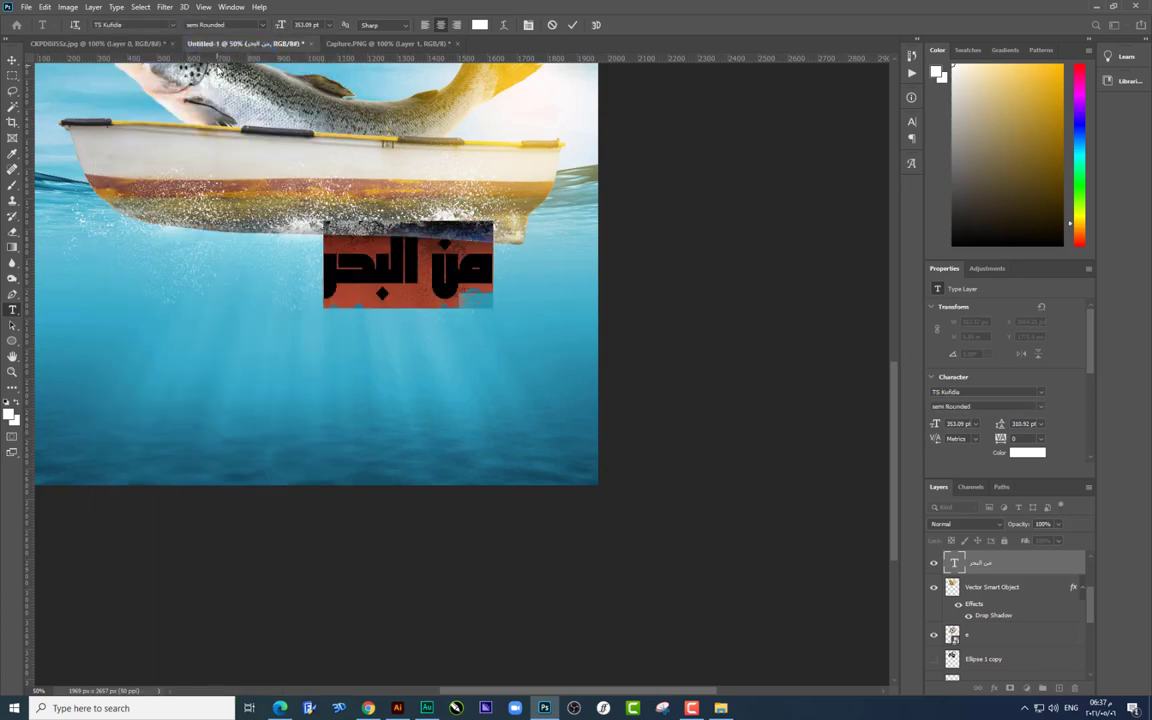
key(ctrl+Return)
drag(405, 270, 420, 320)
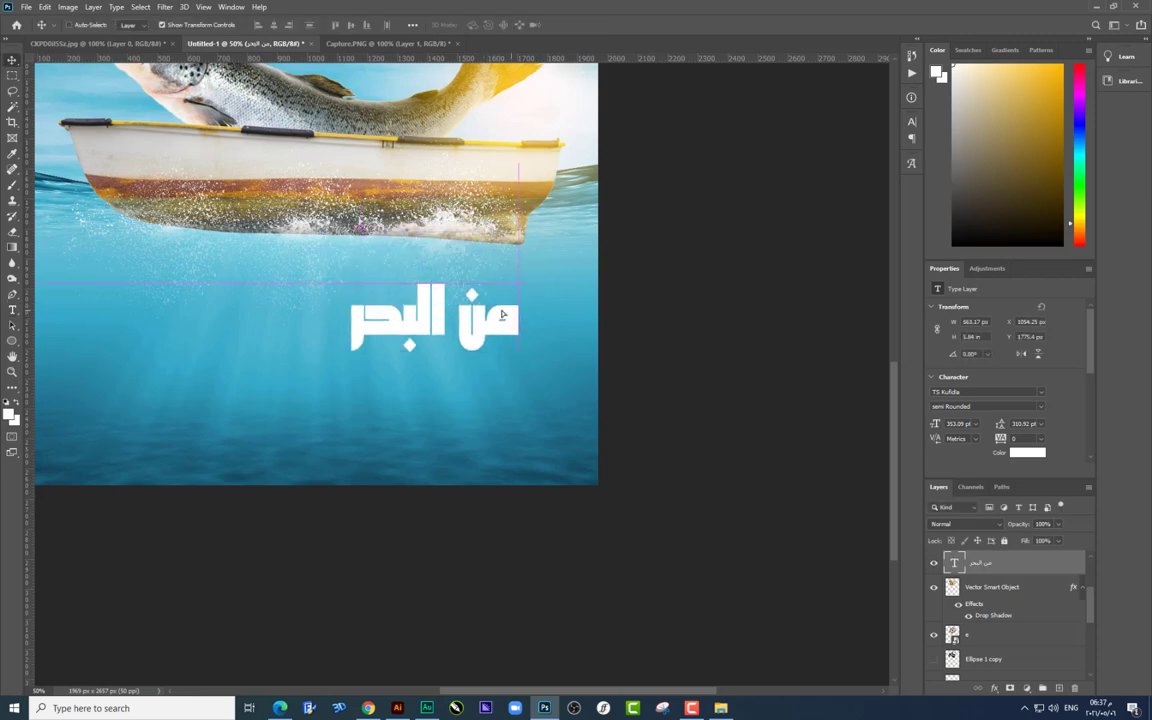
Step: Duplicate the slogan layer and retype the copy as 'اليك مباشرة'
key(ctrl+j)
key(alt+t)
click(469, 362)
double_click(469, 362)
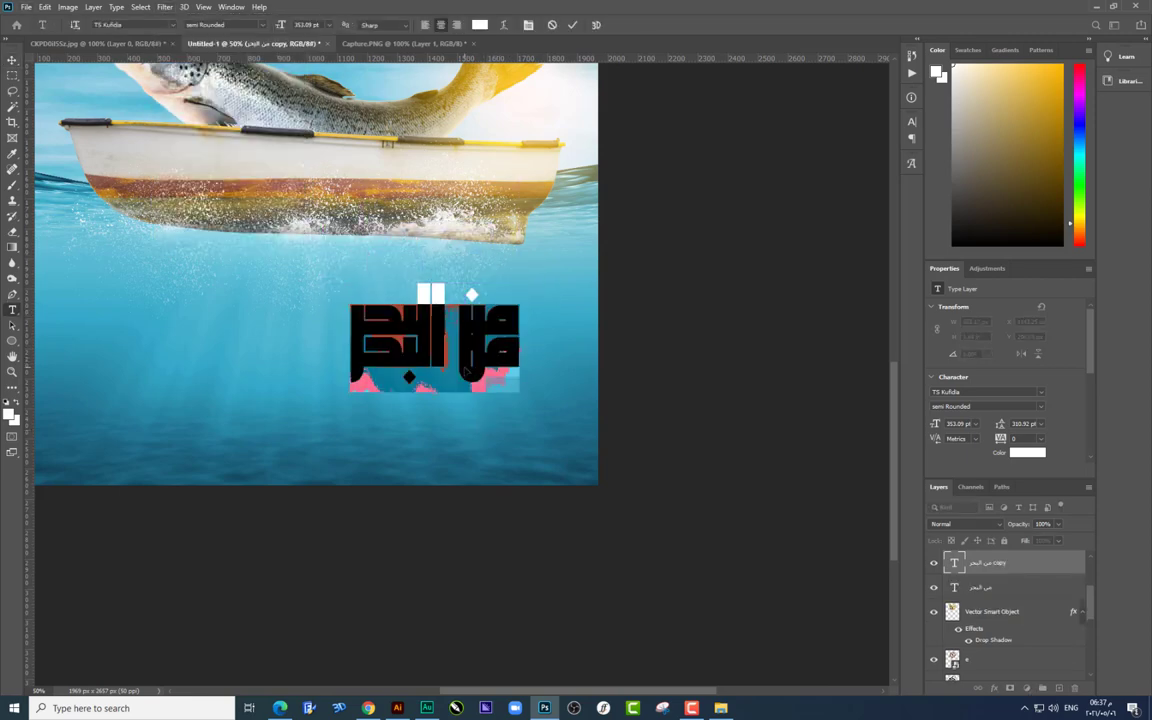
text(اليك مباشرة)
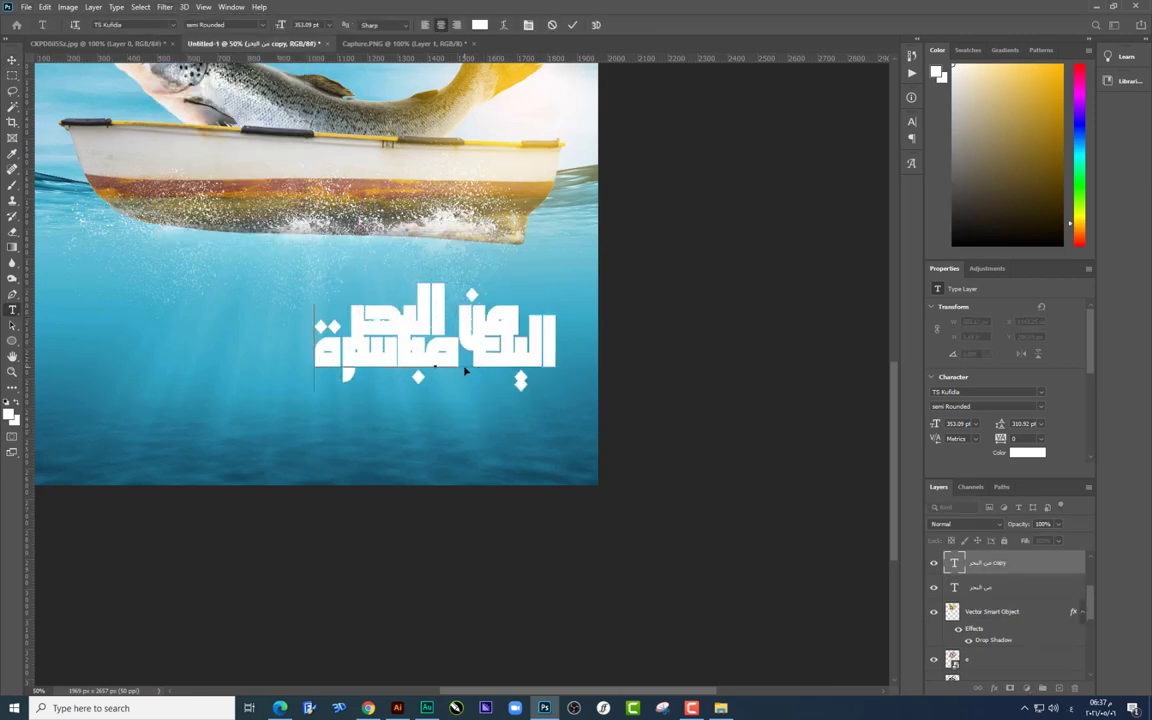
click(12, 60)
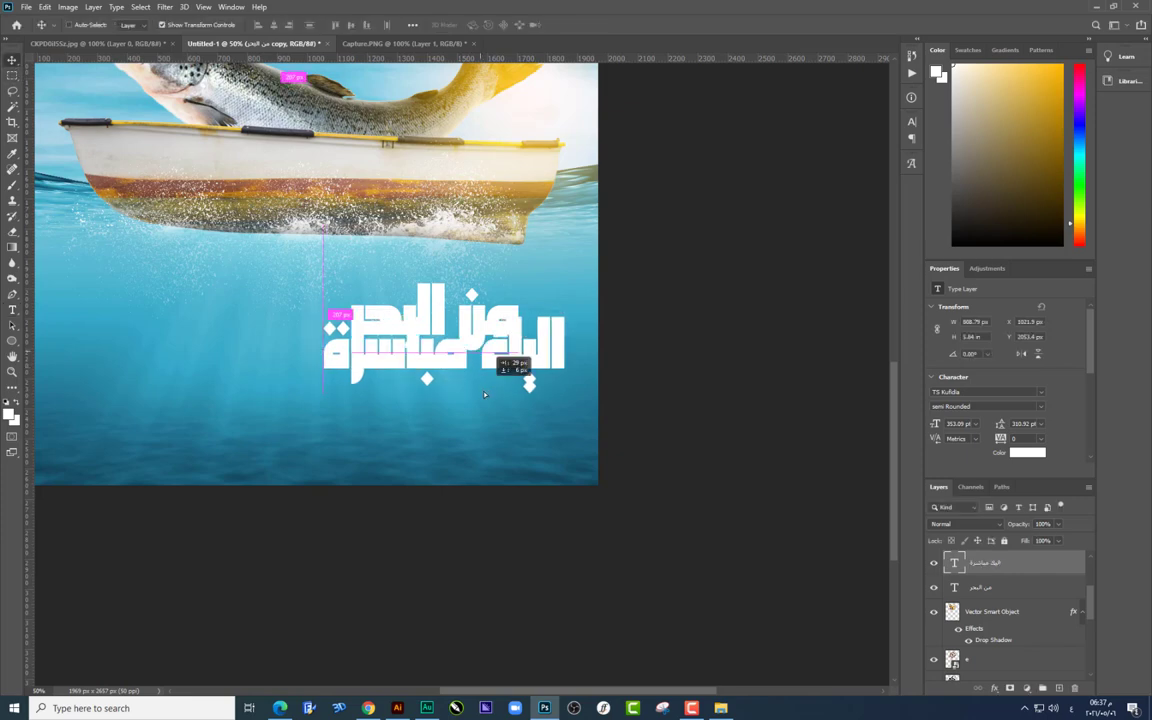
Step: Set the second line below the first at about 71%, merge both, and duplicate the result
drag(435, 352, 445, 397)
drag(566, 432, 530, 418)
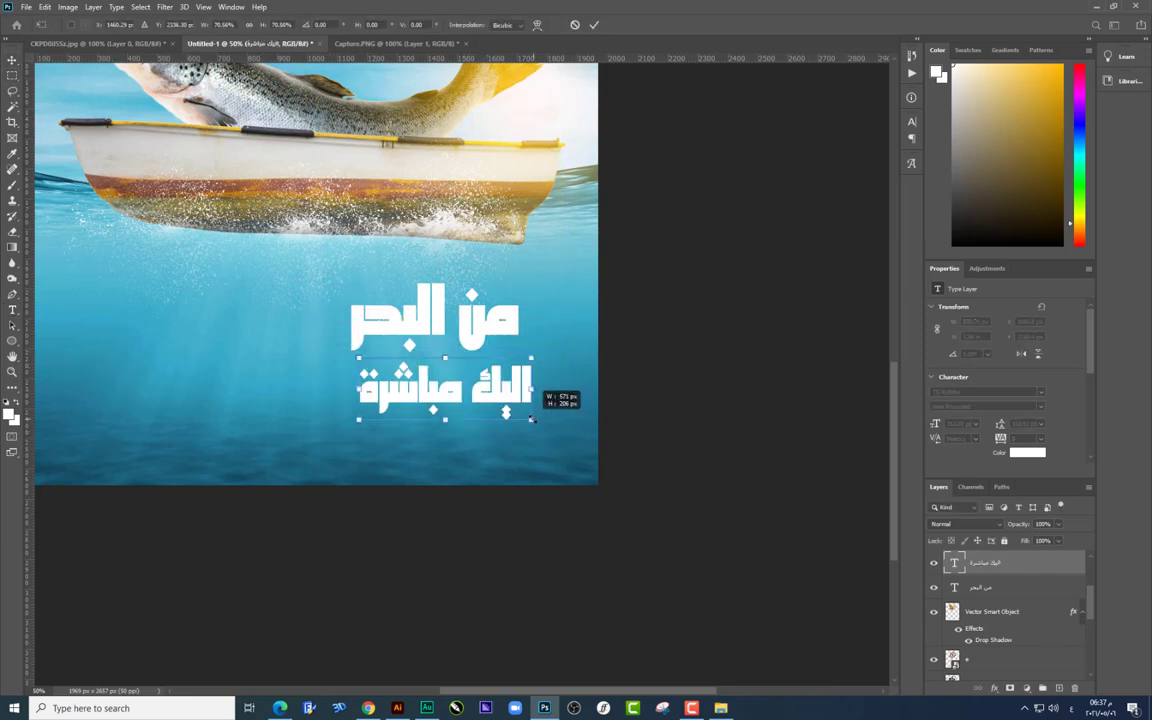
mouse_move(495, 364)
mouse_down()
mouse_move(508, 383)
mouse_move(490, 375)
mouse_move(537, 335)
mouse_up()
key(Return)
shift+click(436, 310)
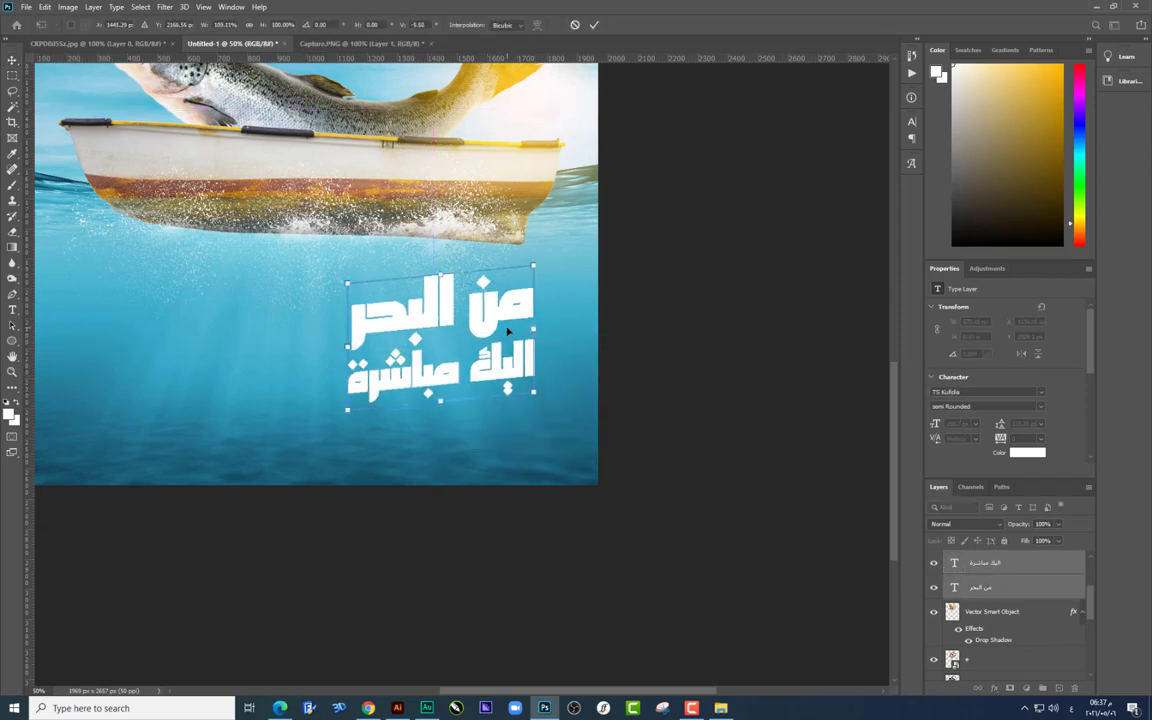
key(Return)
key(ctrl+e)
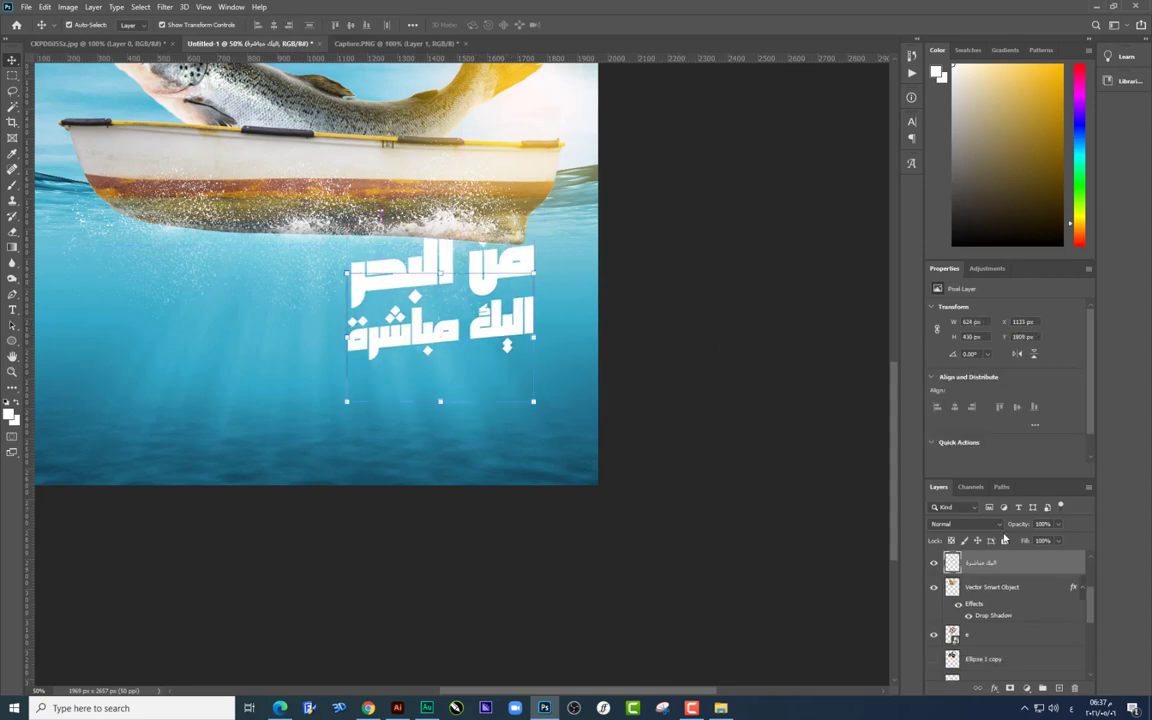
key(ctrl+j)
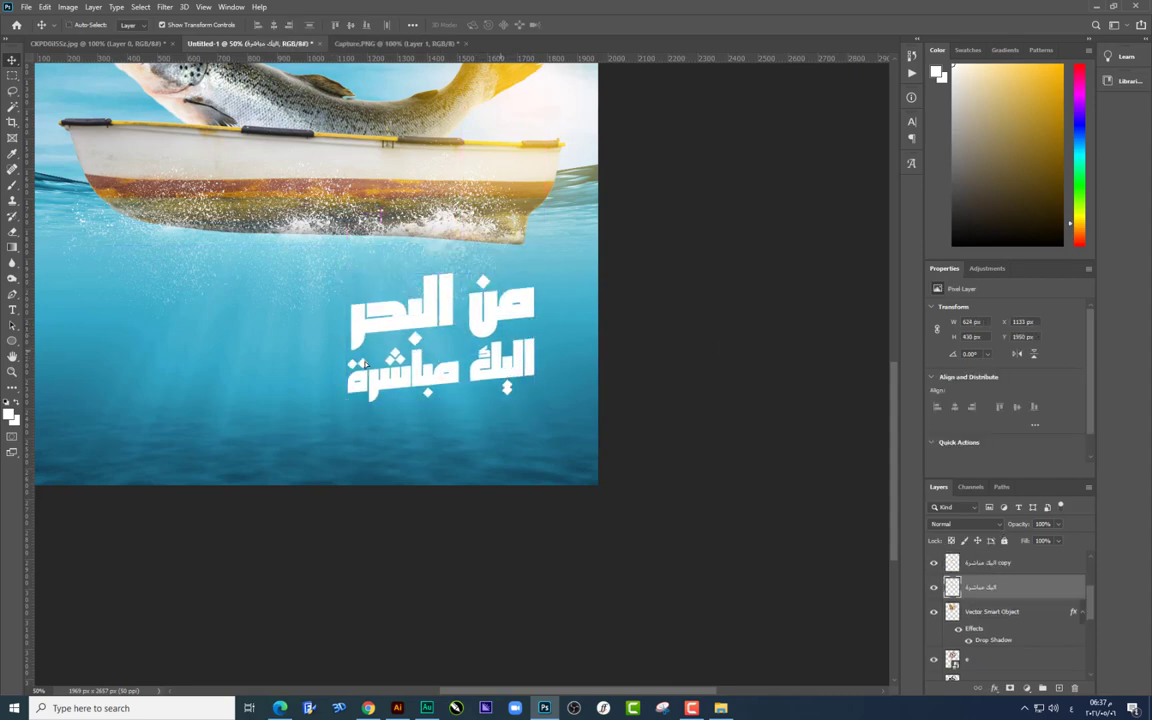
Step: Give the slogan a blue Stroke outline and duplicate the layer
right_click(990, 588)
click(1035, 95)
click(705, 323)
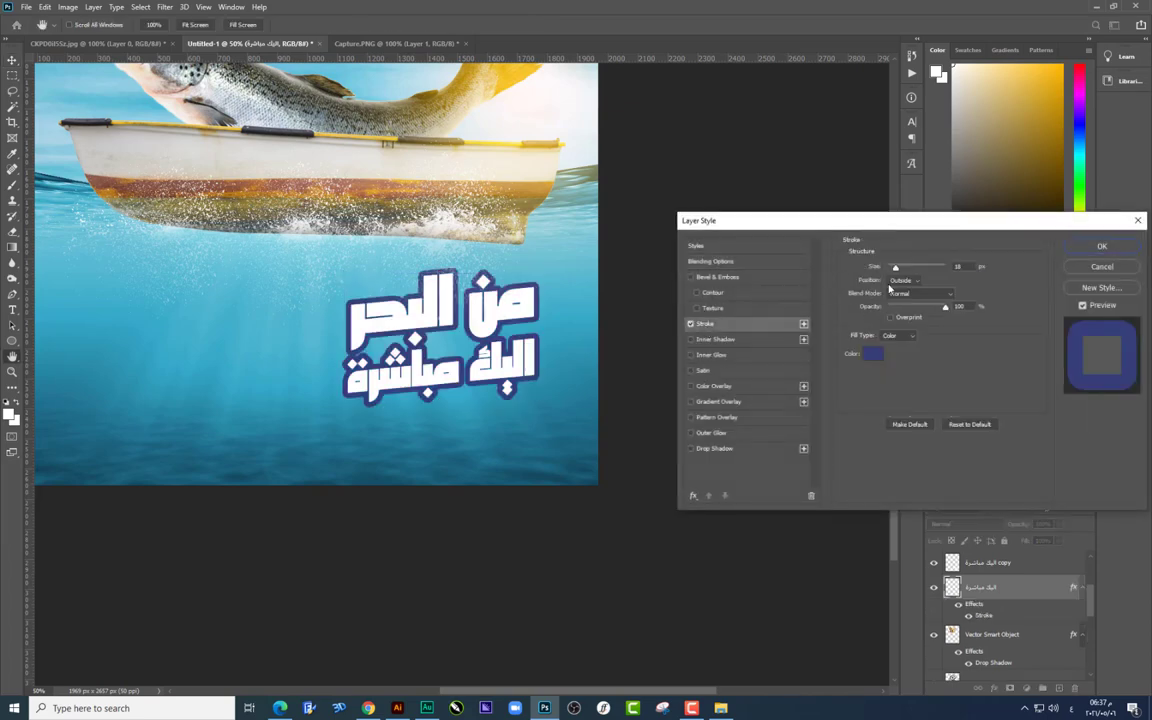
key(Return)
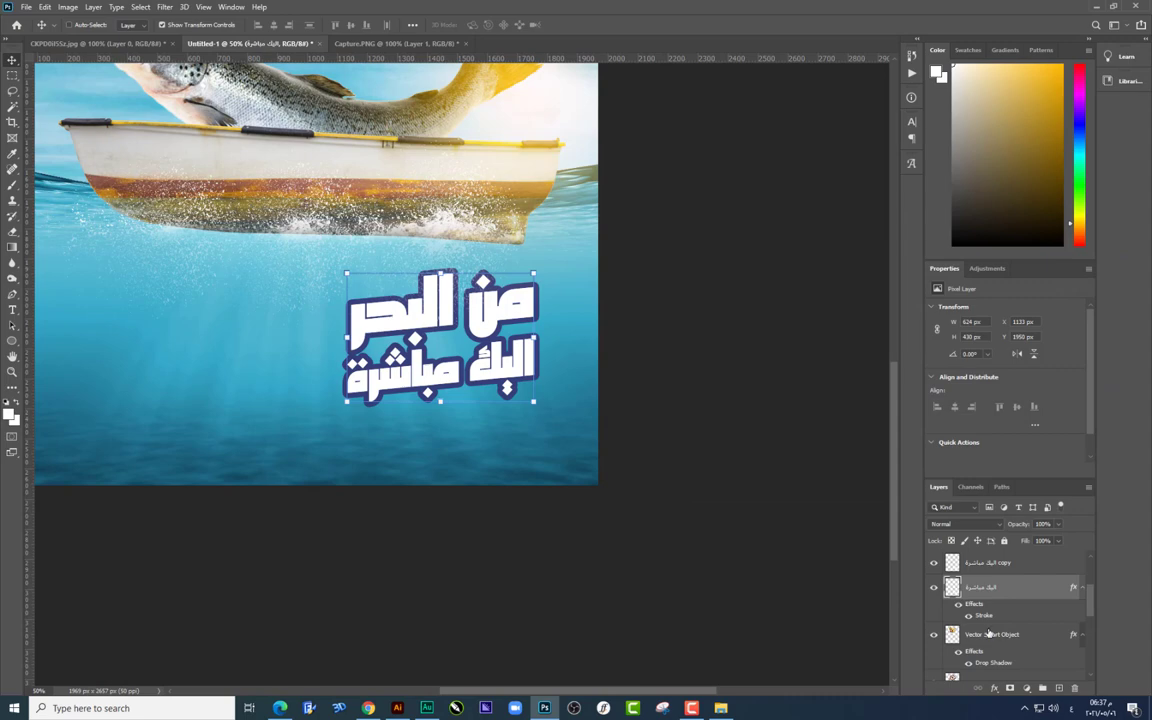
key(ctrl+j)
Step: Thicken the bottom slogan layer's stroke to 27 px in a lighter blue
click(1019, 637)
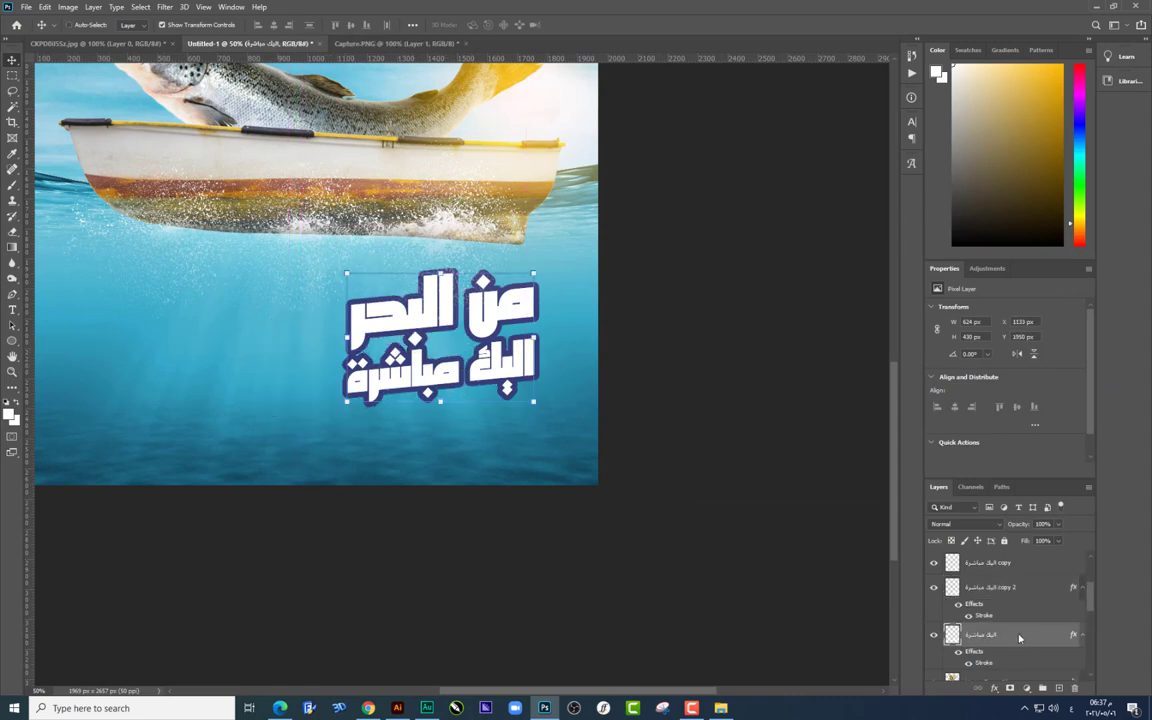
right_click(1019, 637)
click(743, 300)
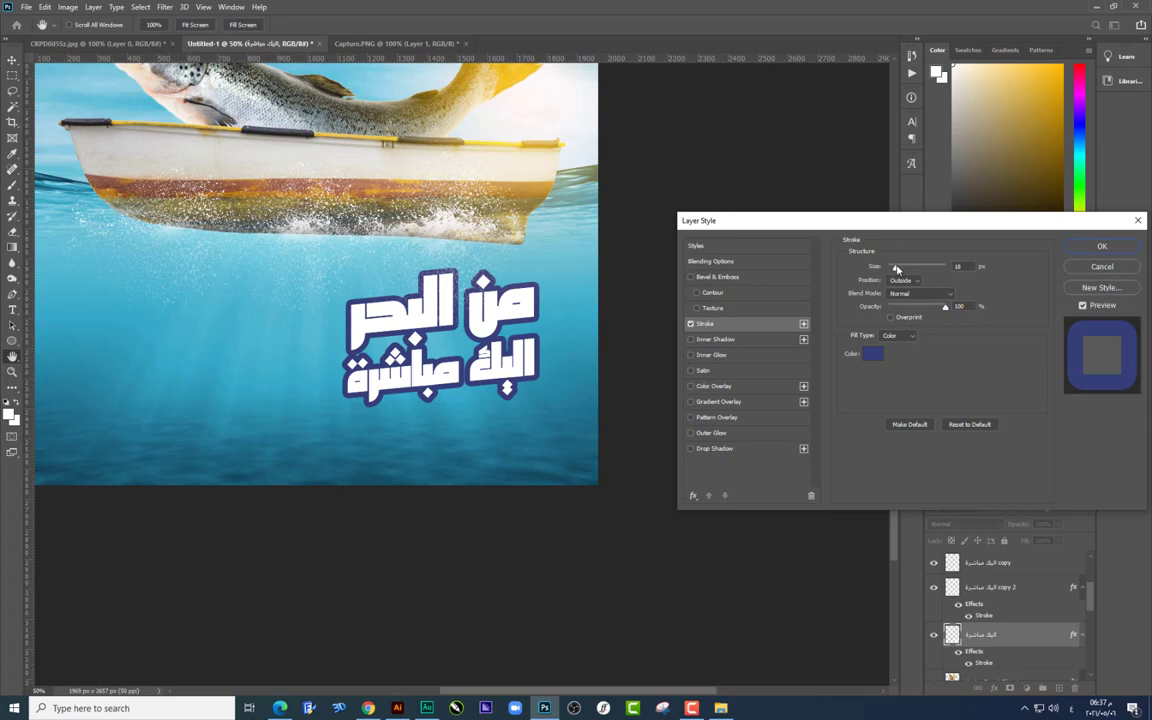
drag(897, 268, 900, 268)
click(872, 353)
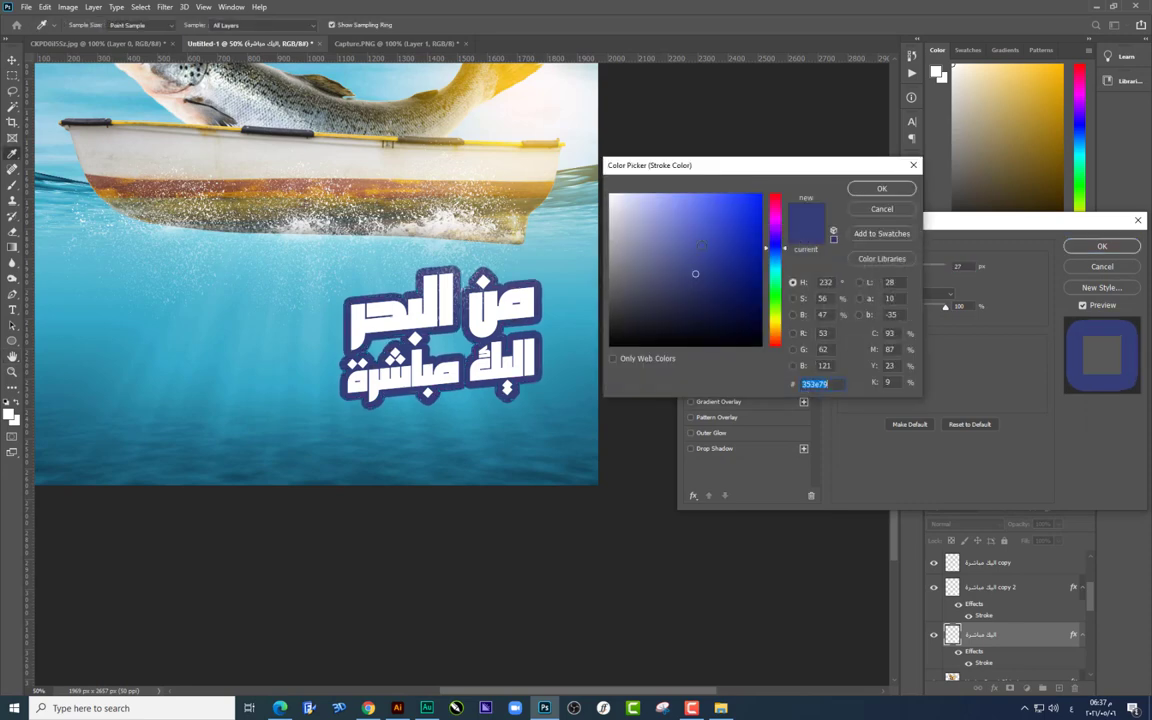
click(692, 244)
key(Return)
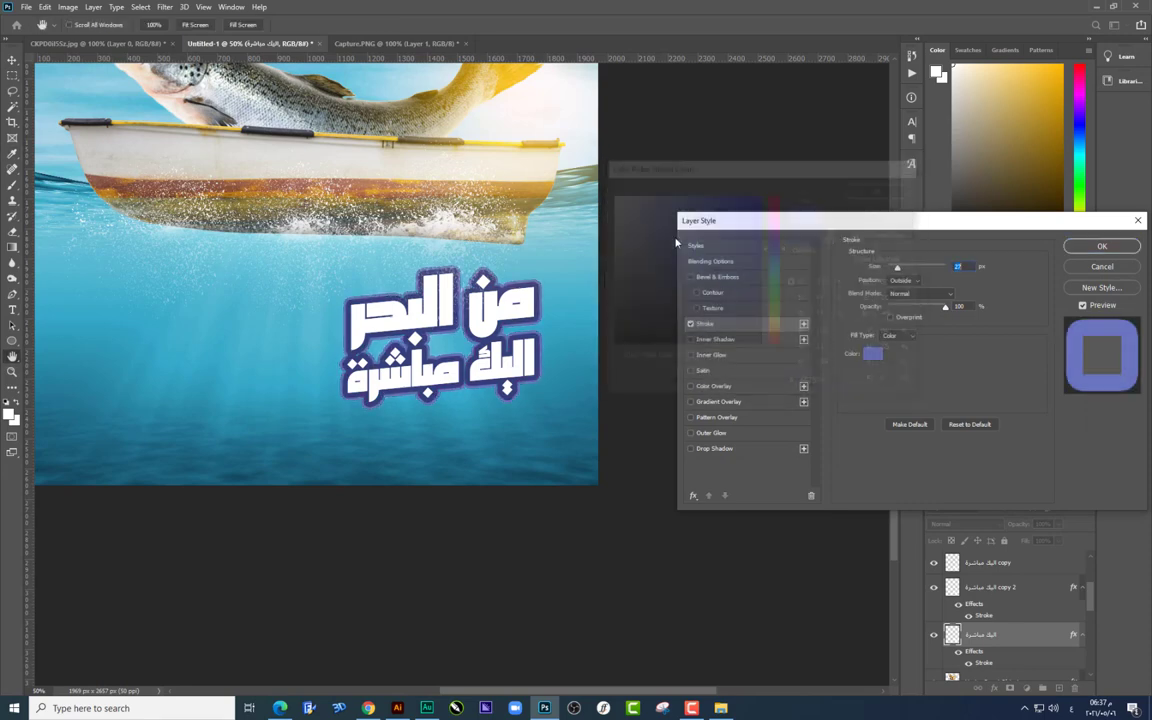
key(Return)
drag(567, 299, 641, 349)
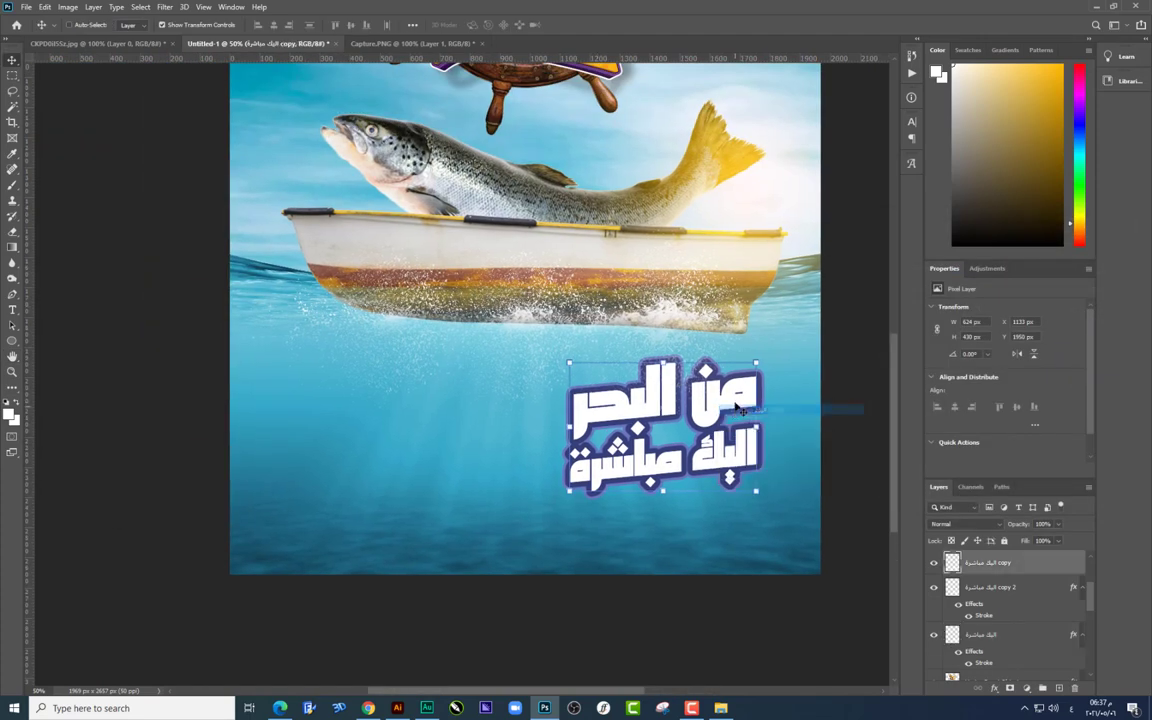
Step: Give the top slogan layer a yellow Color Overlay and Bevel & Emboss
right_click(990, 562)
click(988, 160)
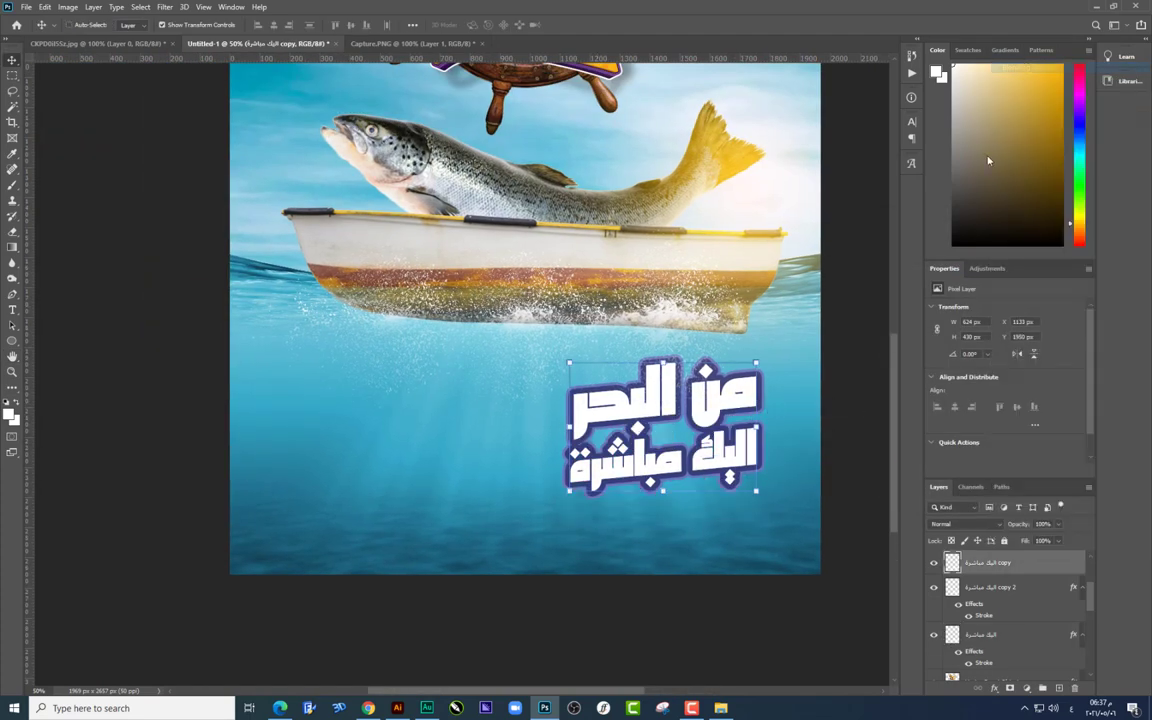
click(713, 385)
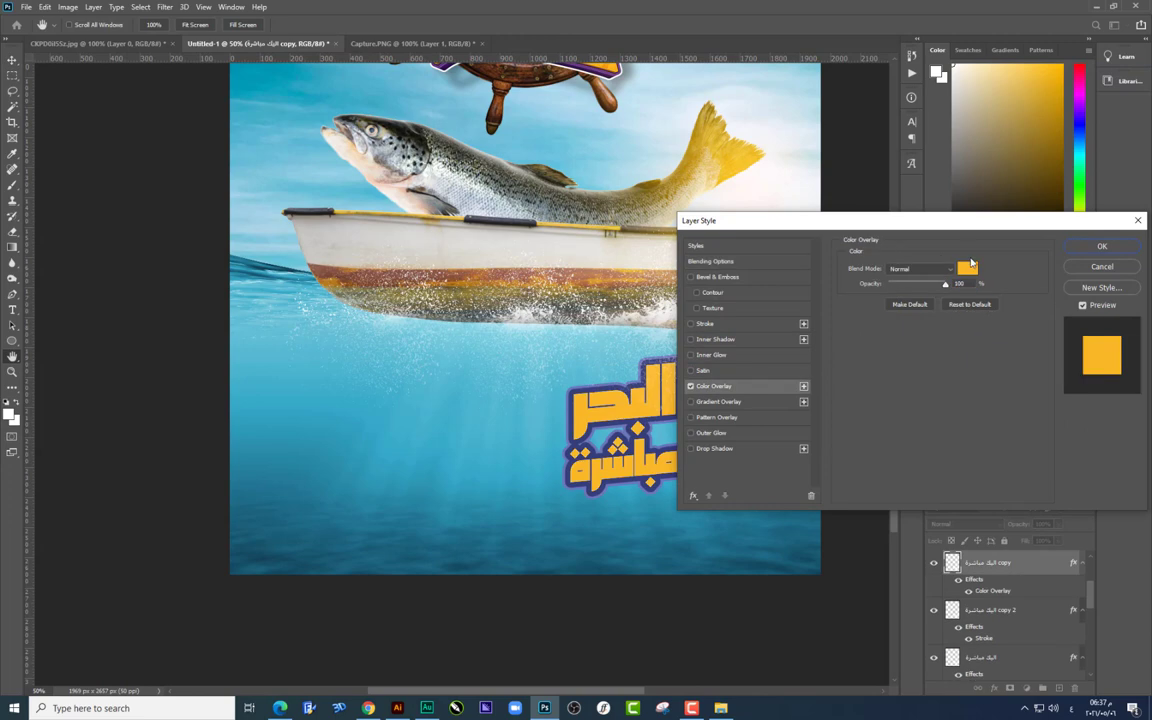
click(727, 278)
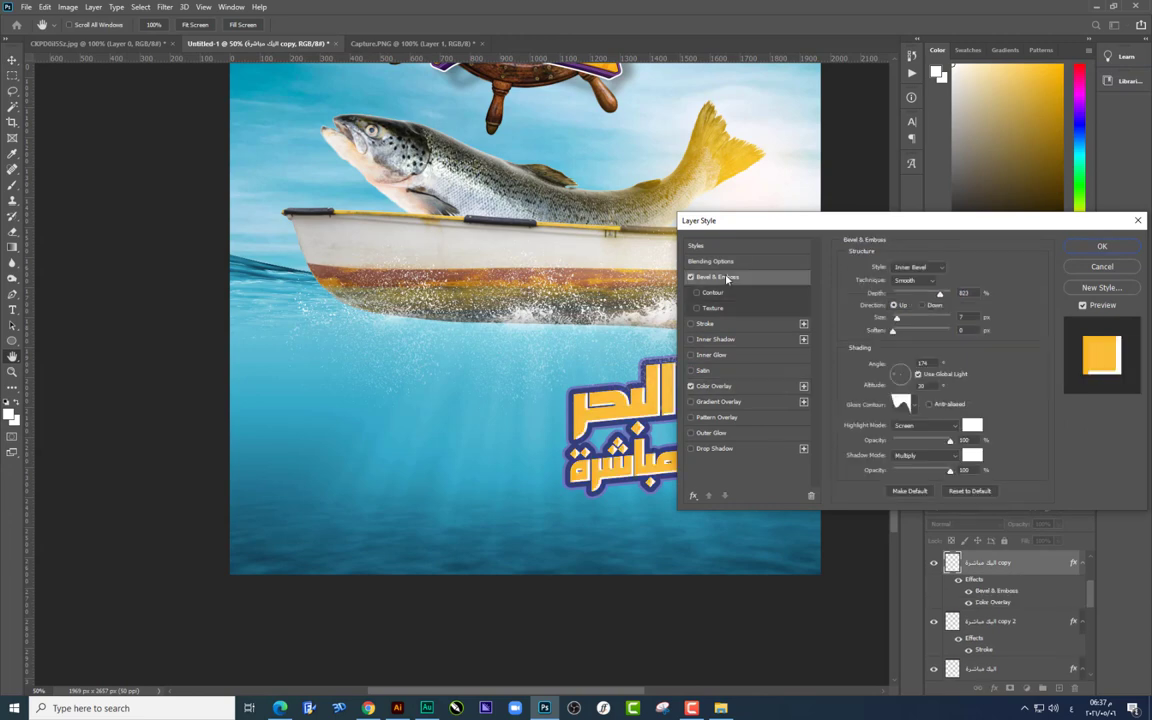
key(Return)
Step: Place the 19202 text on the poster and scale it up
key(t)
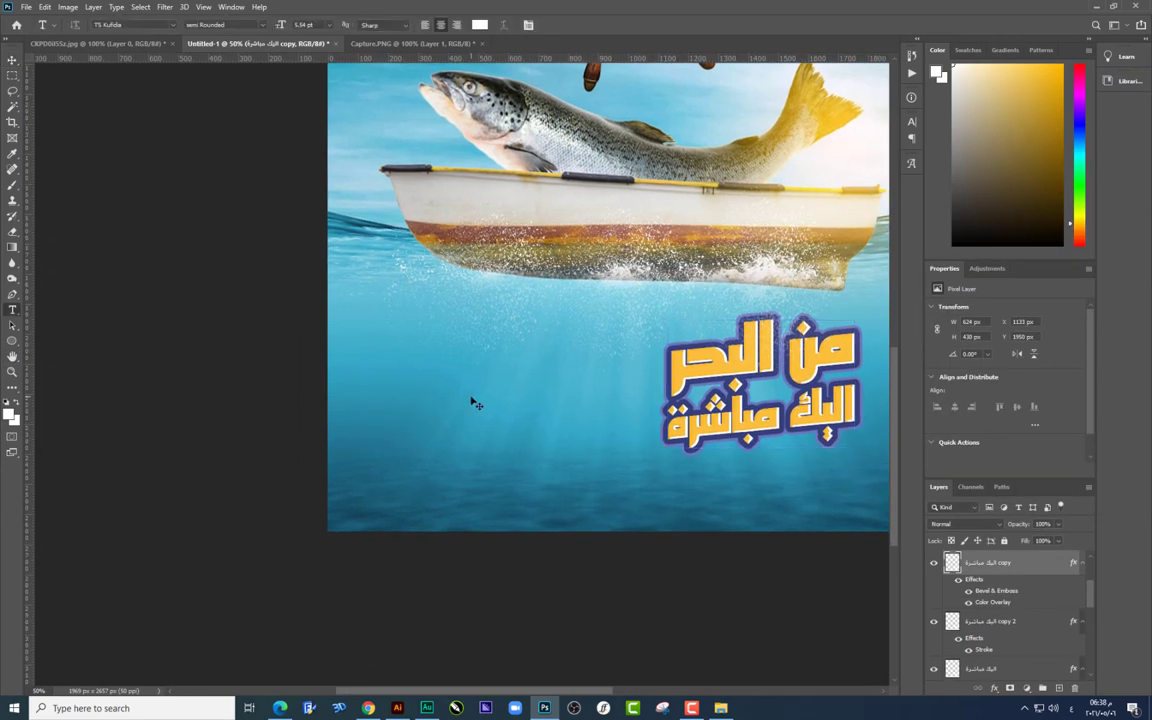
click(696, 360)
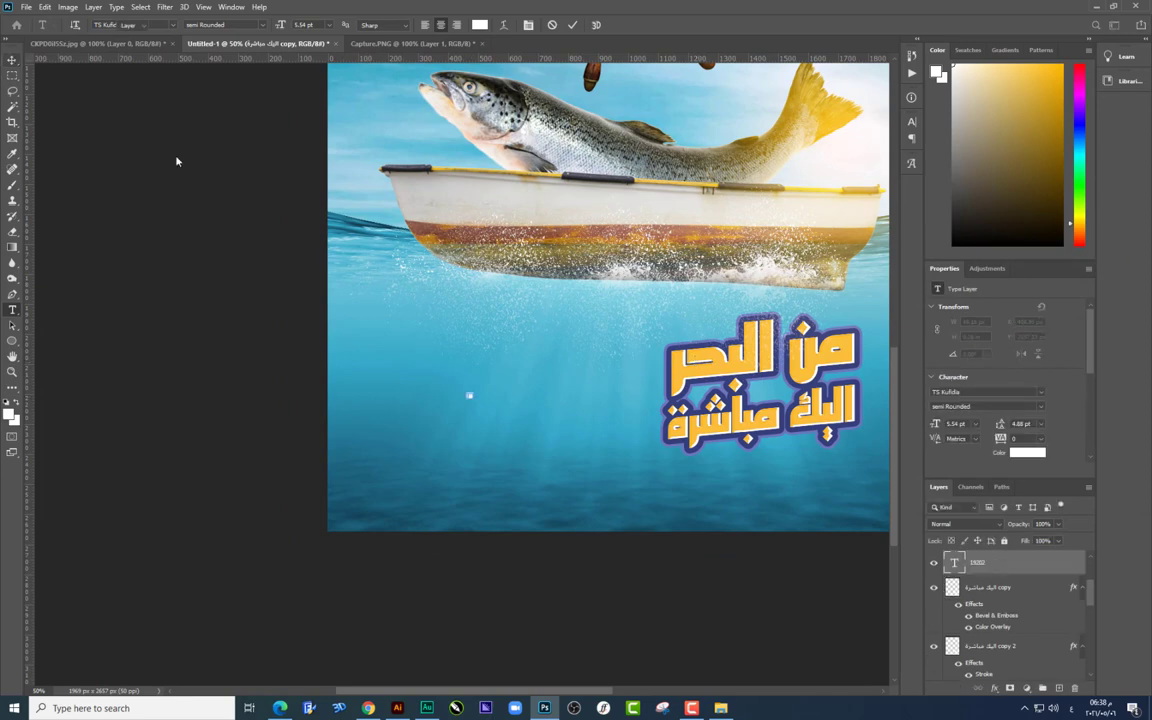
key(ctrl+t)
mouse_move(470, 393)
mouse_down()
mouse_move(565, 344)
mouse_move(550, 343)
mouse_up()
key(Return)
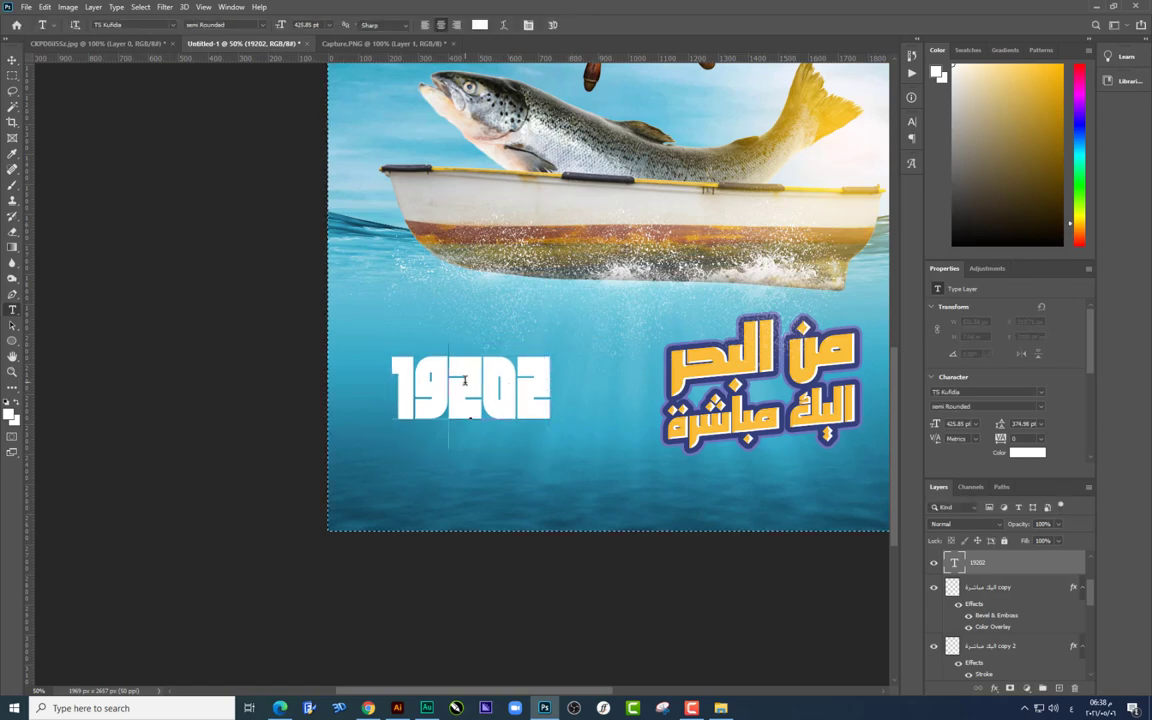
Step: Change the 19202 text's font to Impact
click(115, 24)
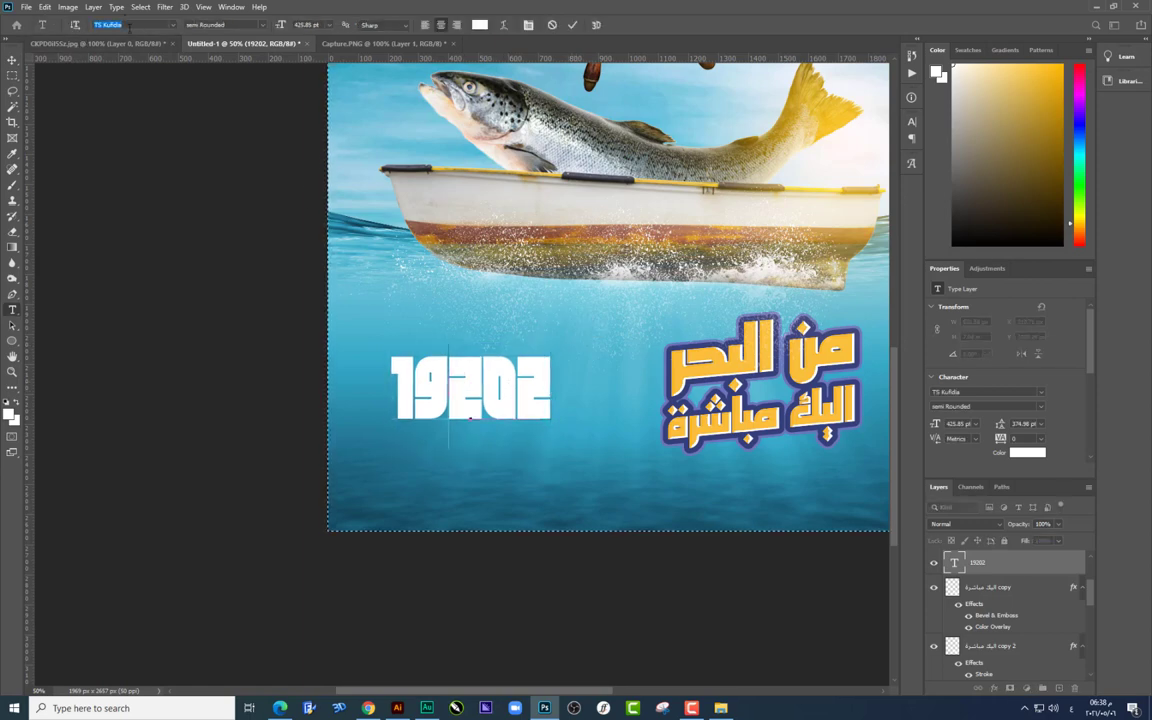
click(134, 26)
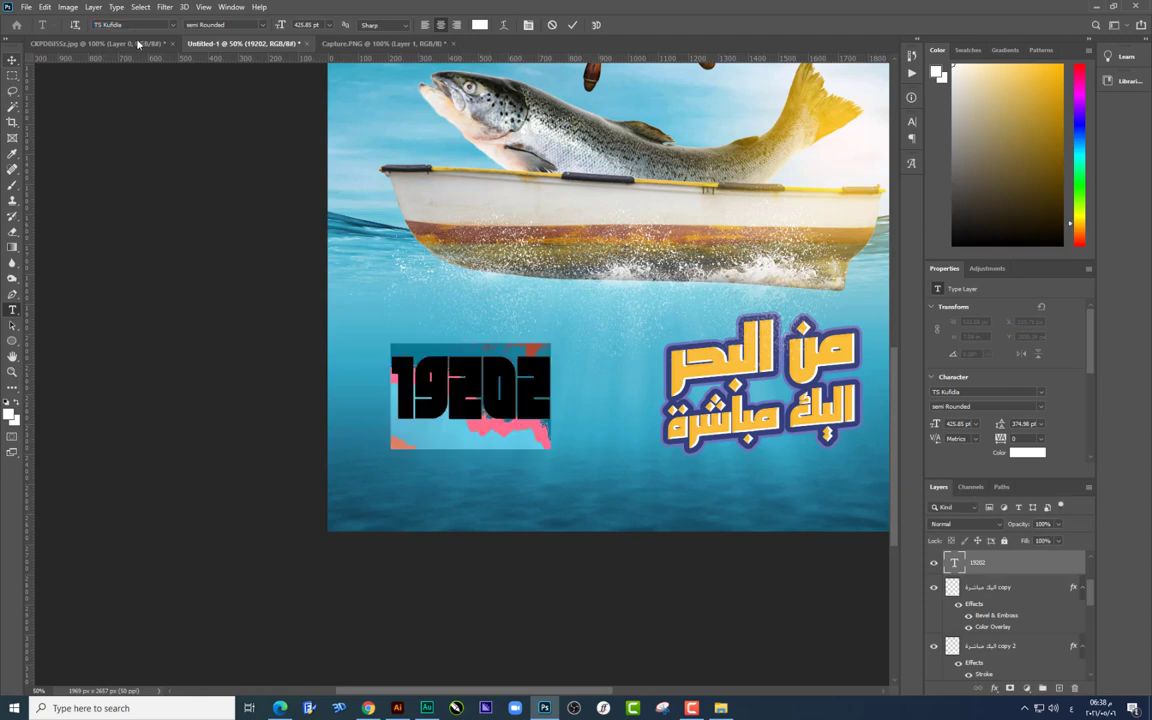
text(Impact)
key(Return)
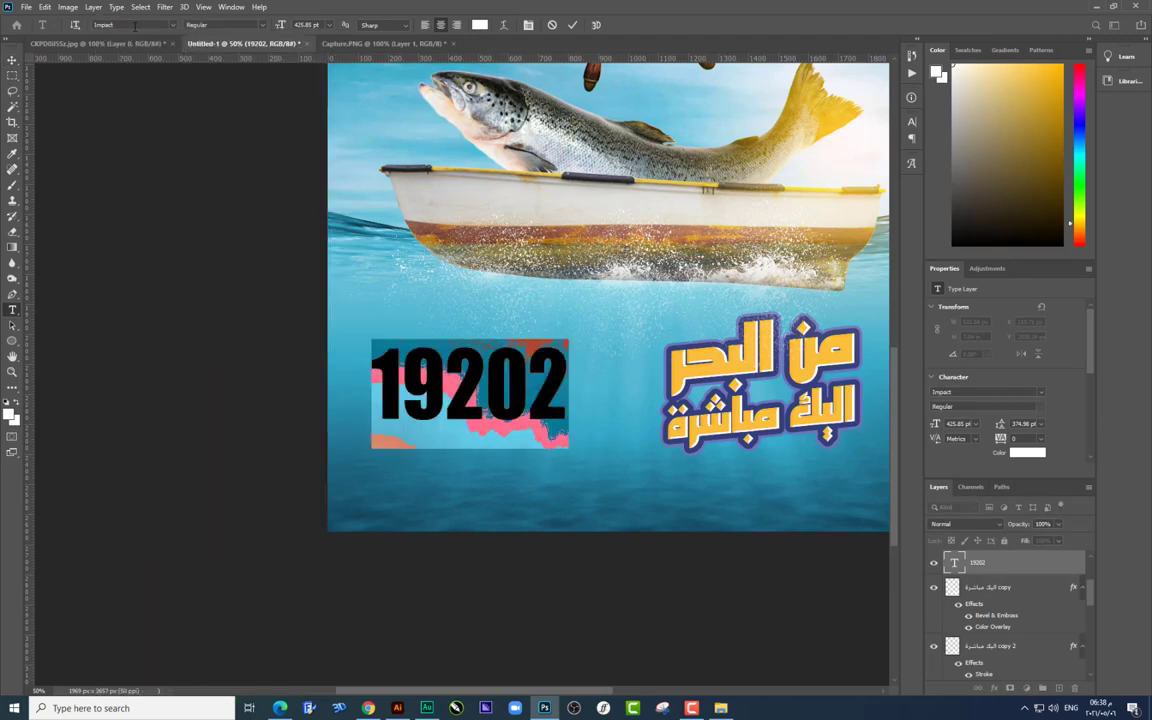
click(12, 60)
Step: Duplicate 19202 below itself, retype it as HOTLINE and shrink it to about 40%
mouse_move(553, 375)
mouse_down()
mouse_move(567, 375)
mouse_move(536, 476)
mouse_up()
double_click(536, 476)
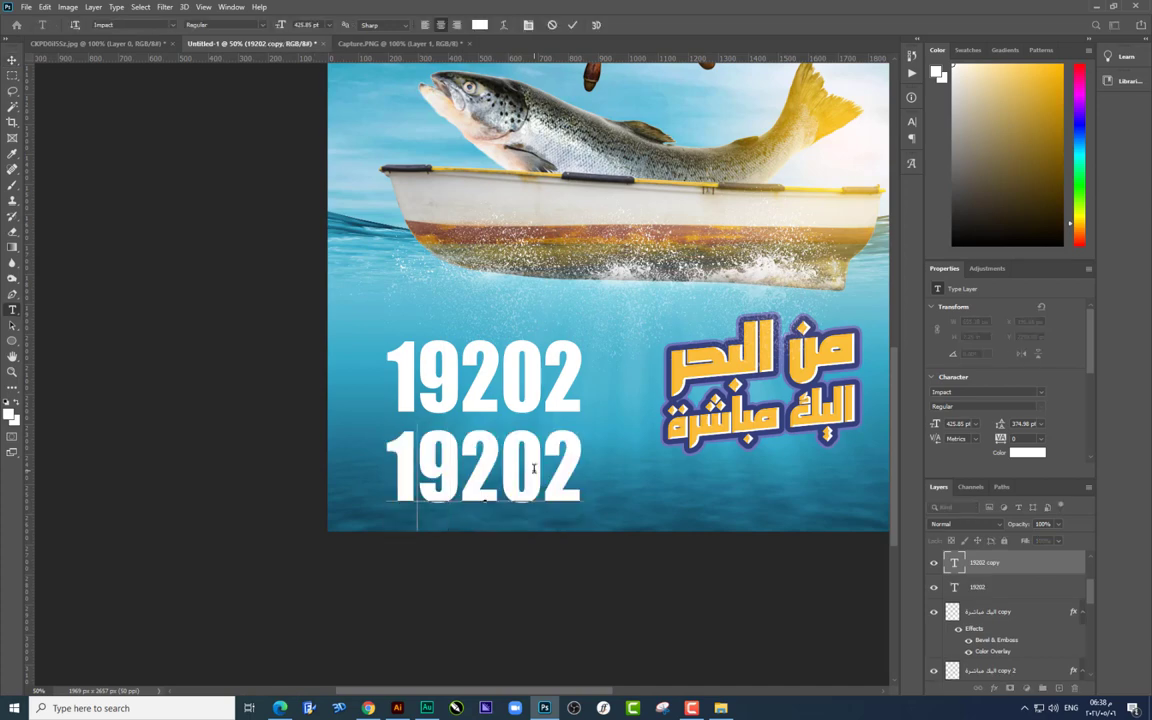
text(hotline)
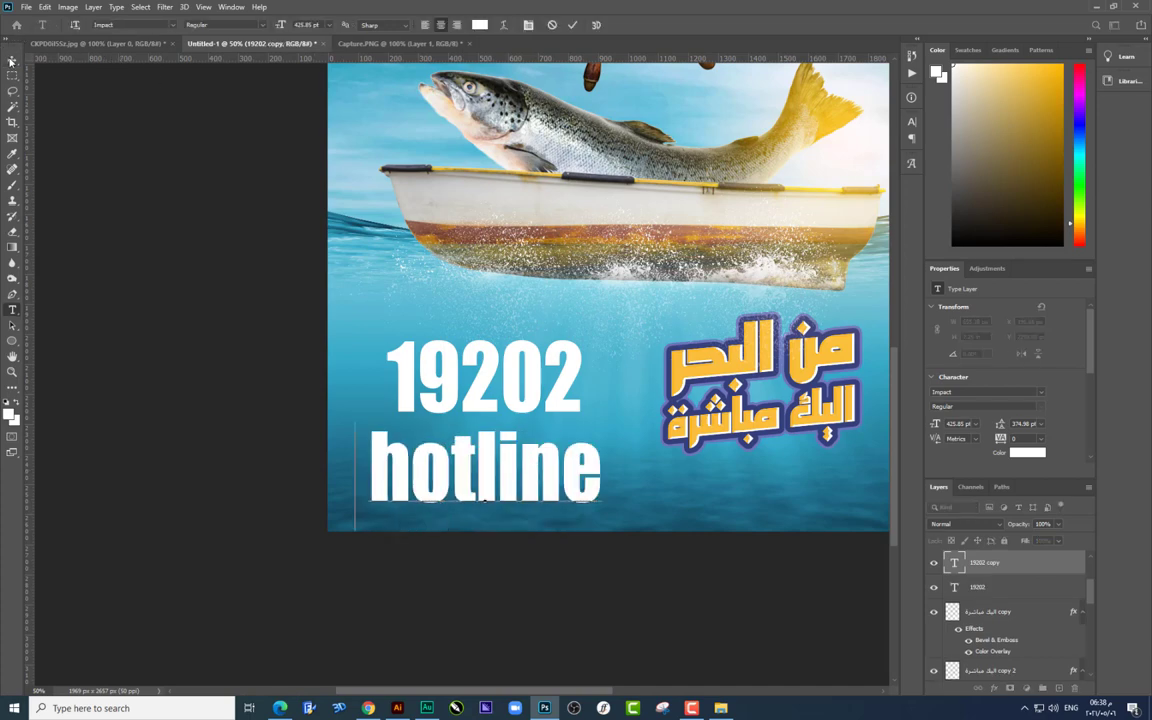
click(12, 60)
key(ctrl+t)
drag(601, 529, 512, 443)
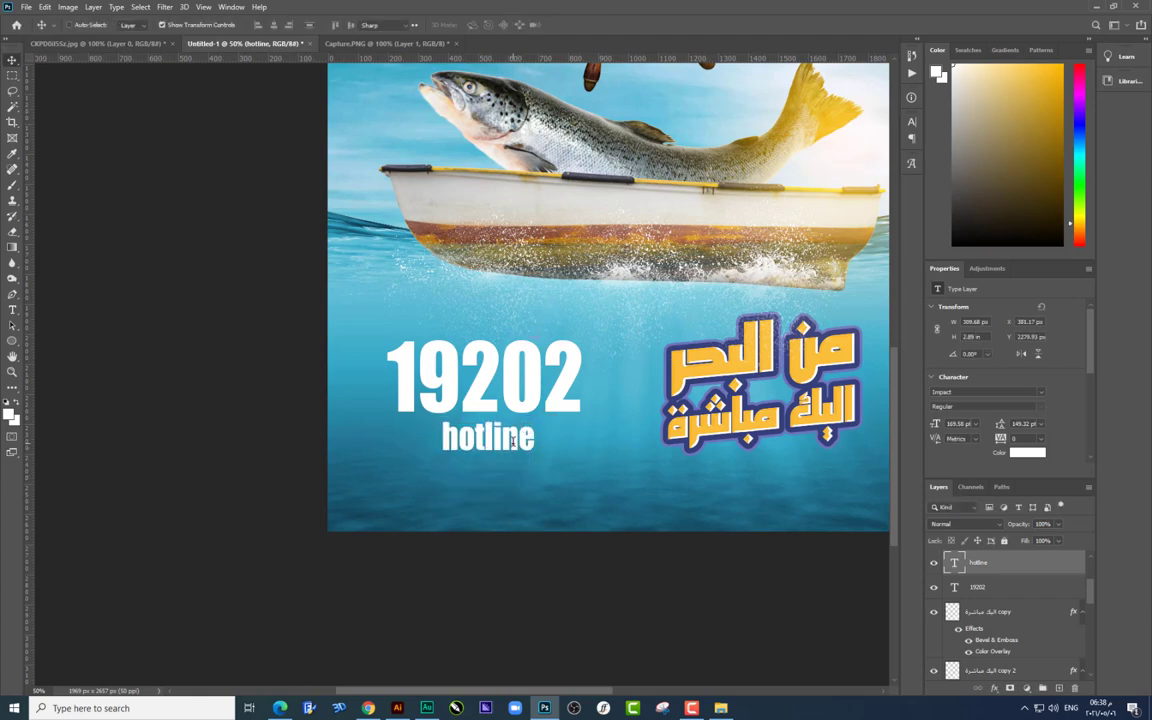
double_click(510, 438)
text(HOT)
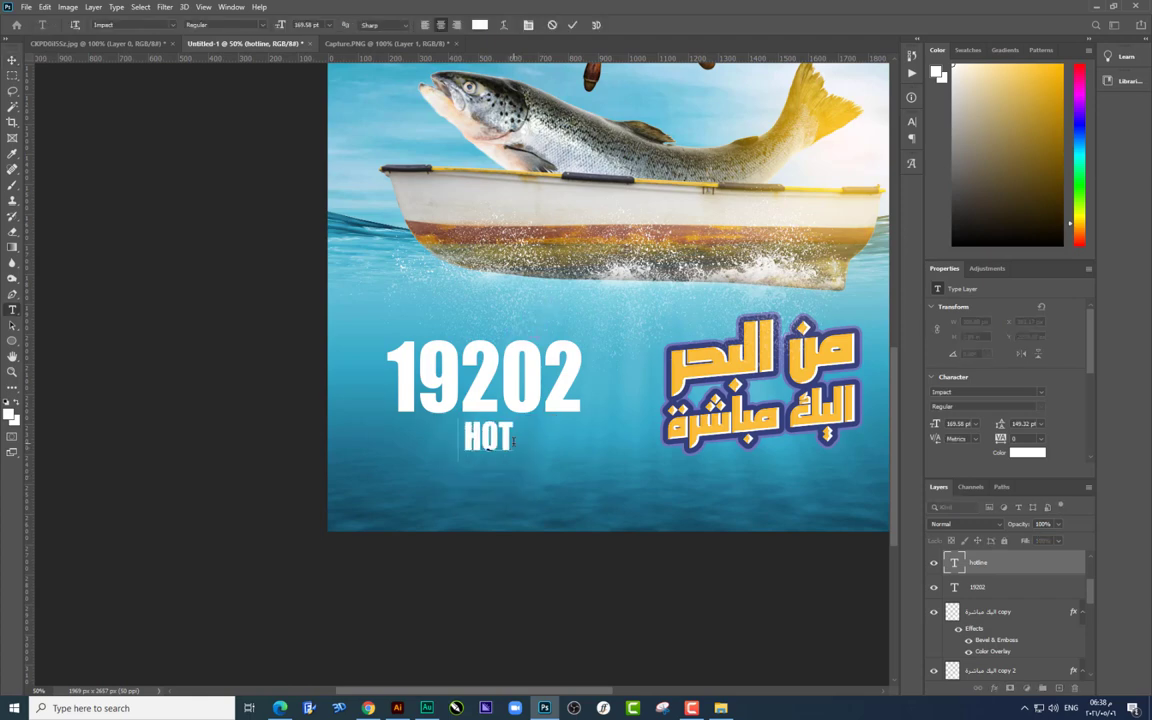
text(LINE)
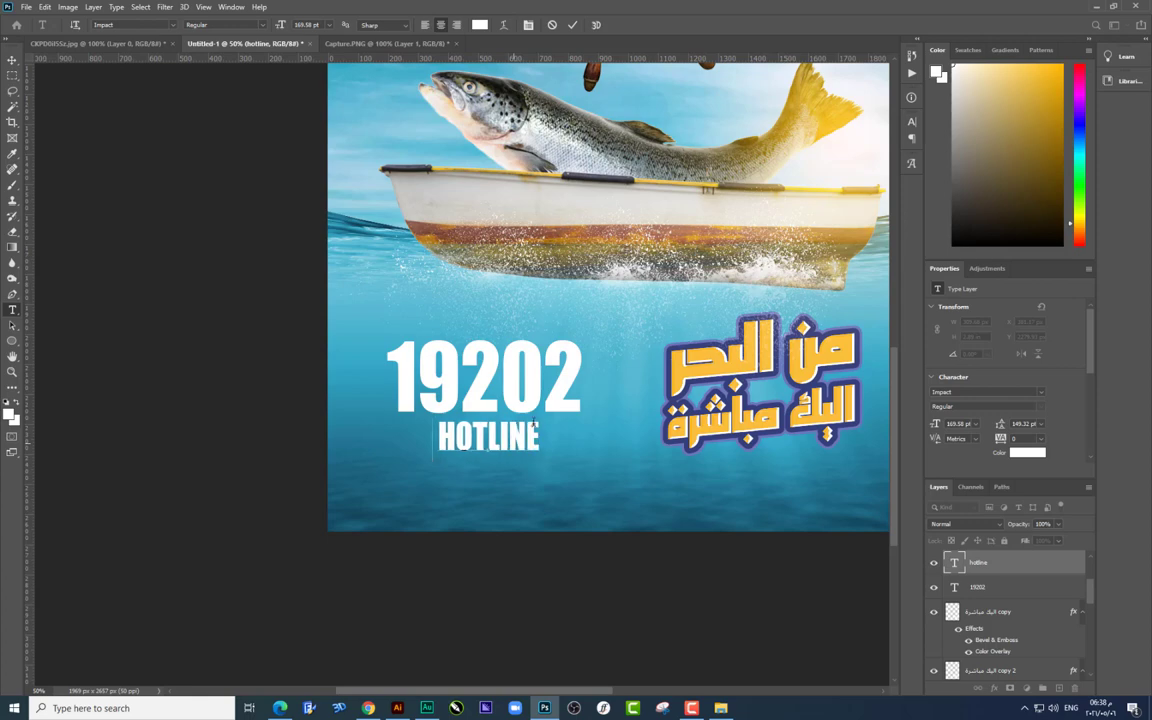
click(12, 60)
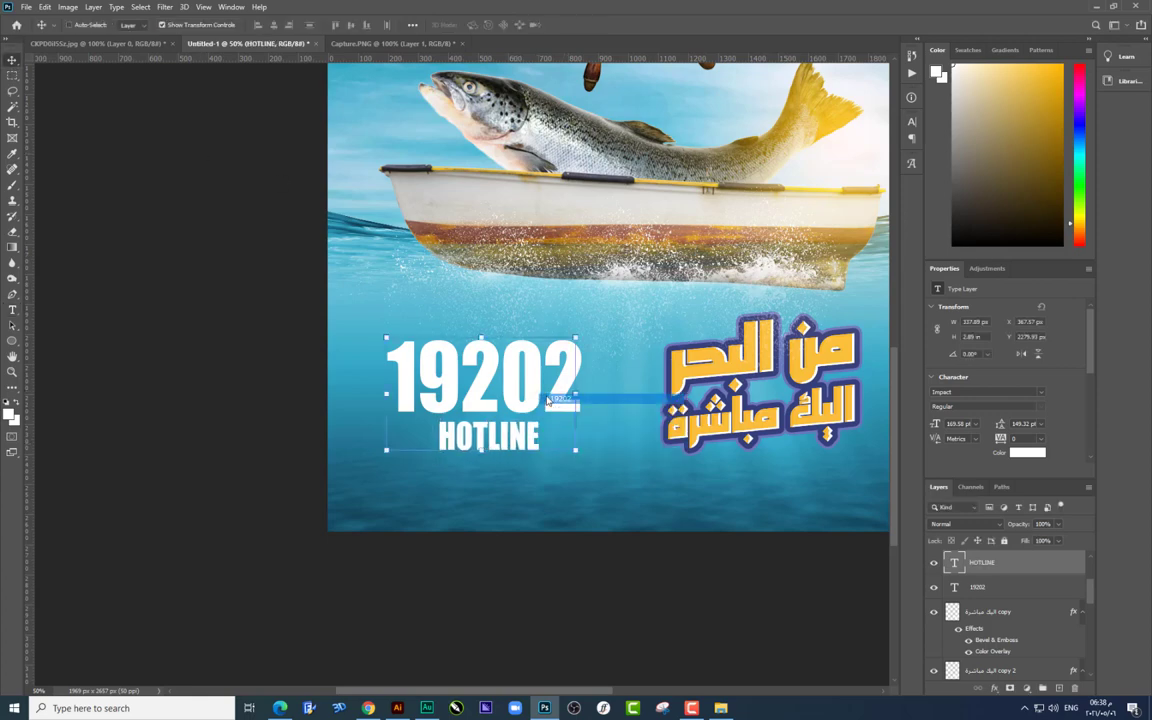
Step: Select the 19202 and HOTLINE text layers and merge them with Ctrl+E
shift+click(571, 375)
scroll(532, 440, up, 1)
key(ctrl+minus)
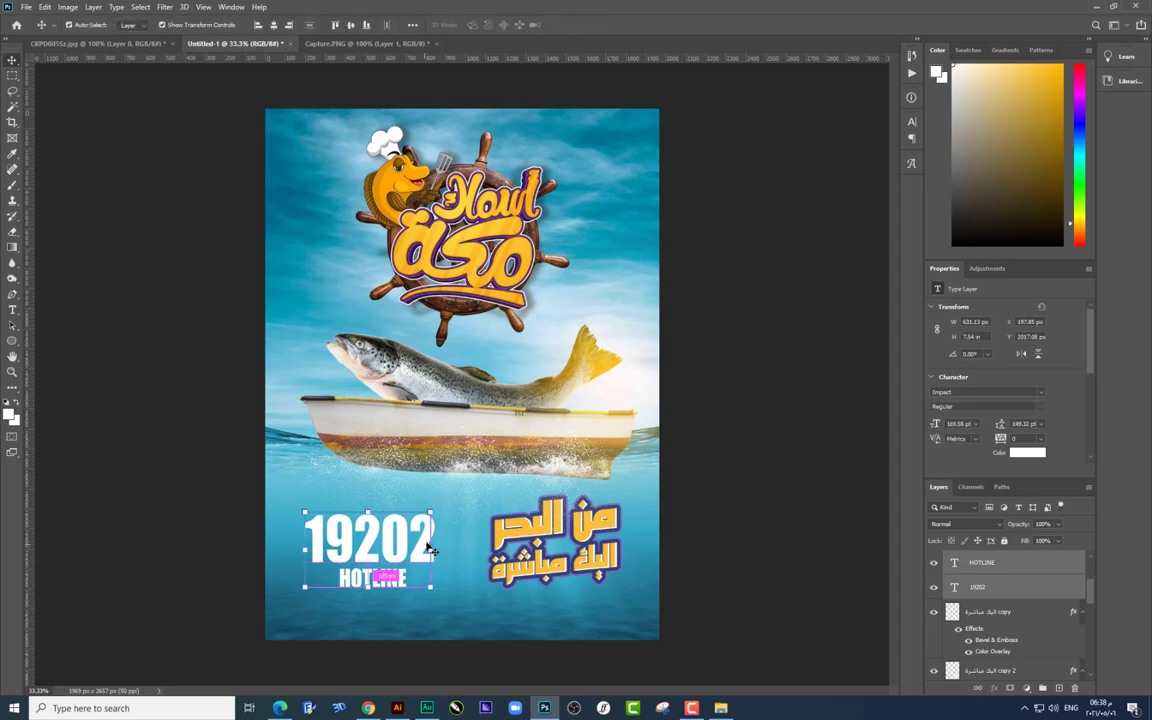
key(ctrl+plus)
key(ctrl+minus)
key(ctrl+e)
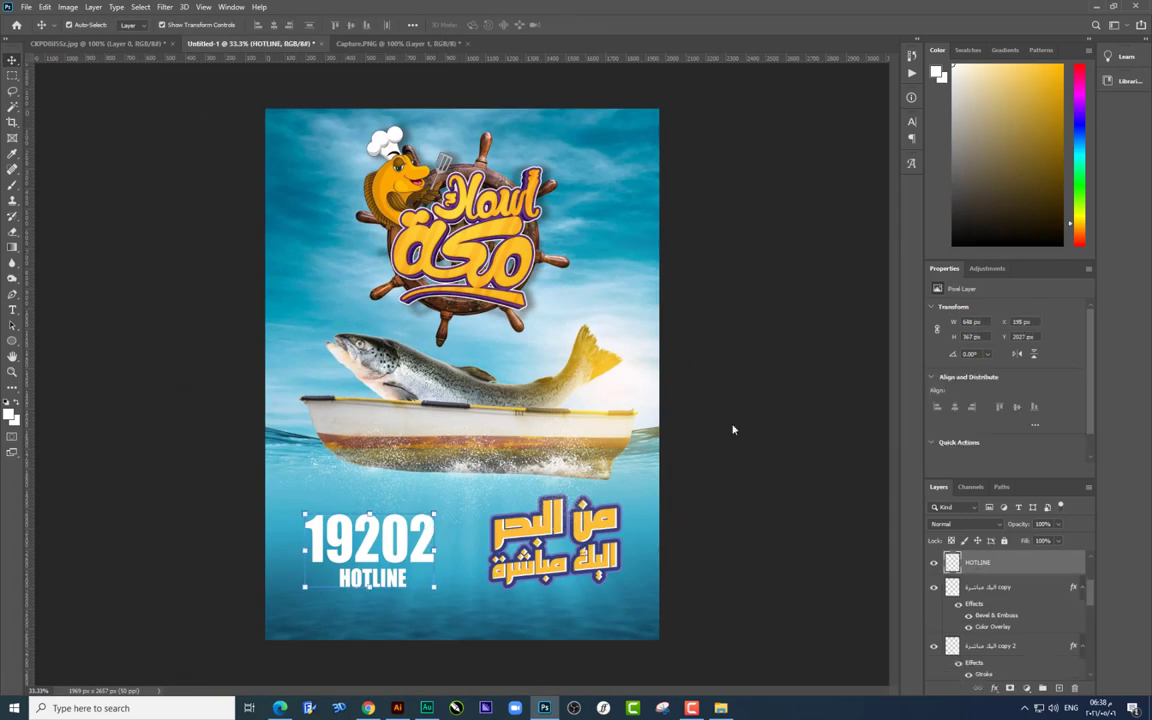
Step: Add a Drop Shadow with Size 0 to the HOTLINE layer
right_click(982, 559)
click(1007, 69)
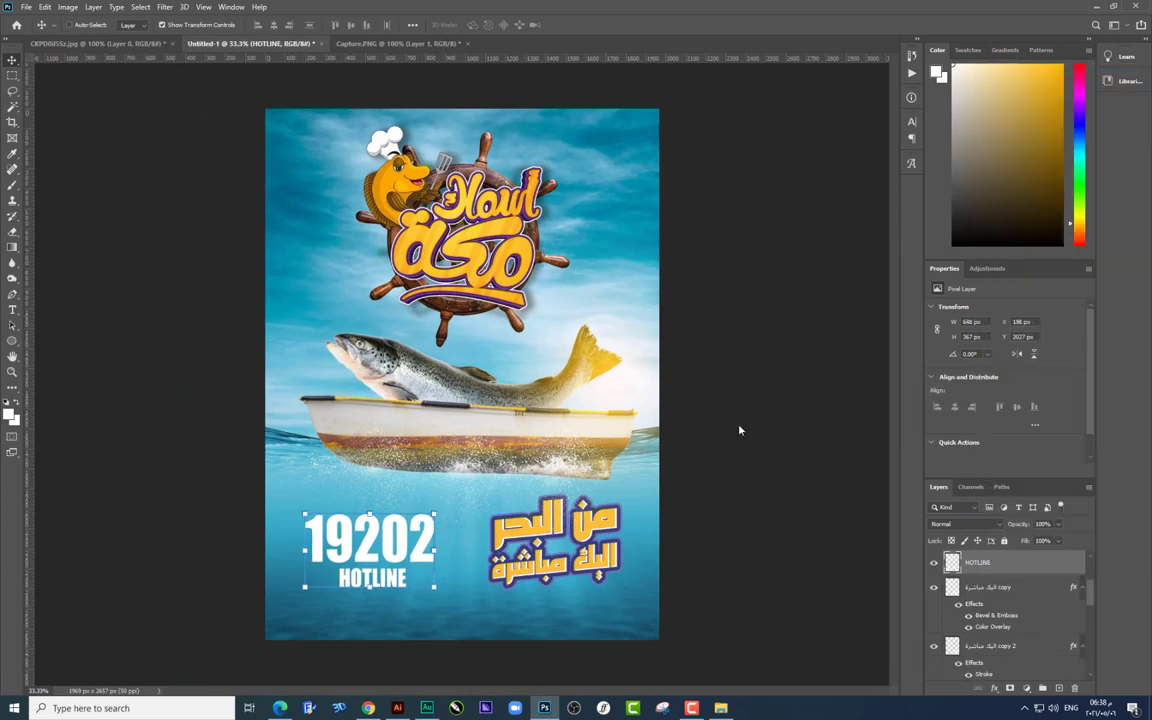
click(714, 448)
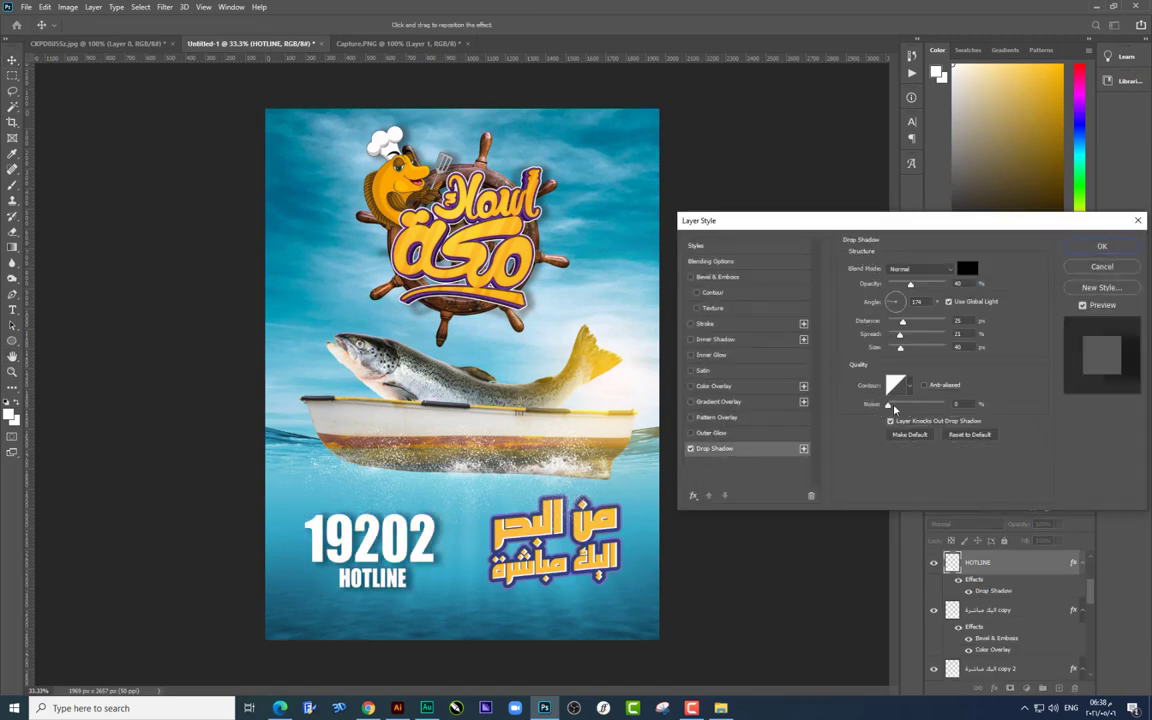
drag(896, 348, 718, 408)
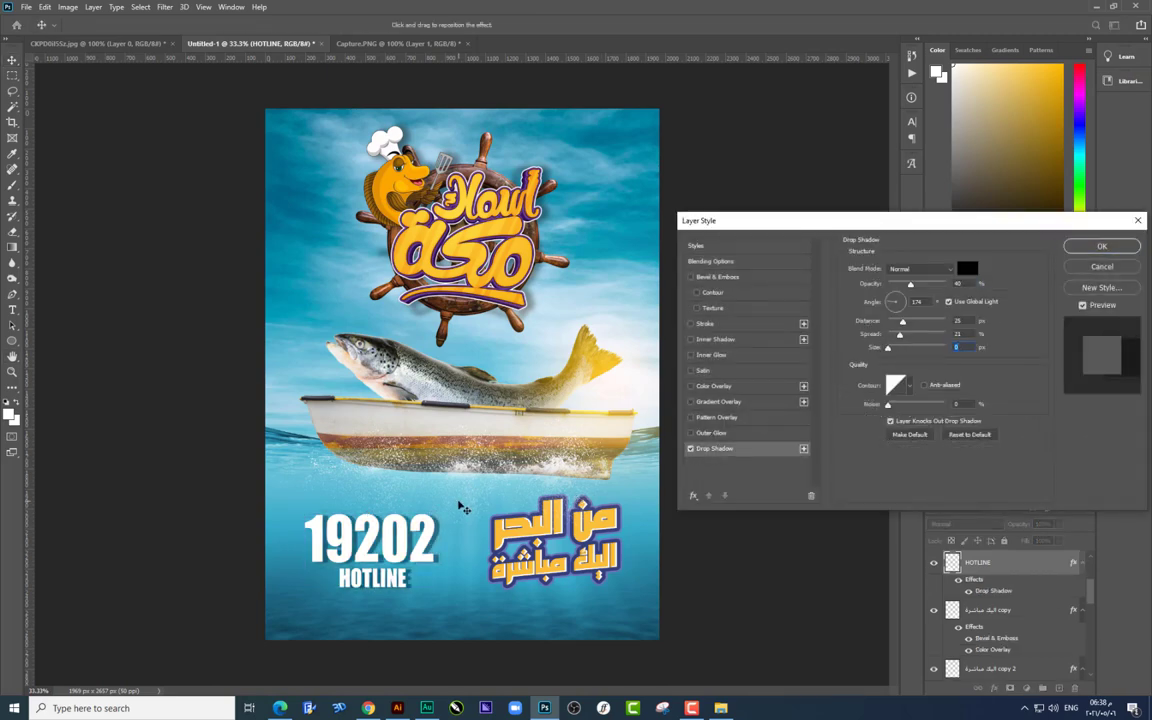
key(Return)
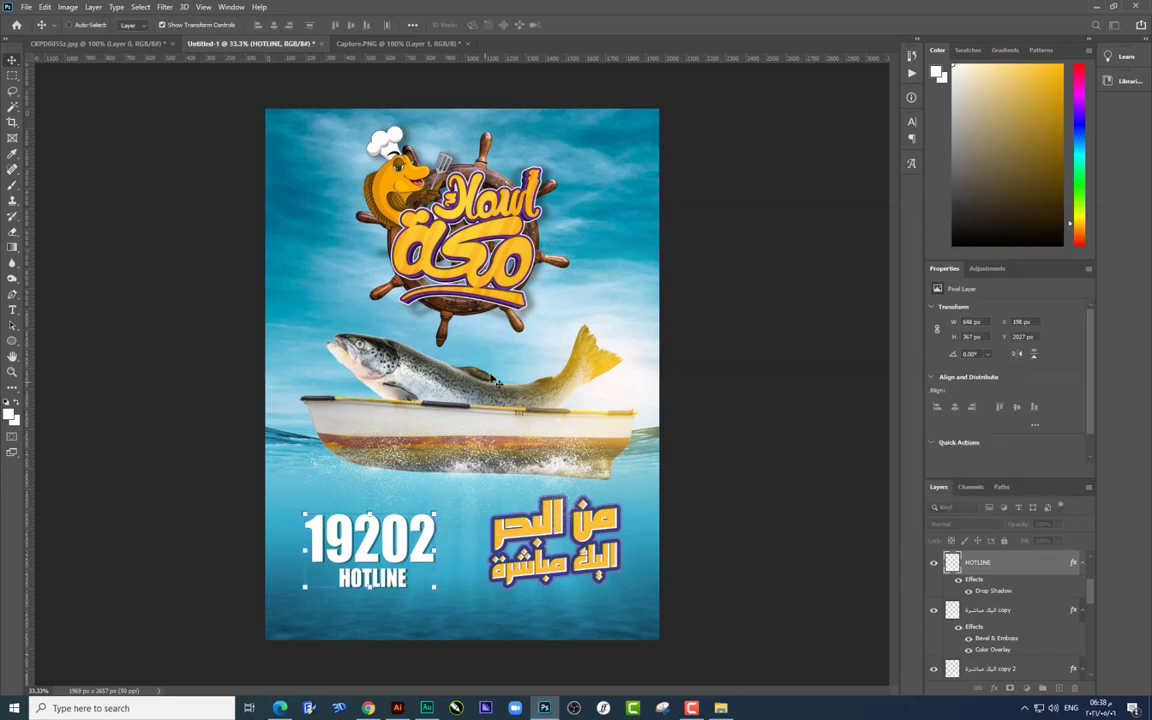
Step: Scale the faint Layer 1 overlay to about 104% and nudge it down
scroll(998, 562, up, 3)
scroll(998, 562, down, 5)
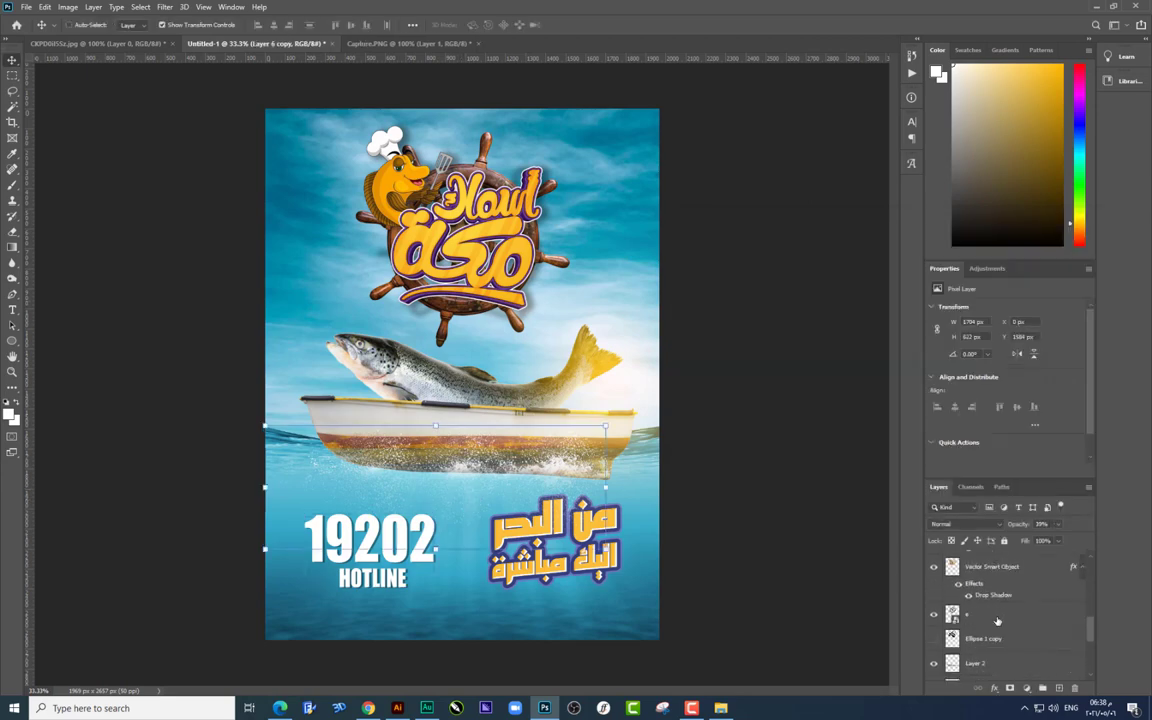
click(990, 560)
key(ctrl+minus)
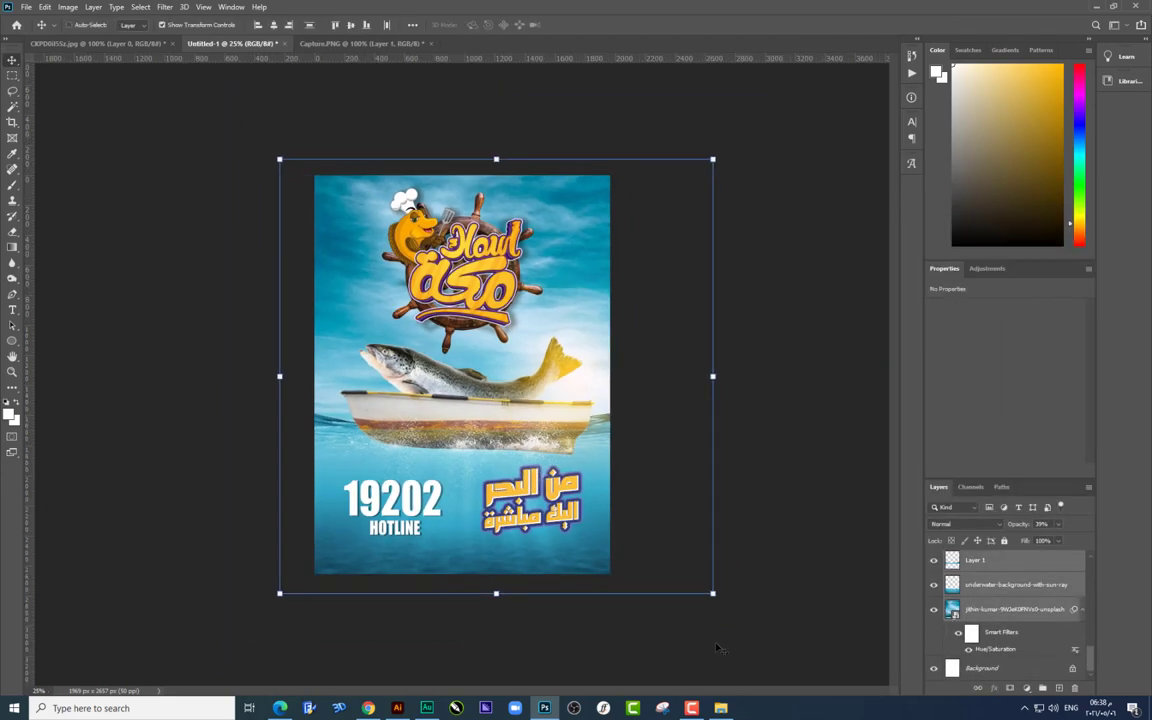
drag(715, 592, 730, 608)
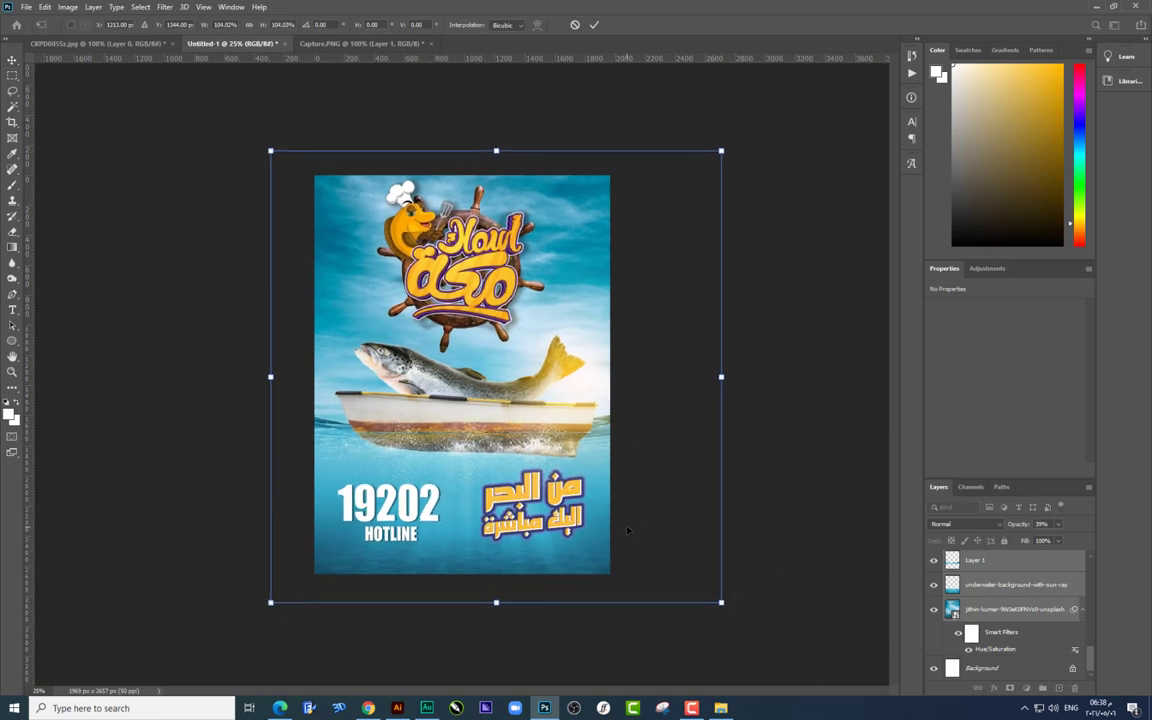
drag(630, 507, 630, 513)
key(Return)
key(ctrl+alt+a)
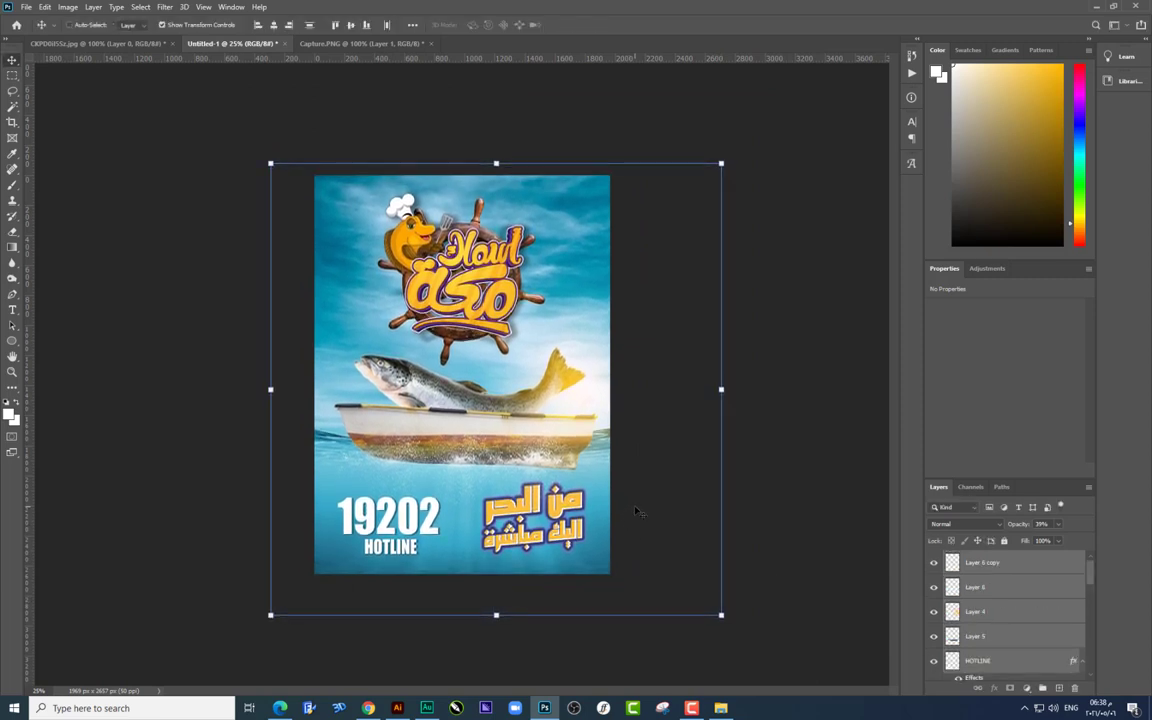
Step: Add a Hue/Saturation adjustment layer above Layer 6 copy, shifting the hue slightly
click(983, 568)
click(1026, 687)
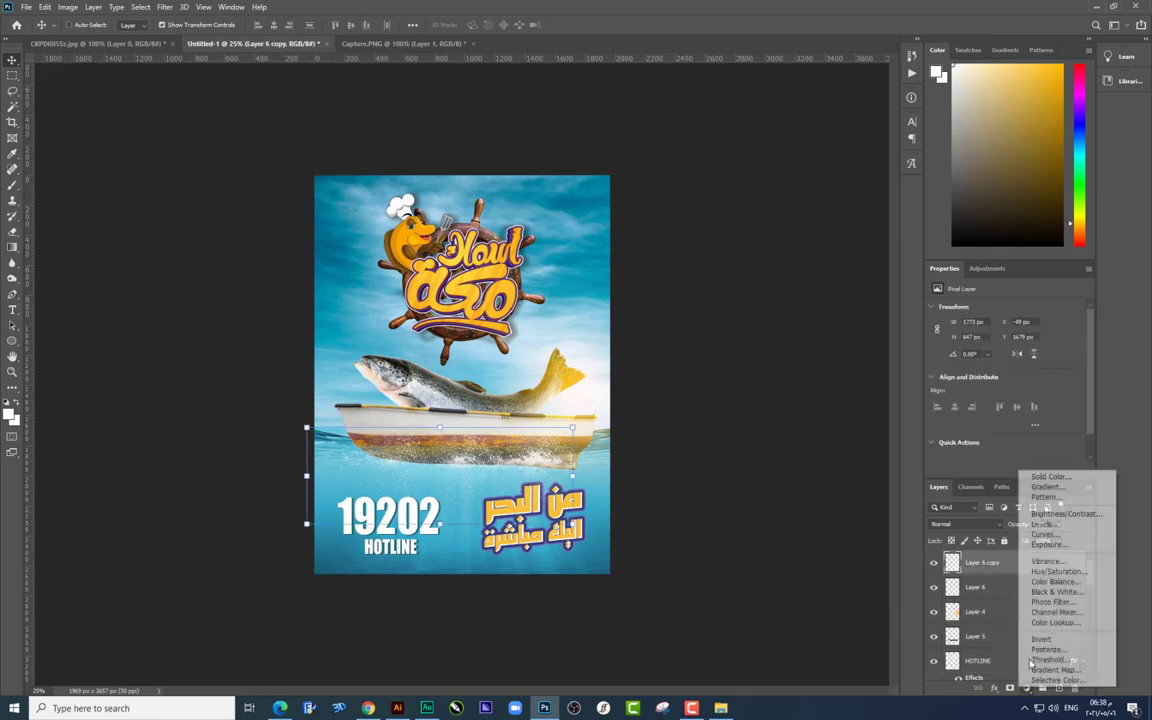
click(1055, 572)
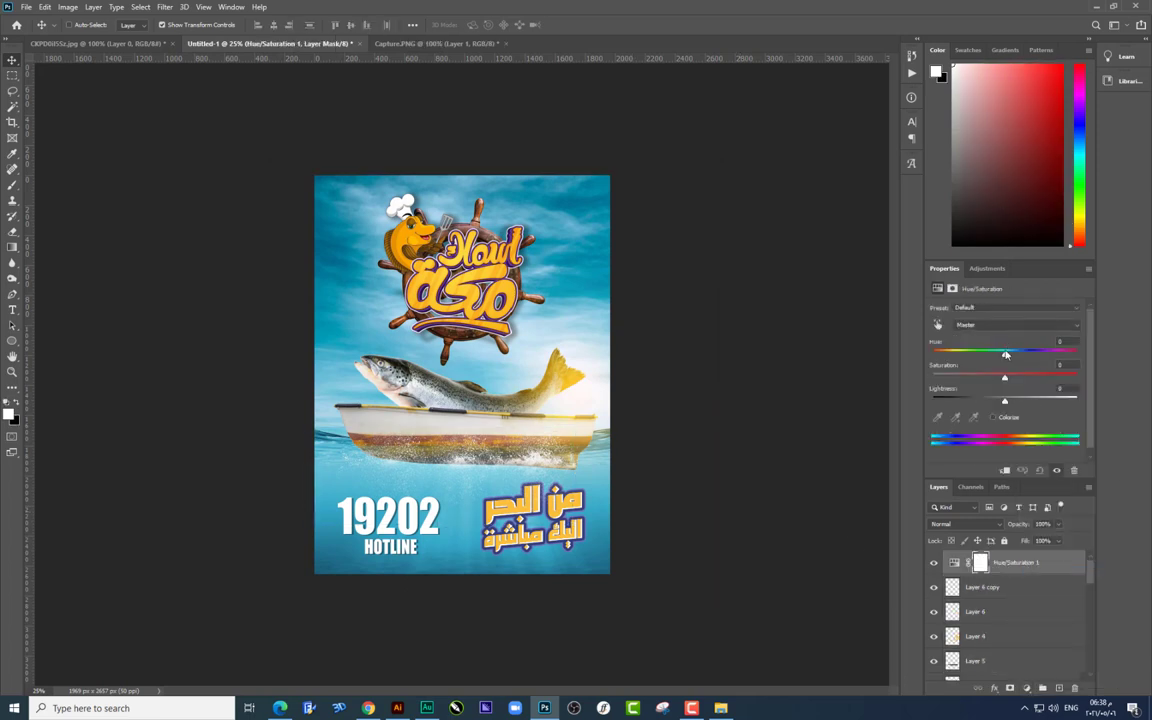
drag(1006, 354, 1002, 358)
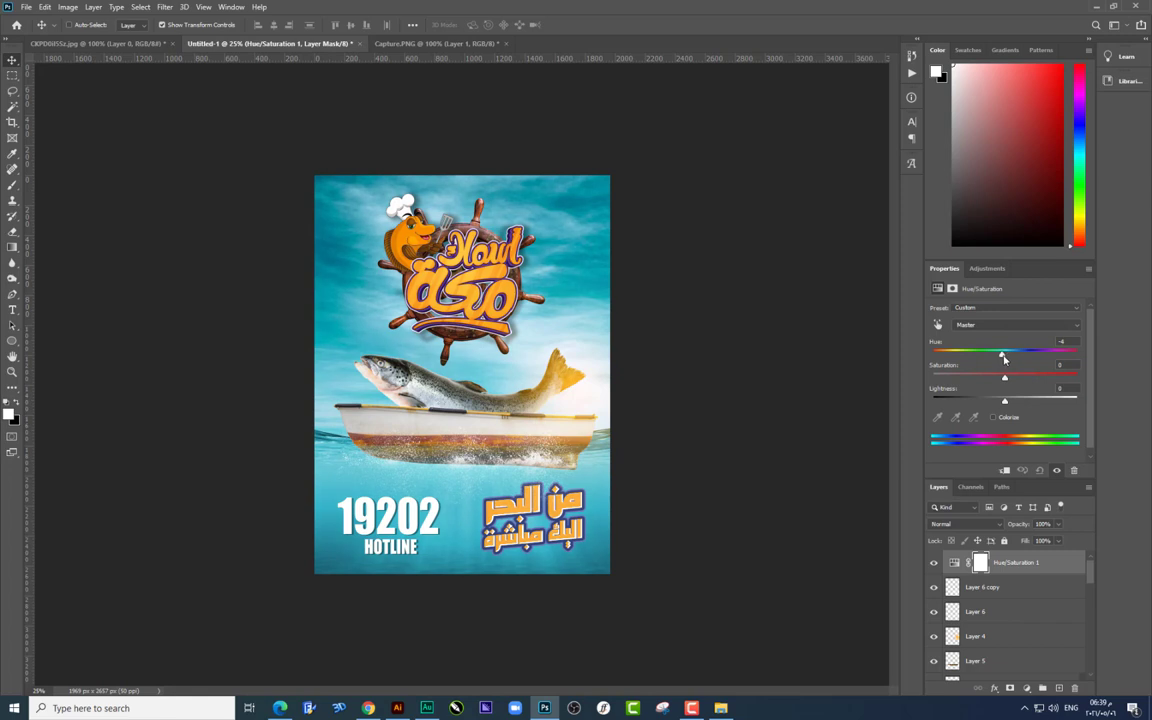
Step: Add a Brightness/Contrast adjustment that darkens the poster slightly
click(1035, 690)
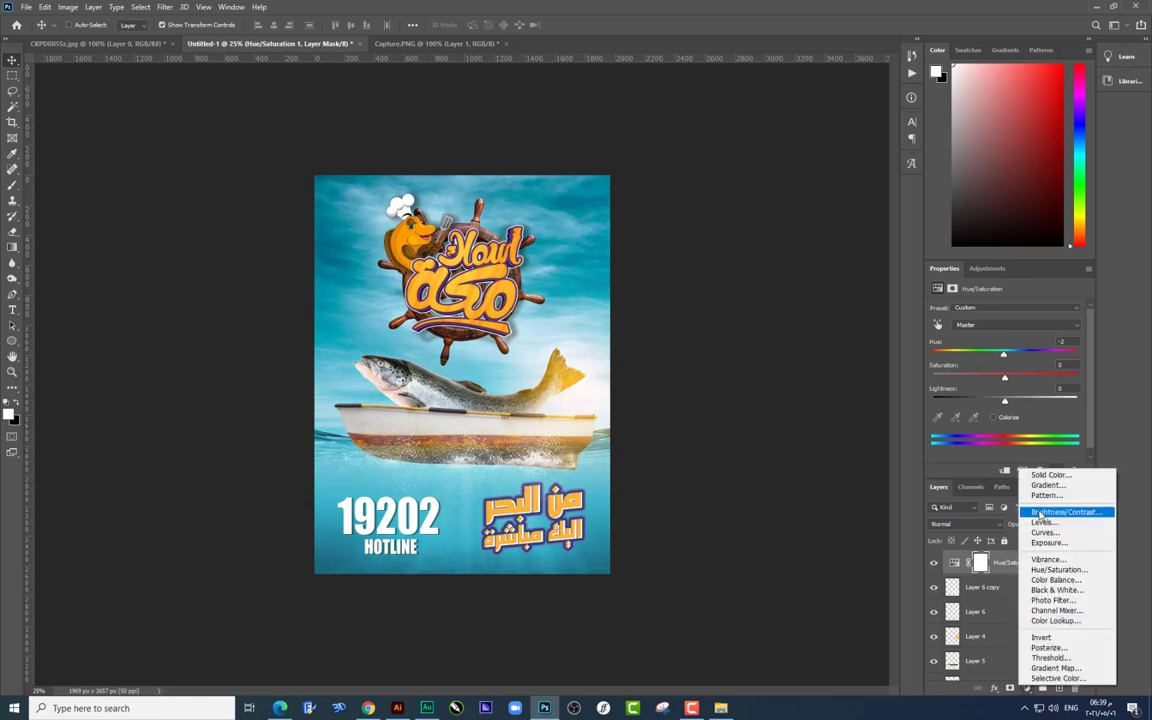
click(975, 510)
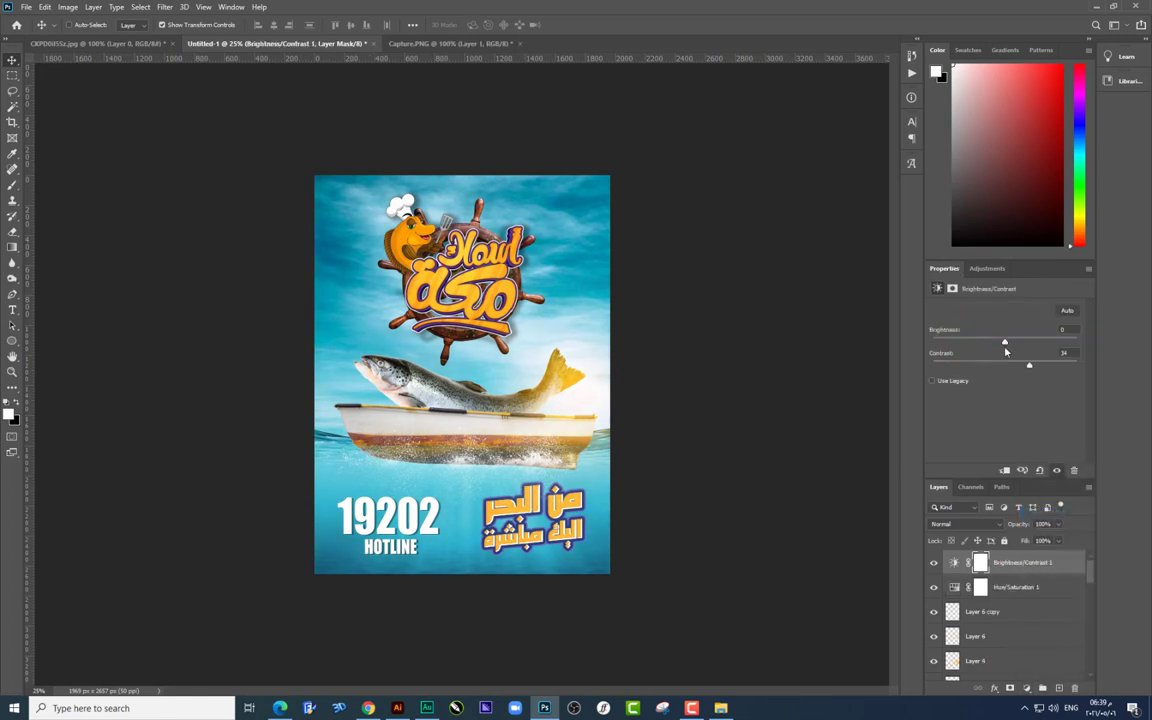
drag(1005, 342, 1000, 342)
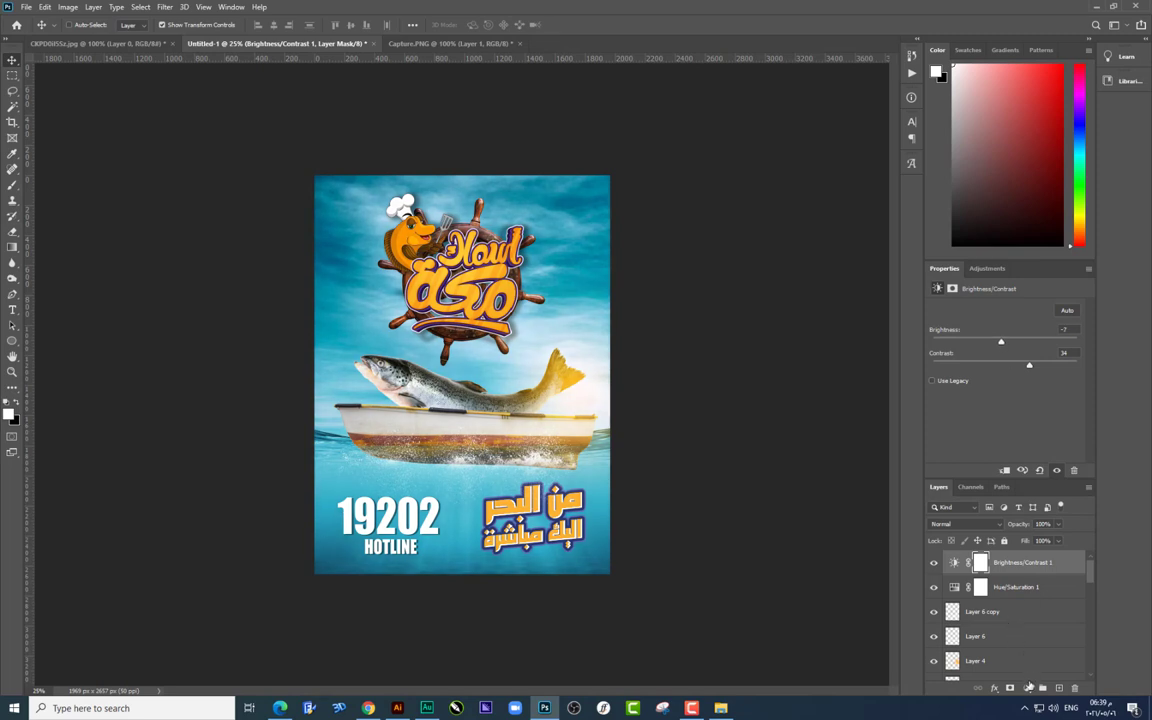
Step: Add a Color Balance adjustment warming midtones toward red, then hide all panels
click(1029, 688)
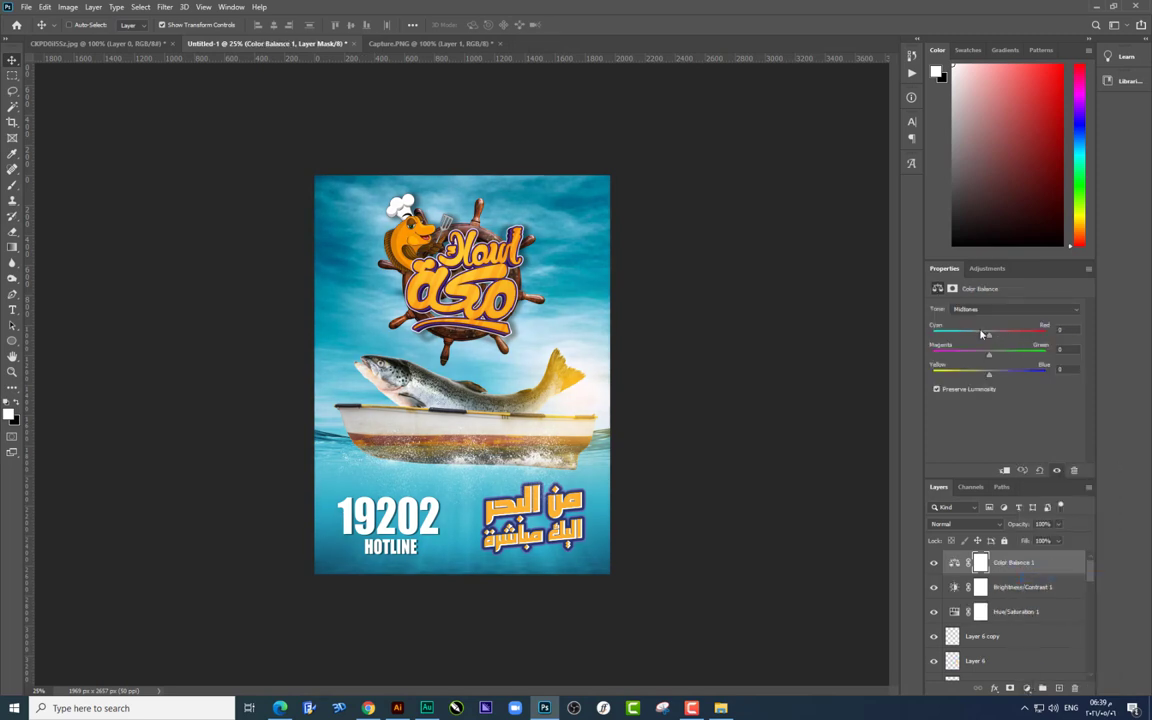
mouse_move(989, 333)
mouse_down()
mouse_move(1006, 334)
mouse_move(981, 354)
mouse_up()
key(Tab)
key(ctrl+plus)
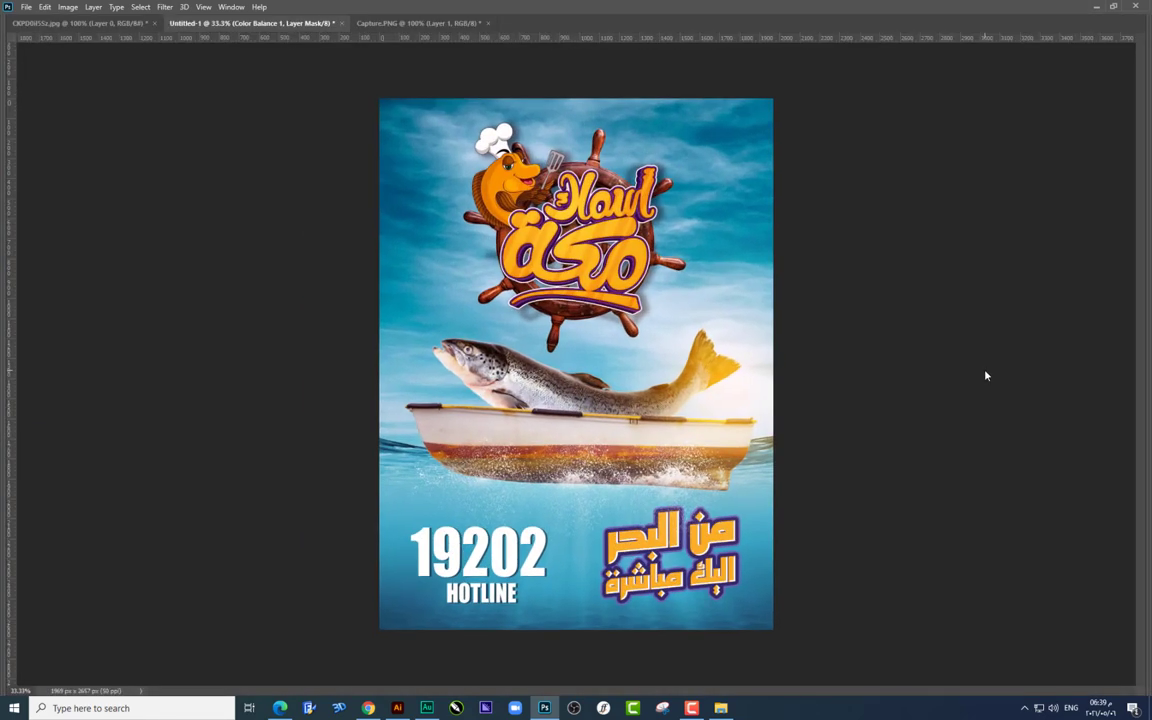